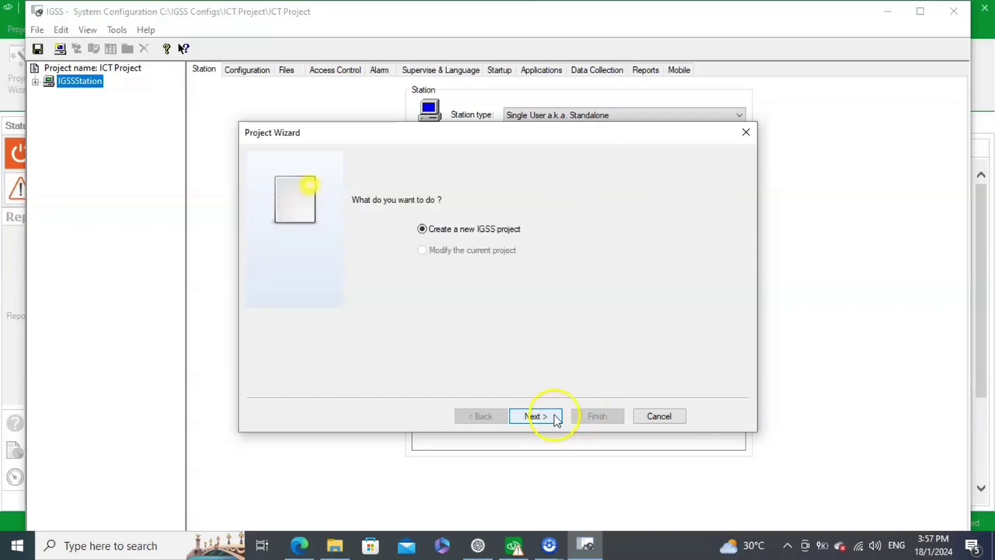
Choose to create a new IGSS project and begin entering its name
click(534, 415)
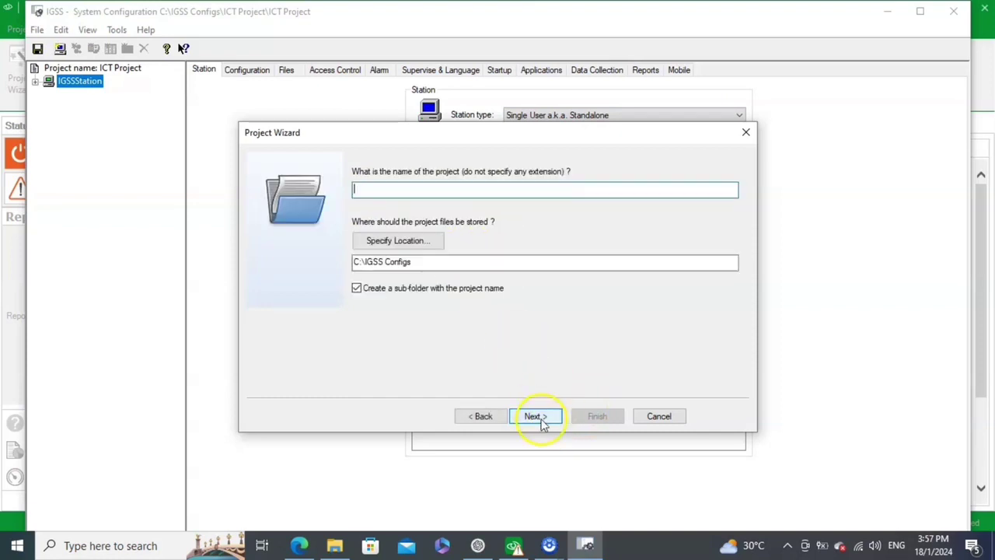
click(475, 190)
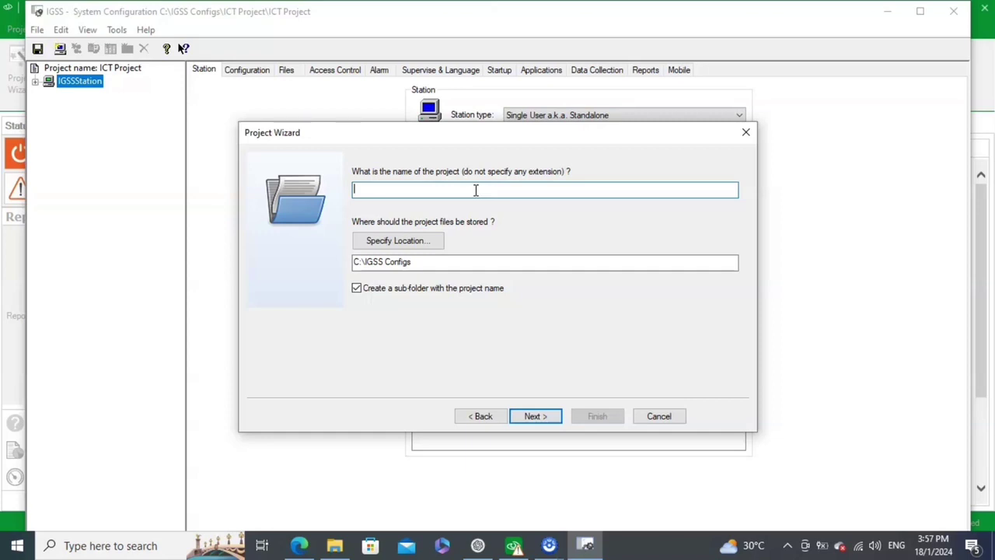
text(IC)
text(Project)
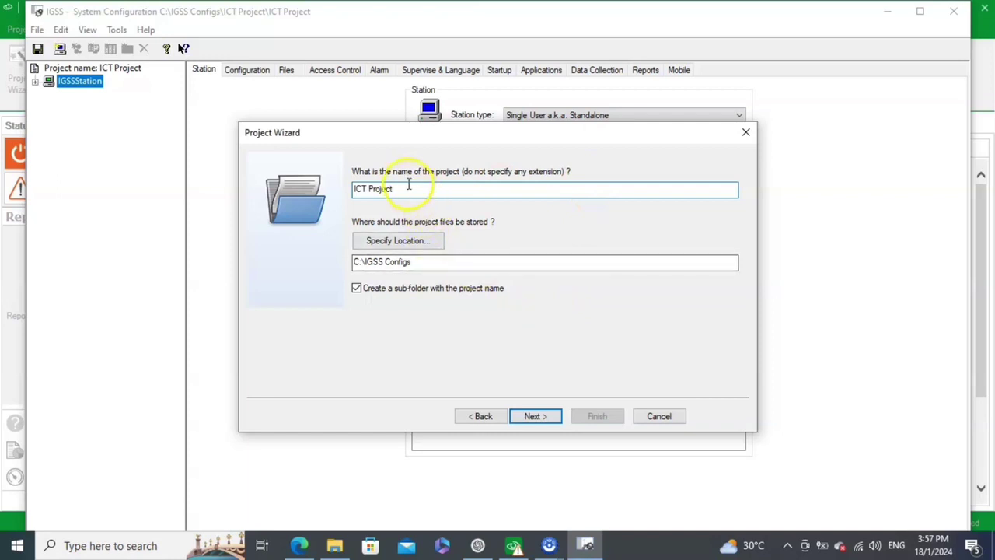
drag(401, 188, 346, 203)
key(BackSpace)
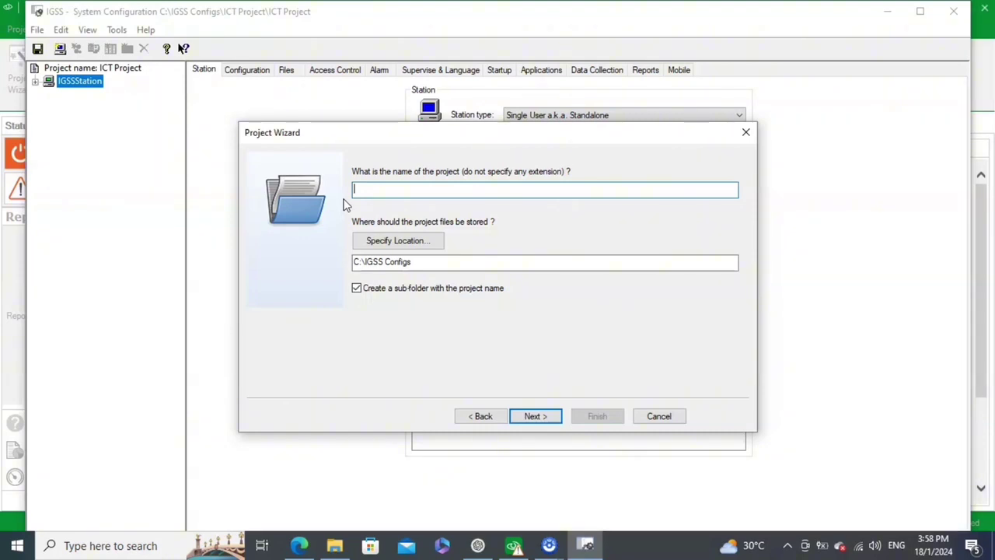
Name the project ICT_IGSS and accept Single User a.k.a. Standalone as the station type
text(ICT_IGSS)
click(528, 416)
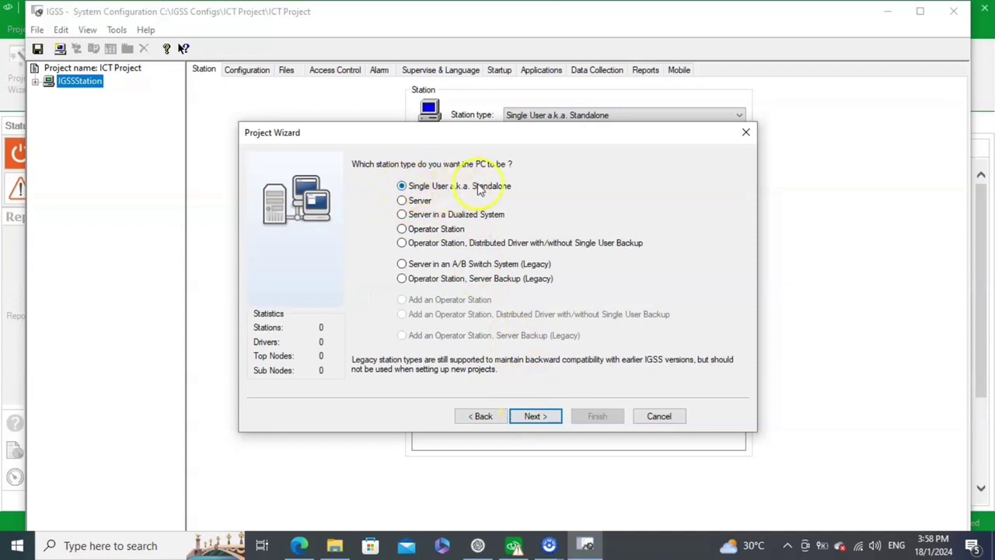
click(541, 418)
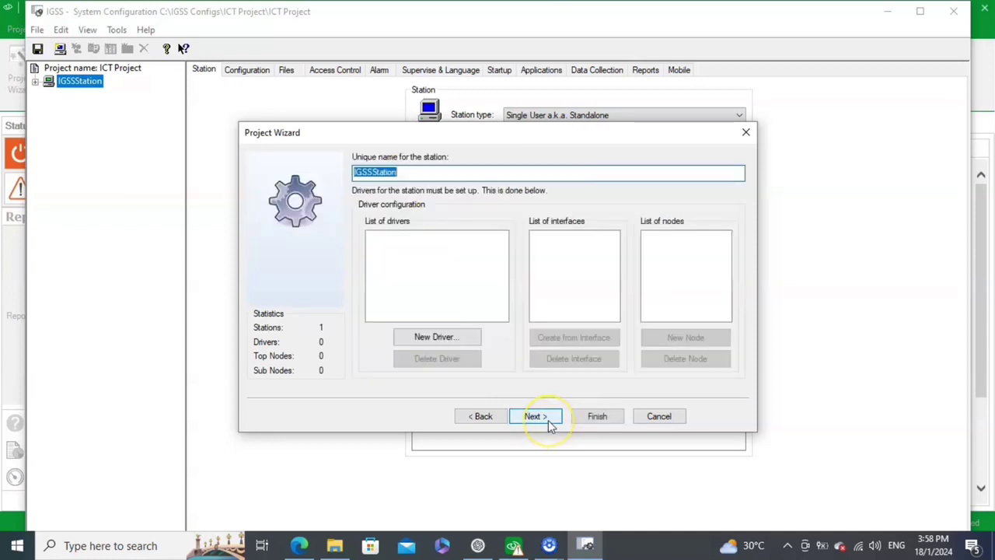
Add the 7TS7TCP Siemens S7 TCP/IP protocol driver to the station, keeping the station name IGSSStation
click(405, 171)
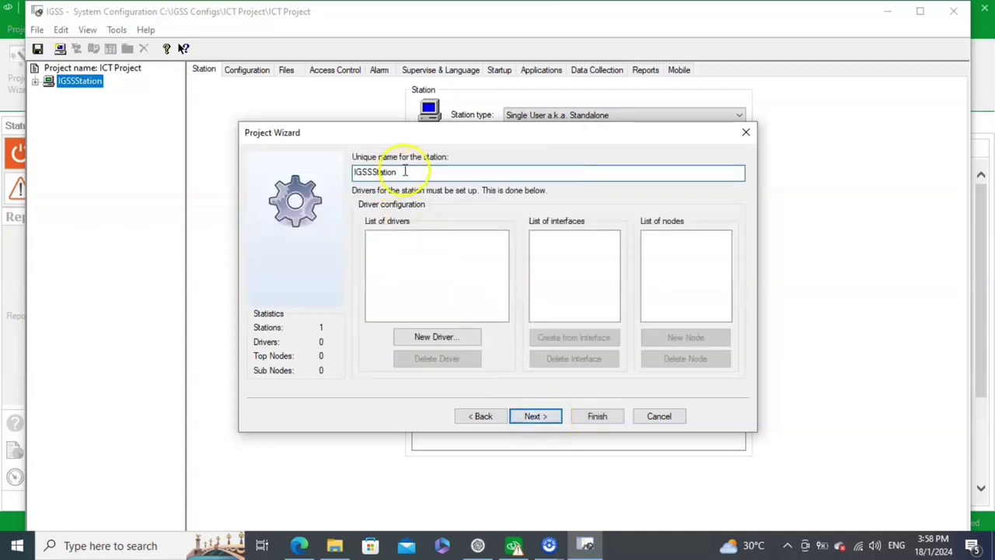
click(436, 336)
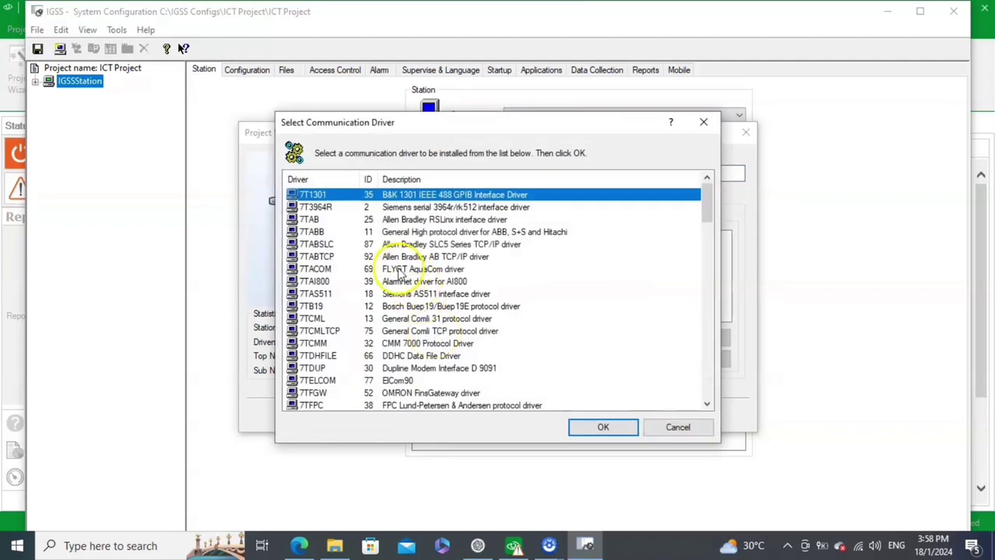
scroll(387, 358, down, 7)
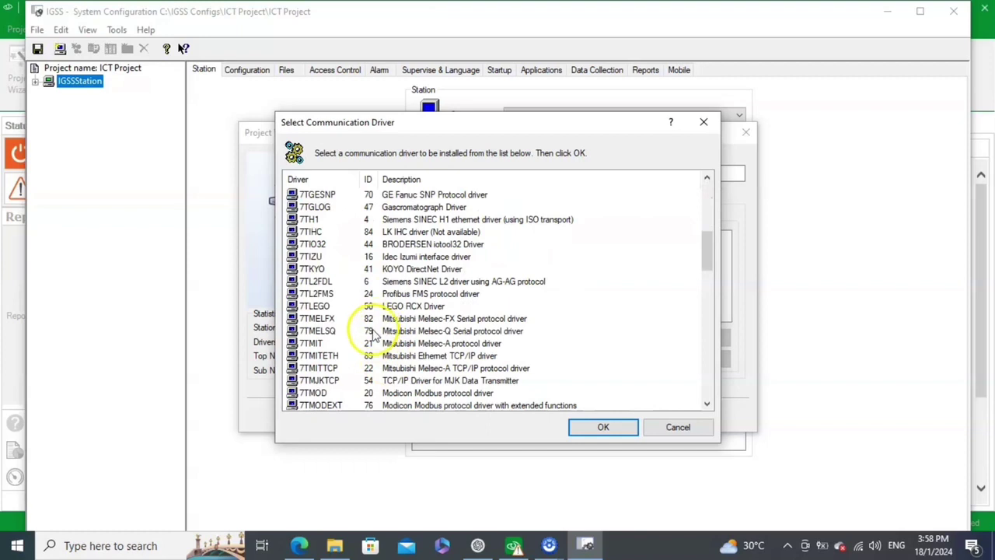
scroll(373, 334, down, 3)
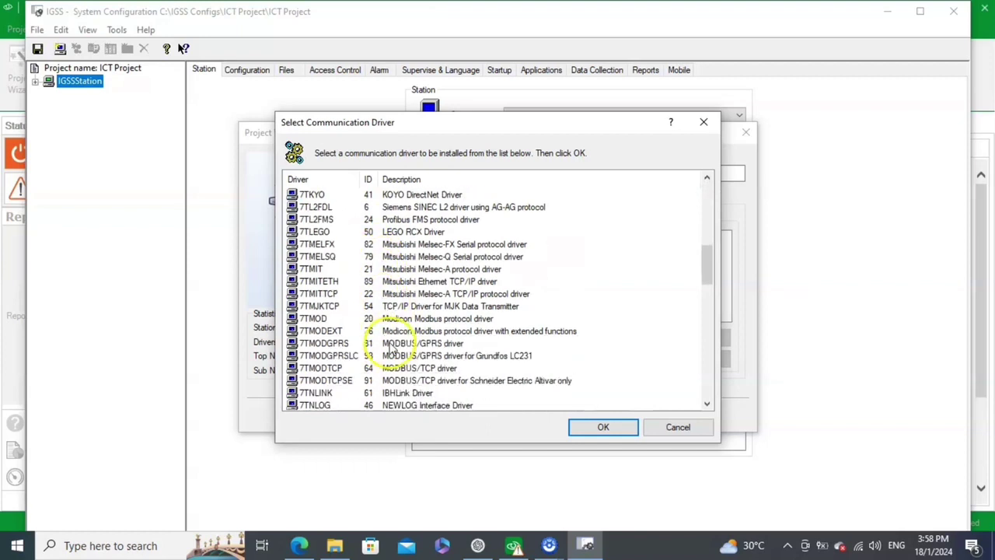
scroll(391, 347, down, 4)
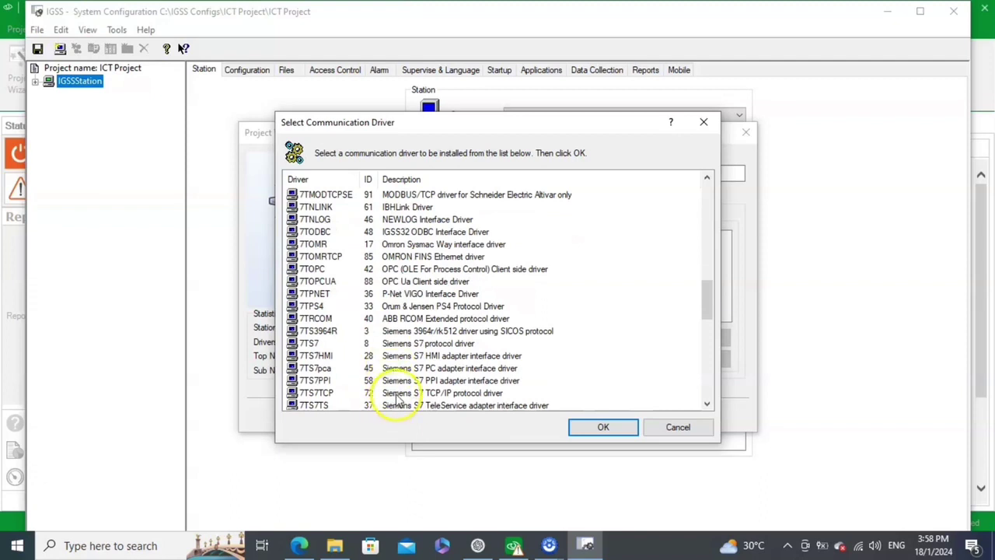
click(395, 393)
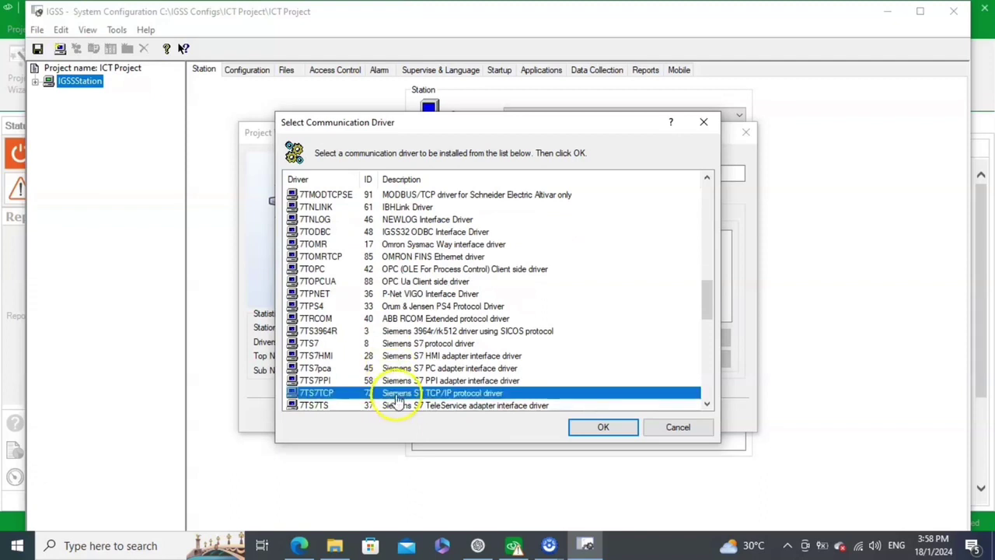
click(583, 430)
Create an interface and a node for the Siemens S7 TCP/IP driver, and complete the project setup
click(576, 340)
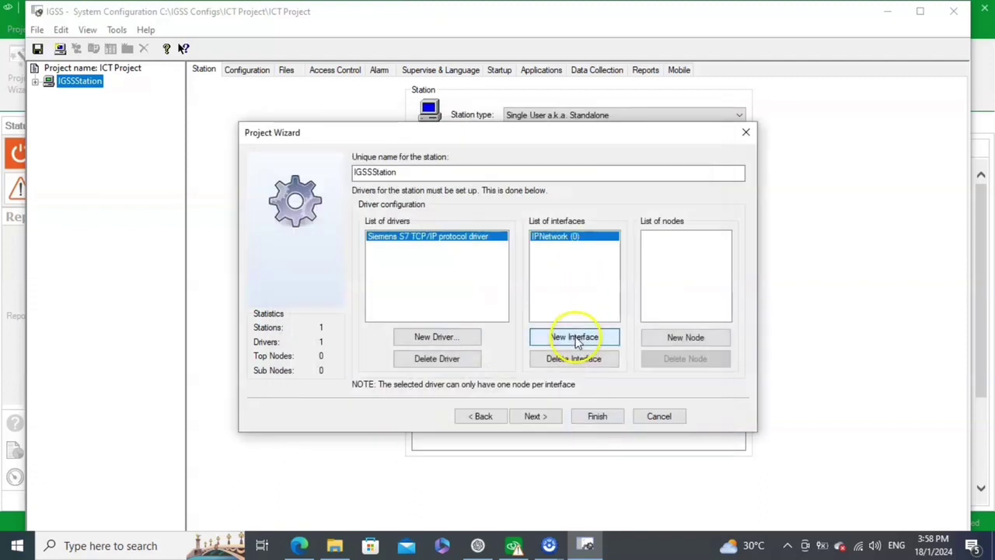
click(682, 337)
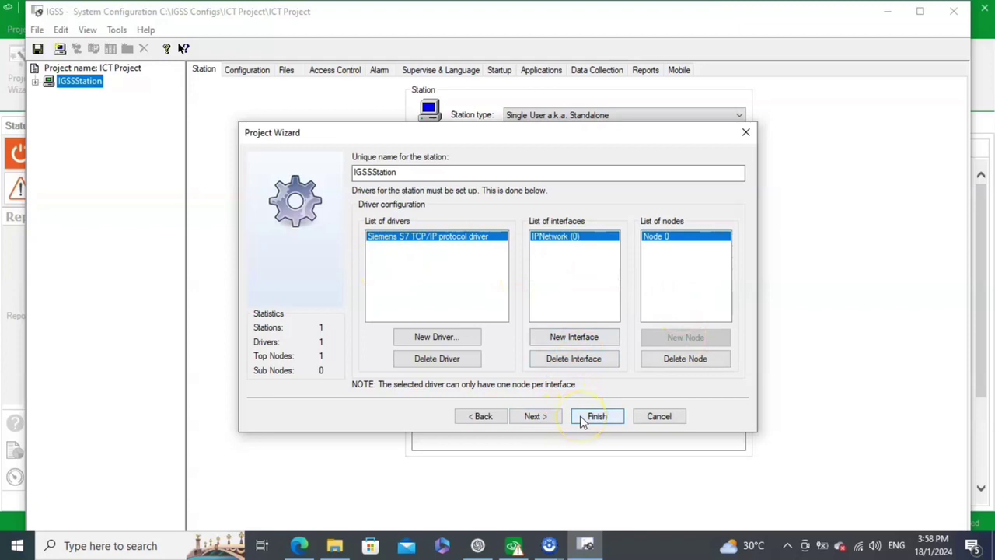
click(551, 416)
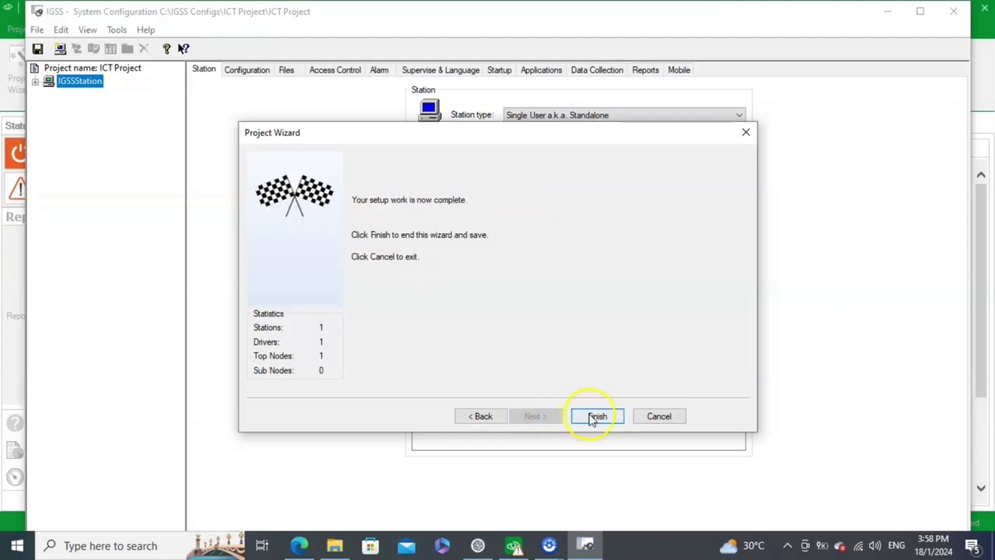
click(594, 417)
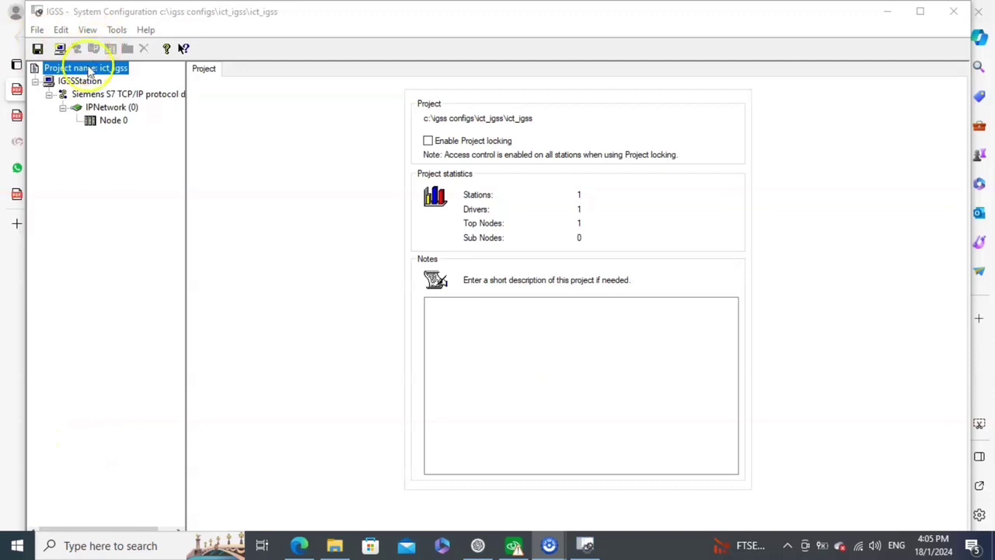
Rename the IGSS station to IGSSStation1
click(80, 82)
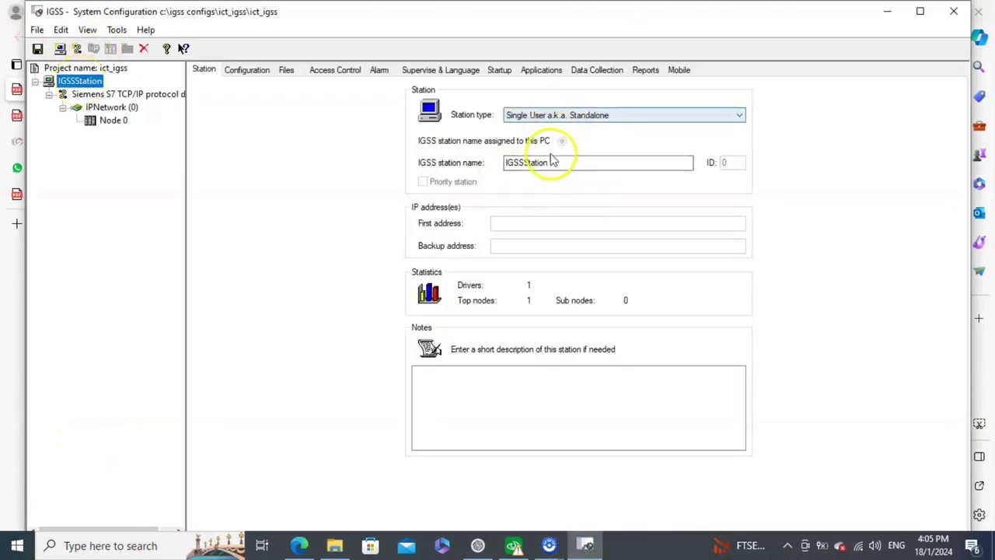
click(591, 166)
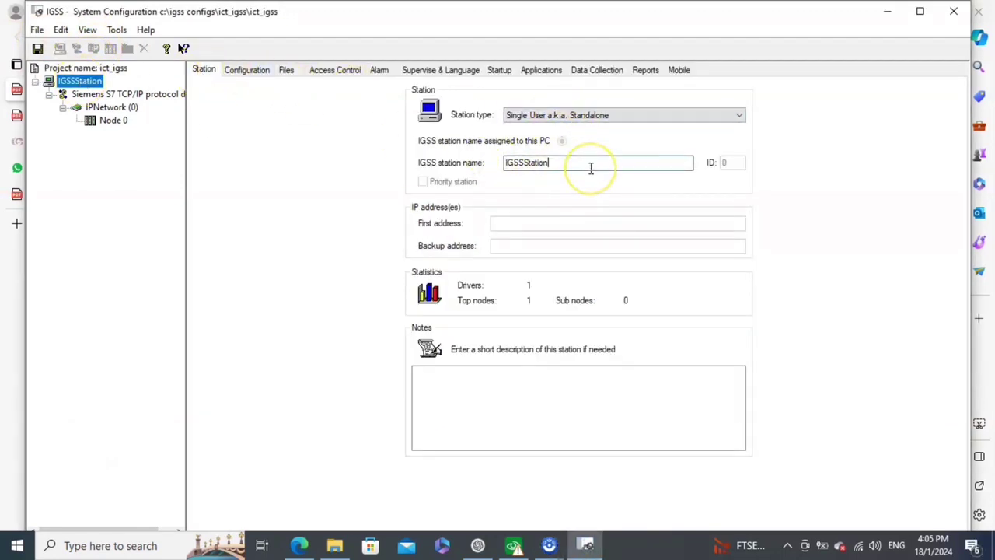
text(1)
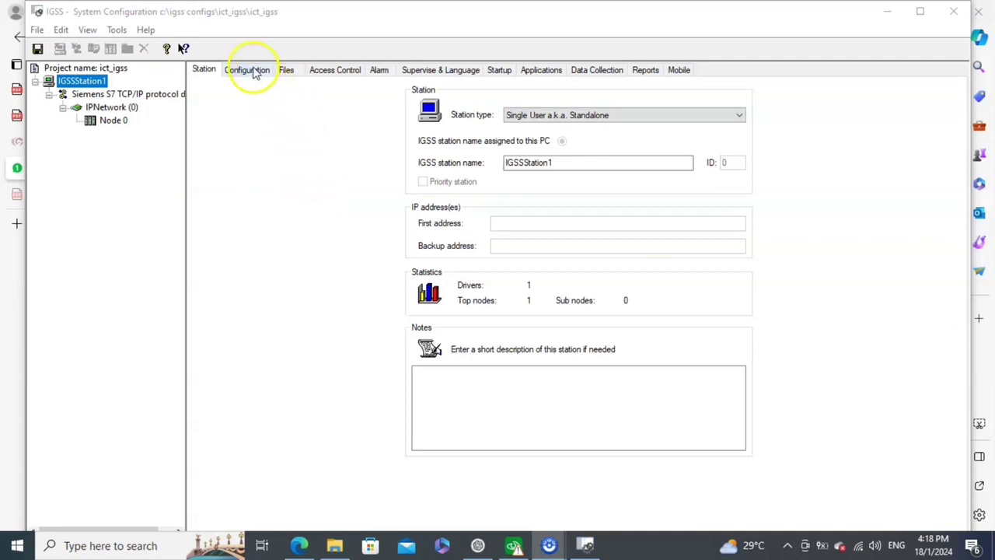
Review the station's scan intervals and log change percentages
click(249, 70)
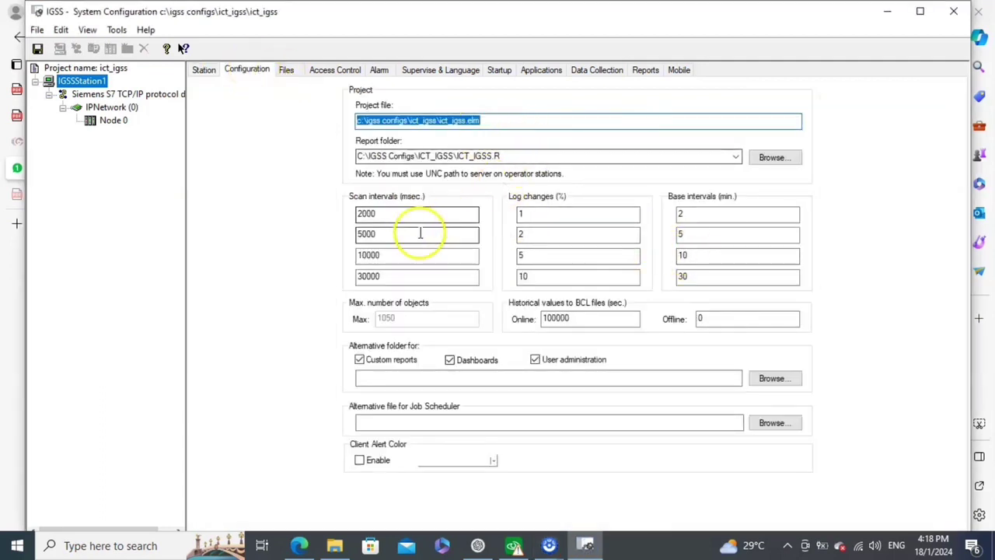
click(418, 214)
click(570, 215)
click(573, 234)
click(575, 255)
click(611, 280)
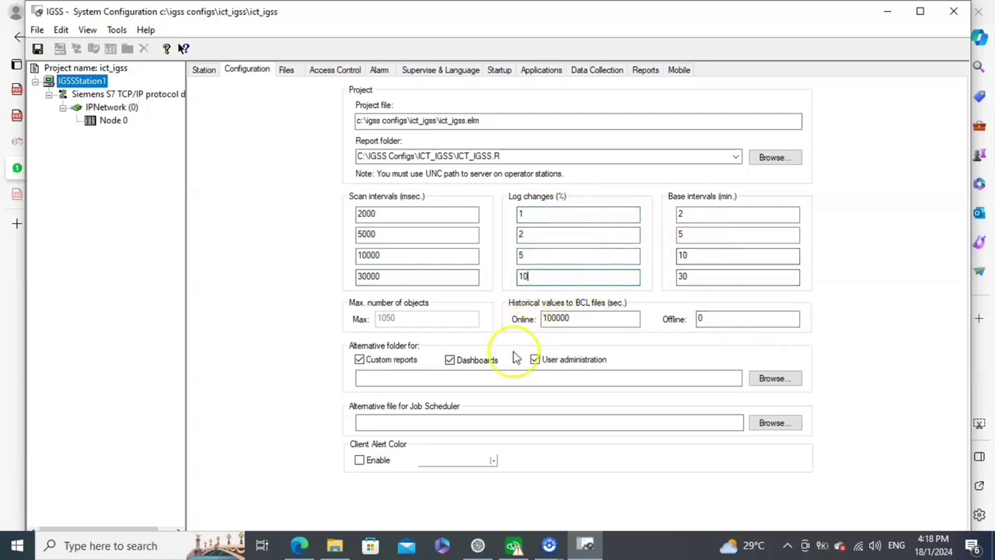
Enable Run simulated and Start with extended logging in the station's data collection settings
click(606, 77)
click(422, 105)
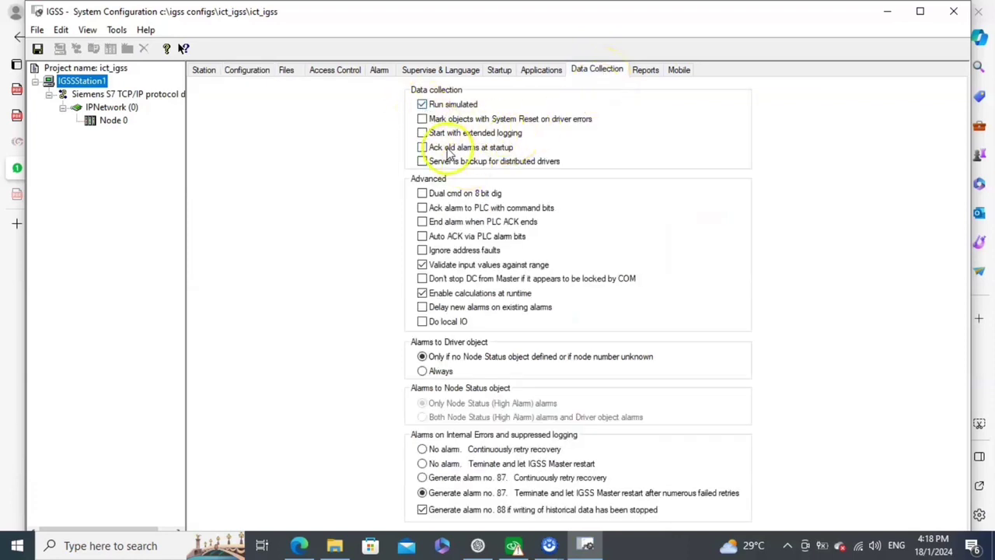
click(425, 135)
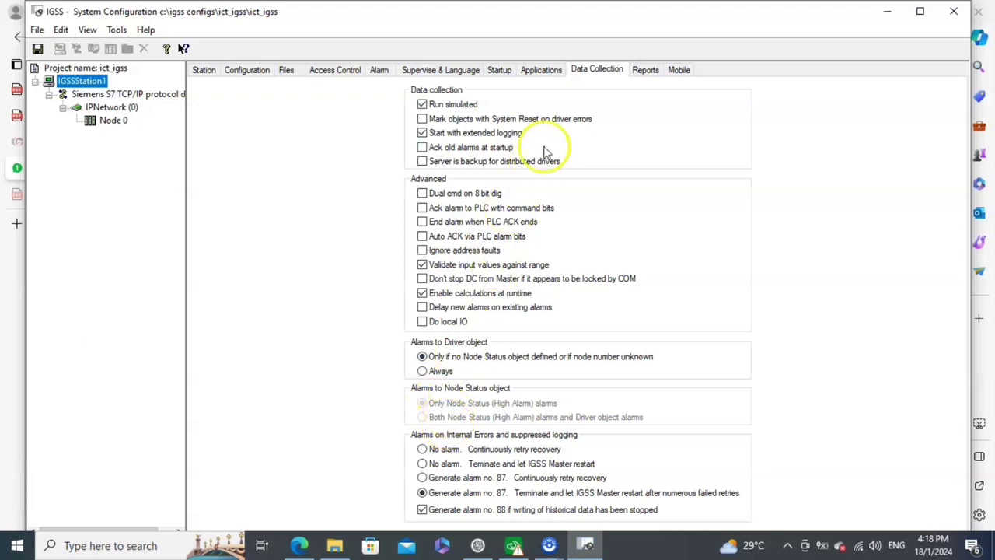
Disable the alarm setting that makes a double click mean "Edit" instead of "Acknowledge" for maintenance
click(380, 71)
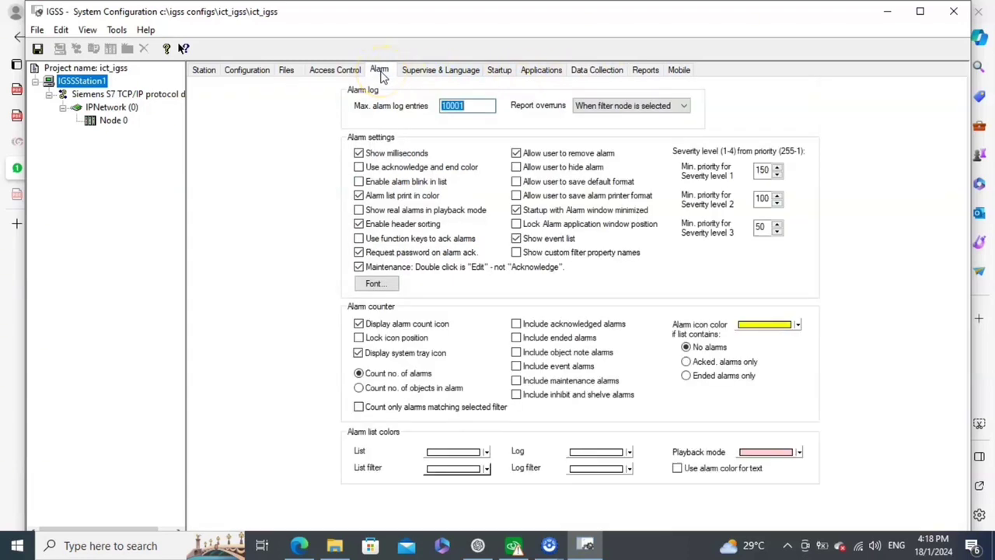
click(474, 106)
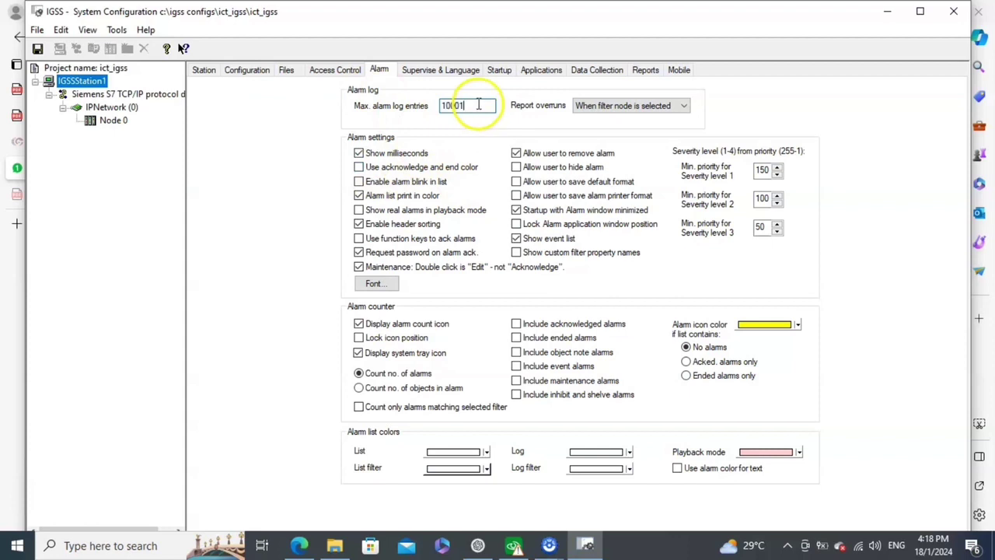
click(359, 268)
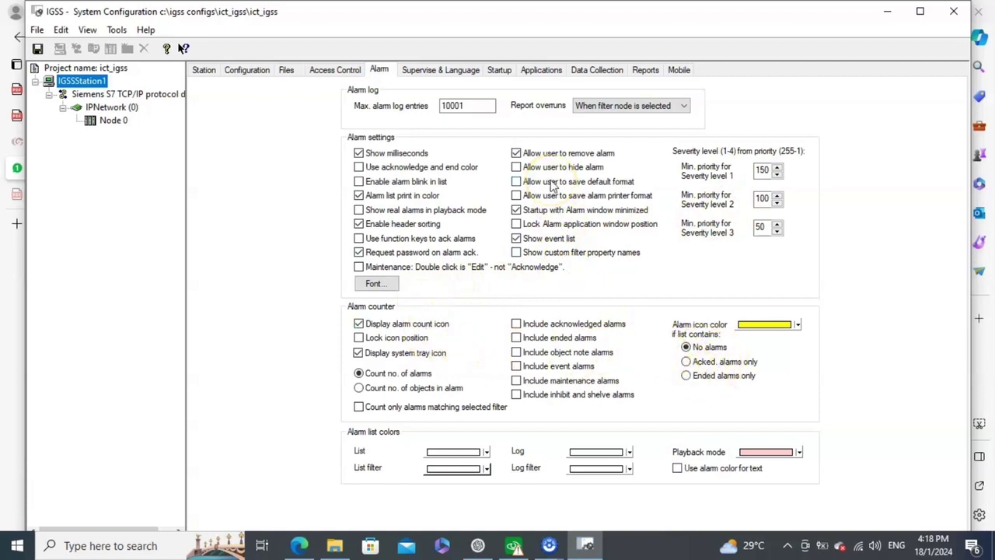
Review the station's access control settings and the primary language choices for Supervise
click(336, 71)
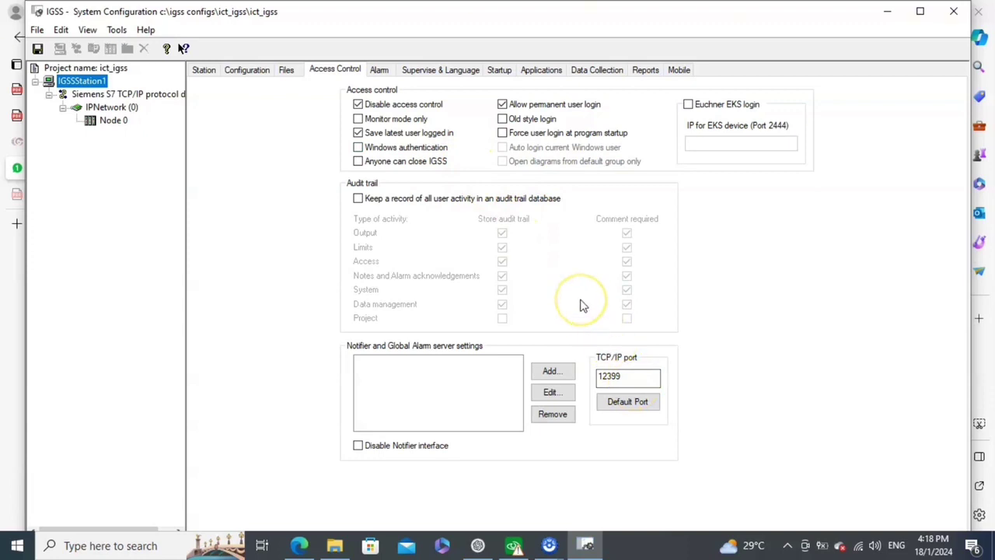
click(442, 69)
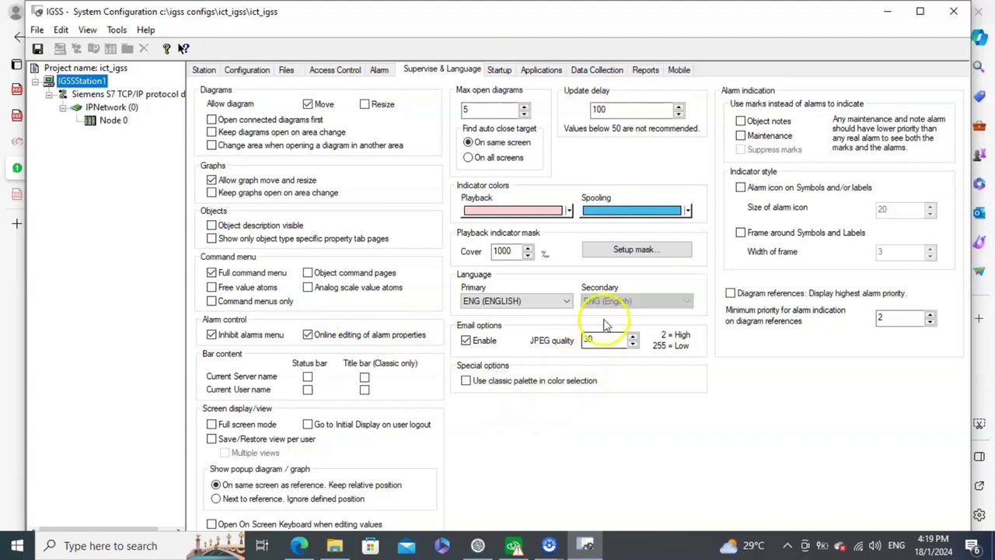
click(568, 302)
click(567, 302)
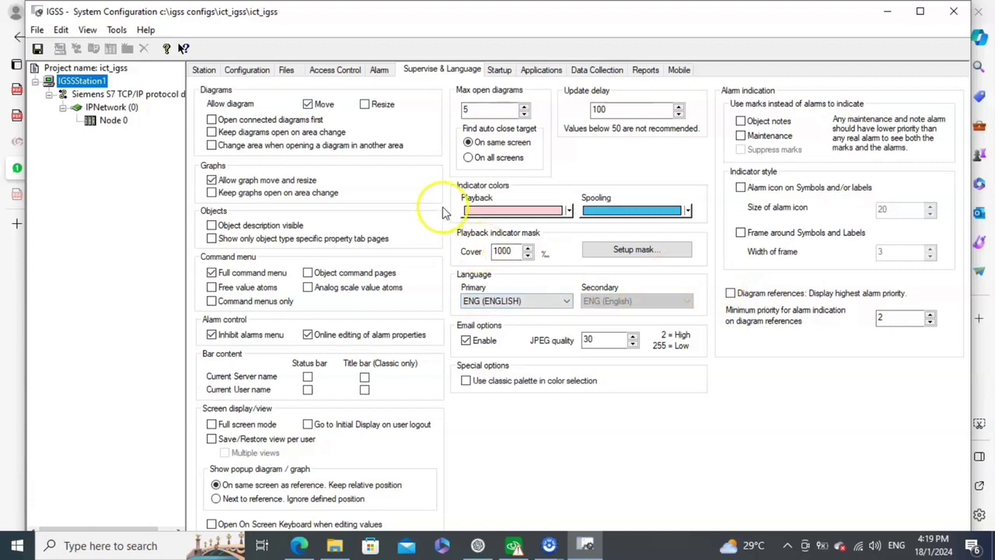
Set the station's report headings to "7 - Technologies A/S" on line 1 and "IGSS32" on line 2
click(647, 70)
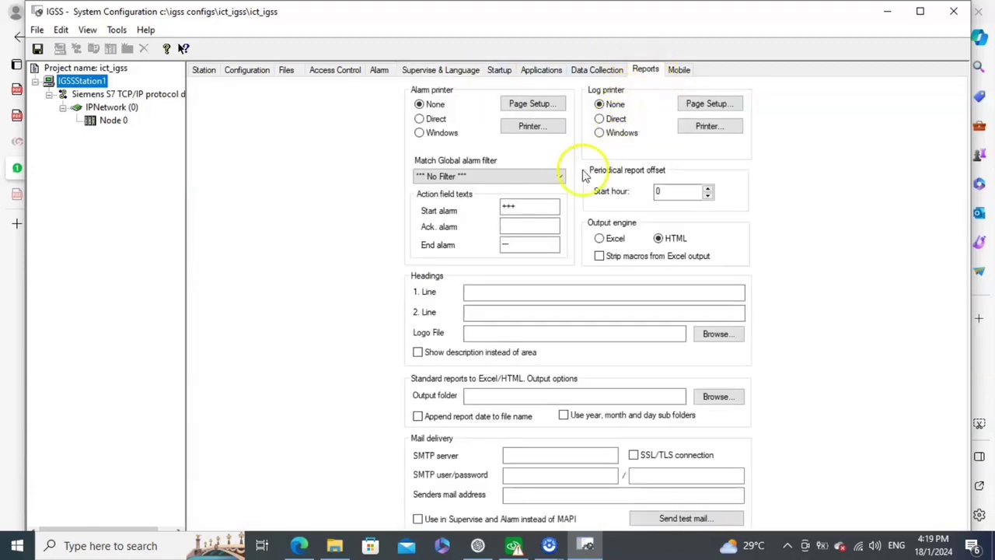
click(507, 291)
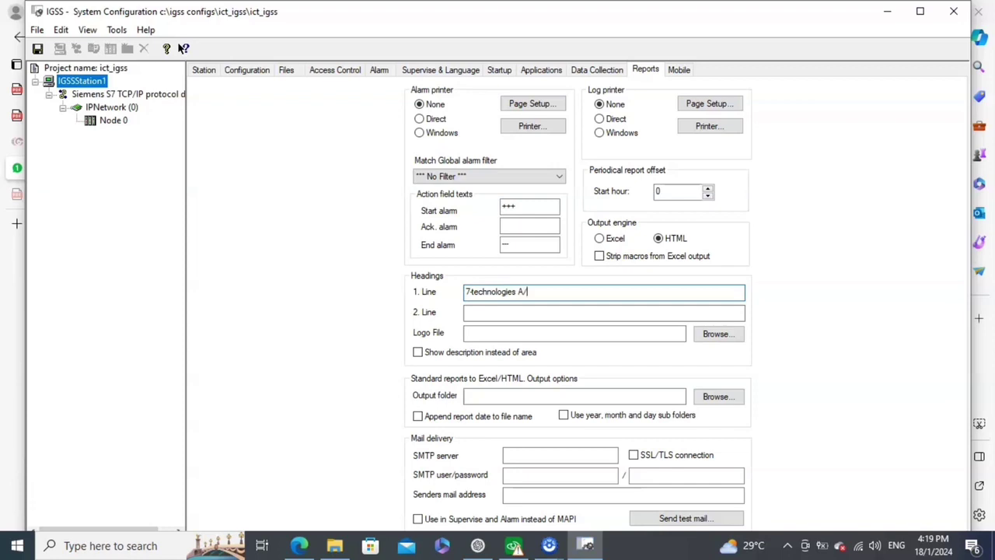
text(S)
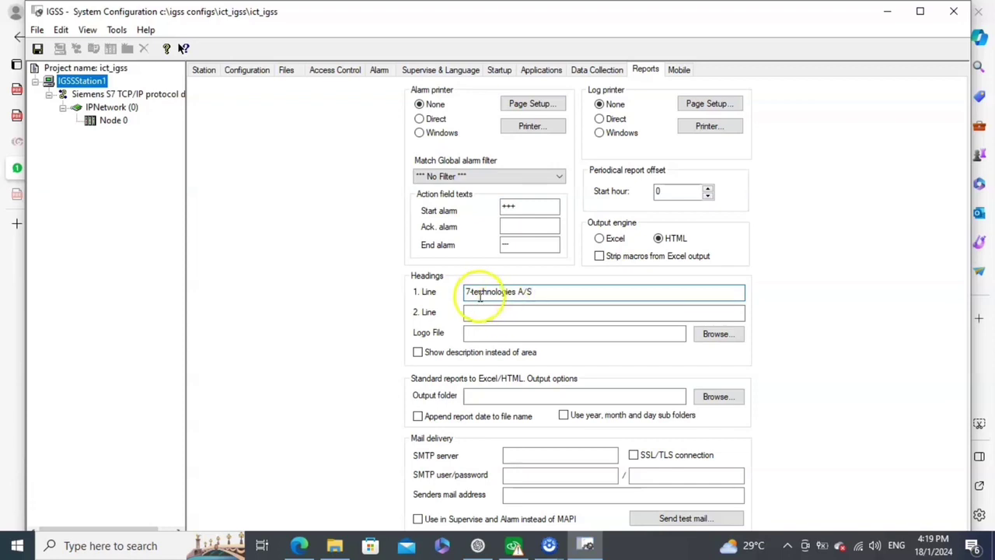
key(BackSpace)
text(-)
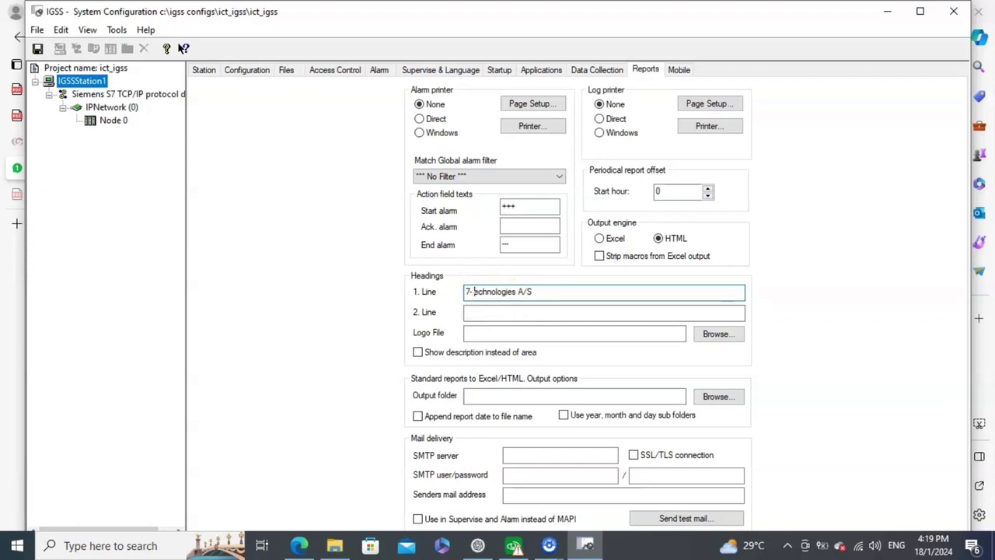
text(T)
click(472, 292)
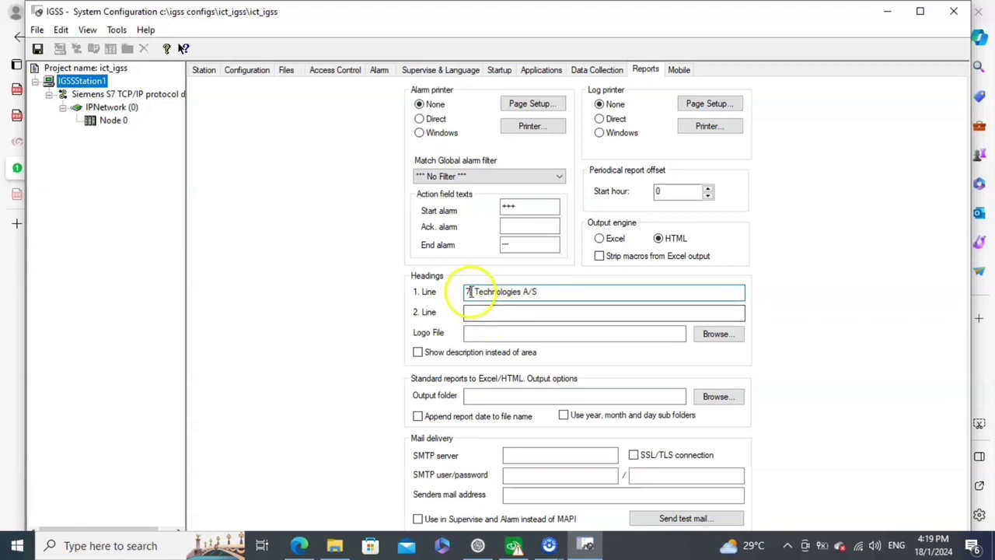
click(498, 311)
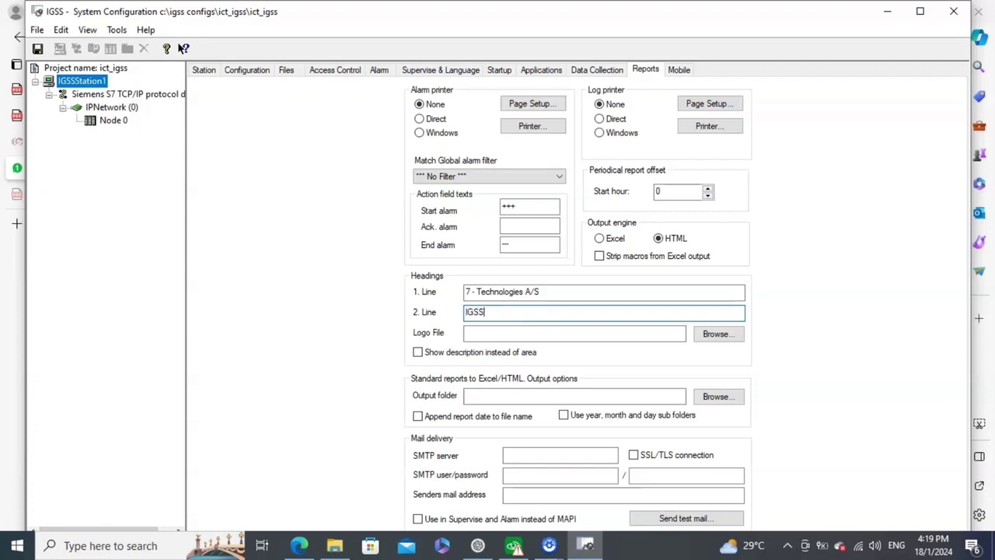
Browse the ICT folder under SEM LAST, including its cdimage and PBL3 subfolders, for a report logo file
click(714, 336)
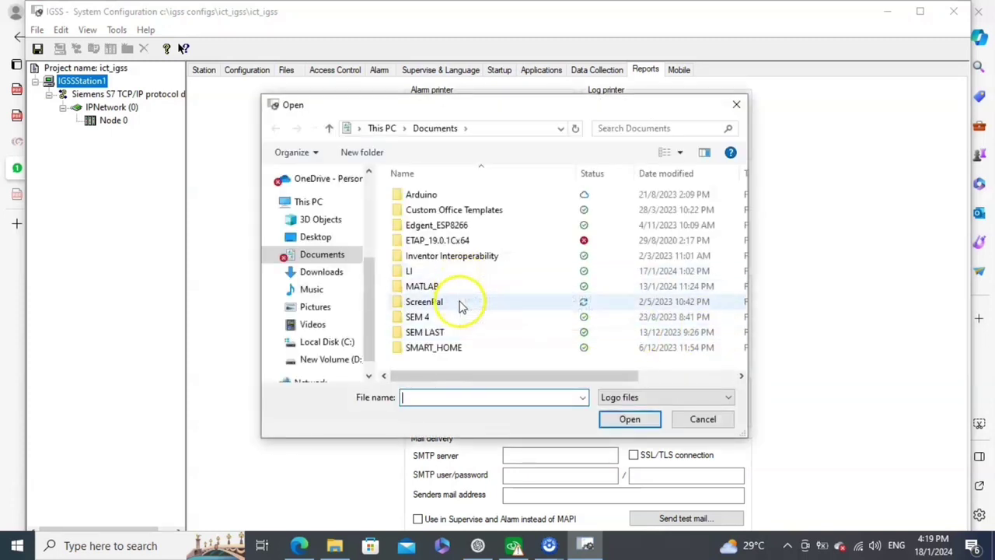
double_click(456, 331)
double_click(439, 241)
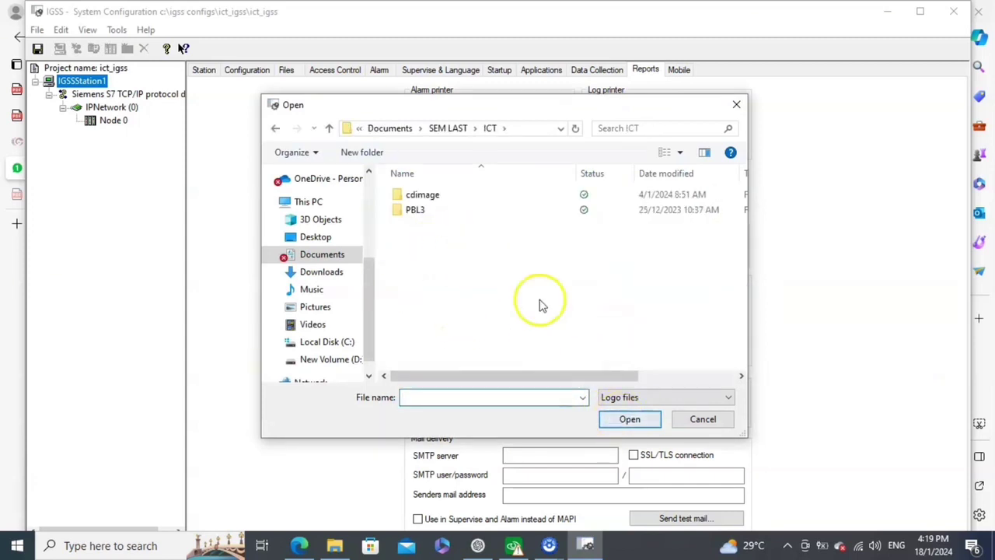
double_click(465, 212)
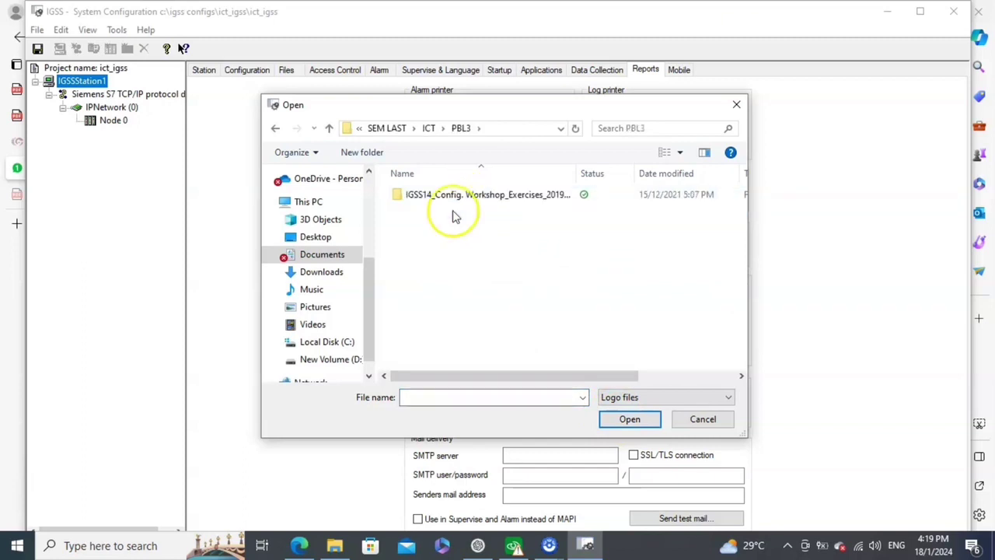
click(736, 106)
click(585, 329)
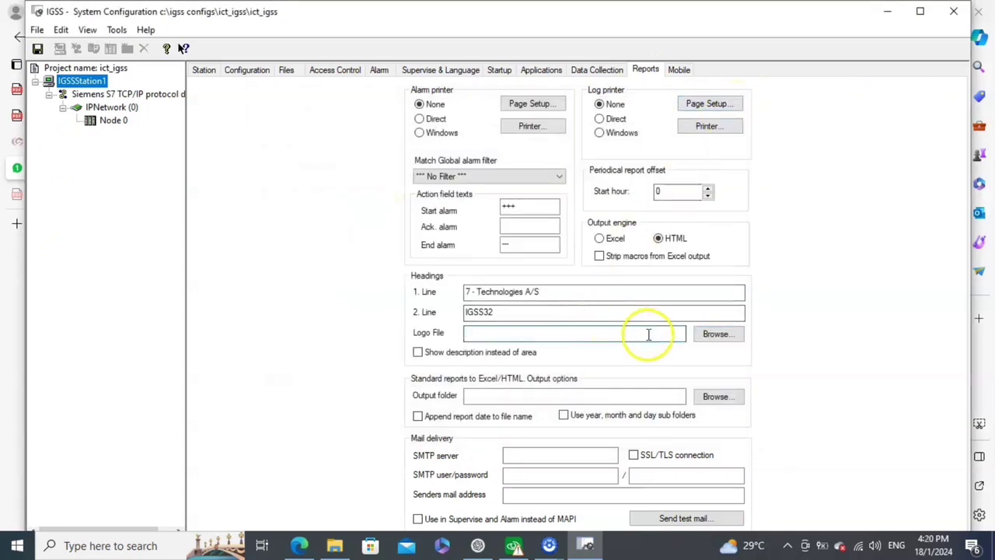
click(728, 340)
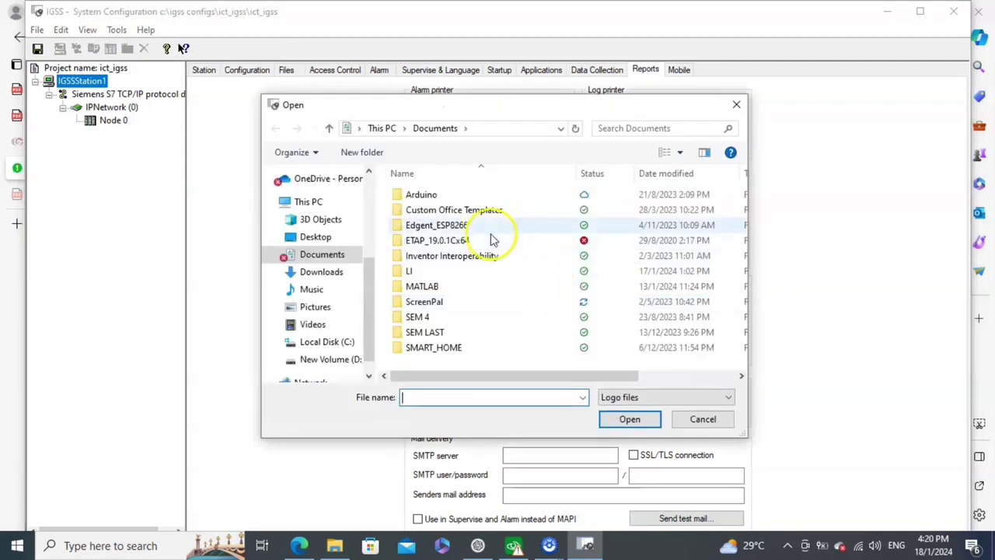
double_click(482, 333)
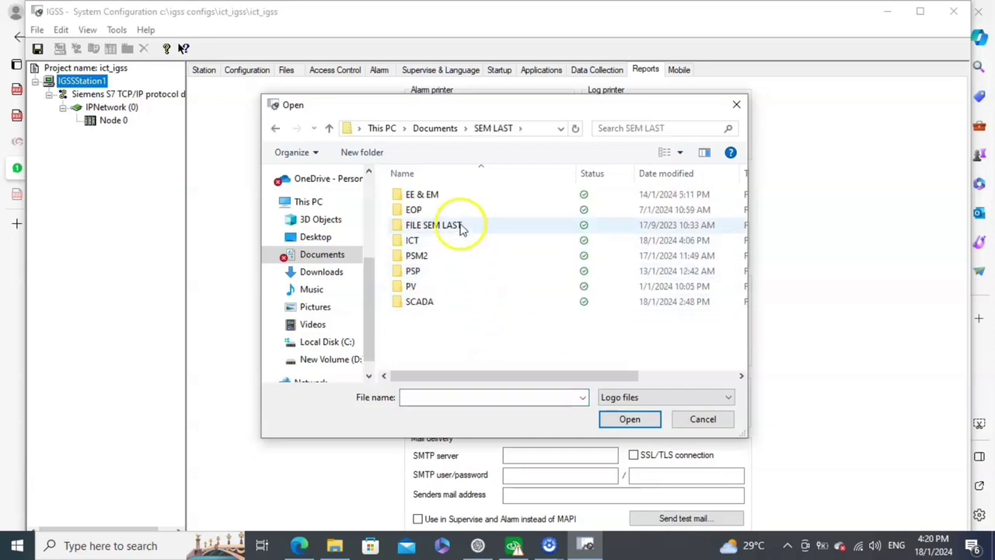
double_click(456, 242)
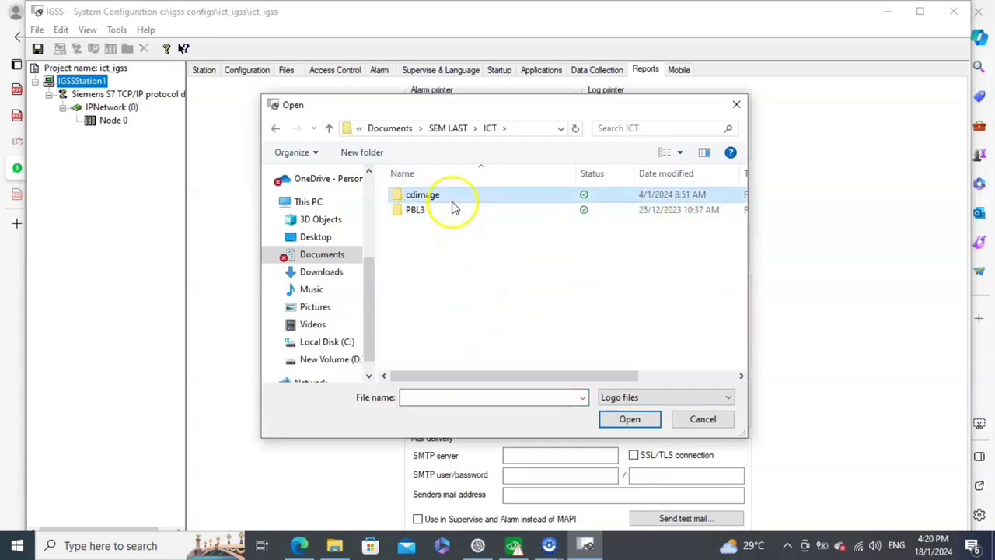
double_click(452, 199)
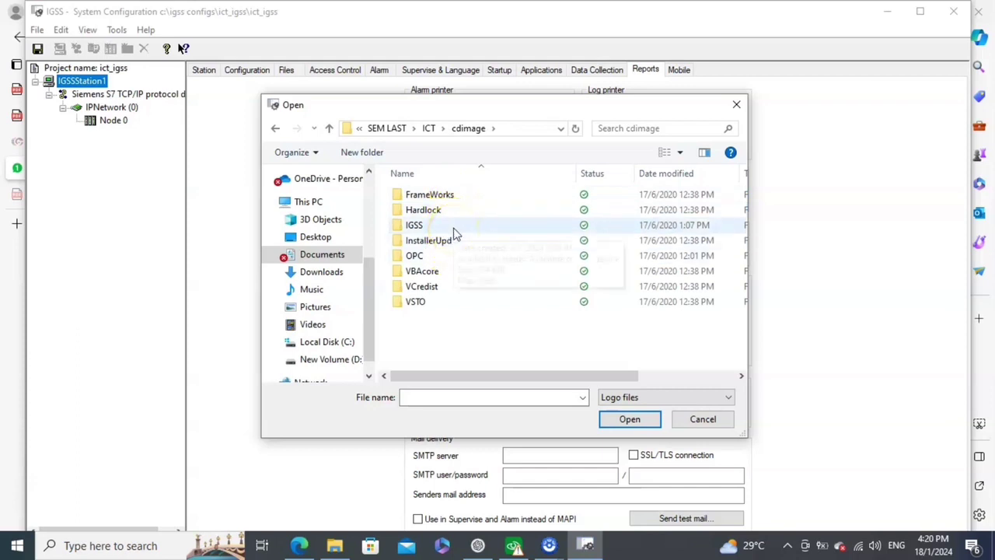
double_click(454, 227)
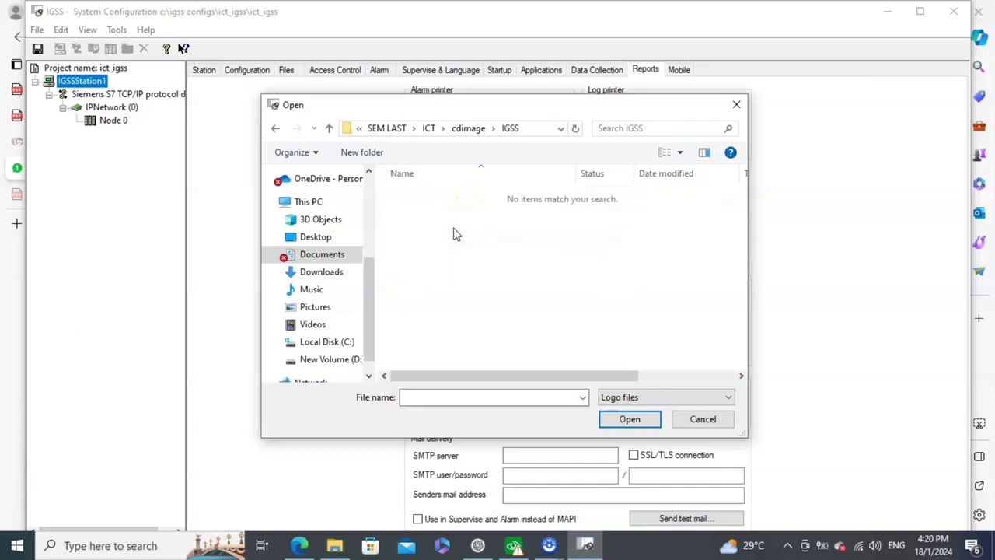
click(275, 128)
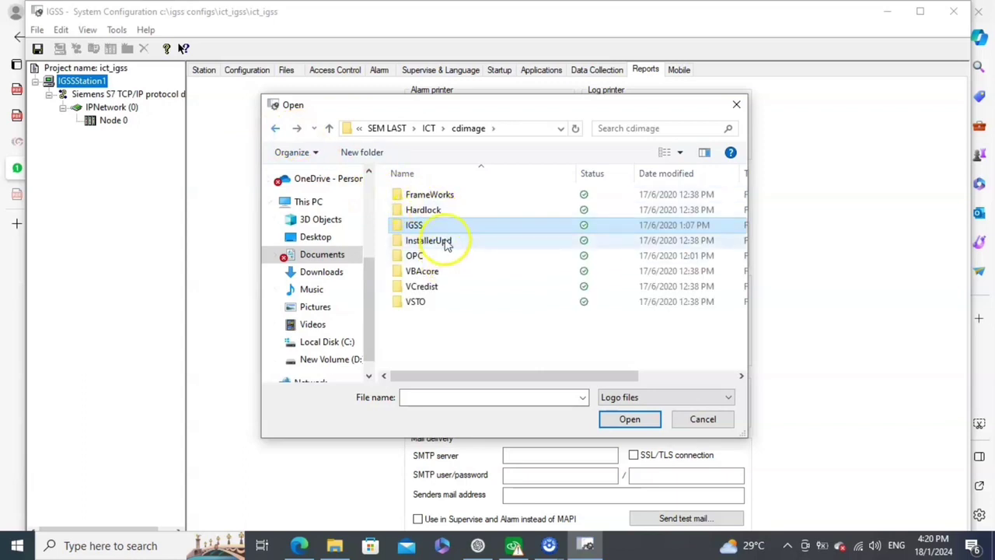
click(275, 128)
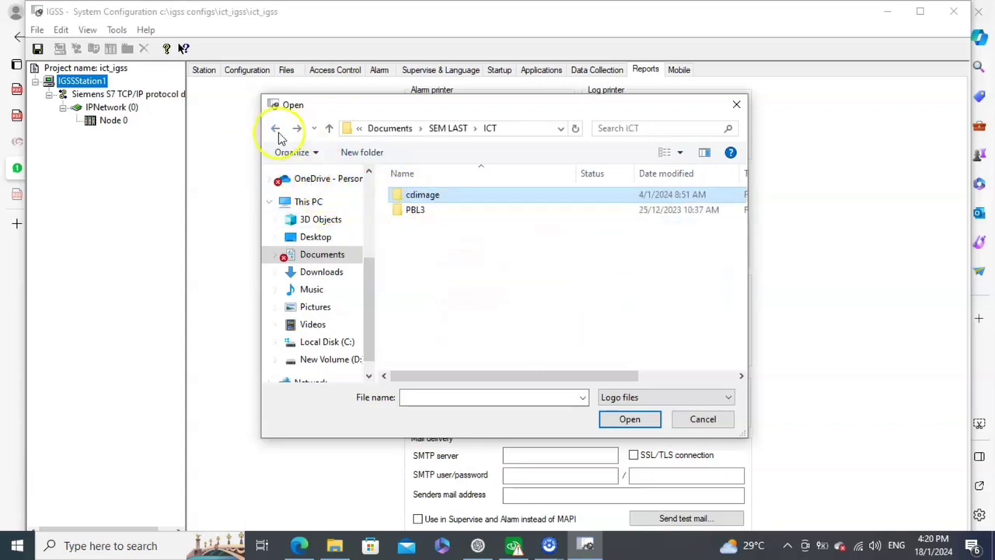
double_click(417, 210)
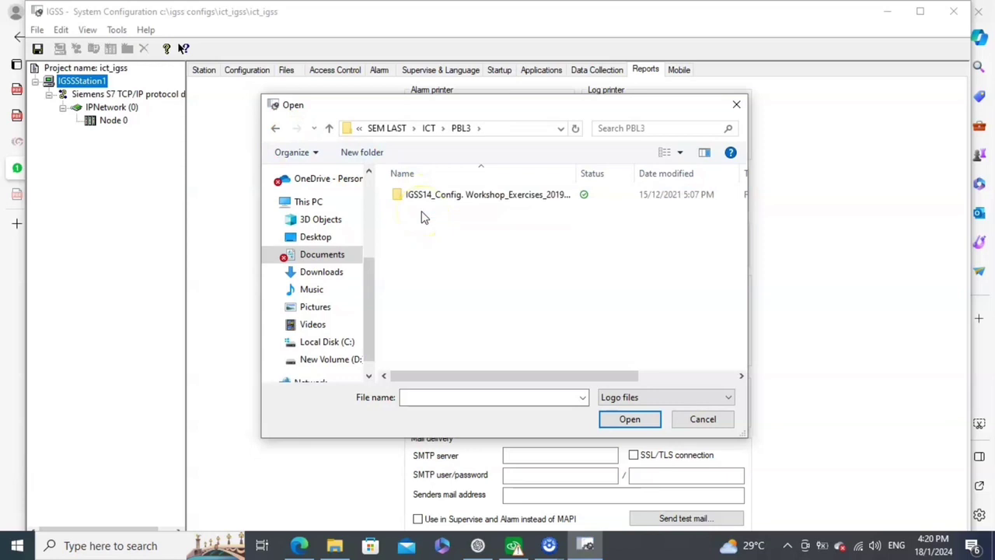
click(737, 105)
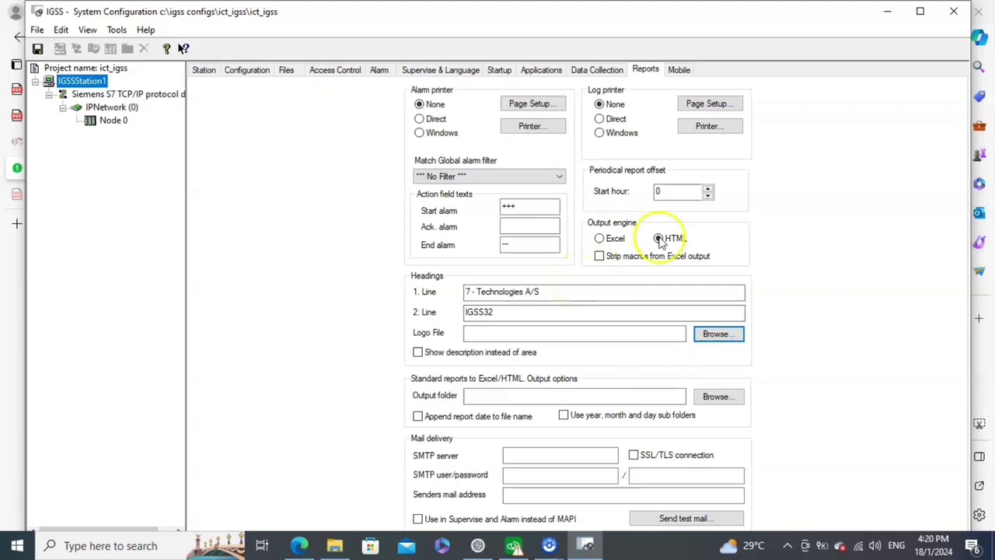
Set the alarm printer to Direct output using Microsoft Print to PDF
click(420, 121)
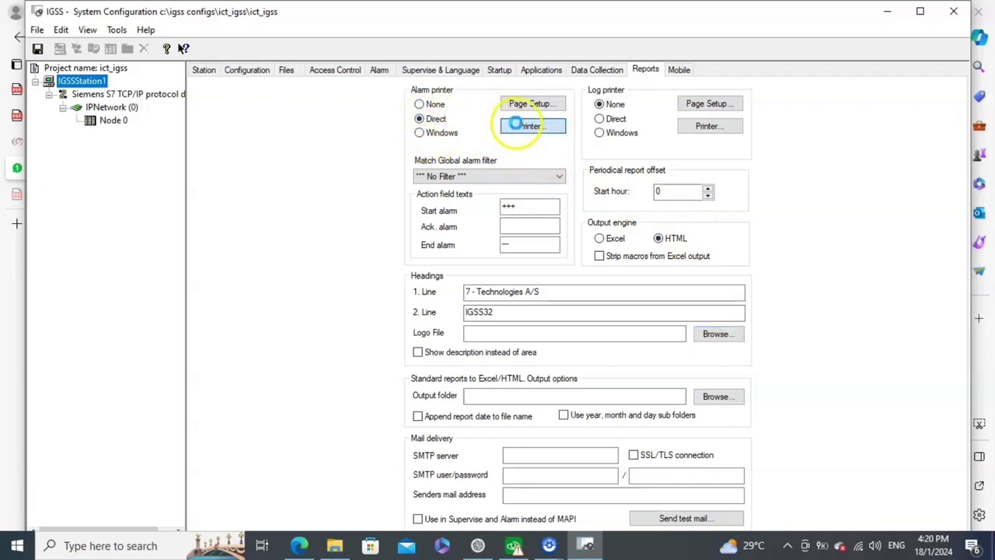
click(516, 126)
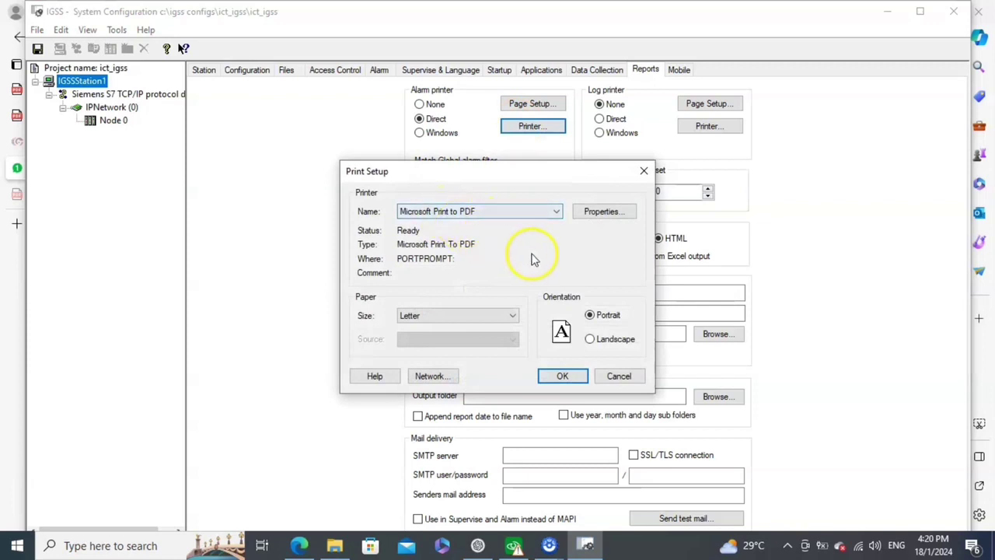
click(561, 211)
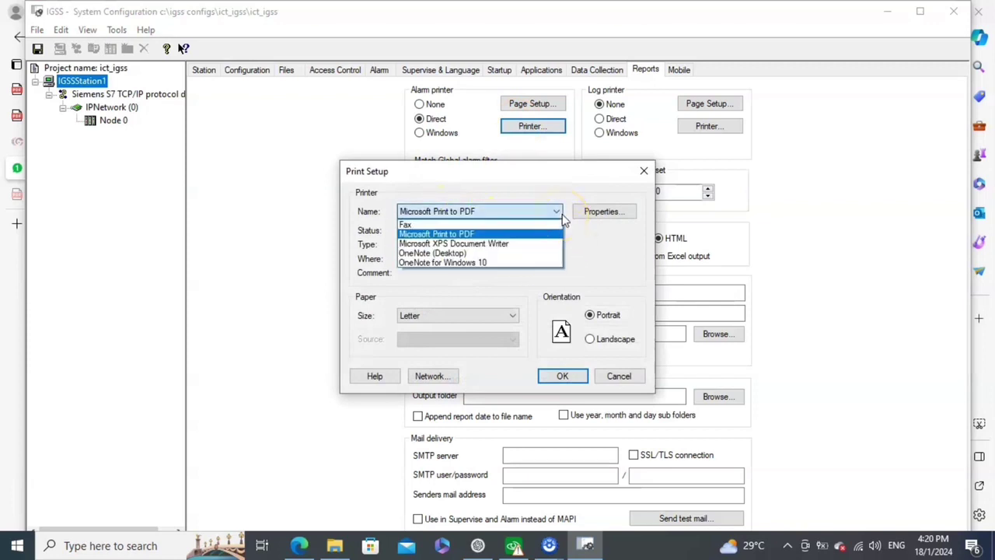
click(565, 220)
click(580, 380)
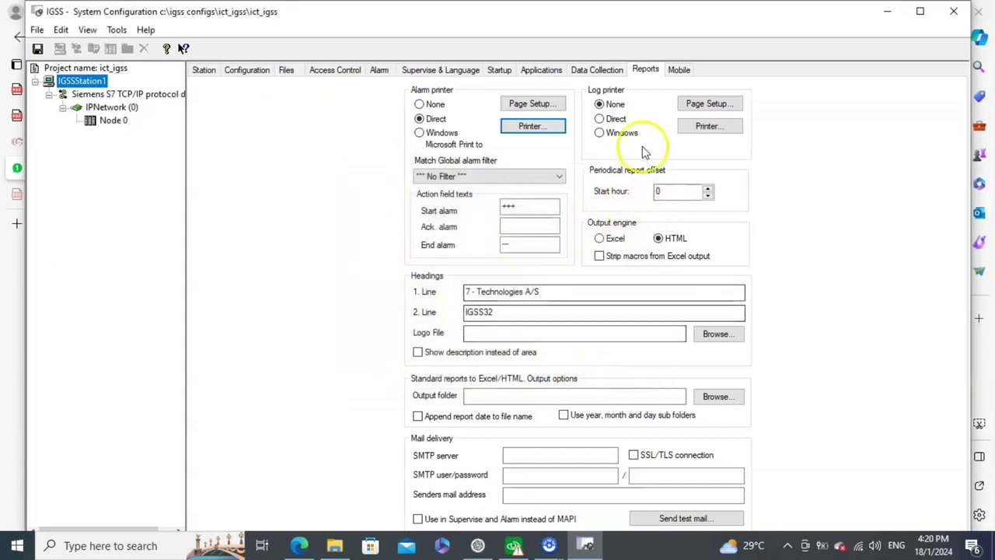
Set the log printer to Direct output and accept its print setup
click(600, 118)
click(706, 127)
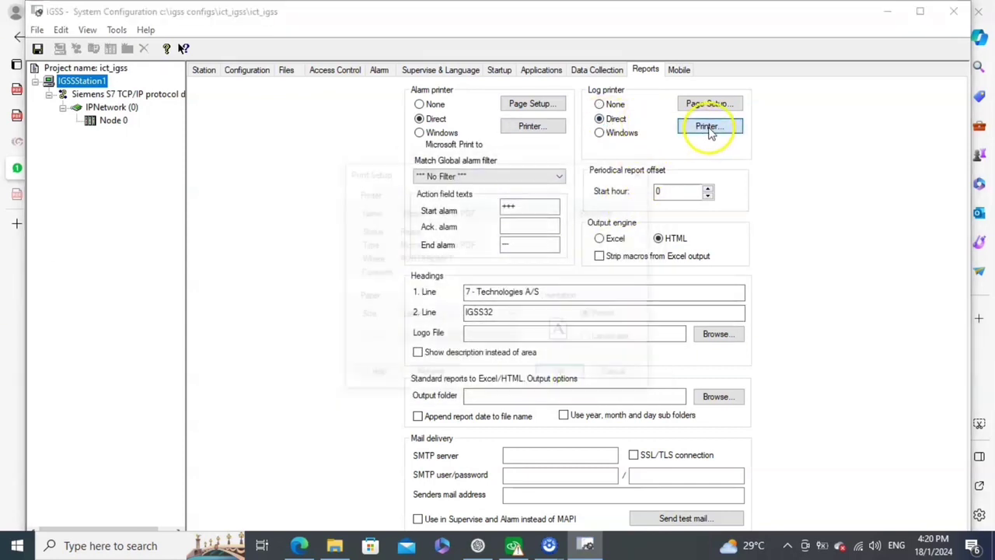
click(579, 378)
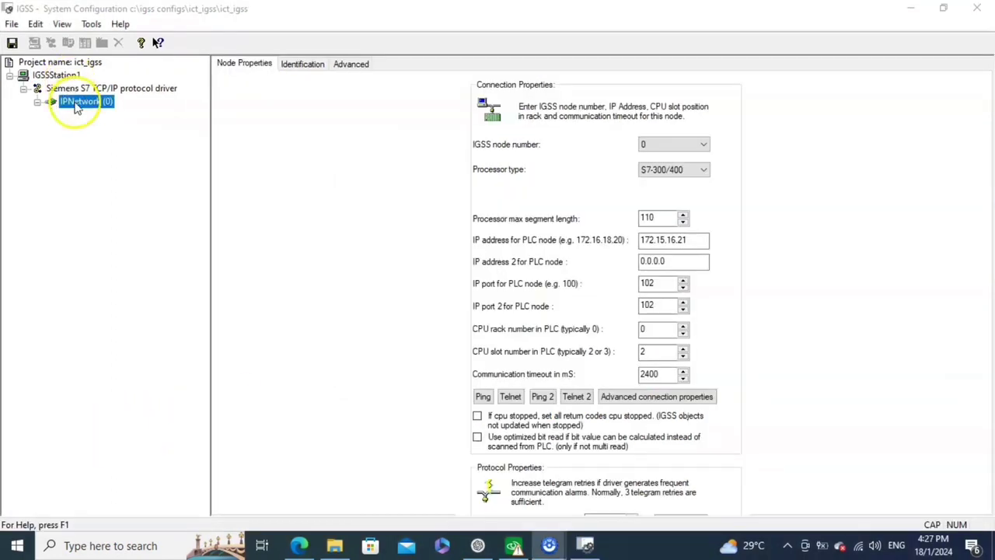
Review the IGSS node number and processor type choices in Node 0's connection properties
click(84, 101)
click(87, 118)
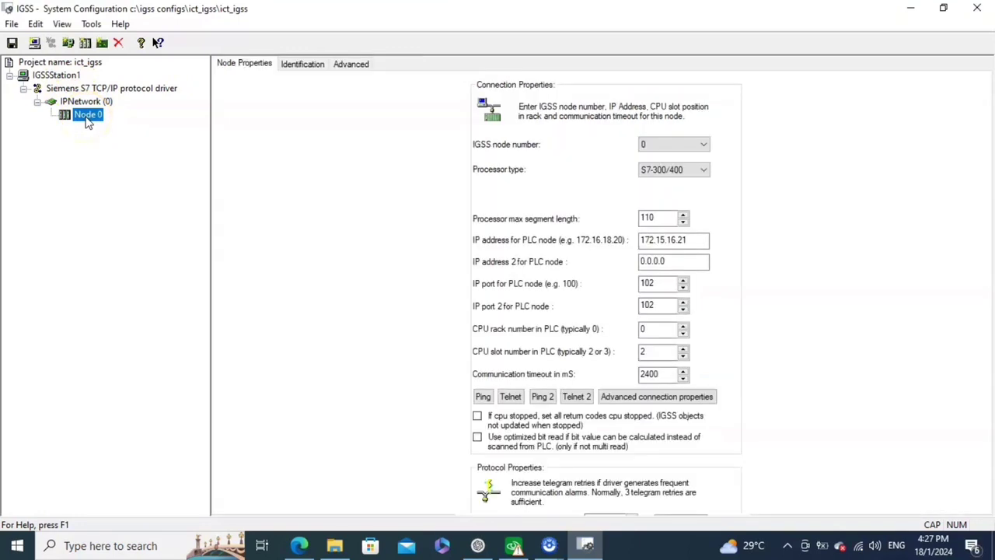
click(702, 145)
click(687, 156)
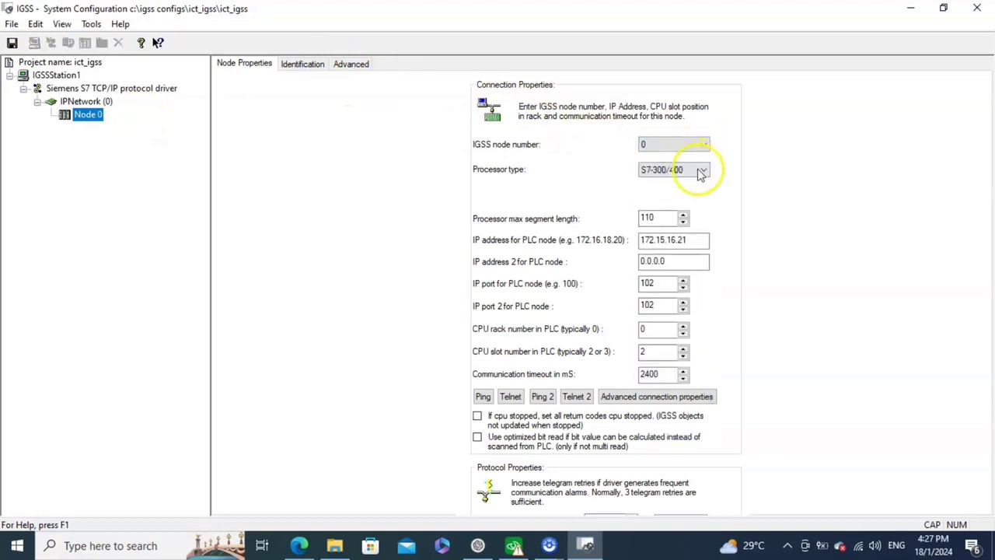
click(701, 171)
click(702, 172)
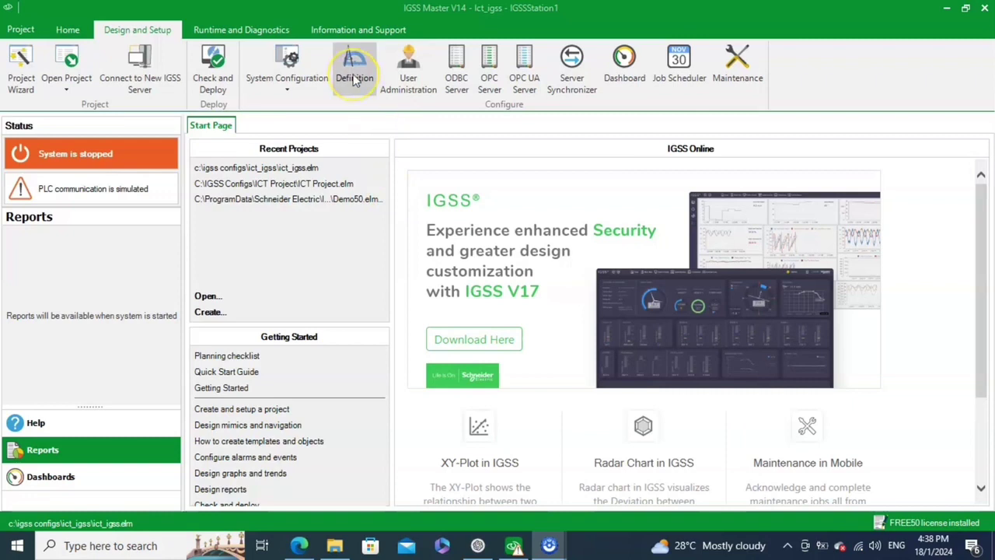
Open the Definition program for the project and start a new standard diagram named IGSS
click(355, 81)
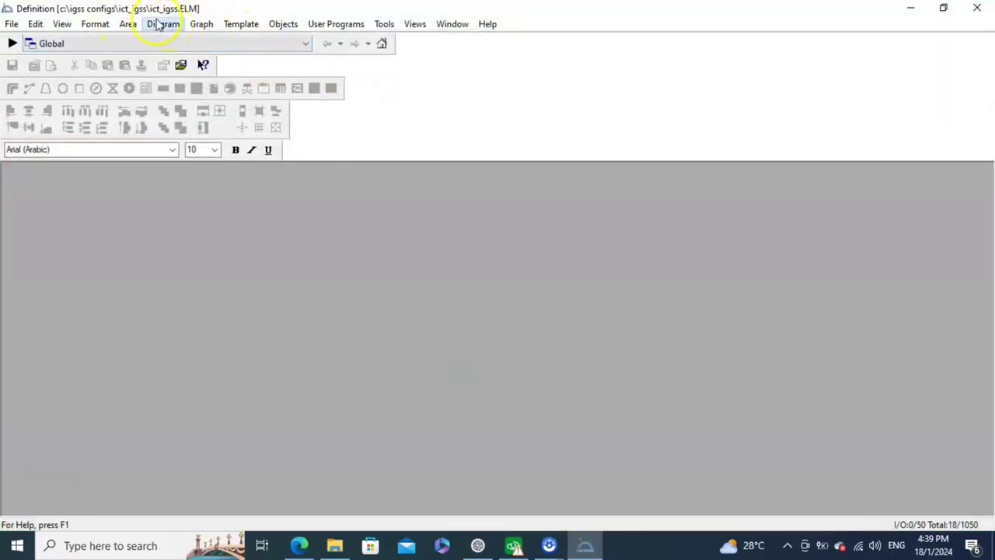
click(163, 24)
click(169, 41)
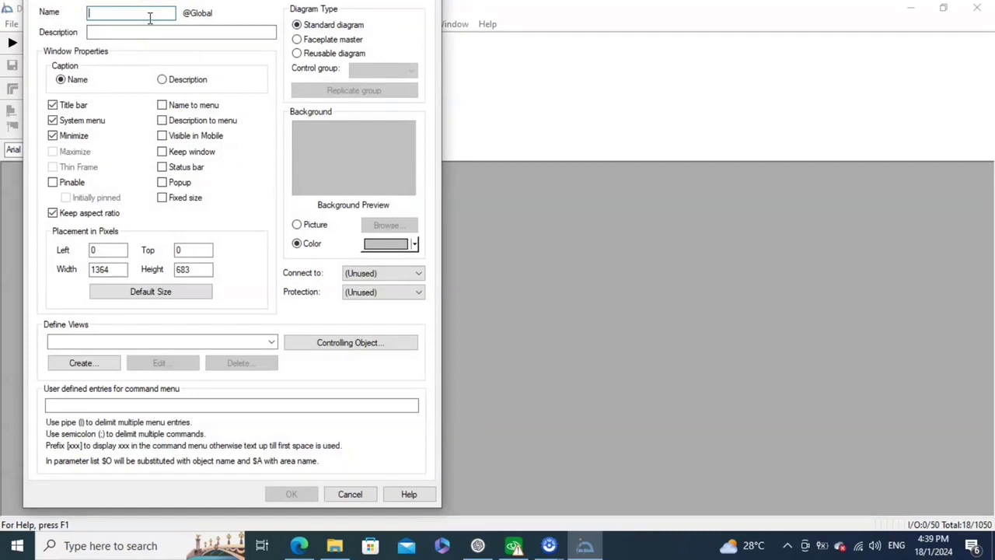
text(l)
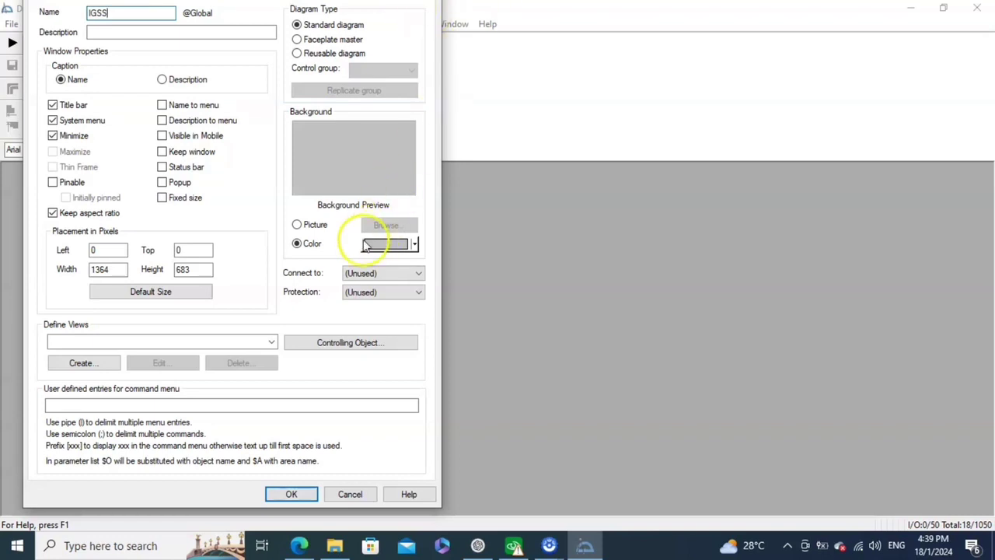
Set the IGSS diagram's background to the solid medium blue from the top row of the color palette
click(393, 250)
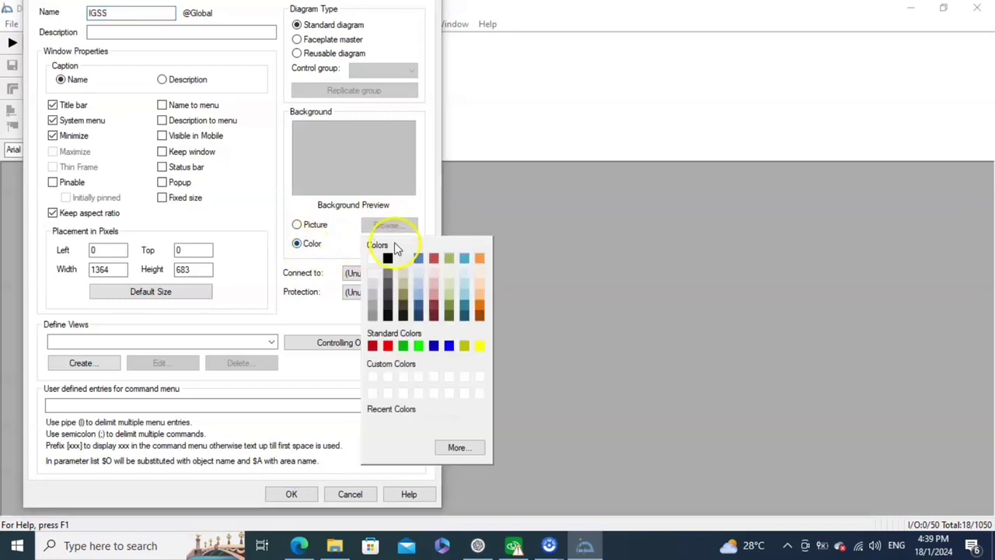
click(466, 304)
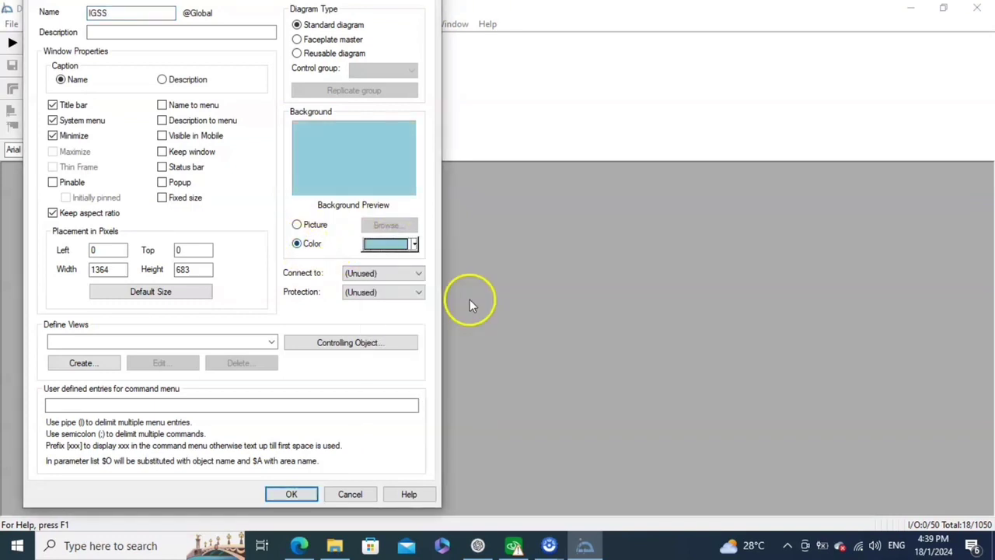
click(416, 245)
click(422, 299)
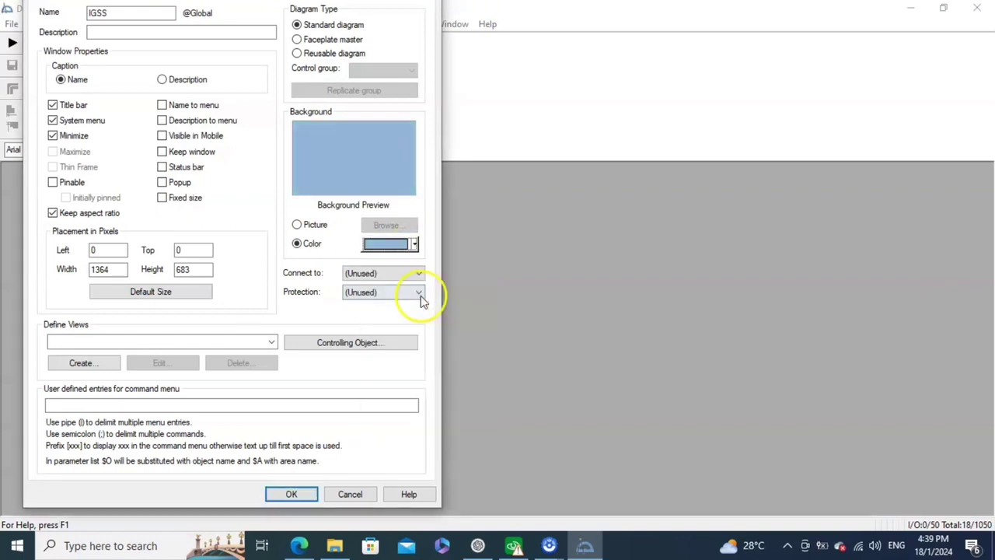
click(416, 245)
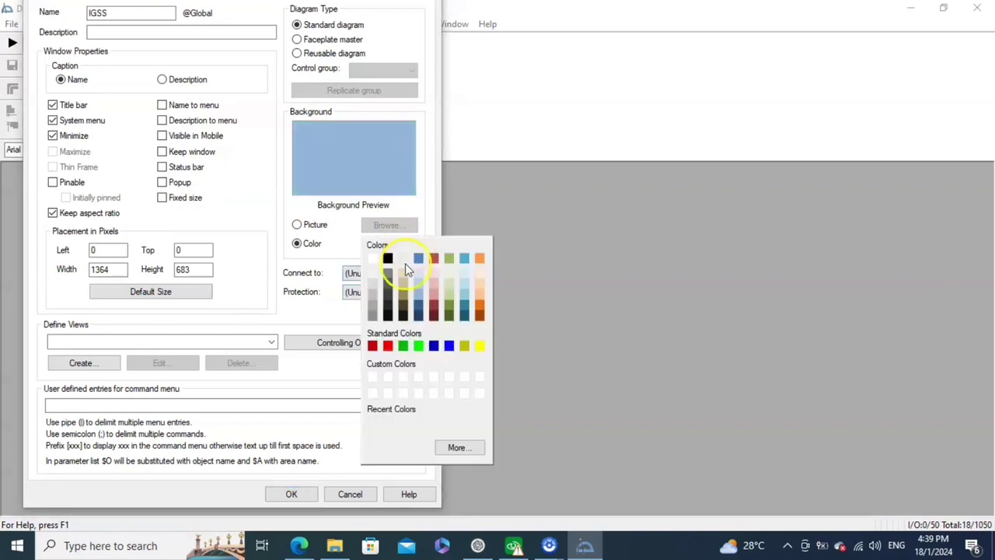
click(423, 300)
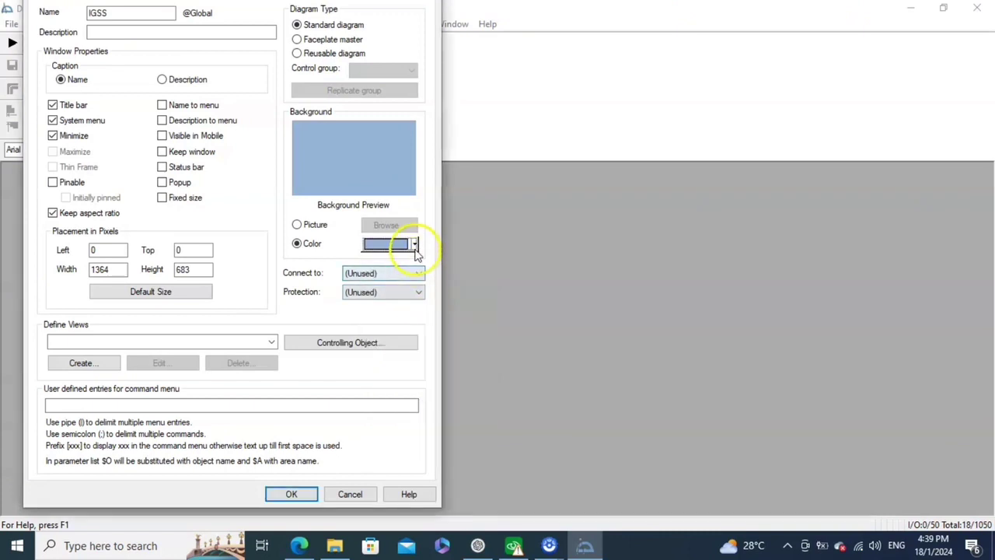
click(414, 245)
click(419, 258)
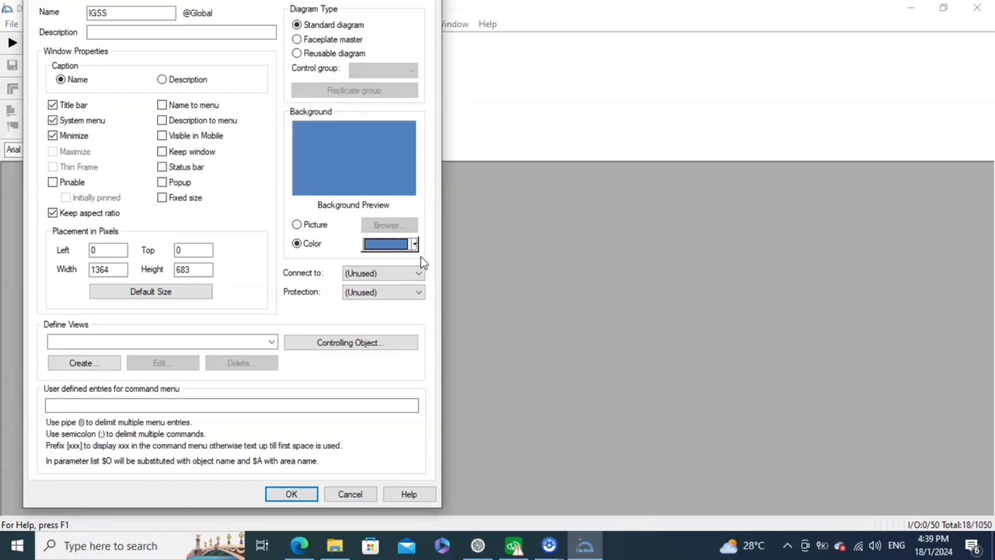
Look through the project's Symbols folder for a background picture and leave without choosing one
click(298, 225)
click(384, 226)
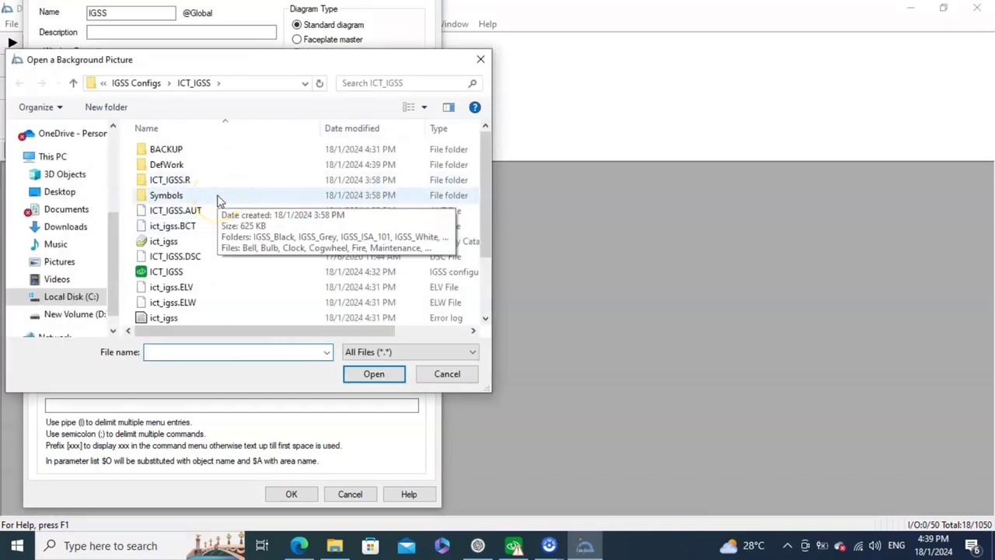
click(219, 199)
double_click(217, 195)
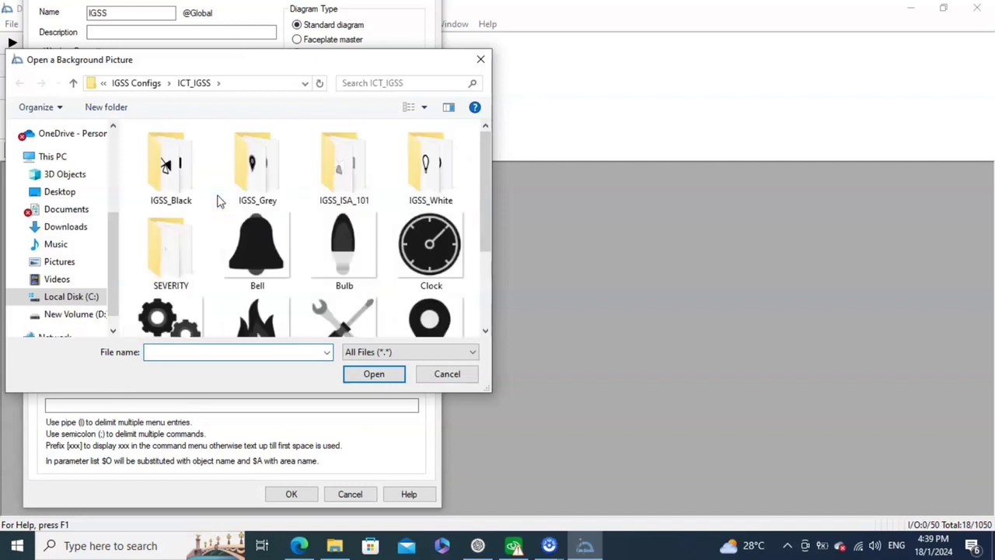
scroll(217, 213, down, 2)
scroll(311, 226, up, 2)
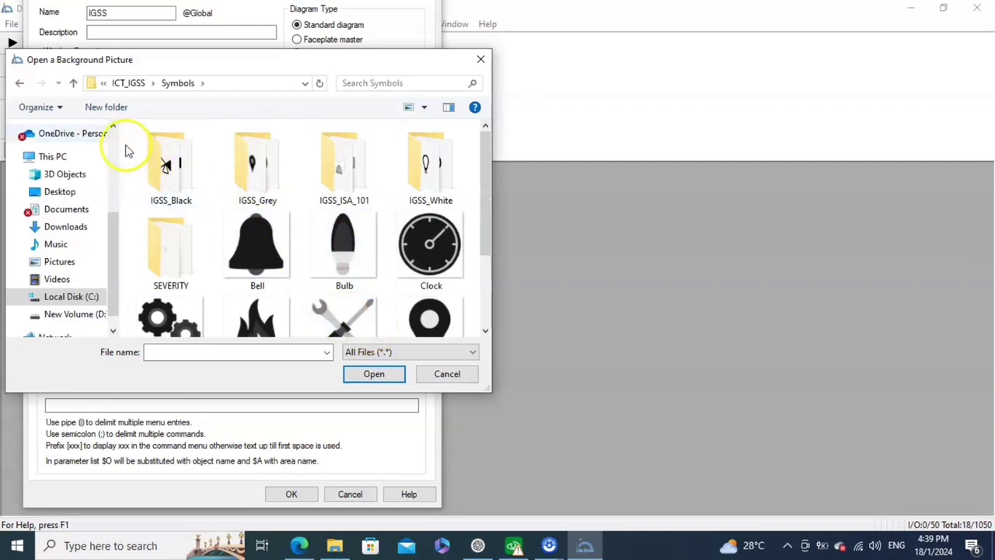
click(445, 377)
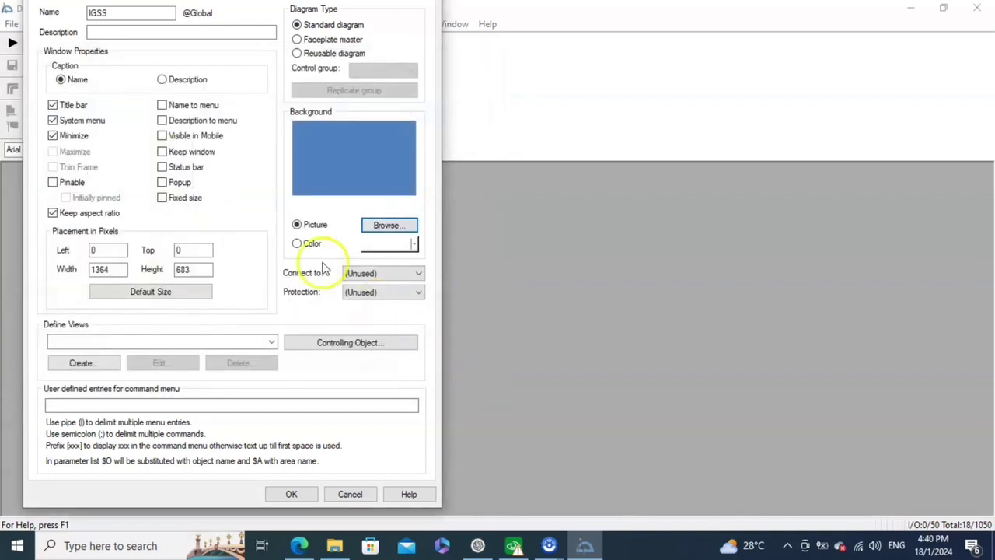
Switch the background back to a solid color and create the IGSS diagram
click(296, 243)
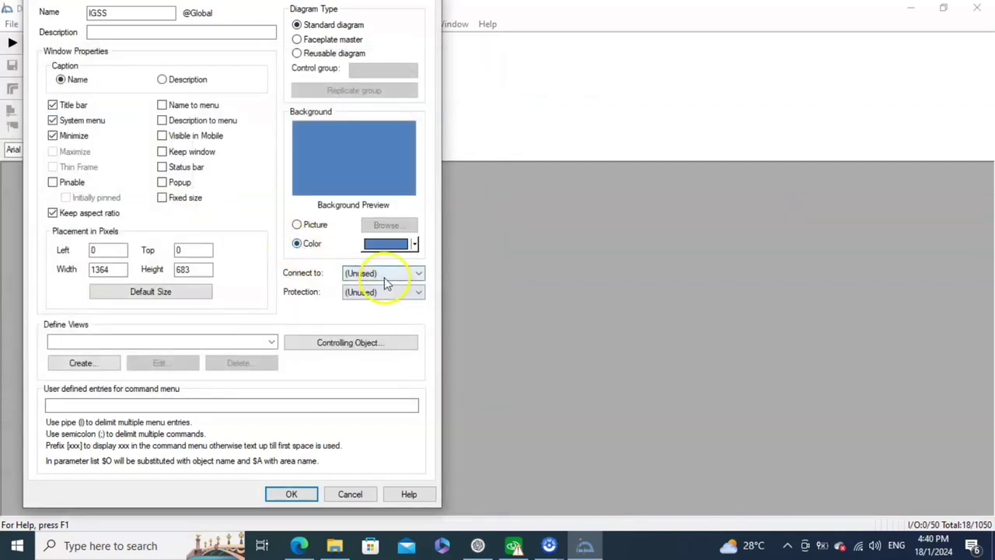
click(291, 494)
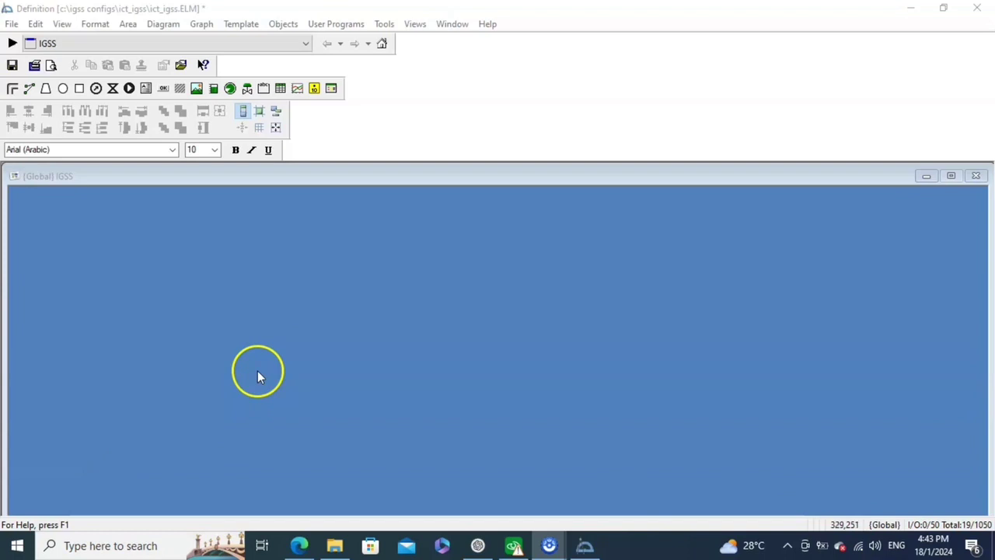
Examine the predefined alarm texts available in the project
click(37, 24)
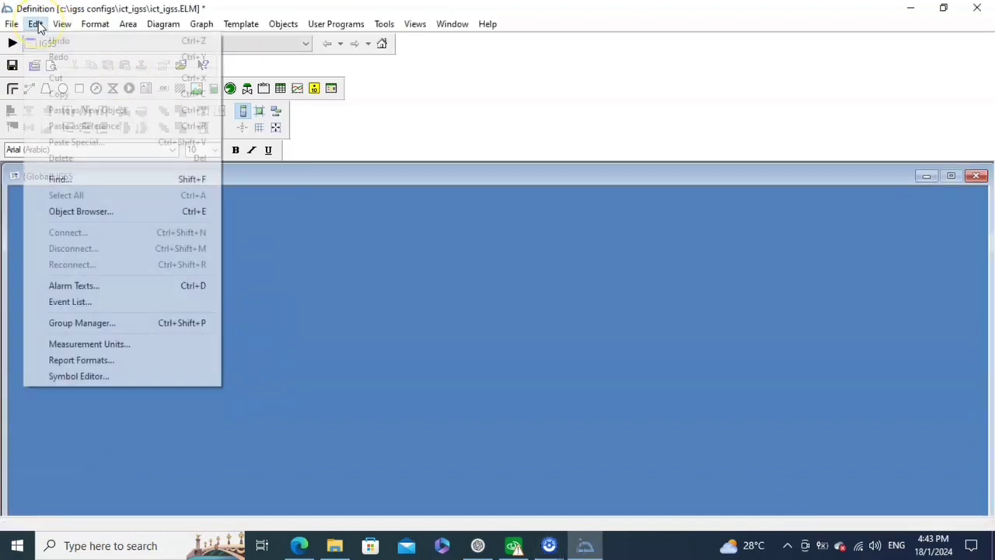
click(91, 286)
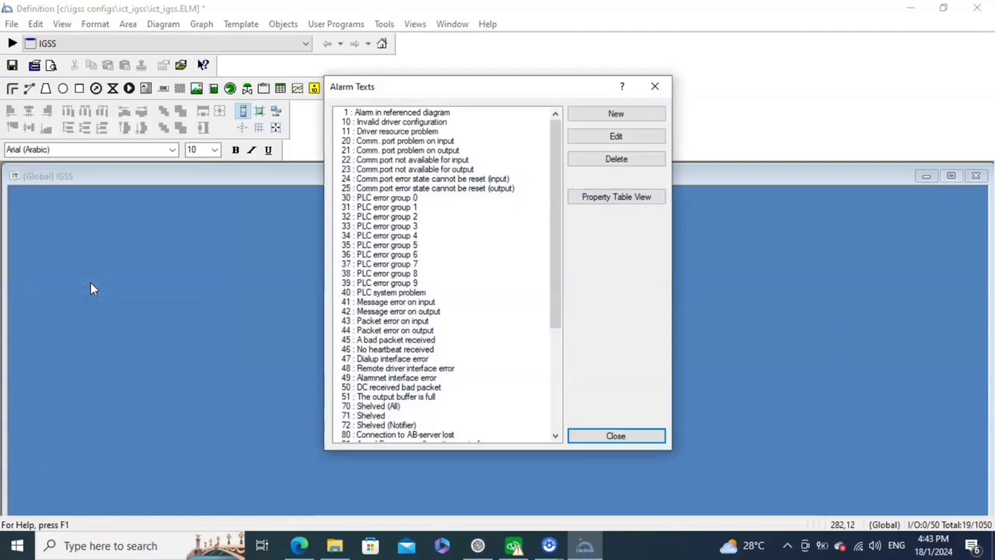
click(395, 131)
click(419, 169)
scroll(464, 233, down, 1)
scroll(464, 234, down, 4)
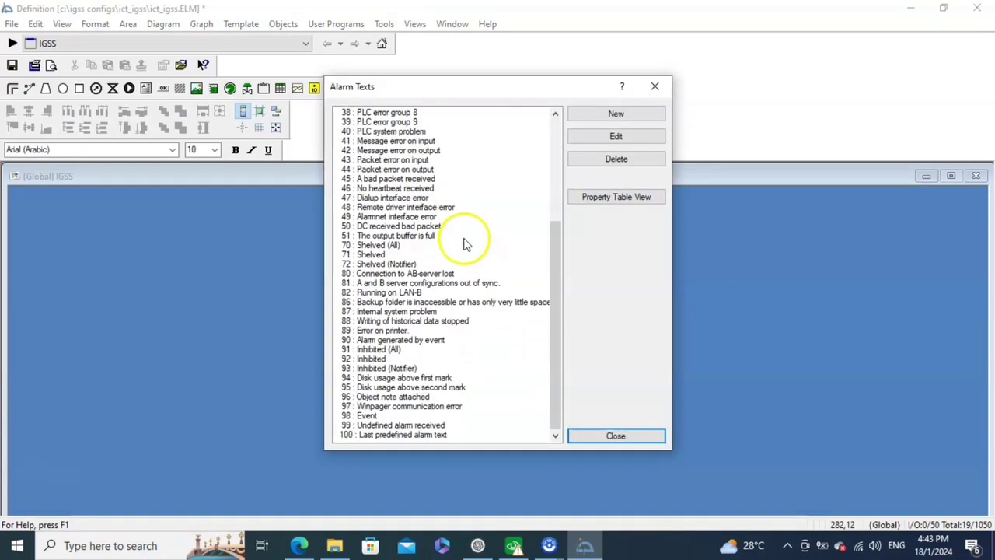
click(447, 283)
click(440, 310)
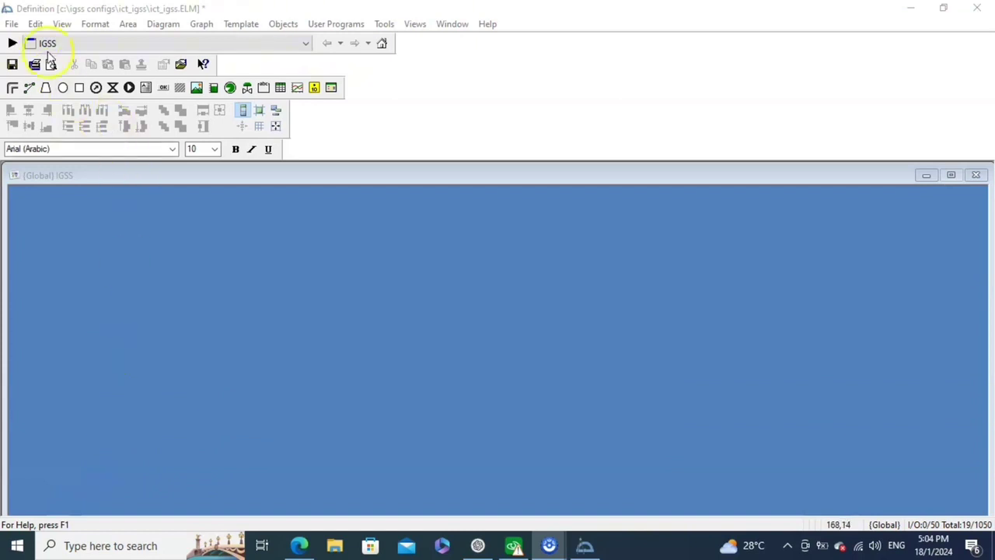
Open the Symbol Editor and display the Electrical symbols table
click(35, 23)
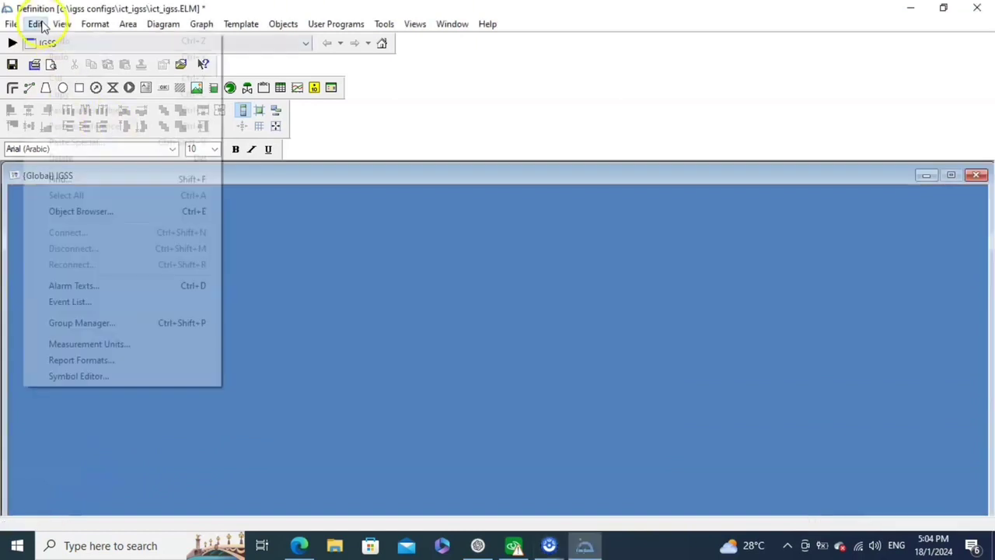
click(102, 380)
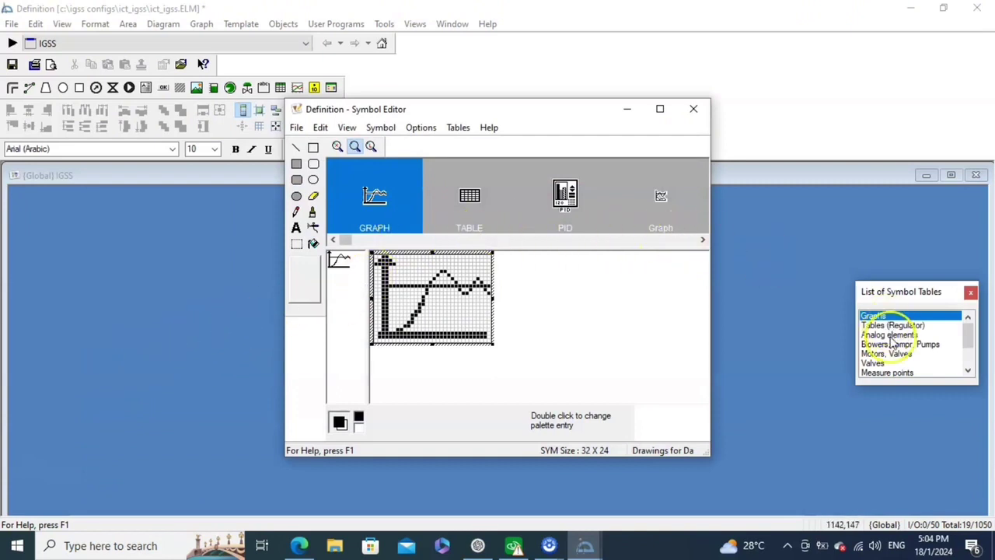
scroll(890, 334, down, 2)
drag(900, 291, 791, 297)
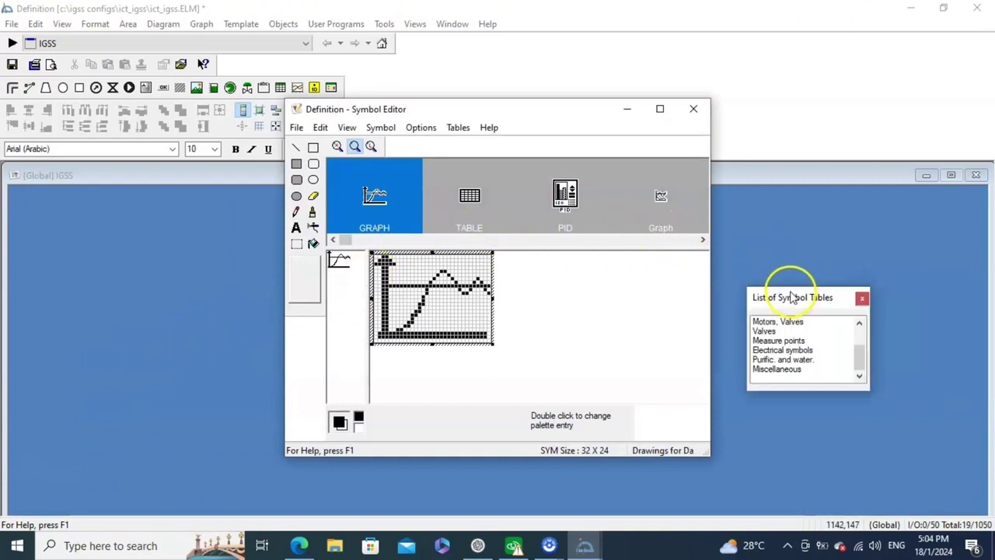
click(787, 352)
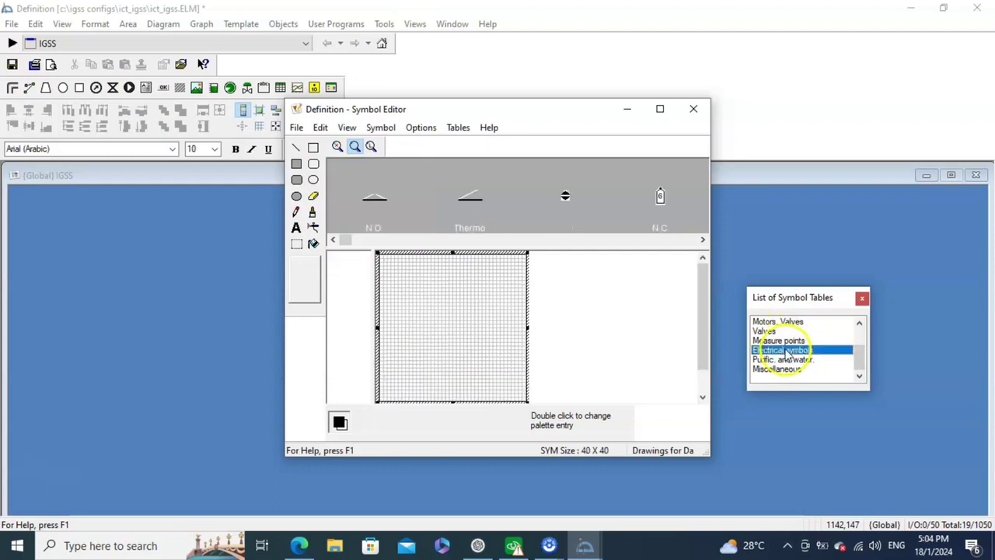
Select the empty symbol slot directly after the unnamed open-switch symbol
click(703, 241)
click(702, 240)
click(702, 241)
click(702, 240)
click(702, 241)
click(656, 202)
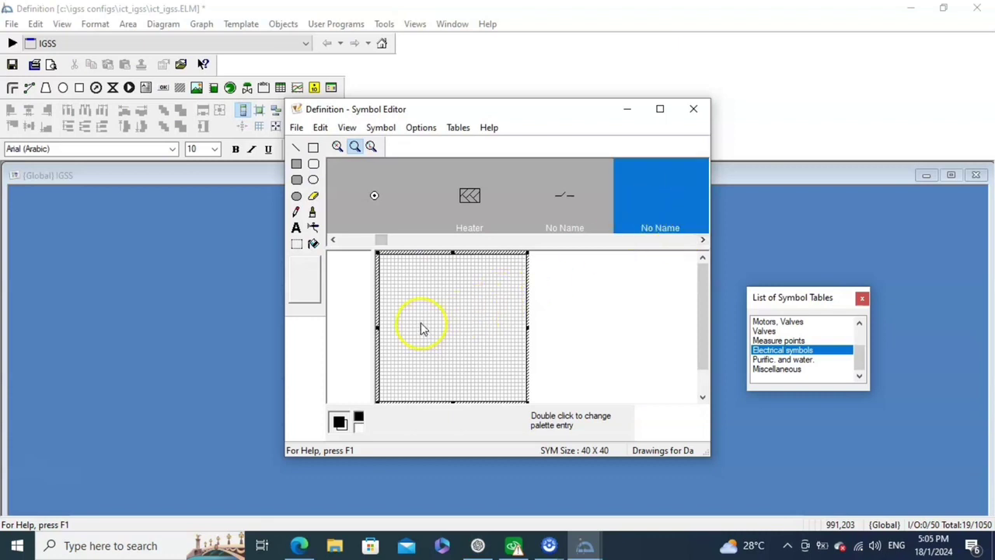
Draw a push-button contact with thin lines: two short terminals, a raised bar between them and a vertical stem
click(295, 147)
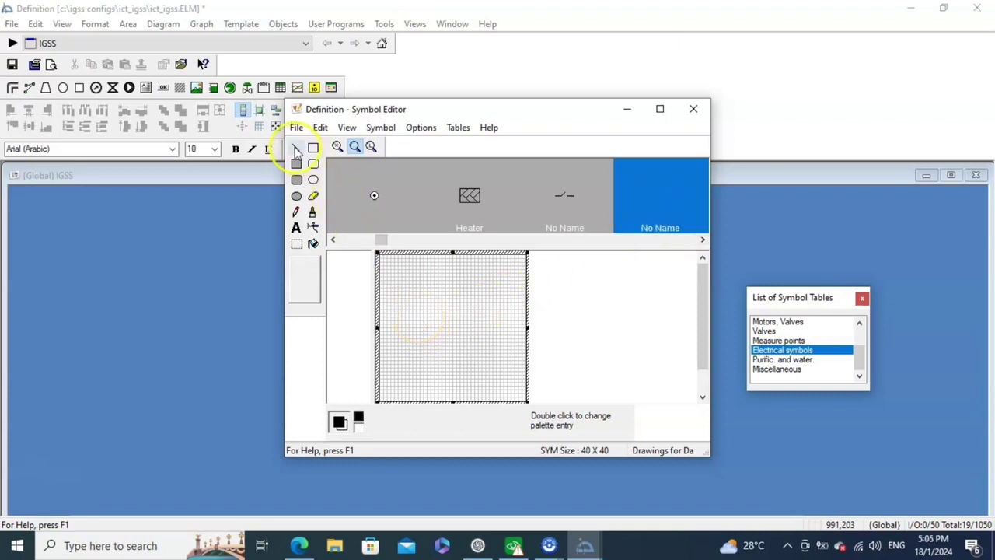
mouse_move(403, 322)
mouse_down()
mouse_move(450, 315)
mouse_move(440, 289)
mouse_move(444, 318)
mouse_move(476, 321)
mouse_up()
click(490, 347)
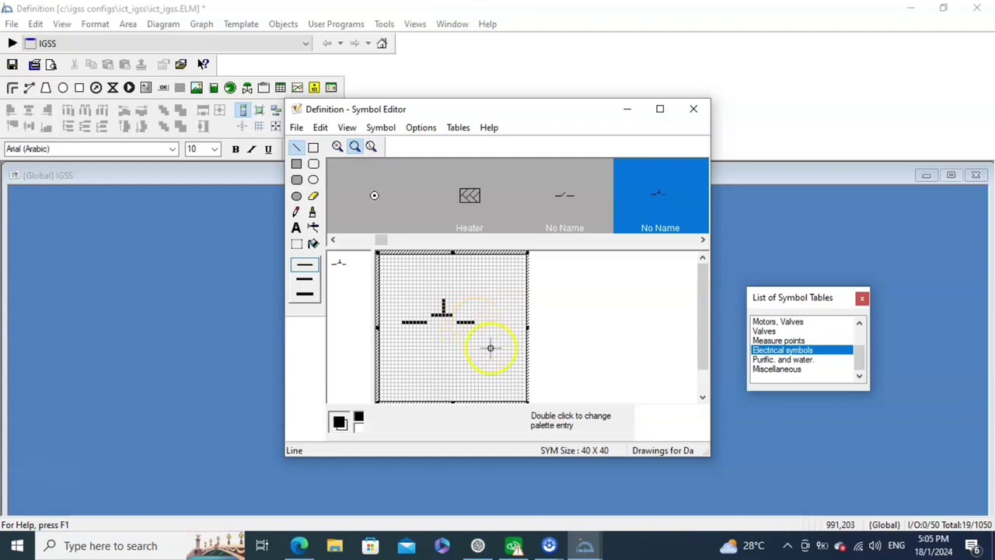
Shorten the left terminal, widen the raised bar to span the gap, and redraw the stem centered on it
click(314, 194)
mouse_move(399, 328)
mouse_down()
mouse_move(403, 322)
mouse_move(398, 332)
mouse_move(396, 322)
mouse_move(429, 346)
mouse_move(450, 336)
mouse_up()
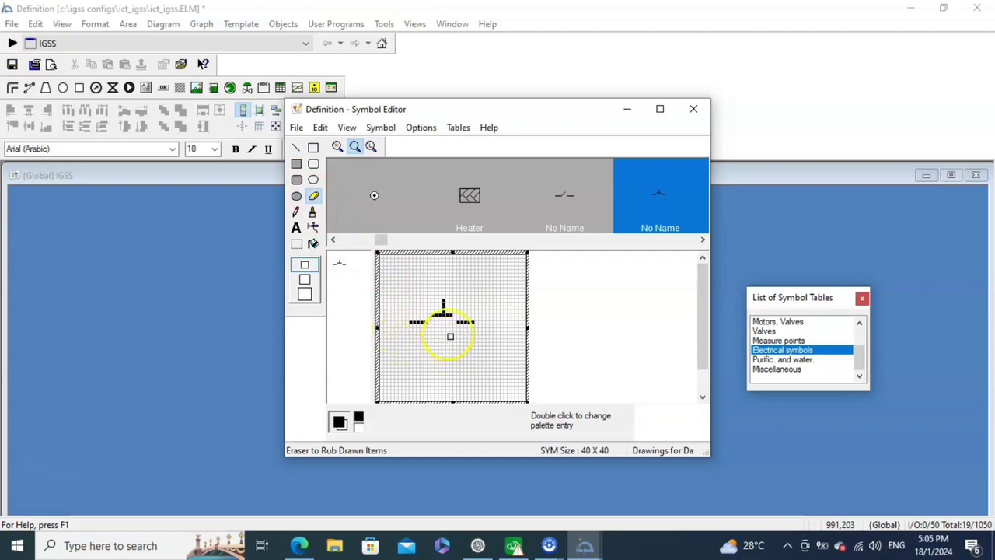
click(300, 150)
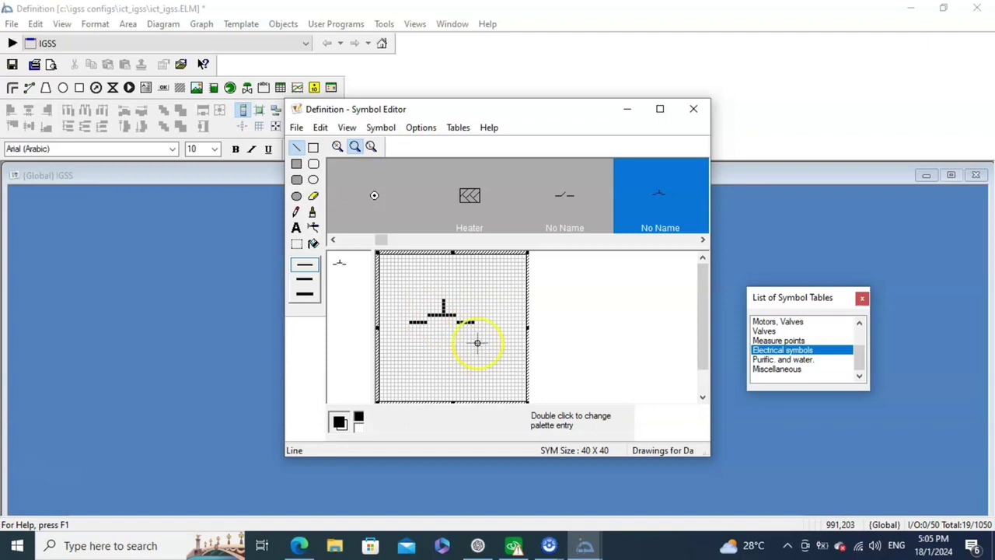
click(313, 196)
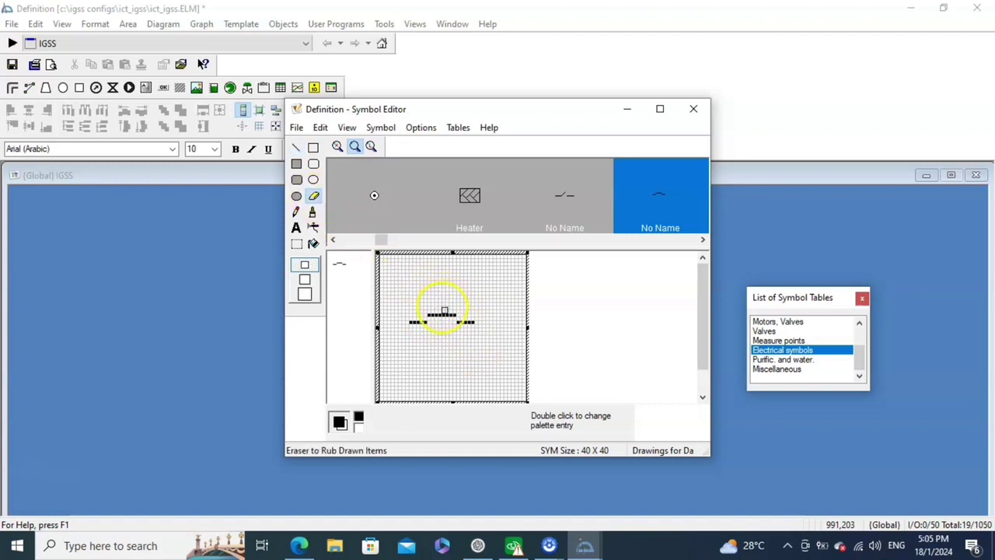
click(295, 148)
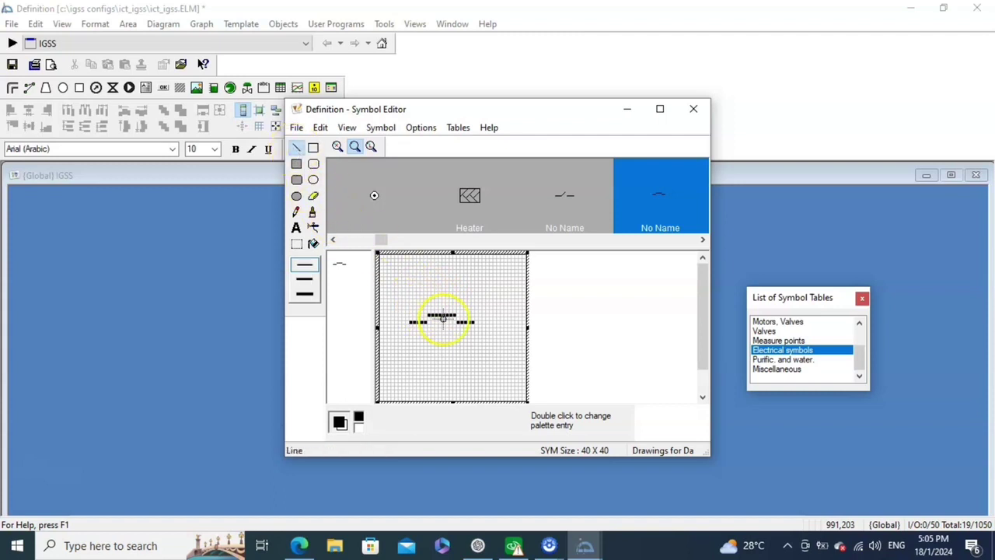
drag(441, 315, 440, 297)
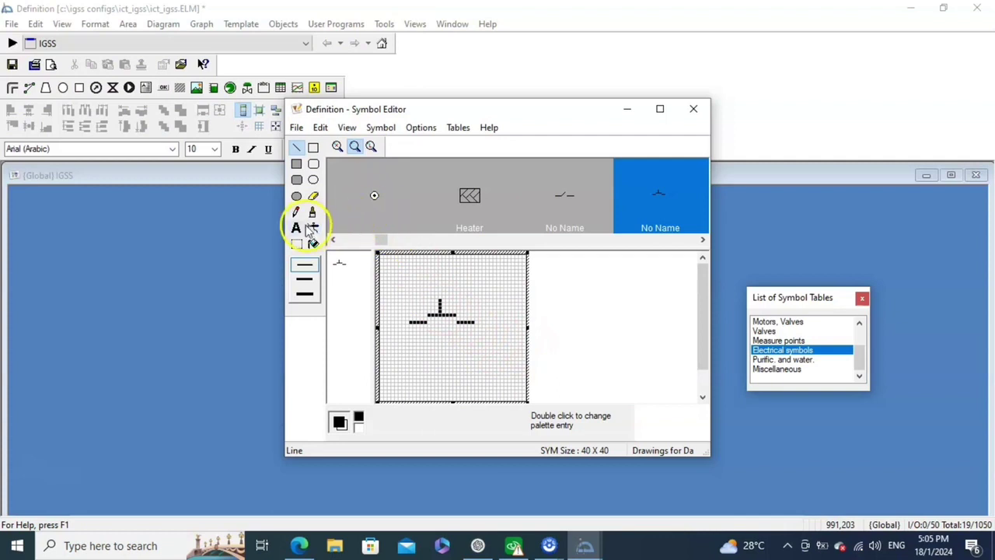
Export the push-button symbol to the project's Symbols folder as a SYM file named button
click(300, 128)
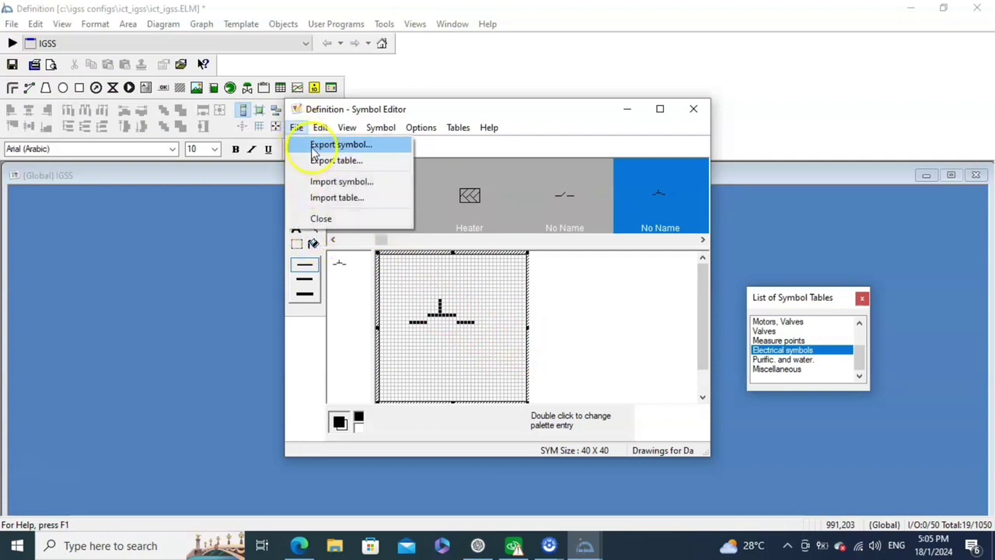
click(313, 150)
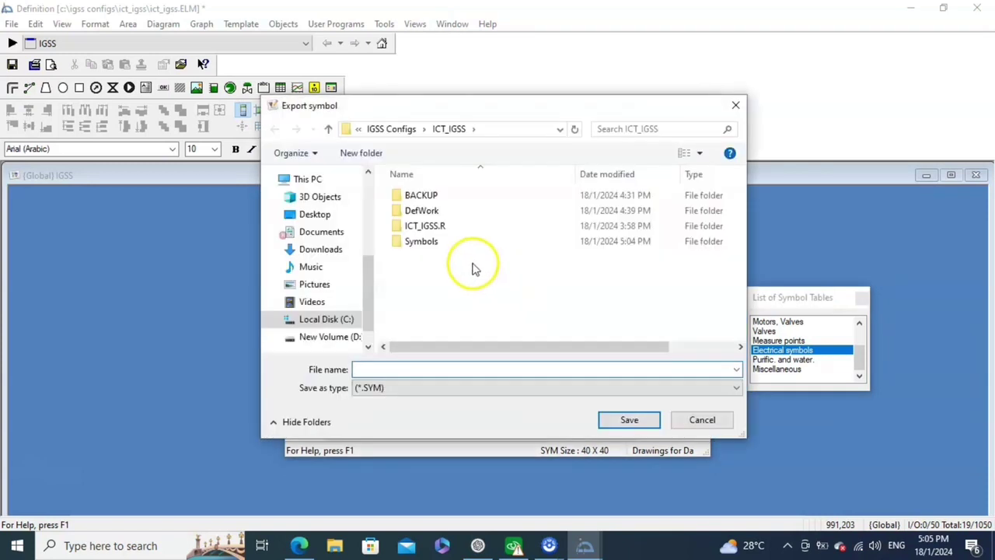
double_click(459, 245)
click(467, 368)
text(button)
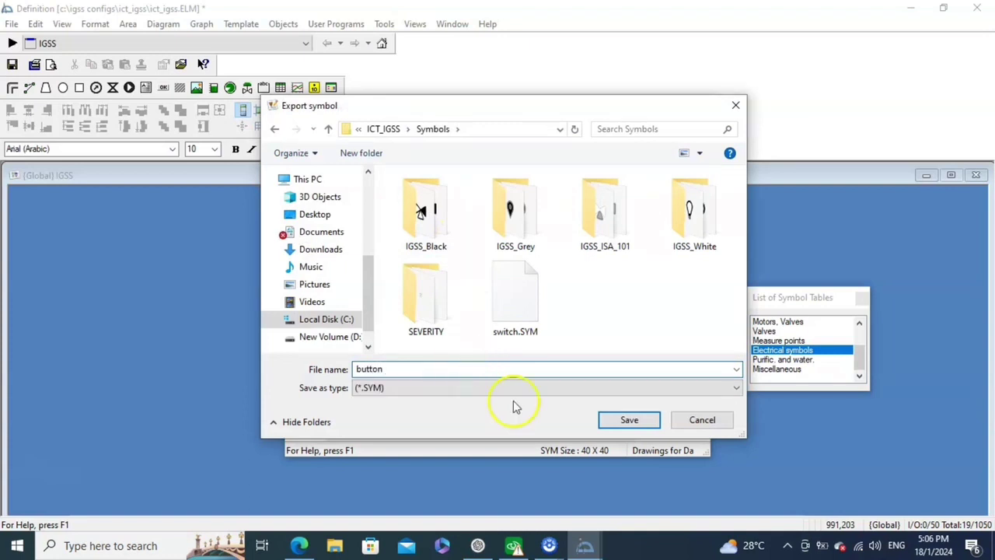
click(630, 420)
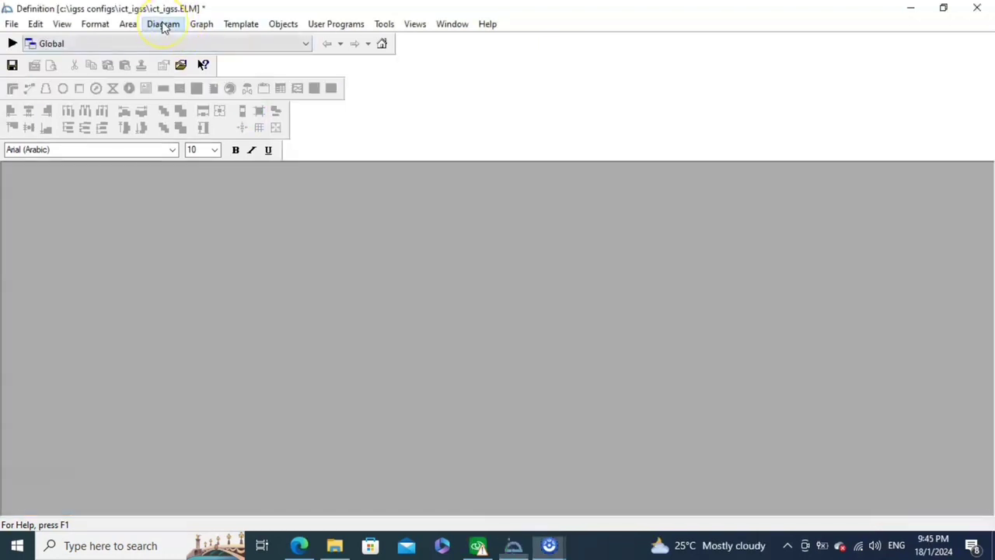
Start a new standard diagram named Overview in the Global area and enable Name to menu
click(164, 27)
click(167, 40)
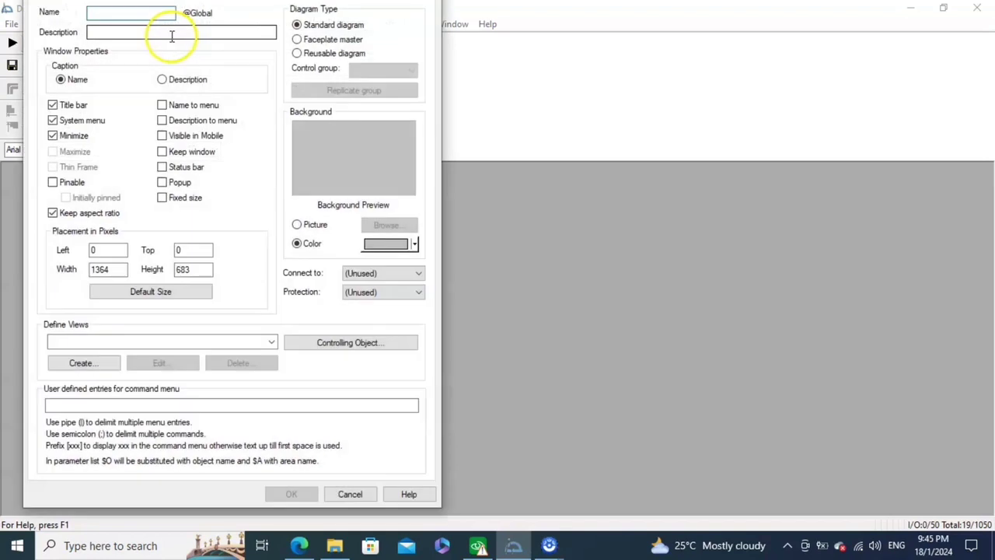
text(Overview)
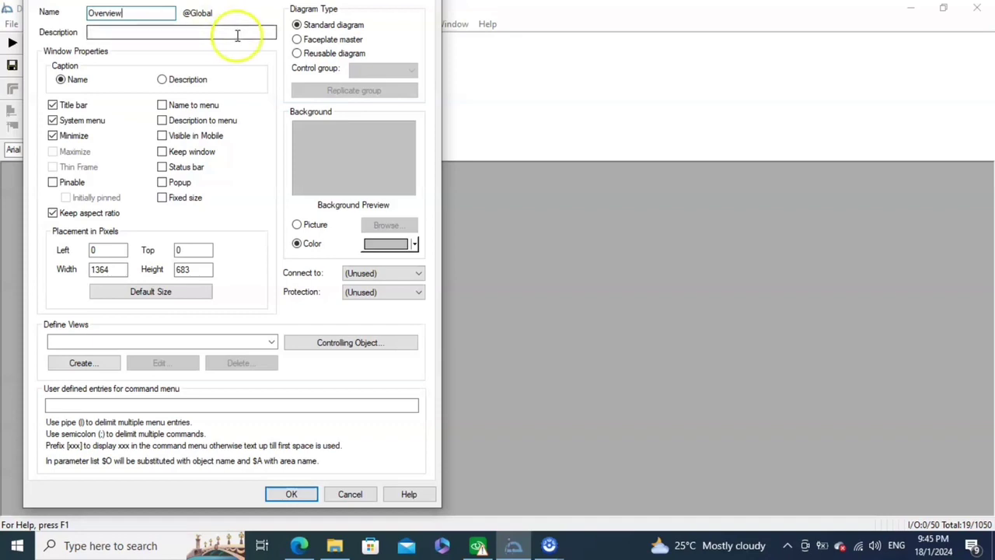
click(162, 105)
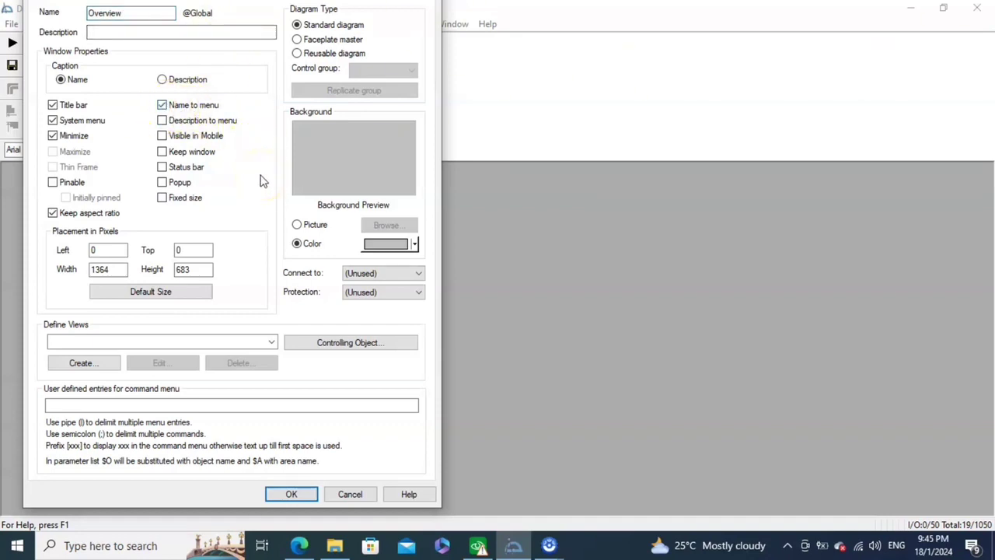
Use the water WMF picture from Schneider Electric's IGSS32 V14.0 Samples folder as the background and create the Overview diagram
click(303, 227)
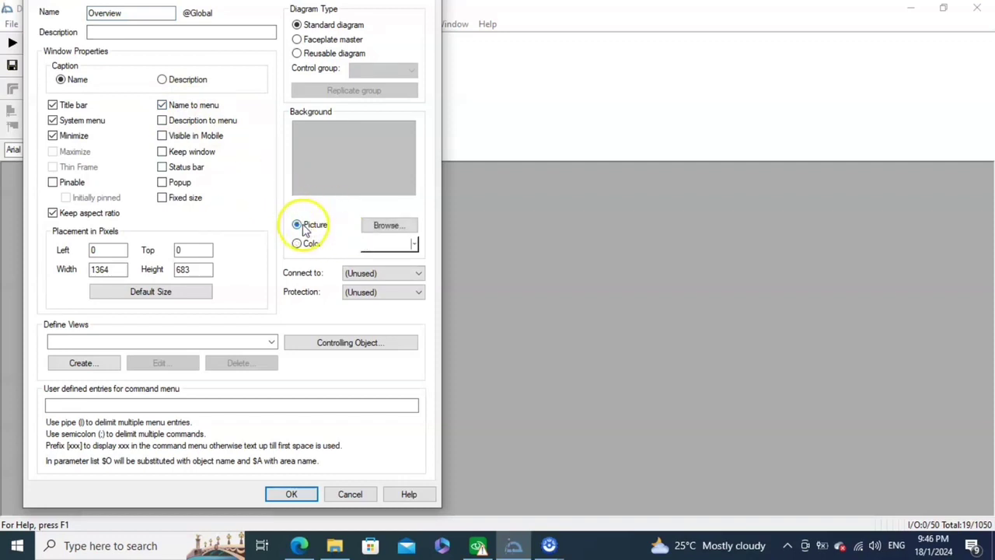
click(381, 225)
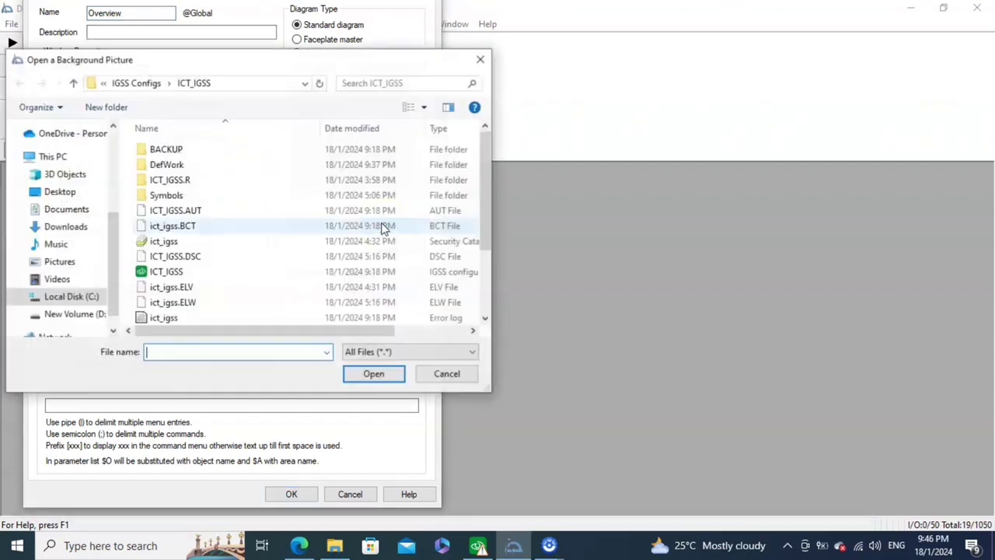
click(68, 295)
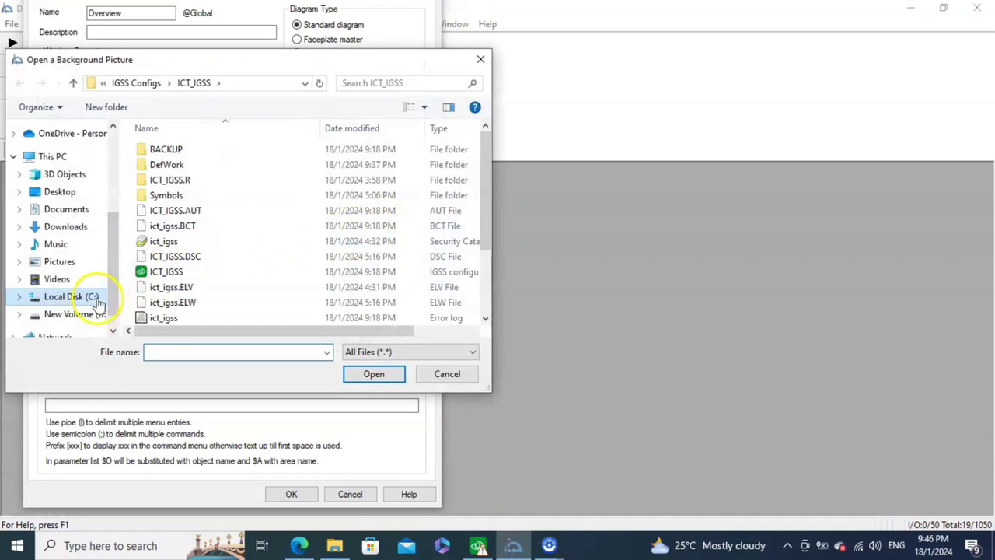
double_click(215, 276)
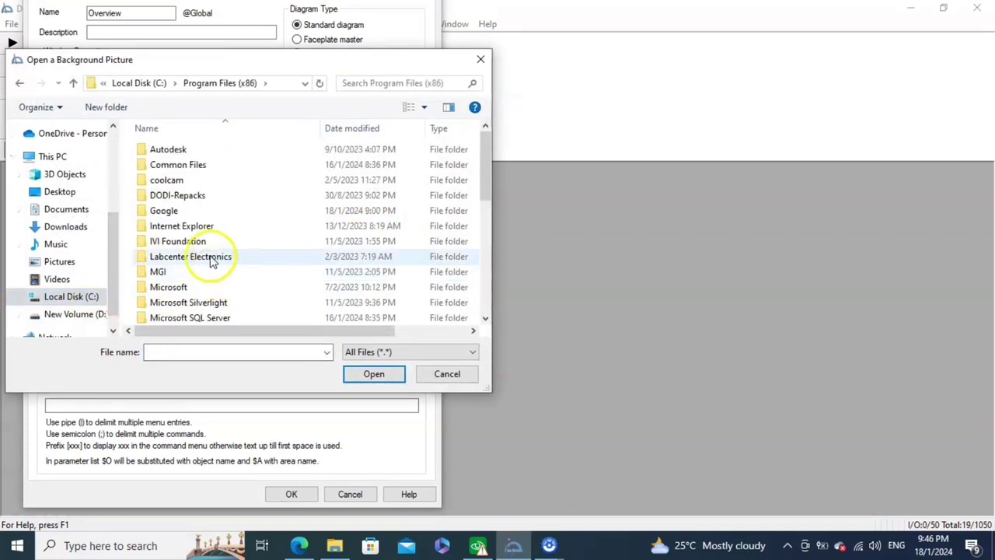
scroll(214, 261, down, 3)
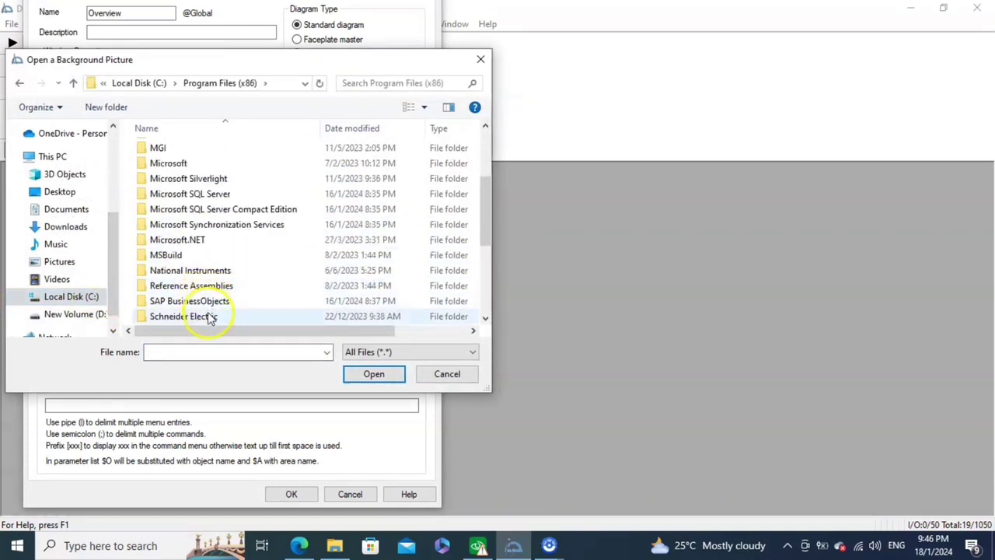
double_click(209, 316)
double_click(195, 155)
click(195, 155)
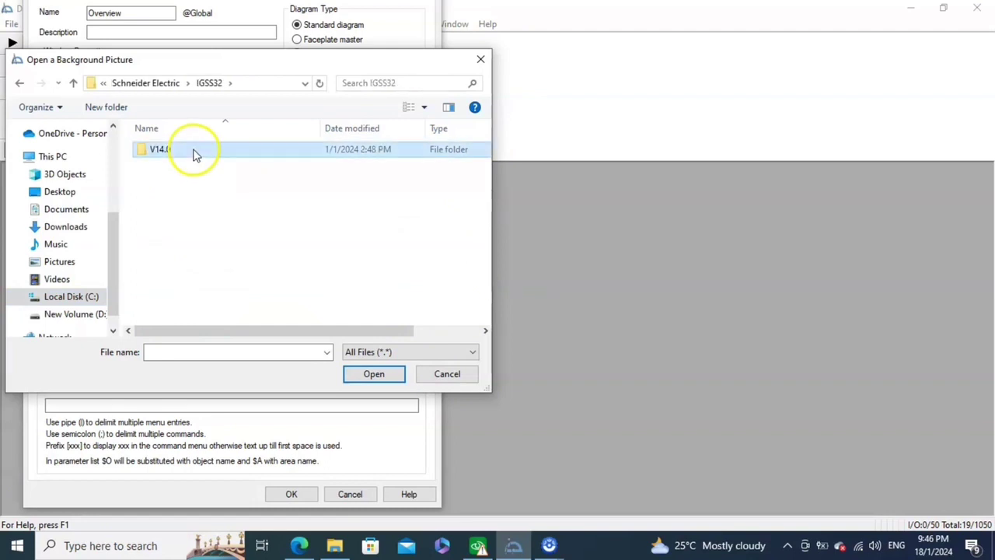
double_click(195, 153)
click(189, 182)
double_click(189, 183)
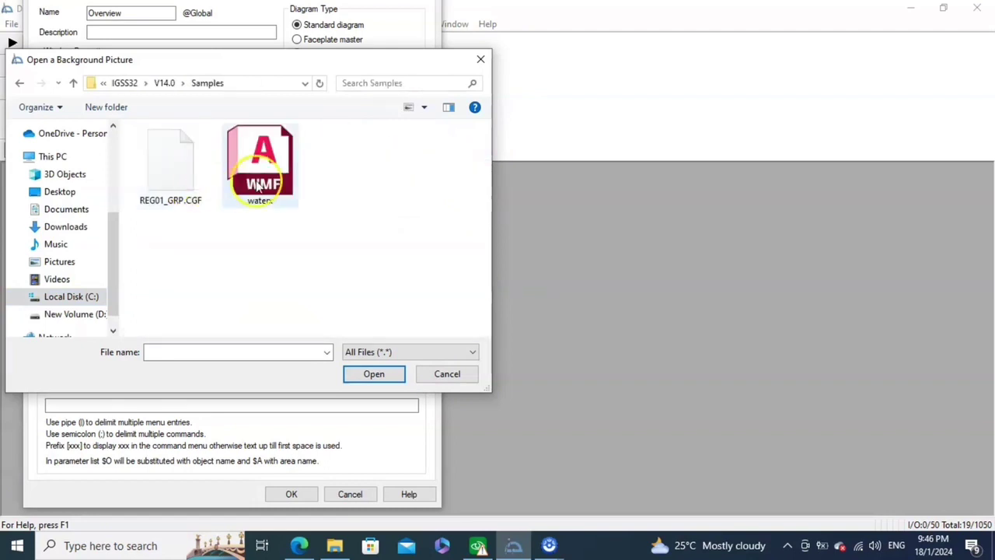
double_click(237, 187)
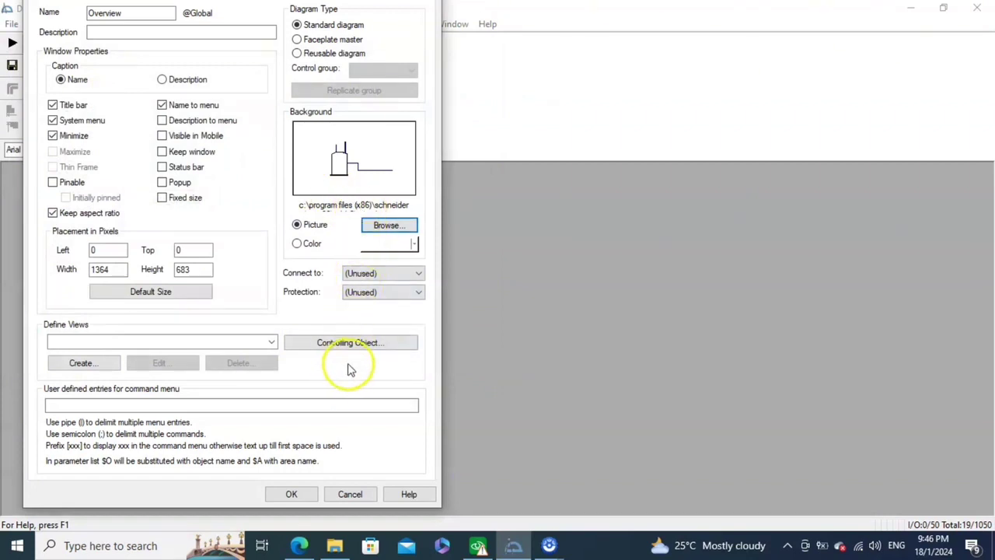
click(291, 495)
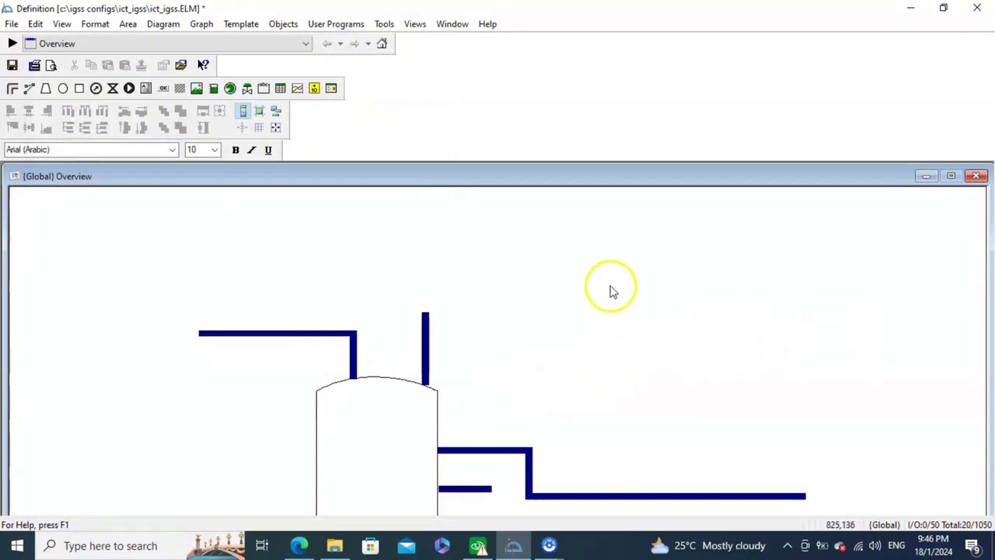
mouse_move(607, 162)
mouse_down()
mouse_move(578, 244)
mouse_move(593, 160)
mouse_up()
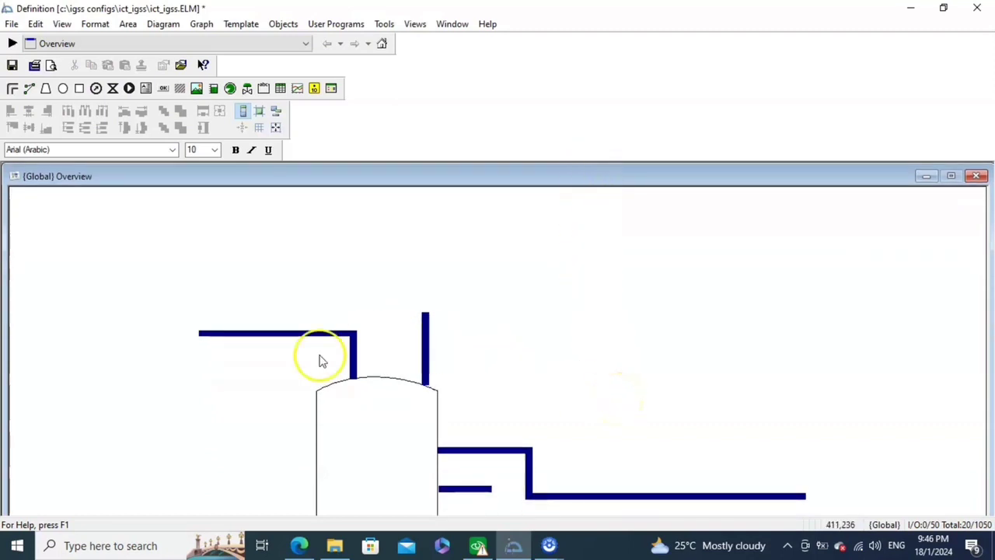
key(alt+Tab)
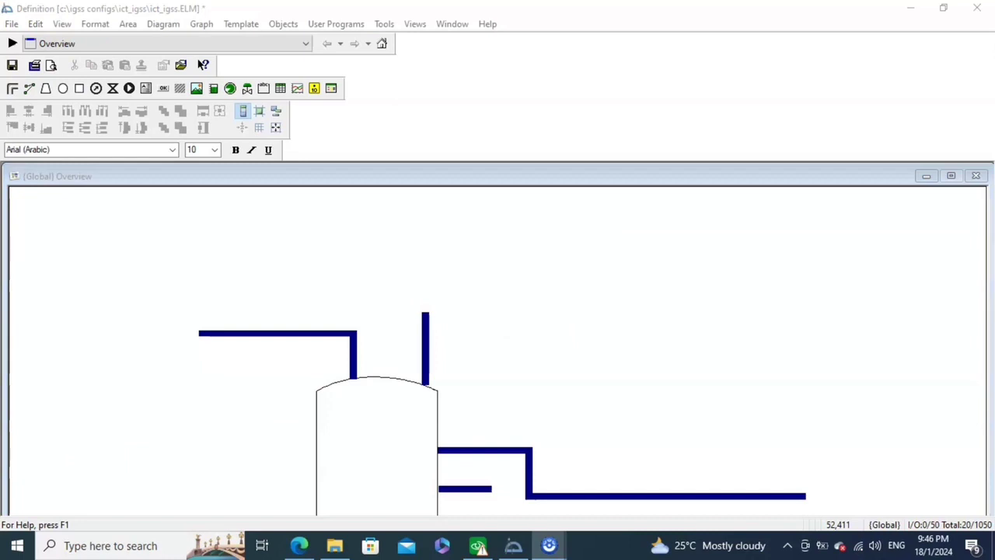
Create an unreferenced Scale object named Fahren.toCel in the Global area, with Description enabled
click(283, 24)
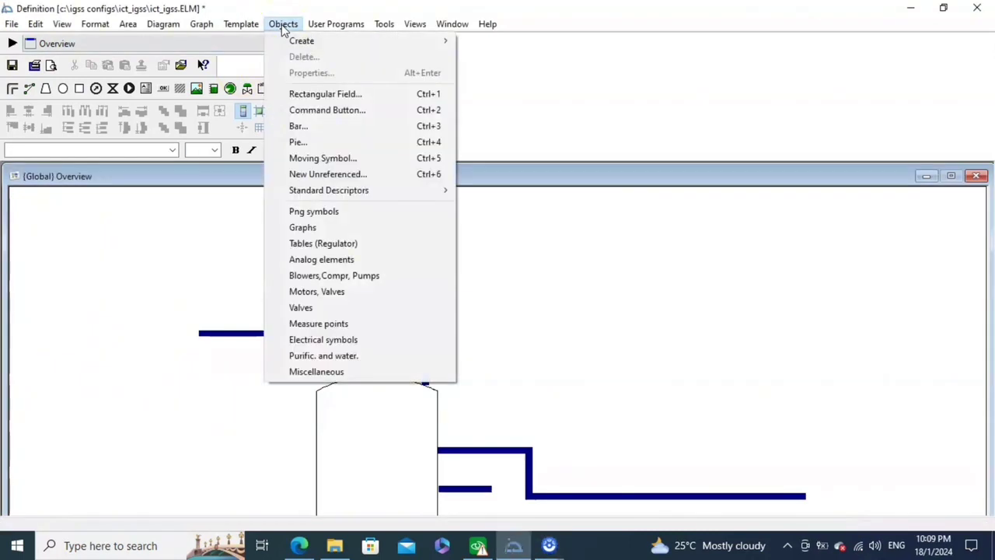
click(321, 172)
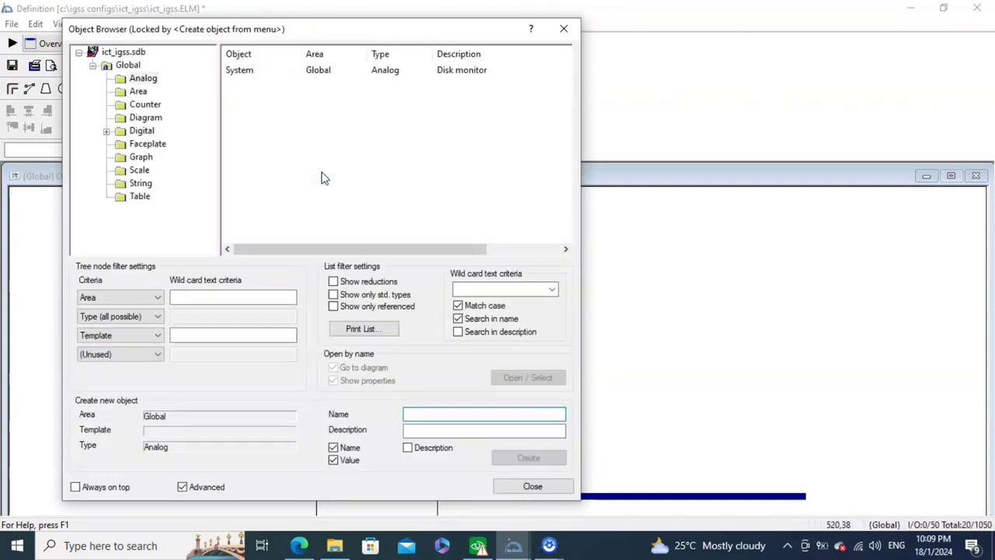
click(129, 66)
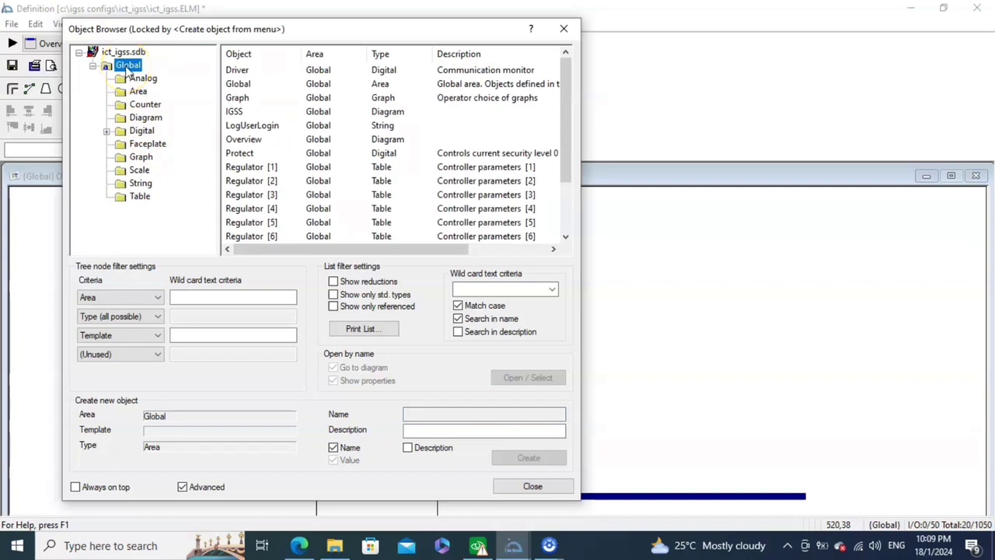
click(141, 171)
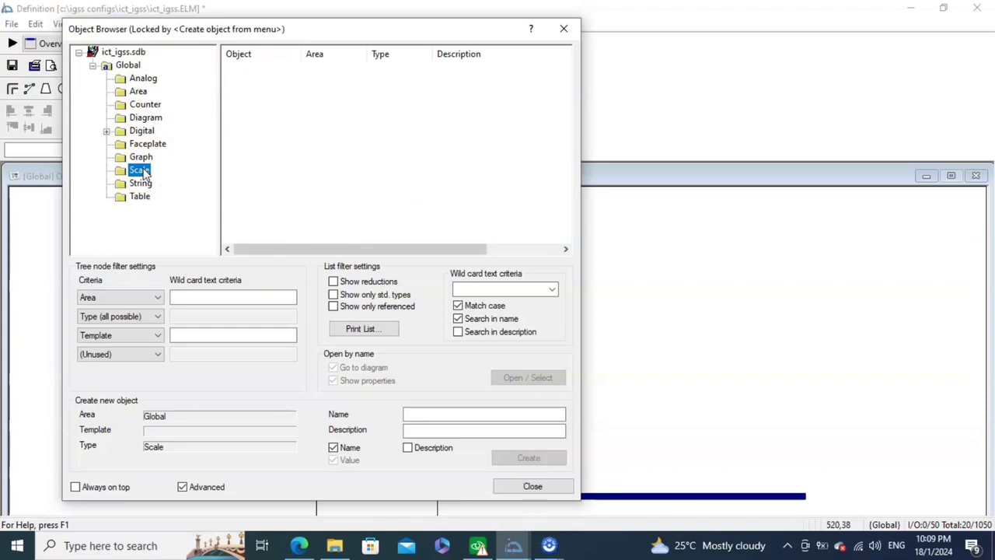
click(486, 412)
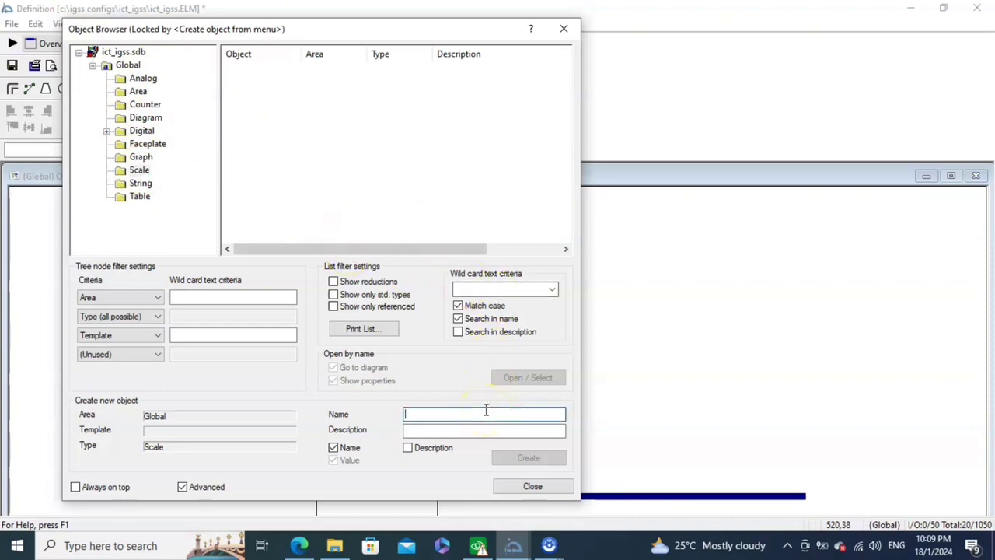
text(Fah)
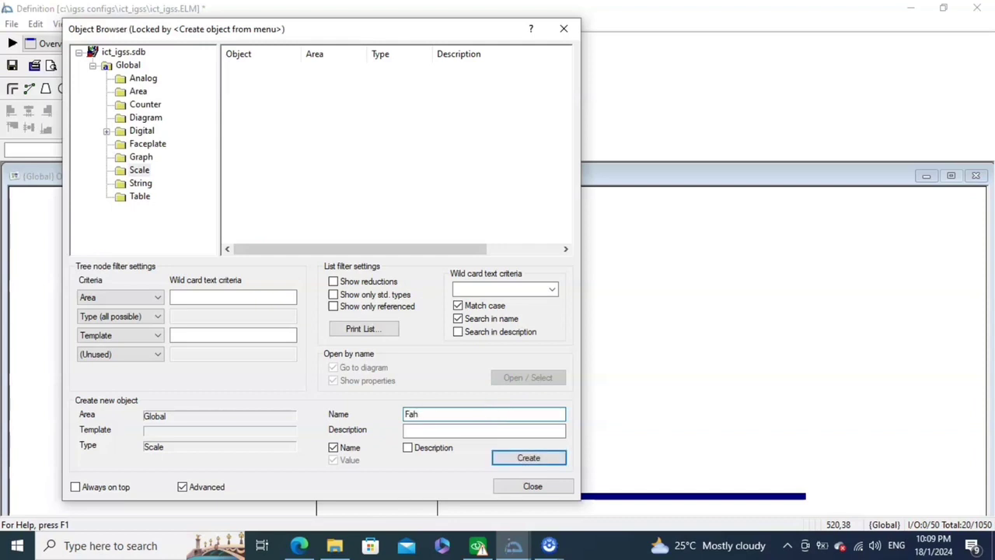
text(ren.toCel)
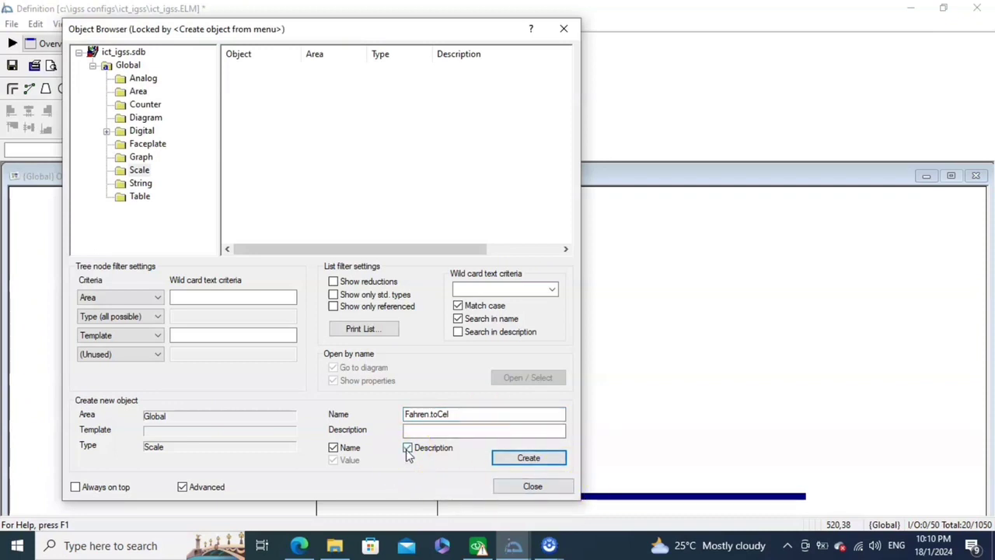
click(498, 458)
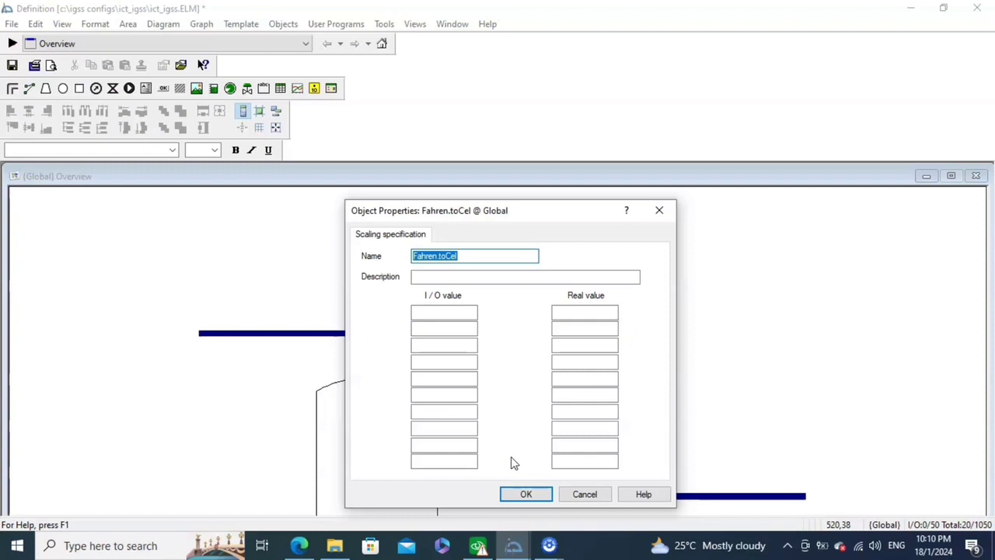
Define the Fahren.toCel scaling by mapping I/O values 32, 104 and 212 to real values 0, 40 and 100
click(462, 314)
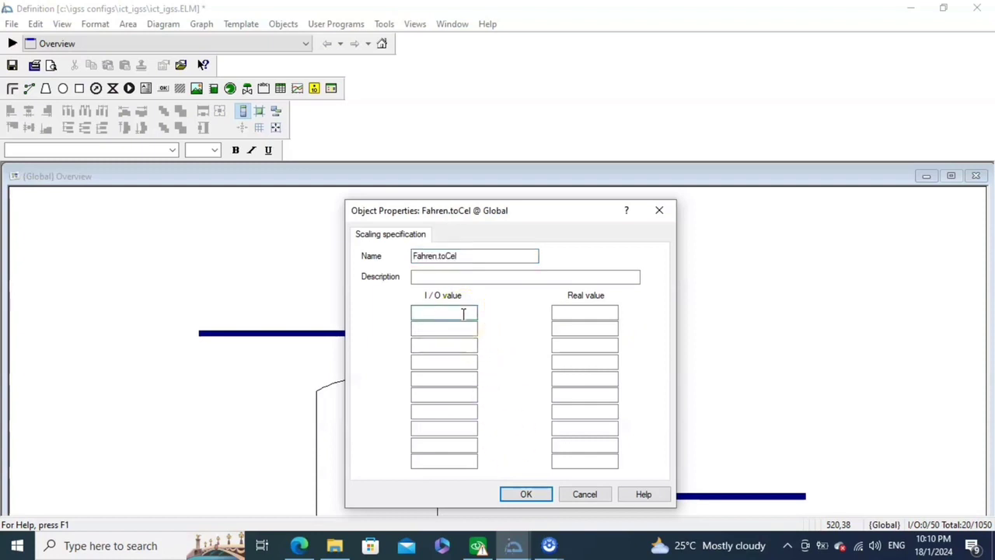
click(464, 326)
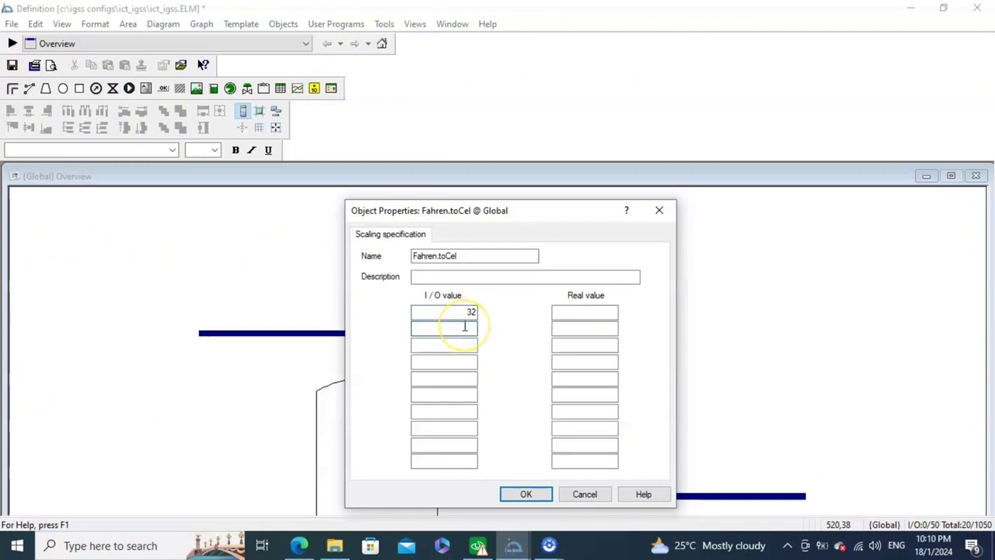
click(470, 344)
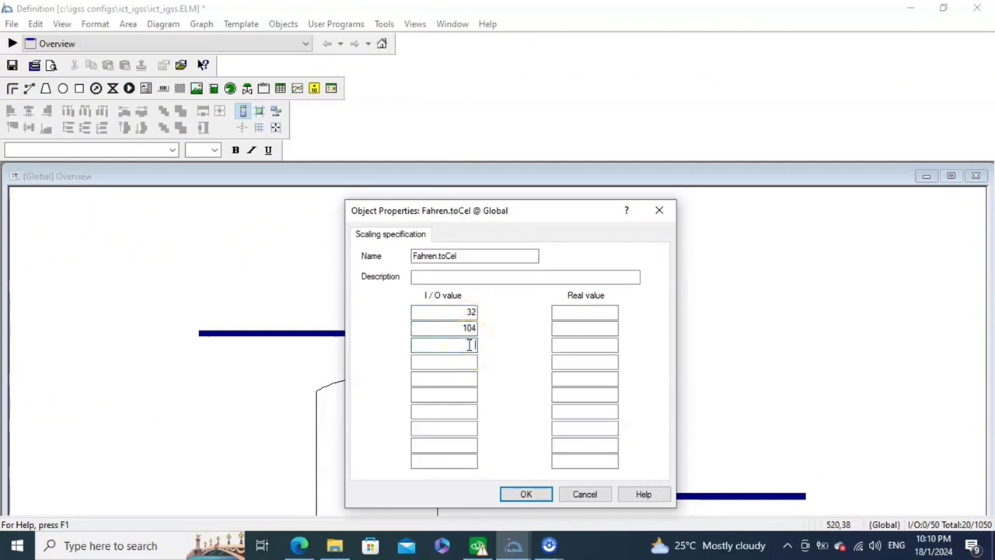
click(594, 312)
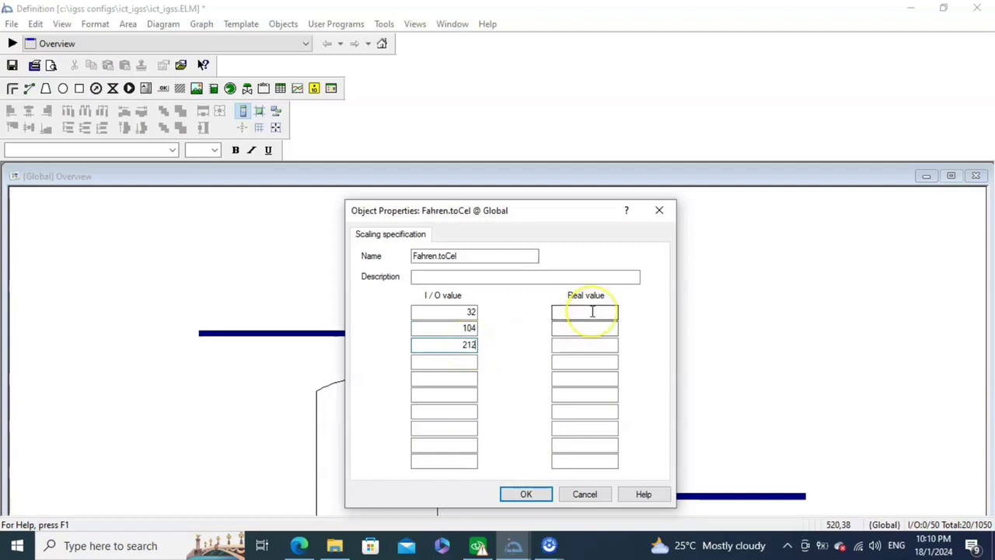
text(0)
click(594, 327)
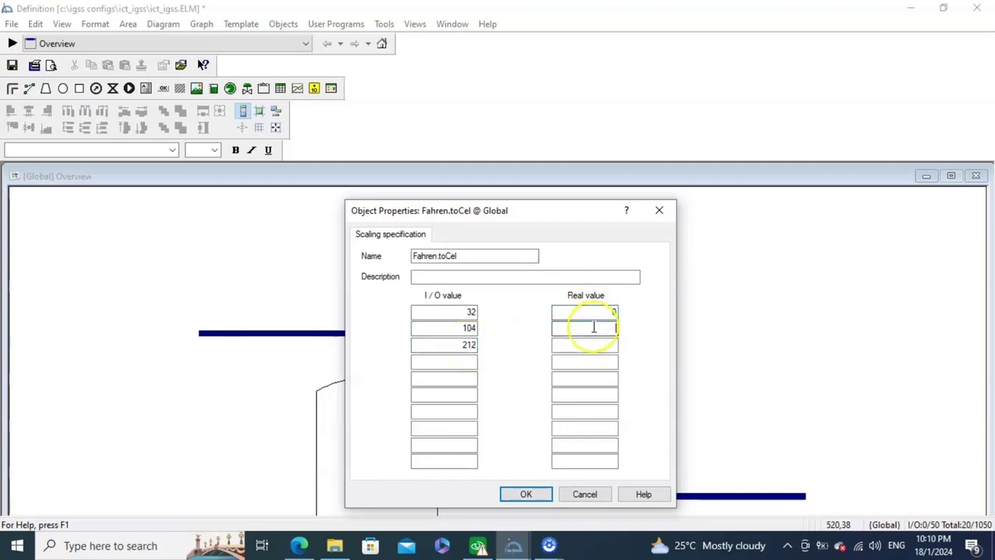
text(40)
click(594, 344)
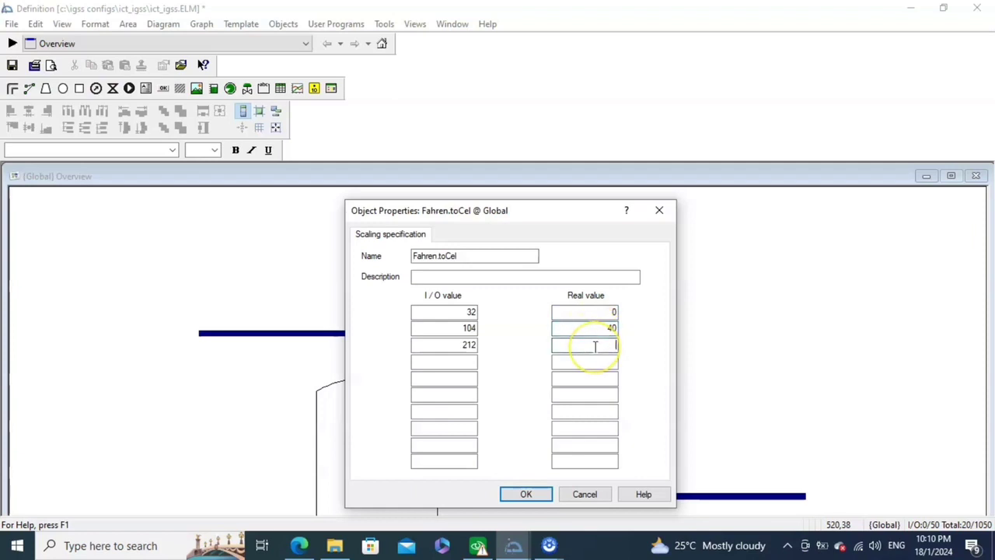
text(100)
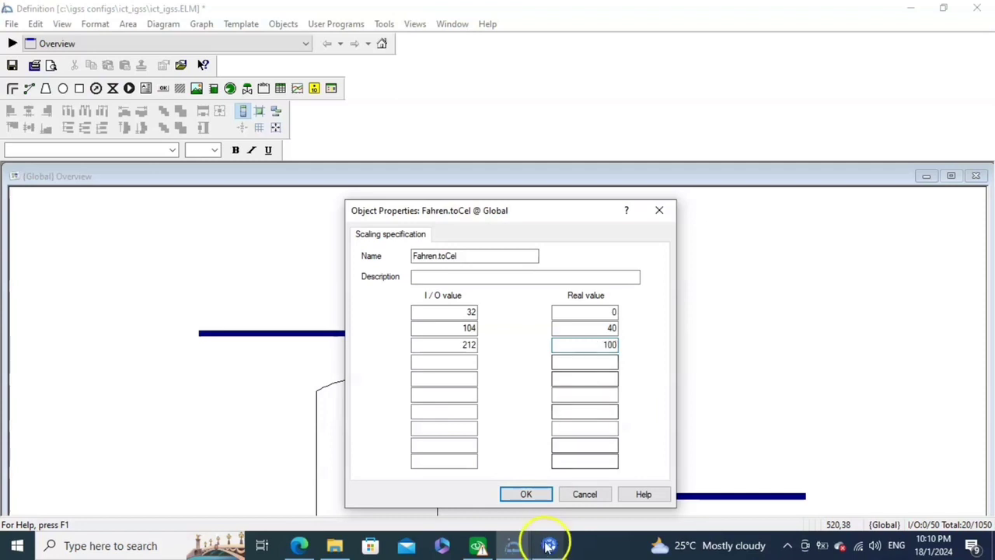
click(527, 495)
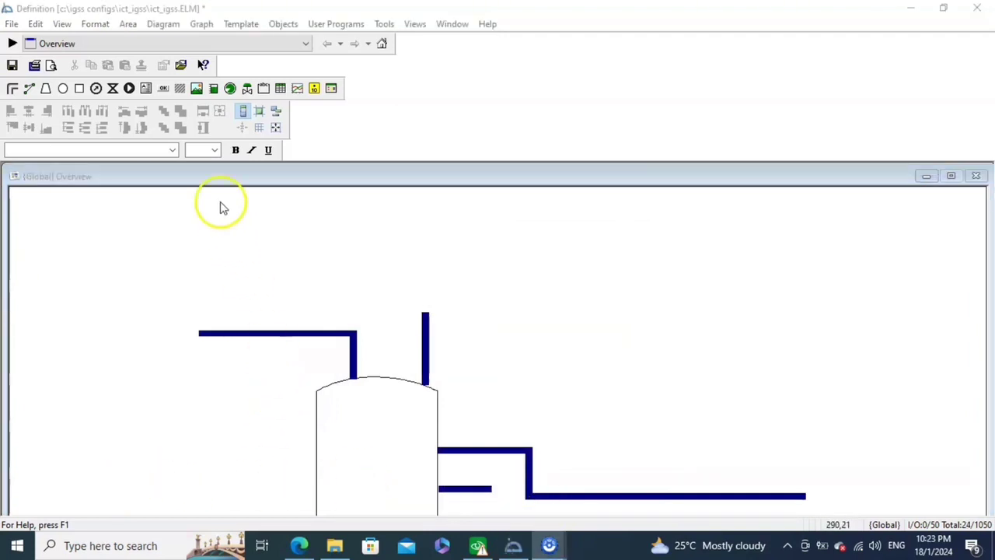
Start a new Digital object in the Global area based on the Valve template
click(283, 24)
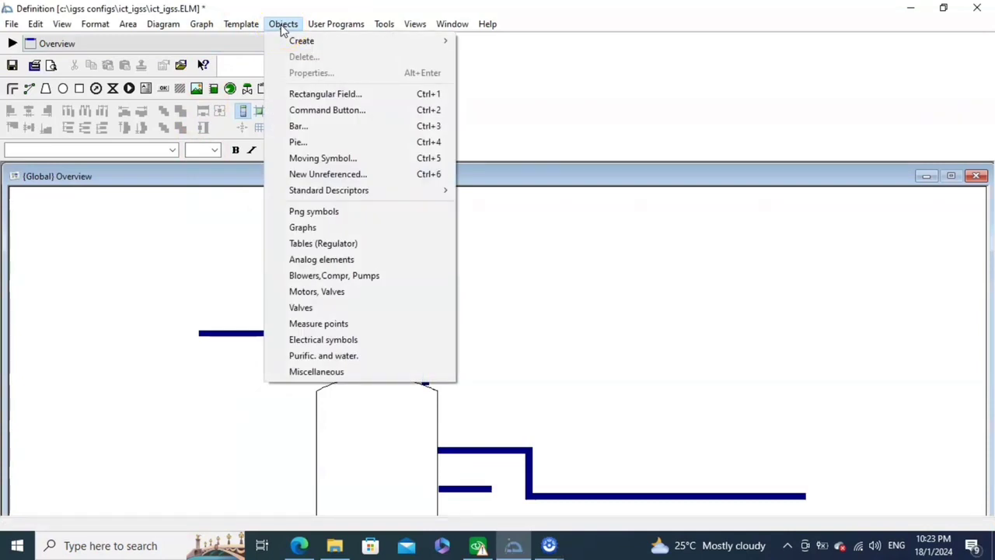
mouse_move(298, 44)
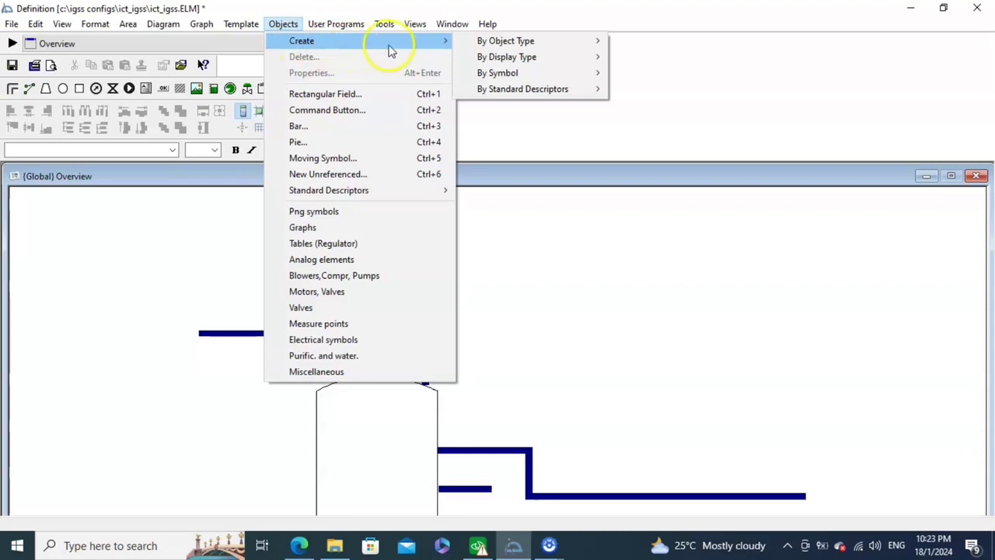
mouse_move(484, 40)
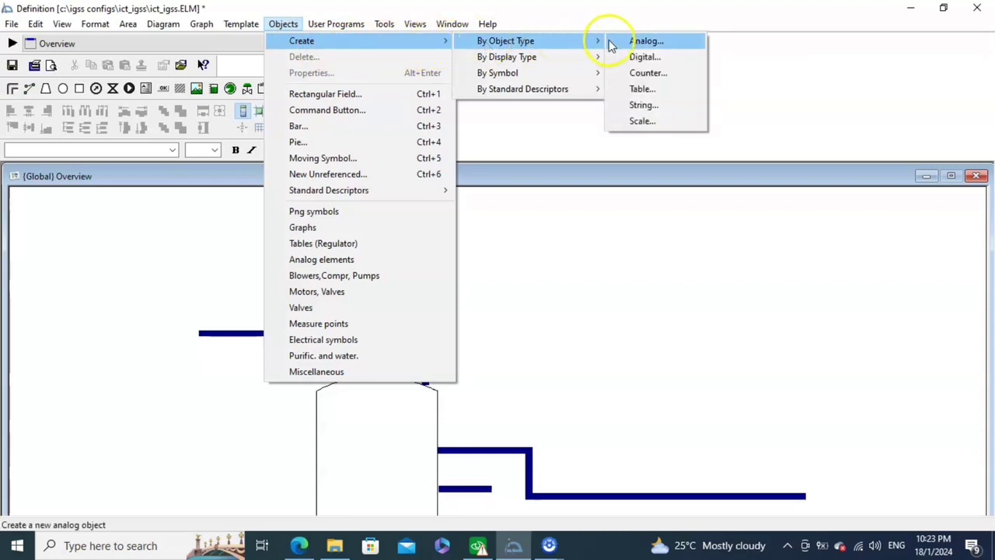
click(642, 57)
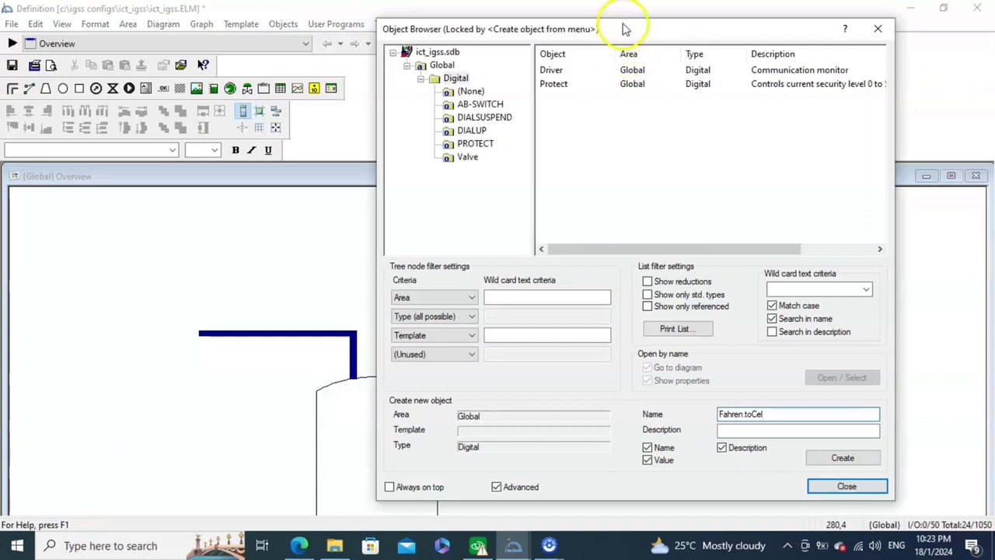
click(456, 78)
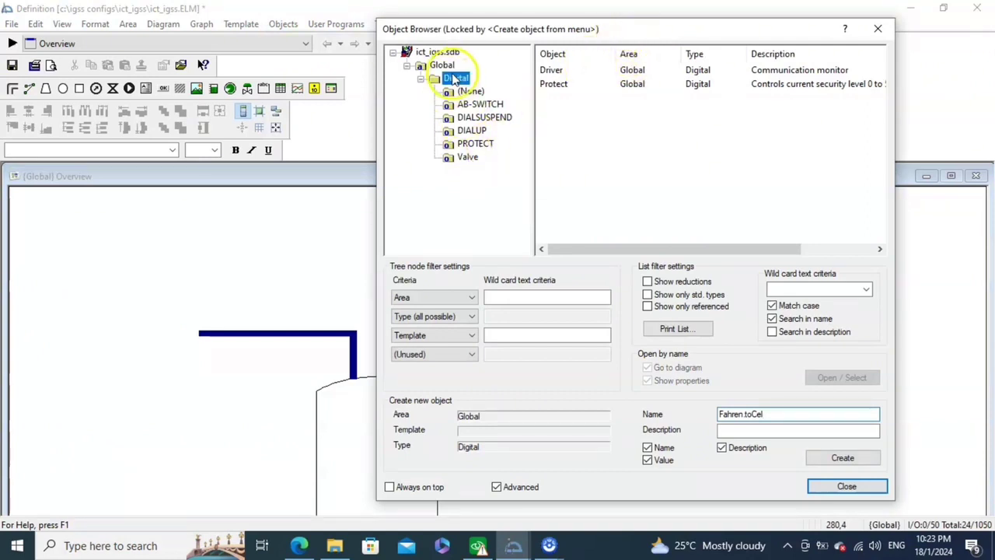
click(469, 157)
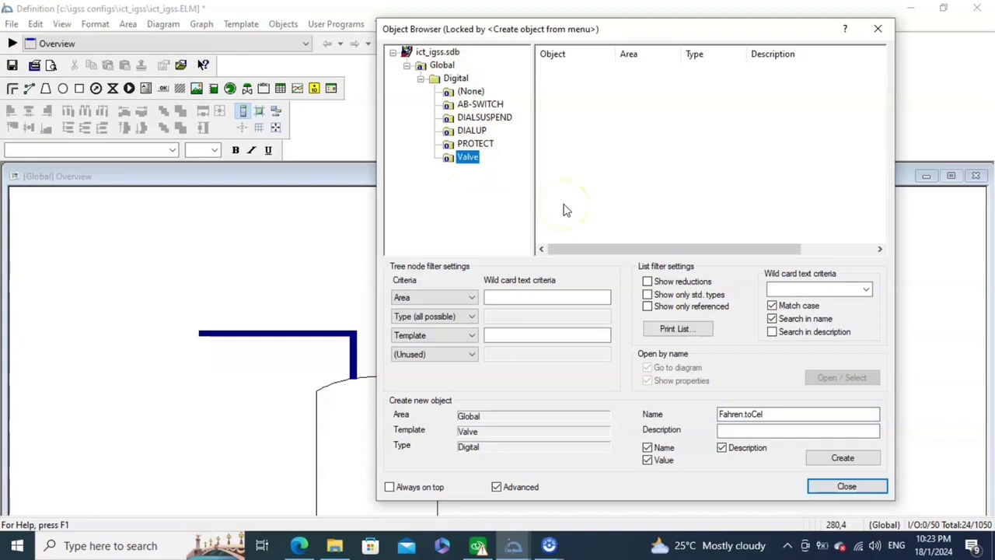
Name the Digital object V1, create it and place it in the Overview diagram's empty area above and to the right of the tank
click(777, 414)
text(l)
drag(777, 413, 708, 414)
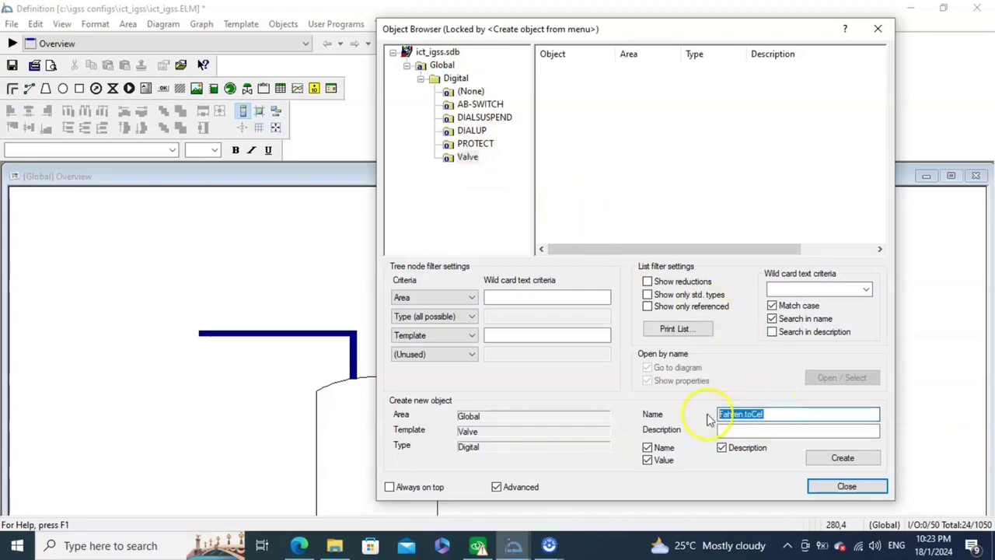
text(V1)
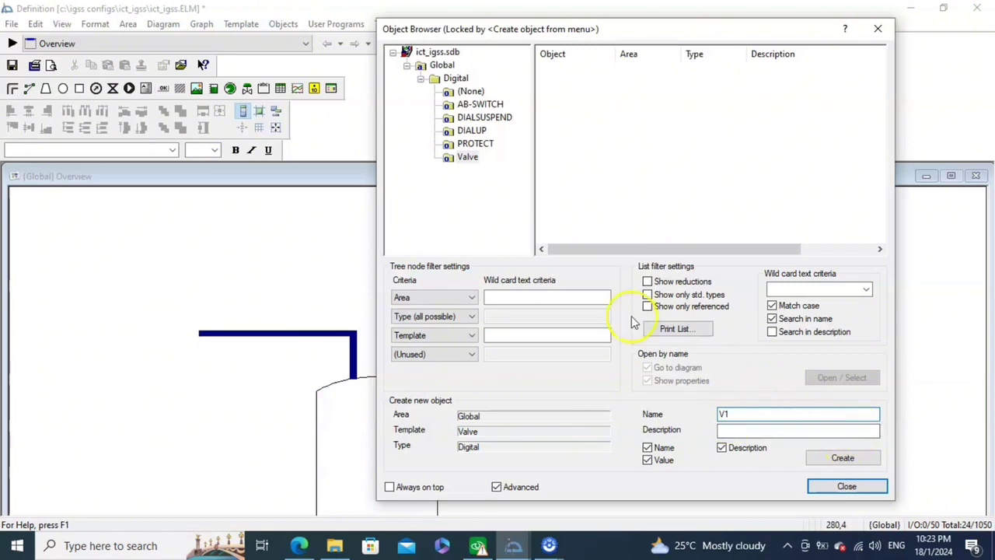
click(842, 460)
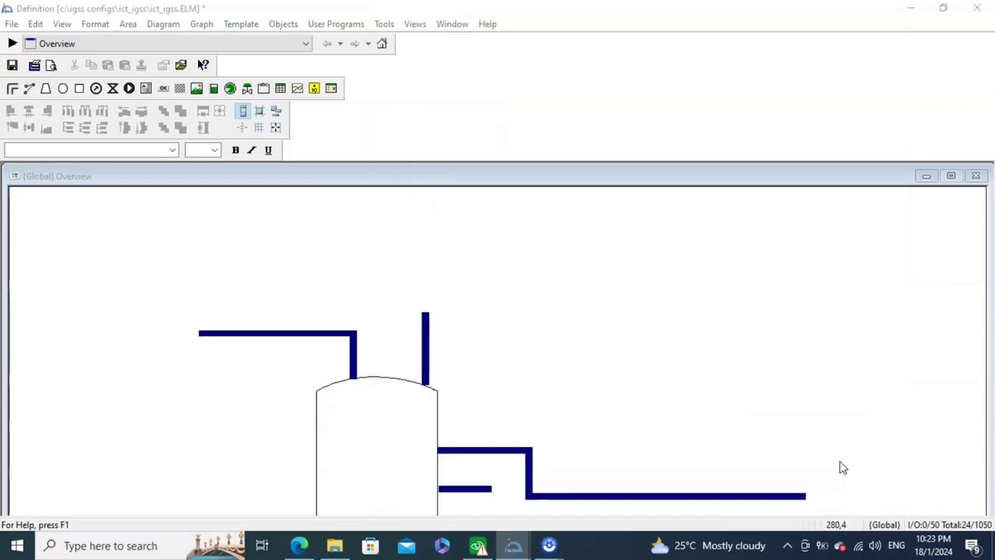
click(840, 464)
click(561, 231)
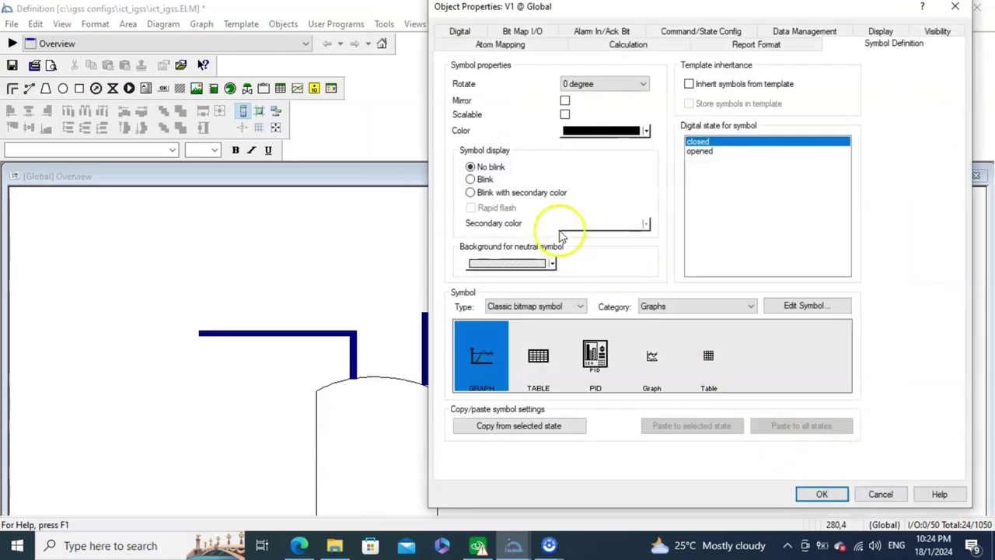
In V1's atom mapping, set the I/O mode to in for the Command atom and out for the State atom
click(507, 47)
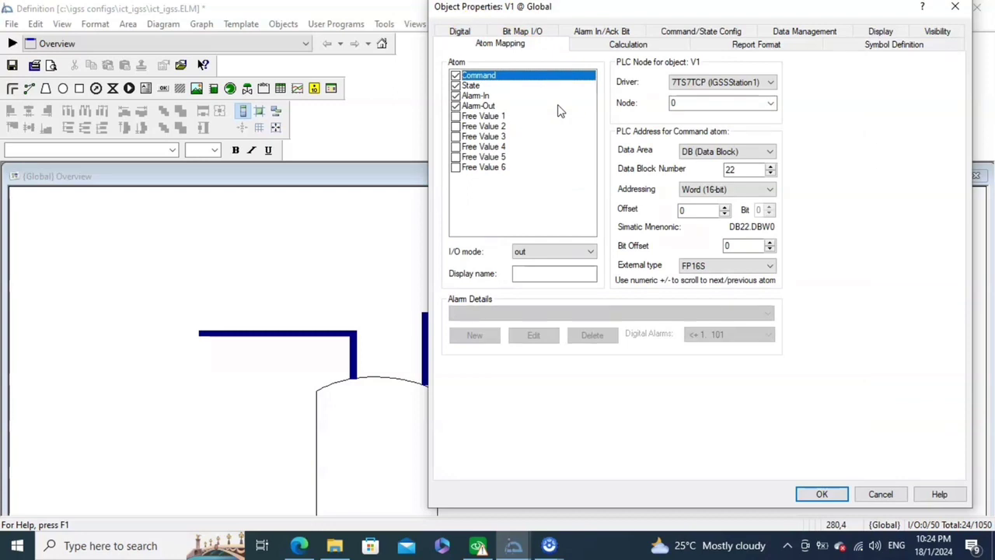
click(491, 84)
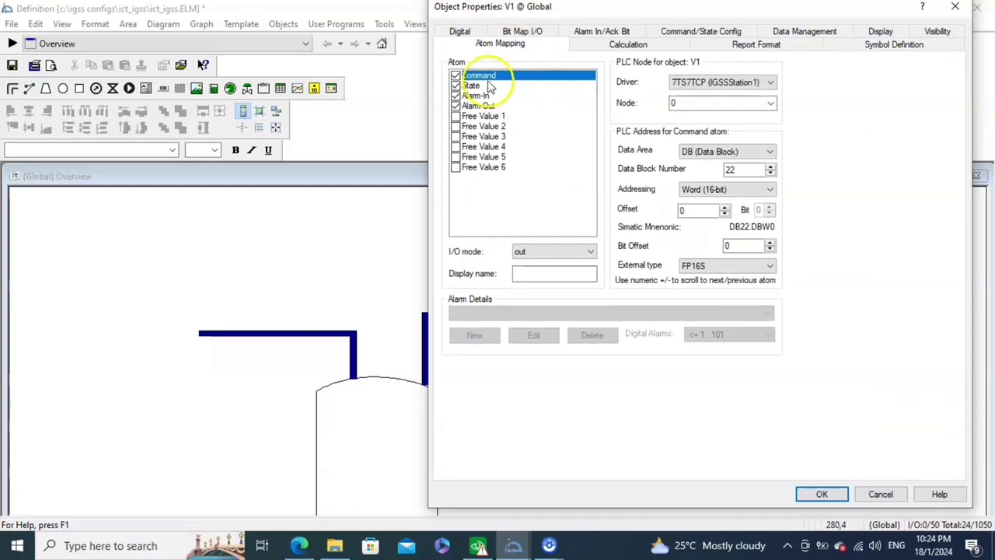
click(548, 252)
click(536, 266)
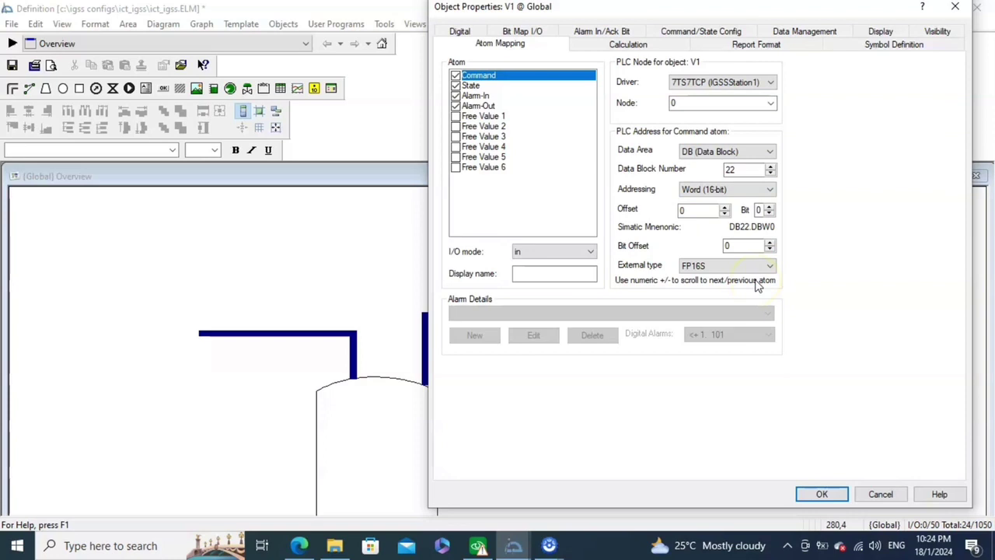
click(472, 86)
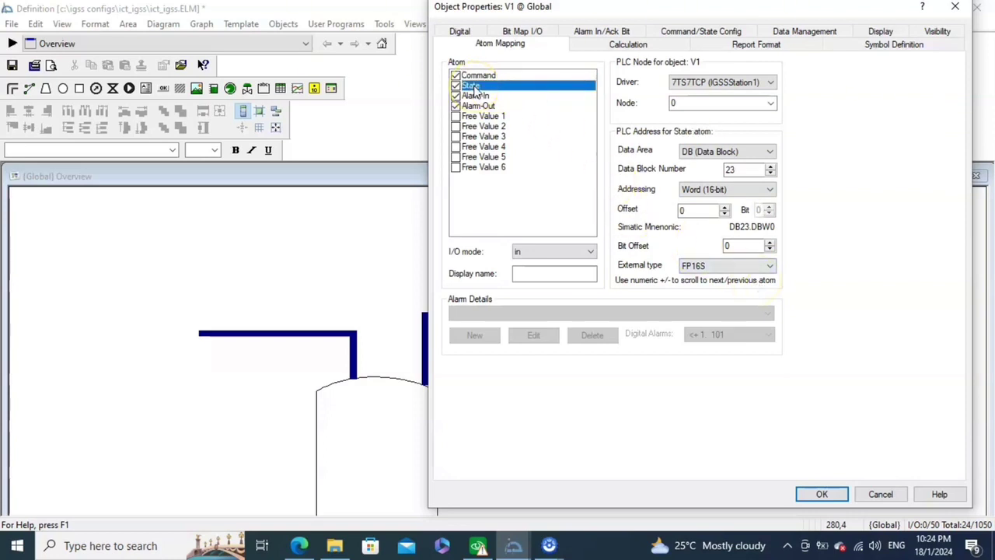
click(551, 253)
click(542, 285)
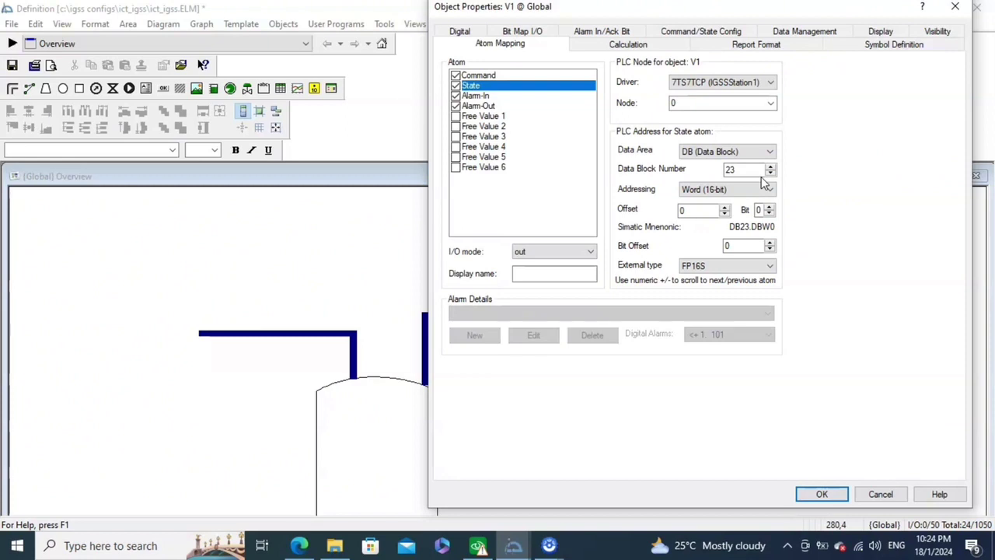
click(477, 75)
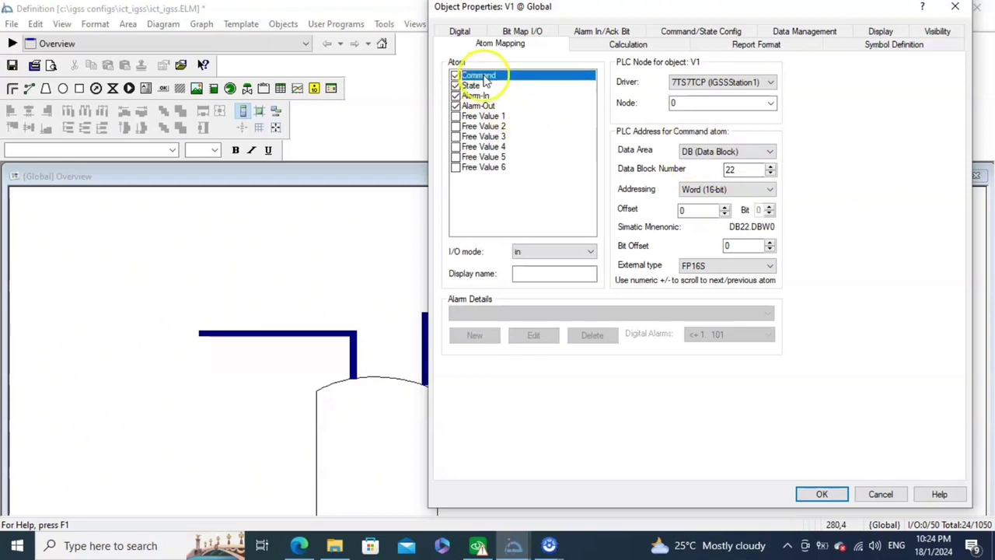
click(476, 86)
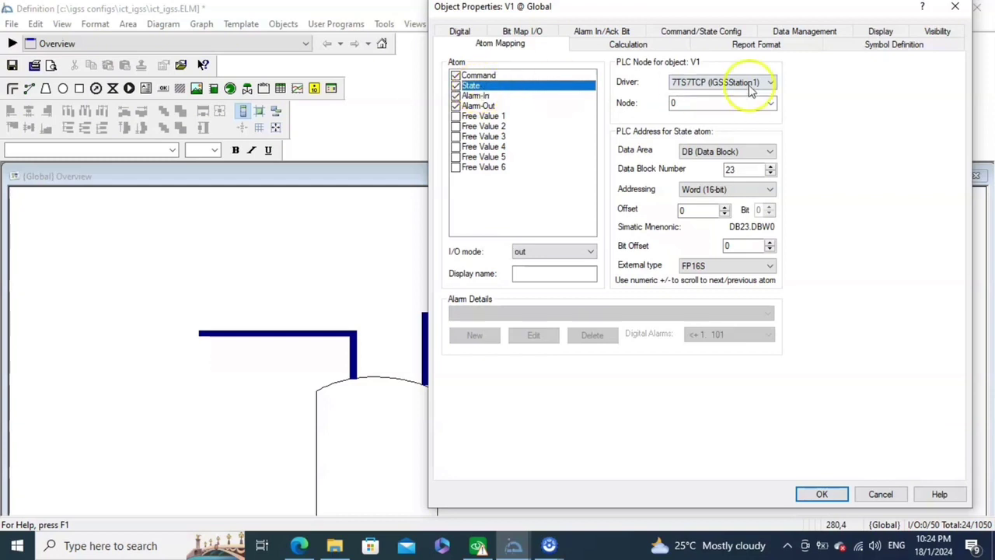
Define V1's closed state symbol as the yellow horizontal two-triangle valve from the Valves category
click(893, 44)
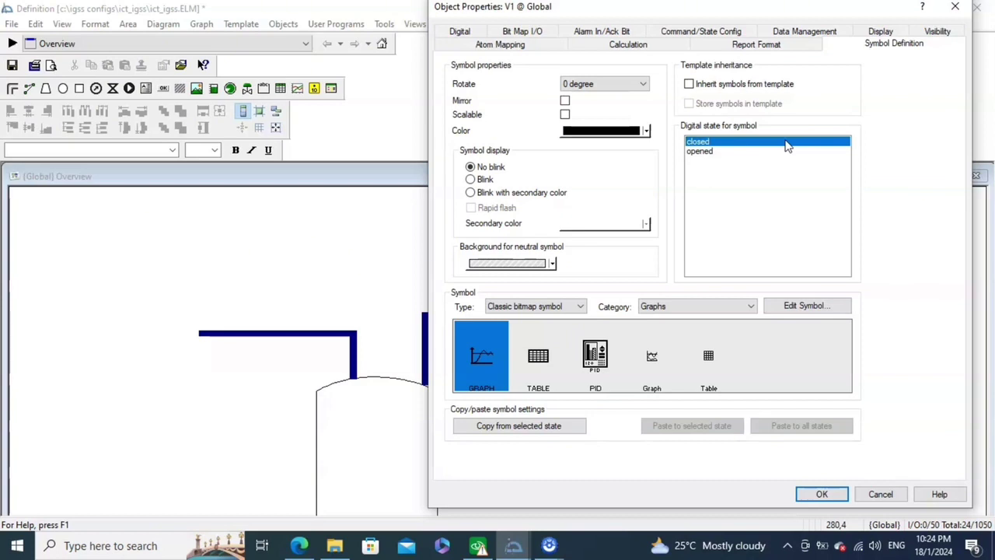
click(780, 144)
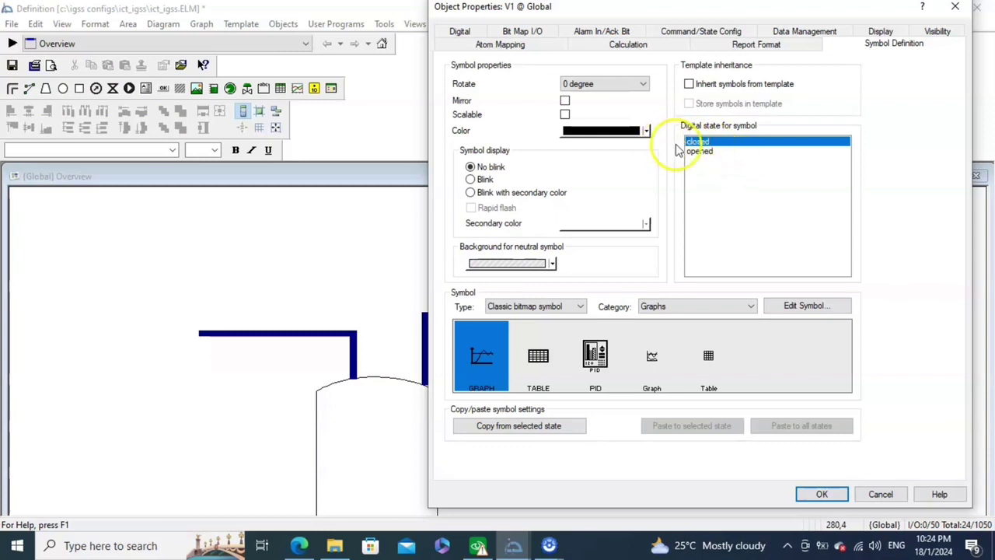
click(645, 131)
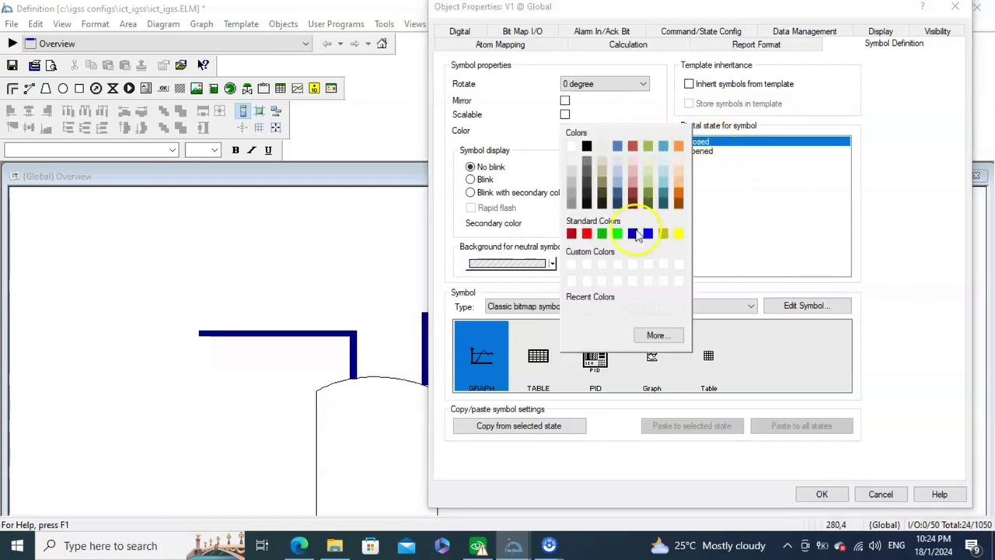
click(676, 234)
click(682, 308)
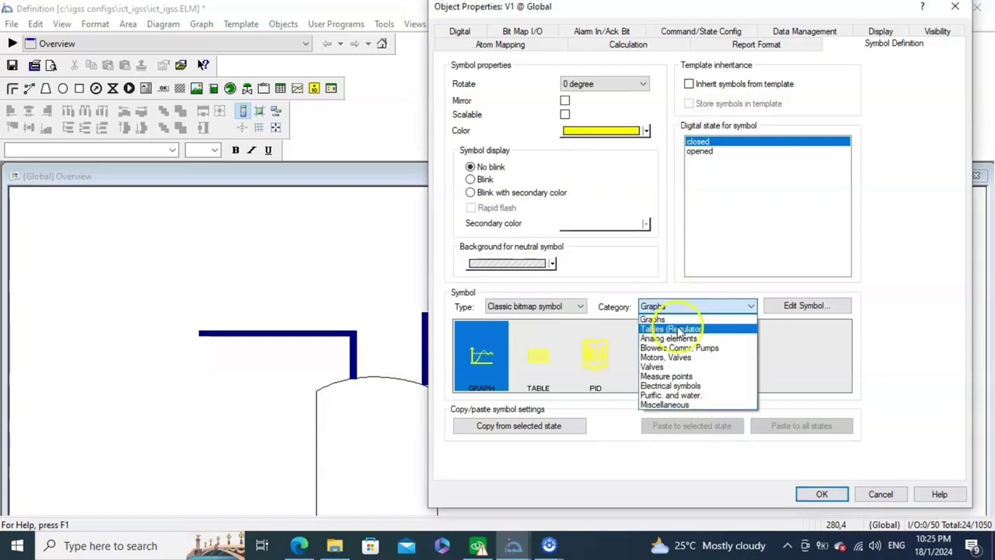
click(669, 369)
click(573, 349)
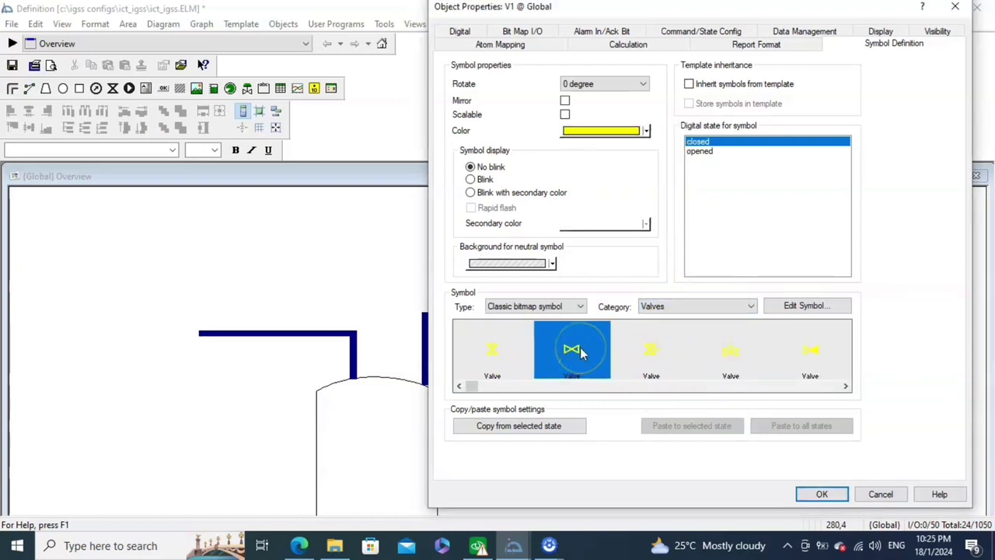
Give V1's opened state the same horizontal valve symbol in bright green and apply the object's properties
click(701, 152)
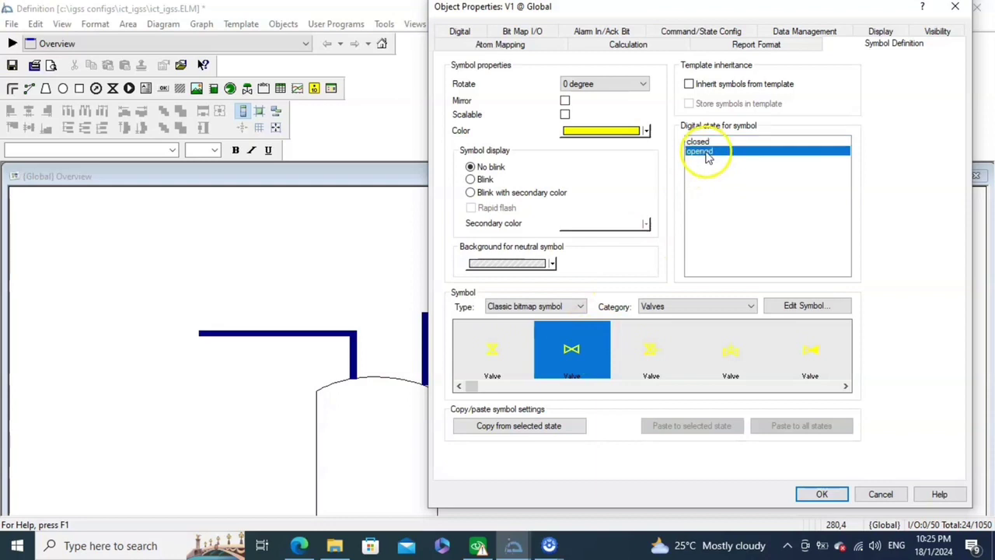
click(646, 131)
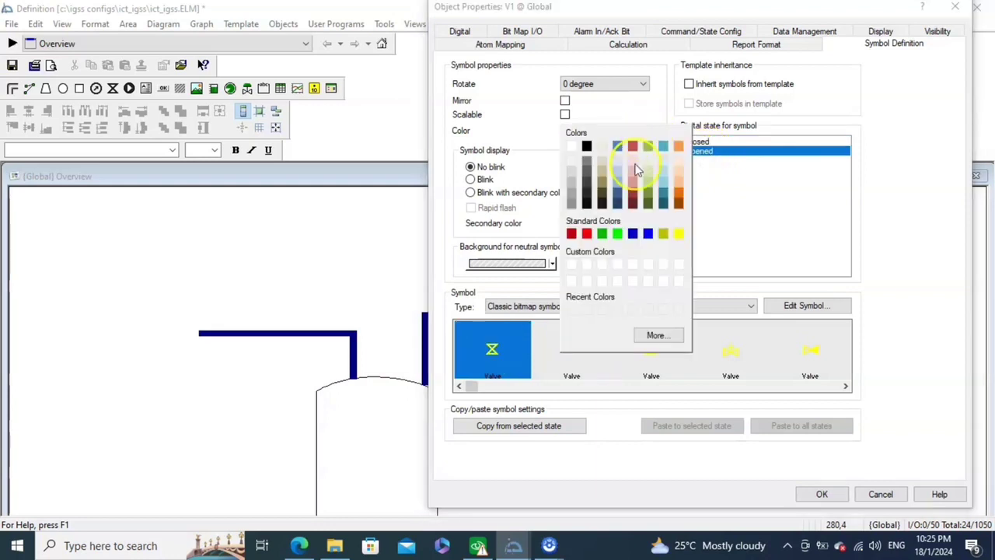
click(615, 237)
click(574, 352)
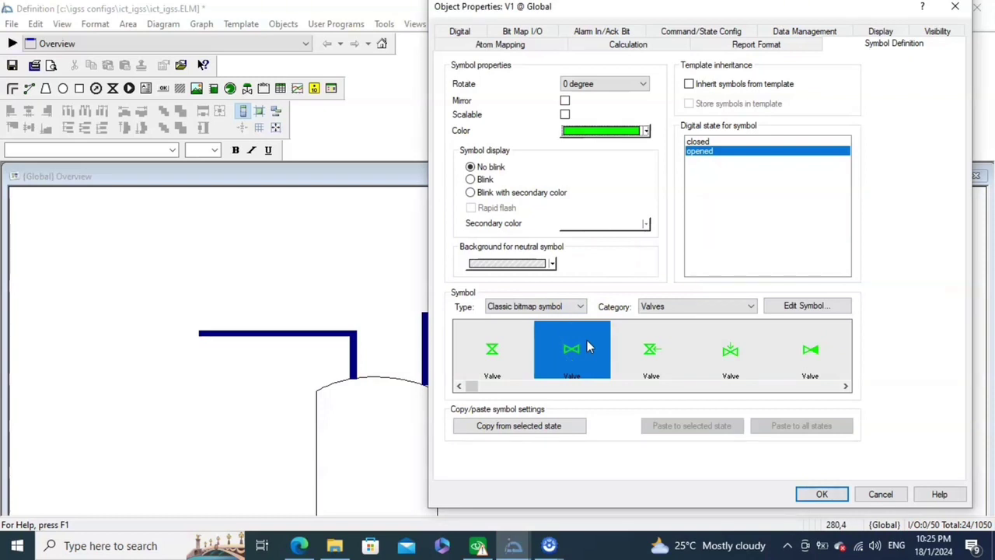
click(822, 494)
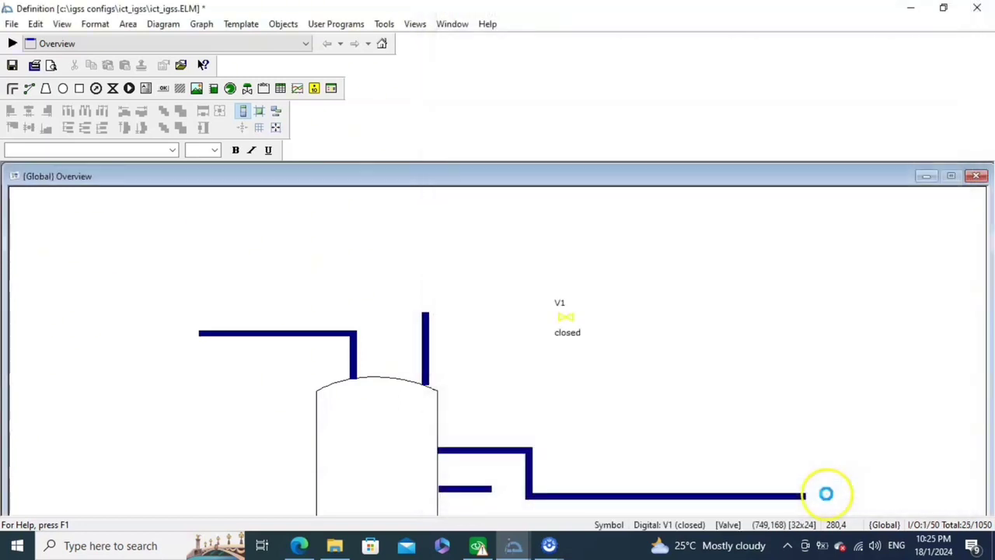
Create a second Digital object named V2 in the Global area from the Valve template
click(291, 28)
mouse_move(302, 40)
mouse_move(505, 41)
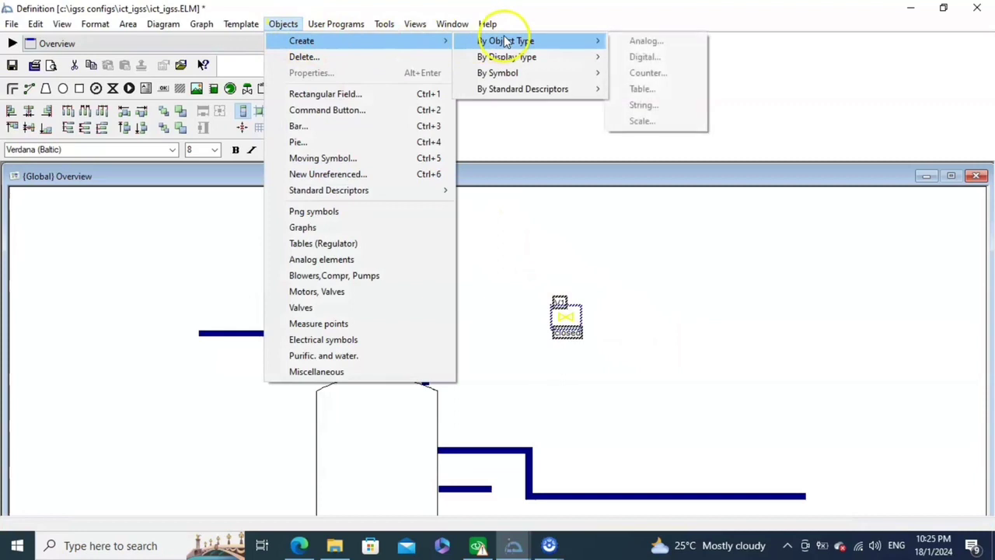
click(645, 58)
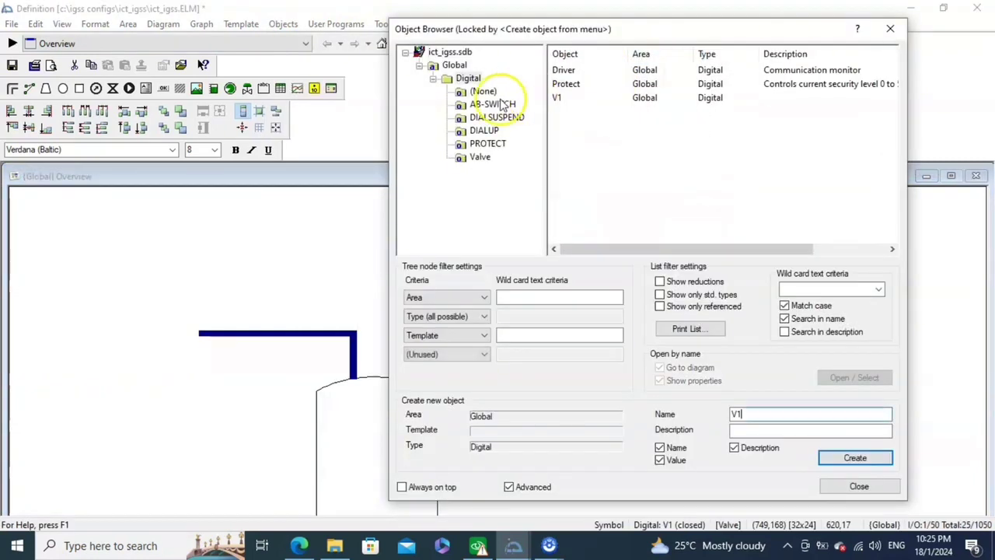
click(468, 78)
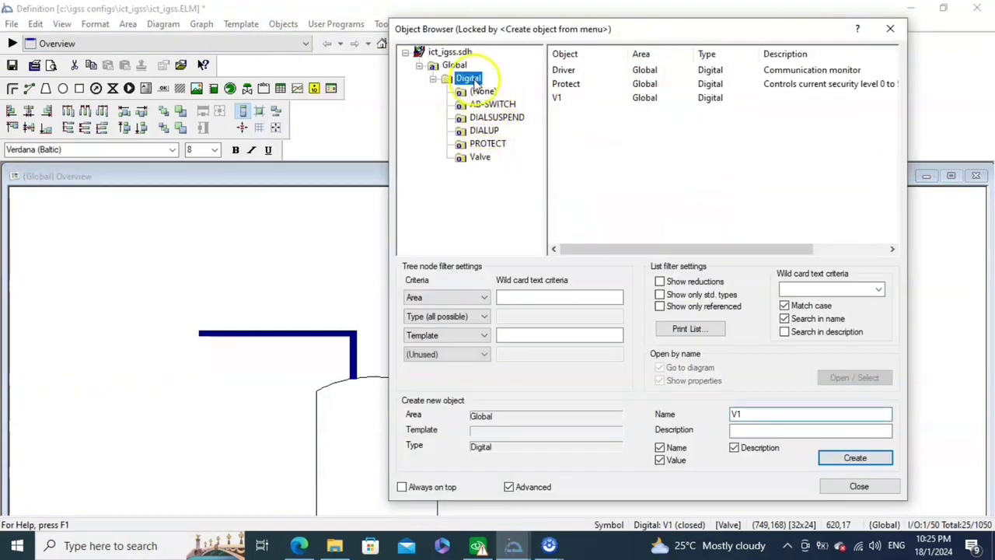
click(481, 160)
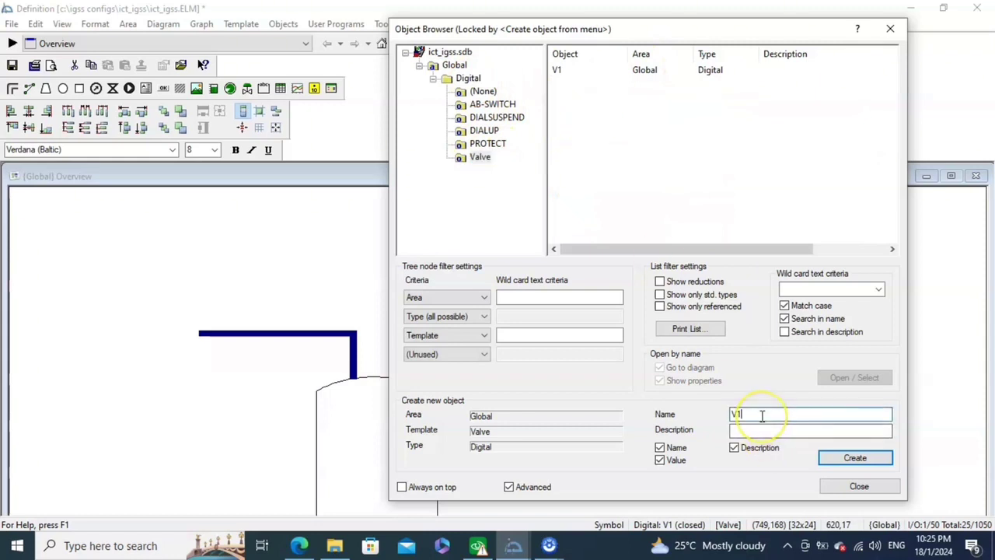
click(831, 460)
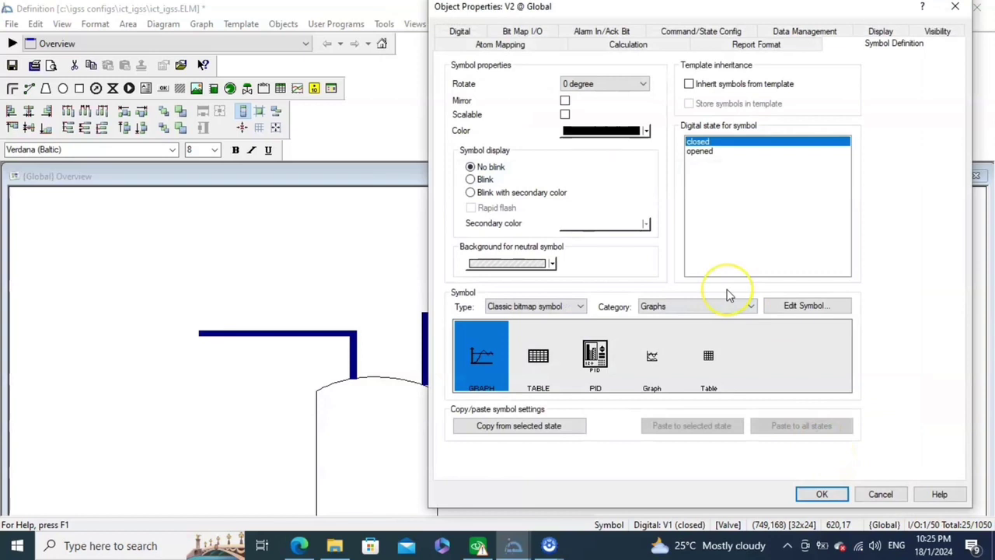
In V2's atom mapping, set the I/O mode to in for the Command atom and out for the State atom
click(523, 45)
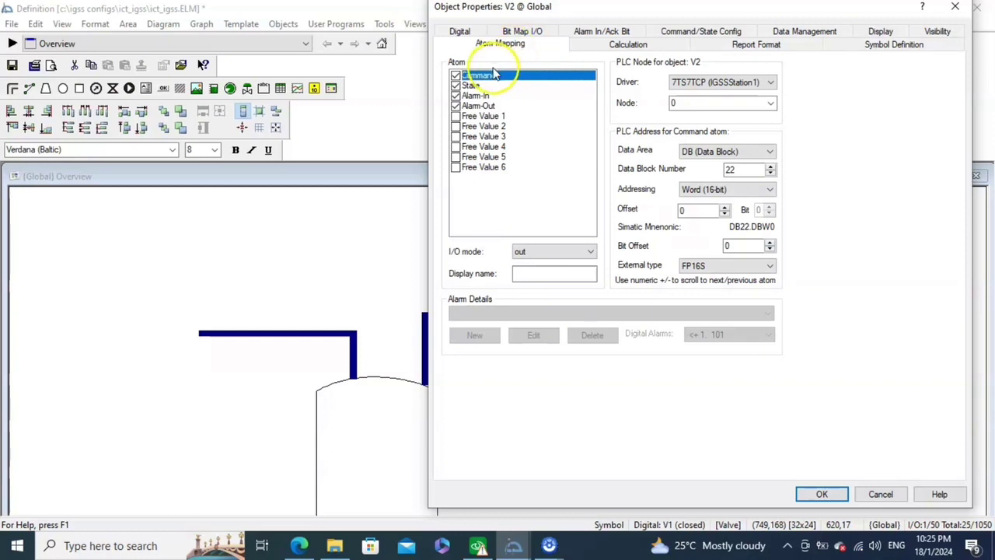
click(535, 252)
click(535, 276)
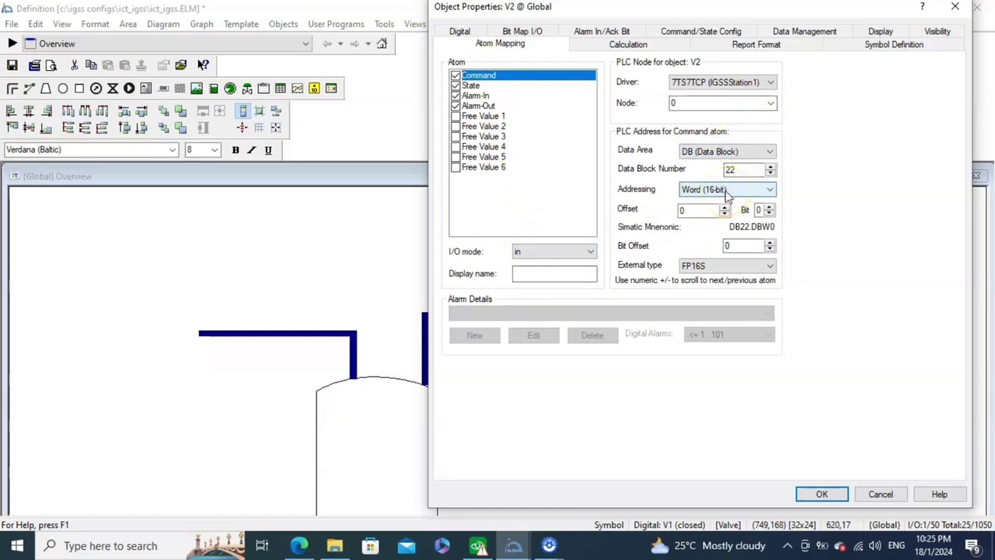
click(724, 206)
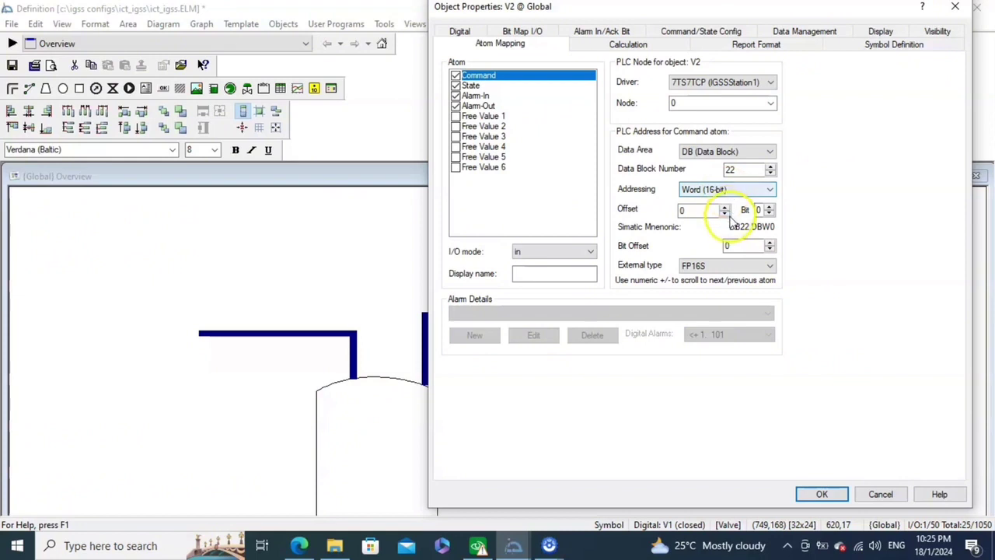
click(471, 85)
click(547, 256)
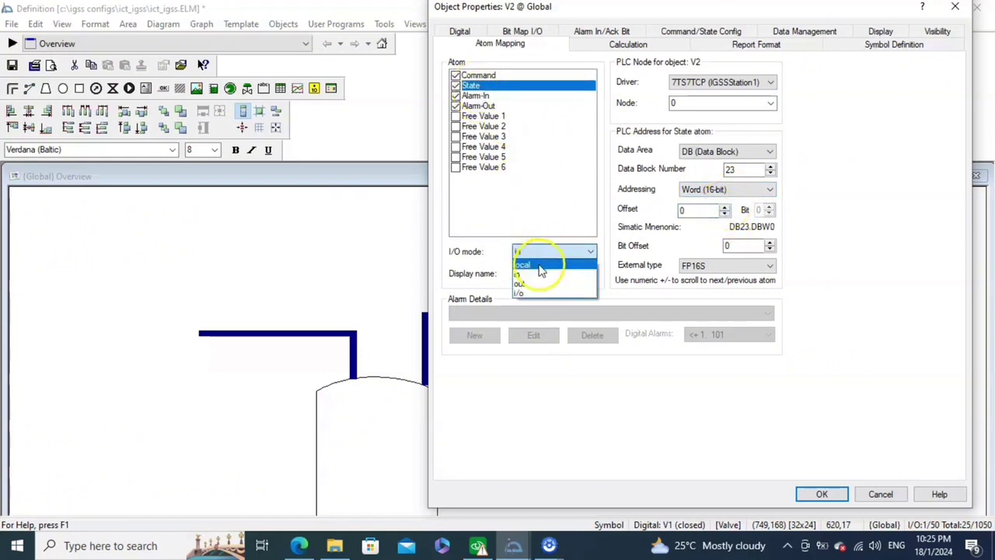
click(536, 282)
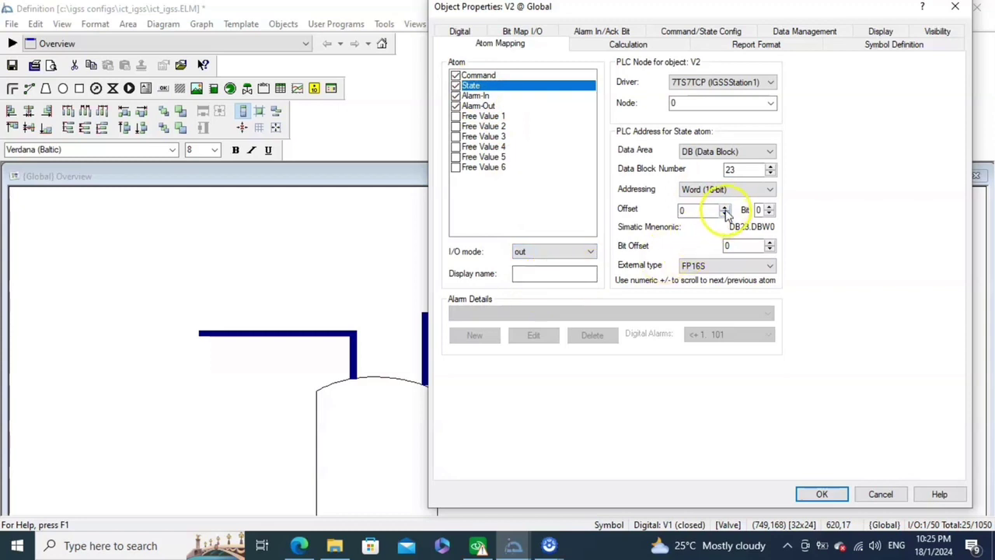
Define V2's closed state symbol as the yellow horizontal two-triangle valve from the Valves category
click(894, 44)
click(646, 130)
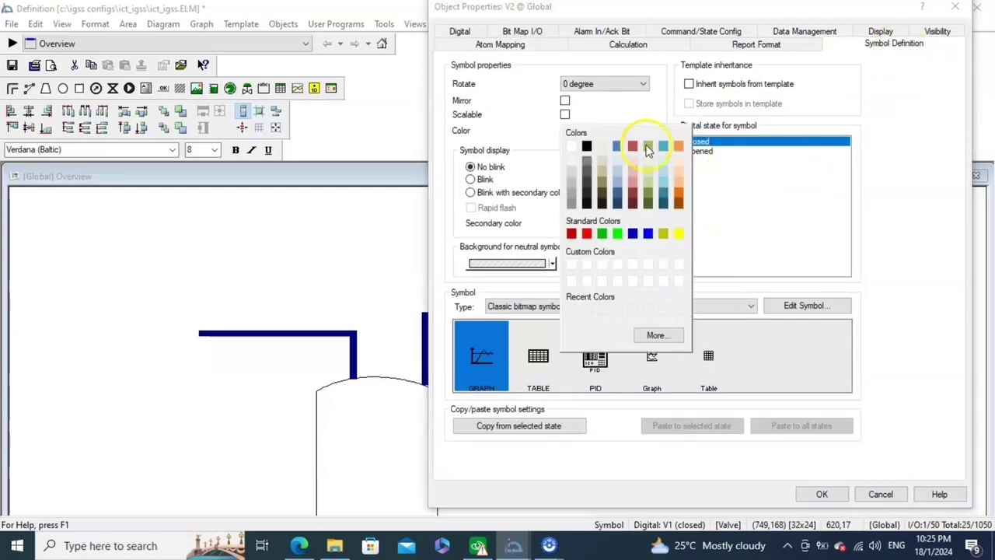
click(638, 233)
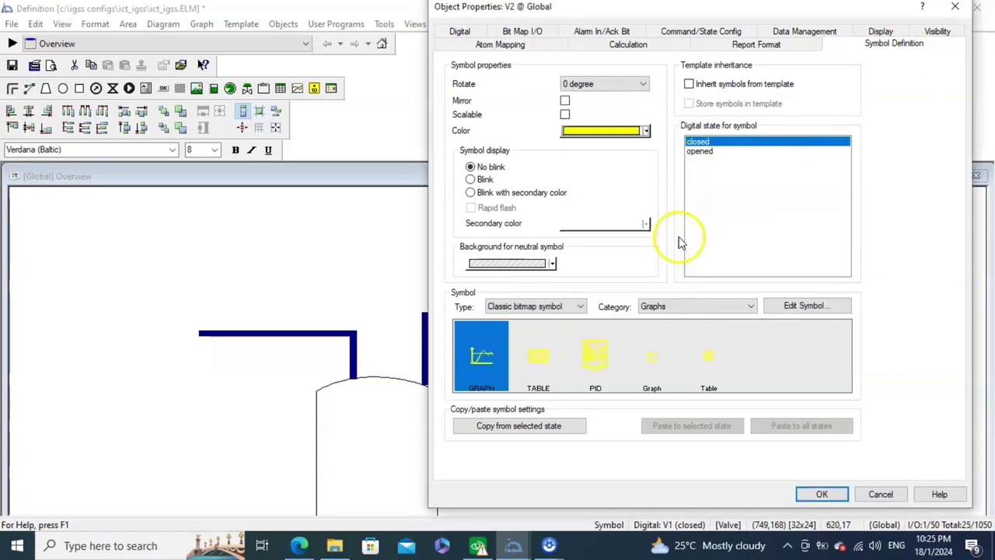
click(687, 307)
click(674, 368)
click(579, 350)
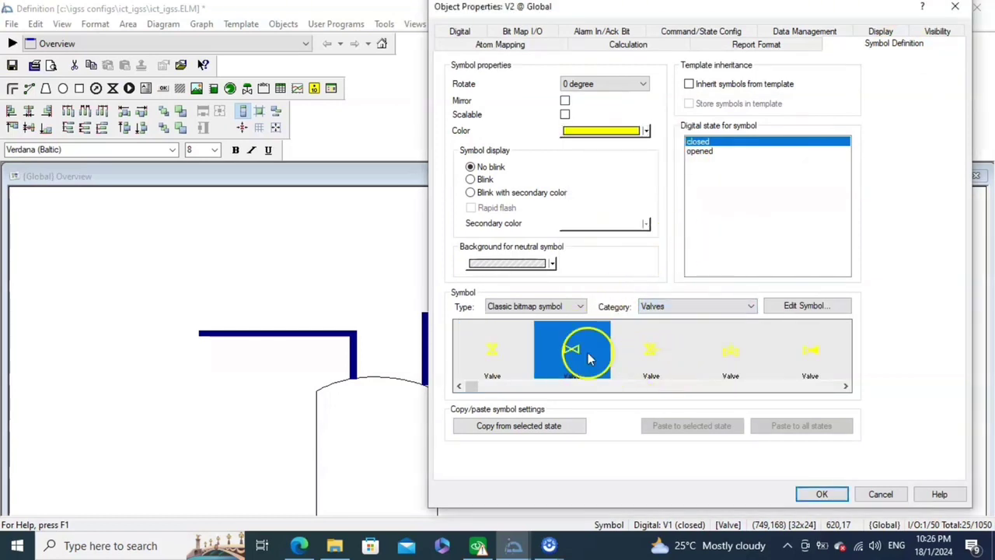
Give V2's opened state the same horizontal valve symbol in bright green and apply the object's properties
click(717, 152)
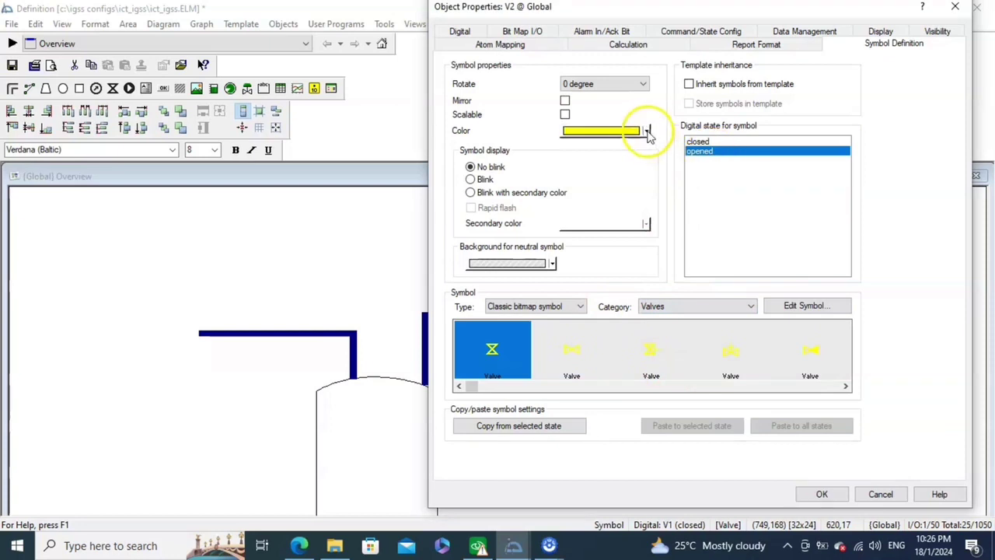
click(646, 130)
click(618, 234)
click(575, 348)
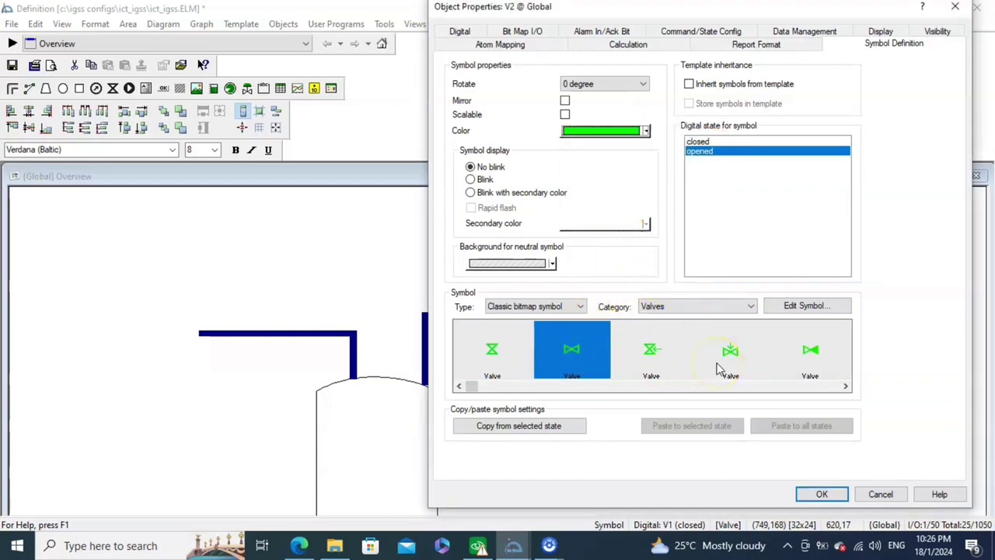
click(824, 493)
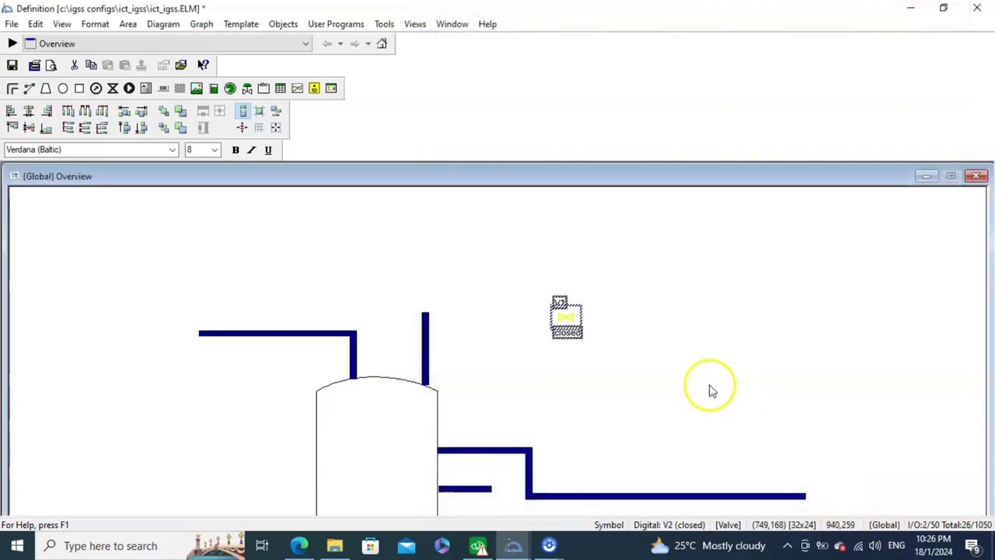
Position valve V2 with its name and state labels on the upper pipe leaving the tank's right side
click(649, 342)
drag(536, 289, 622, 349)
mouse_move(565, 318)
mouse_down()
mouse_move(499, 300)
mouse_move(589, 306)
mouse_up()
drag(498, 290, 587, 285)
drag(511, 320, 594, 320)
click(644, 340)
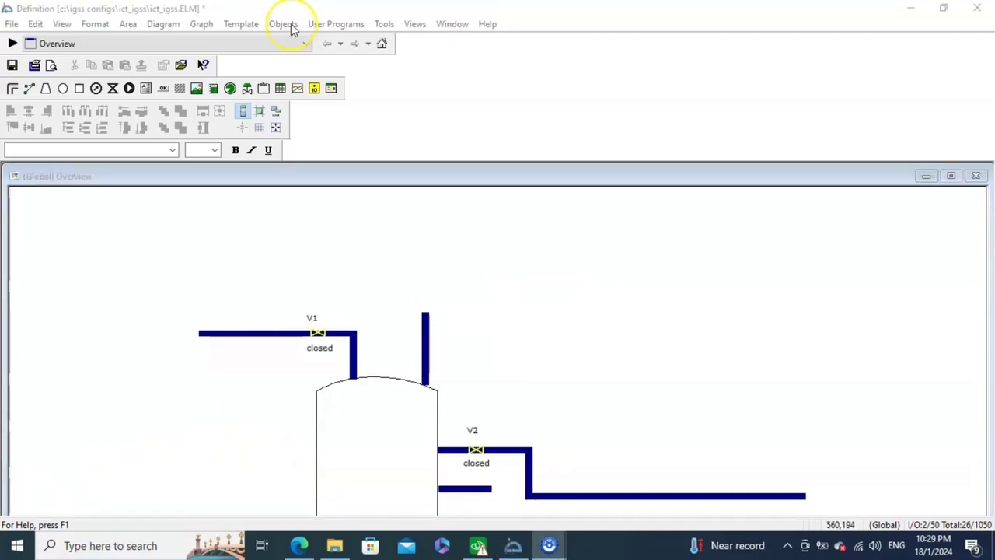
Set up a new object of type Analog in the Global area with the name F0147
click(289, 26)
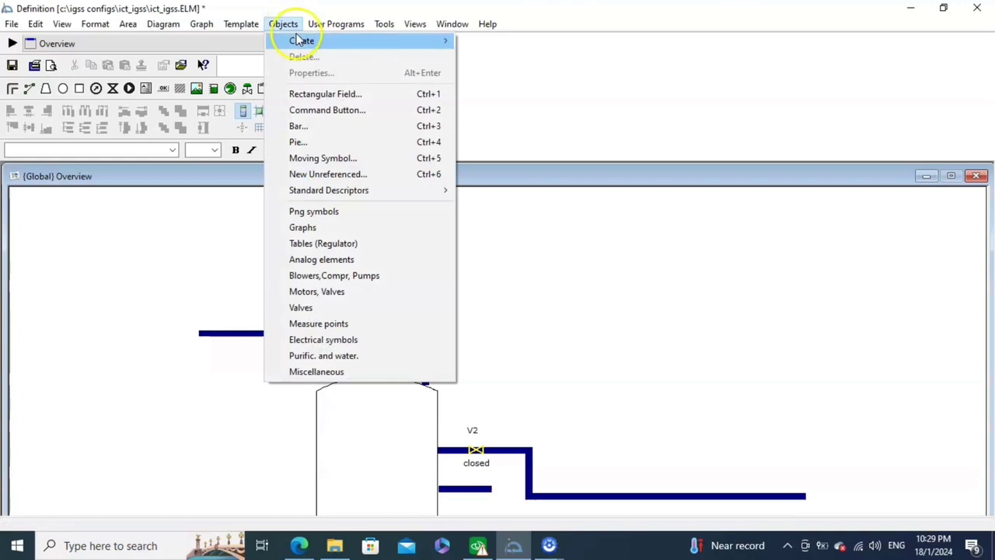
mouse_move(295, 39)
mouse_move(483, 45)
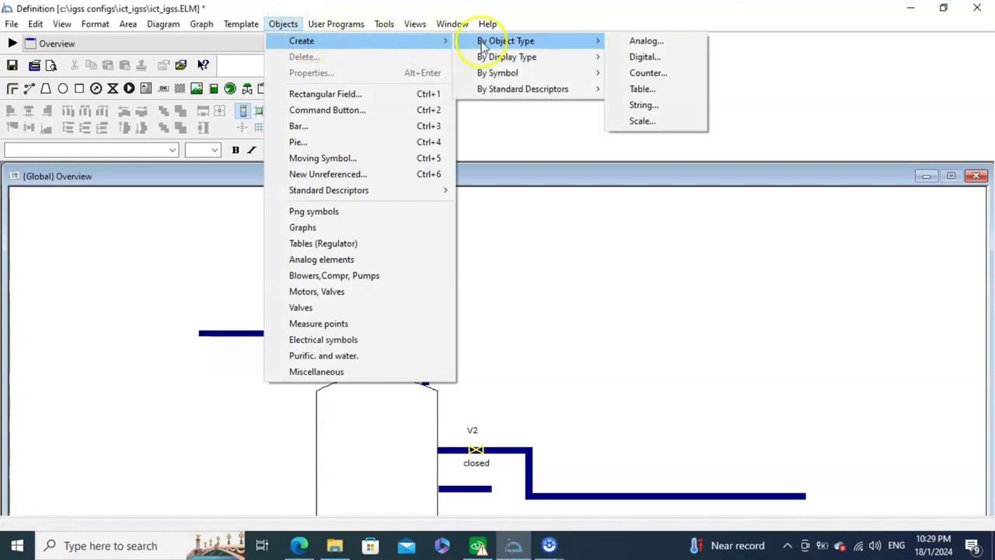
click(632, 43)
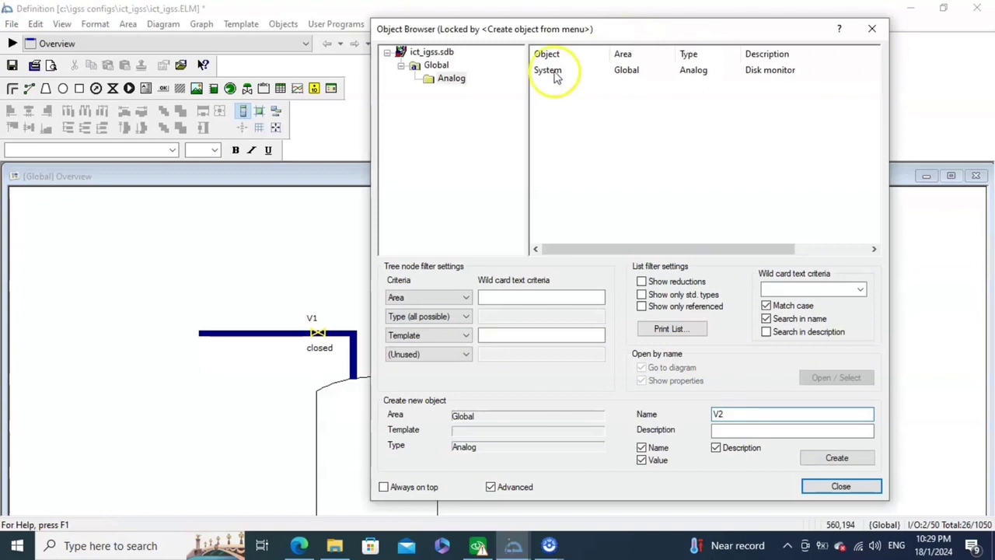
click(450, 78)
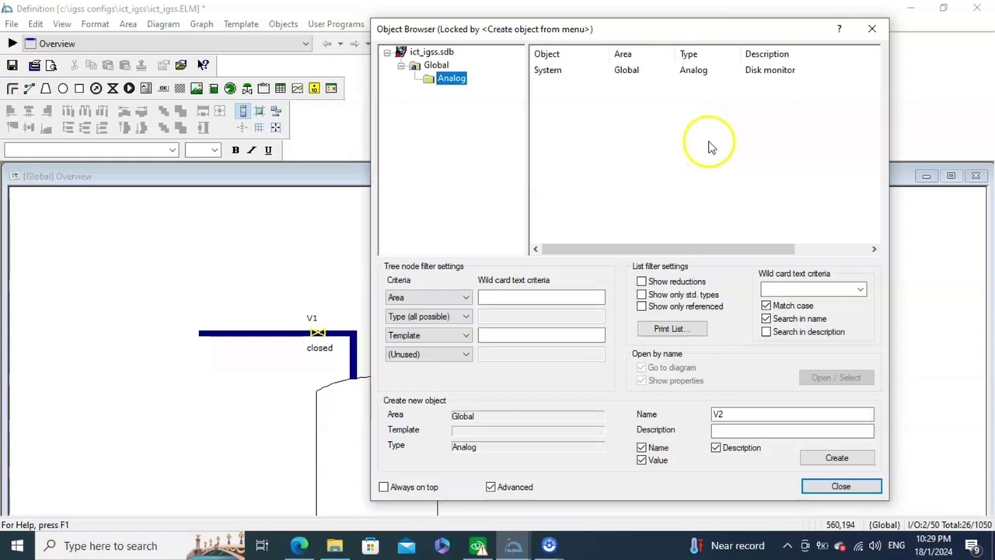
click(758, 414)
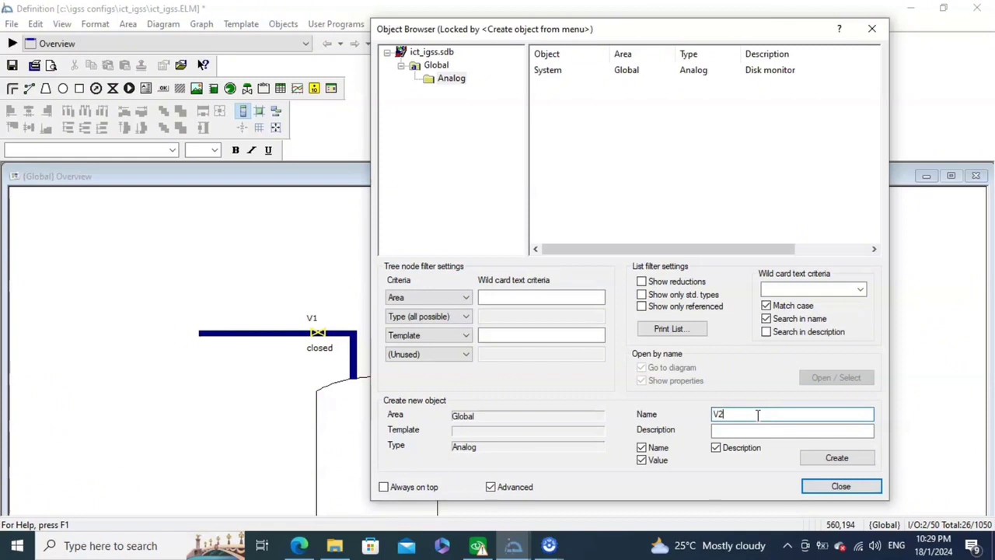
key(BackSpace)
key(BackSpace)
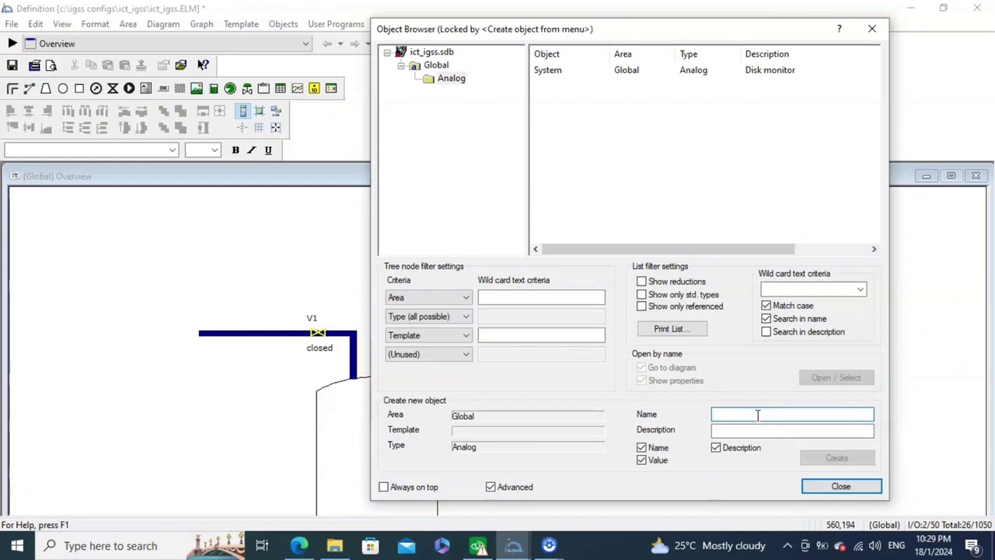
text(0147)
Describe the new Analog object as "Flow into tank T0147", turn off its description label, and create it
click(763, 432)
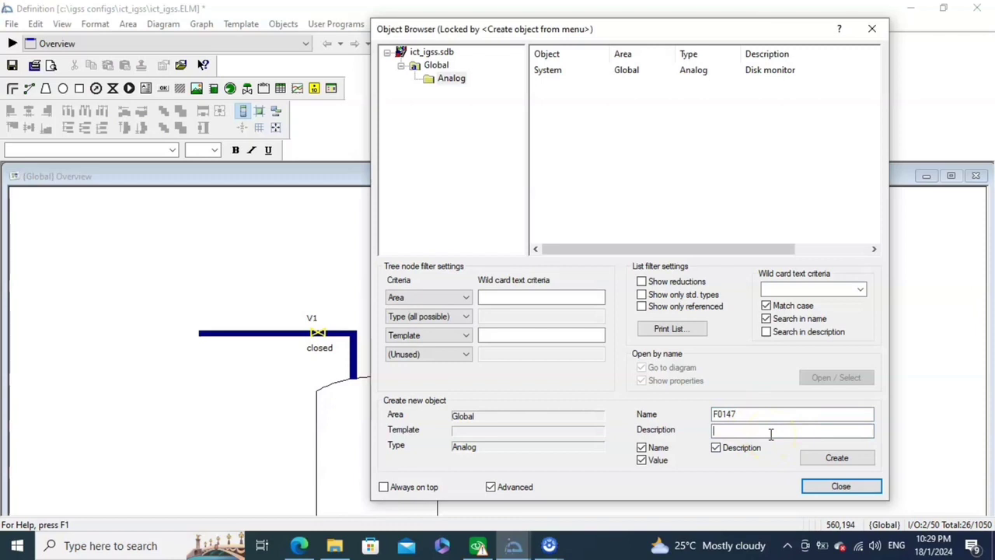
text(Flow into tank T0147)
click(716, 448)
click(833, 459)
click(813, 460)
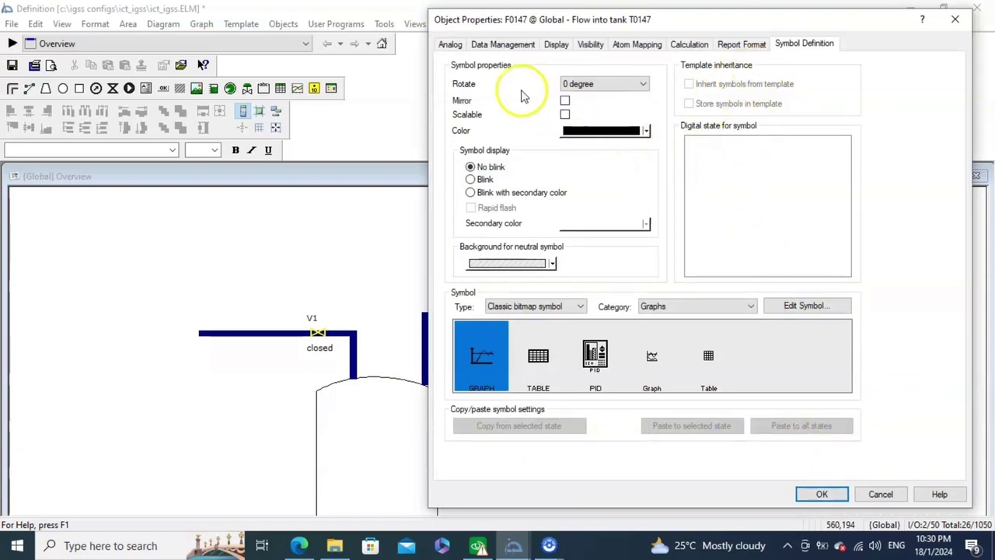
Set the maximum of the analog object F0147 to 100
click(453, 44)
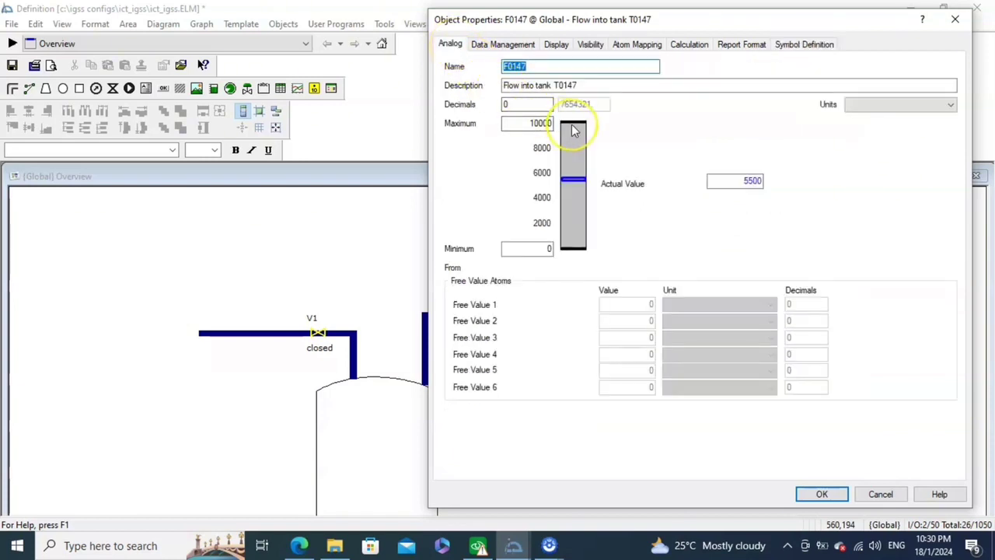
click(542, 123)
key(BackSpace)
key(BackSpace)
key(BackSpace)
key(BackSpace)
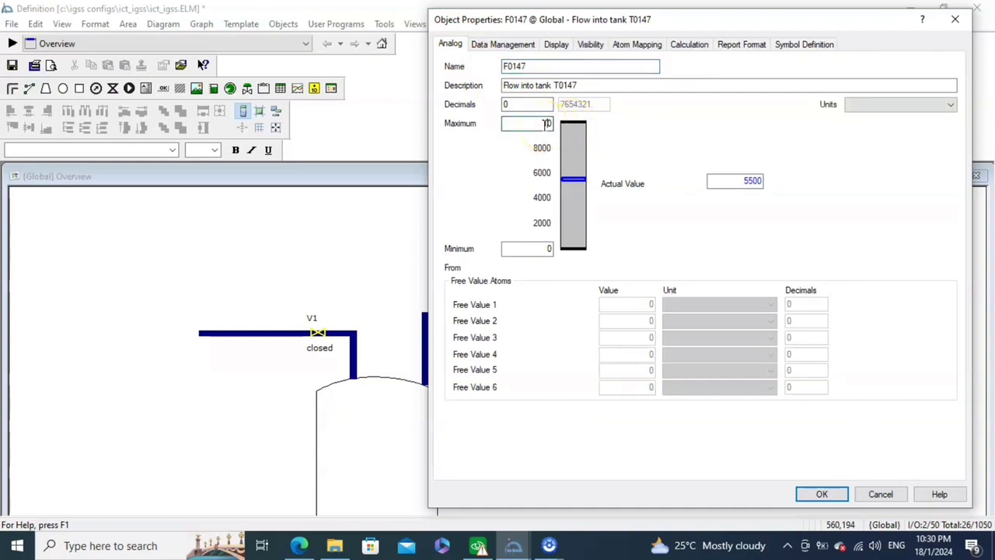
text(100)
click(565, 136)
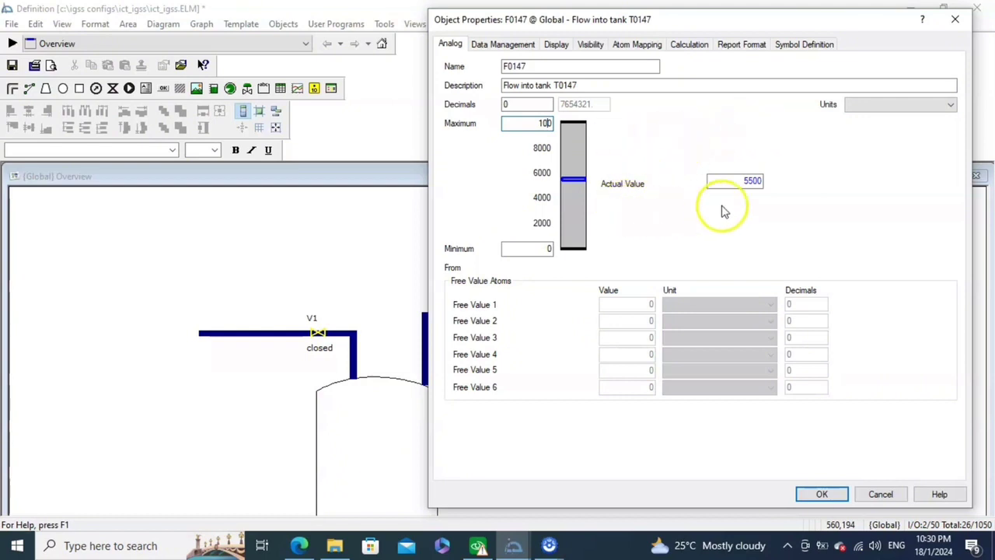
Set F0147's actual value to 80 and its units to L/h
double_click(751, 180)
text(80)
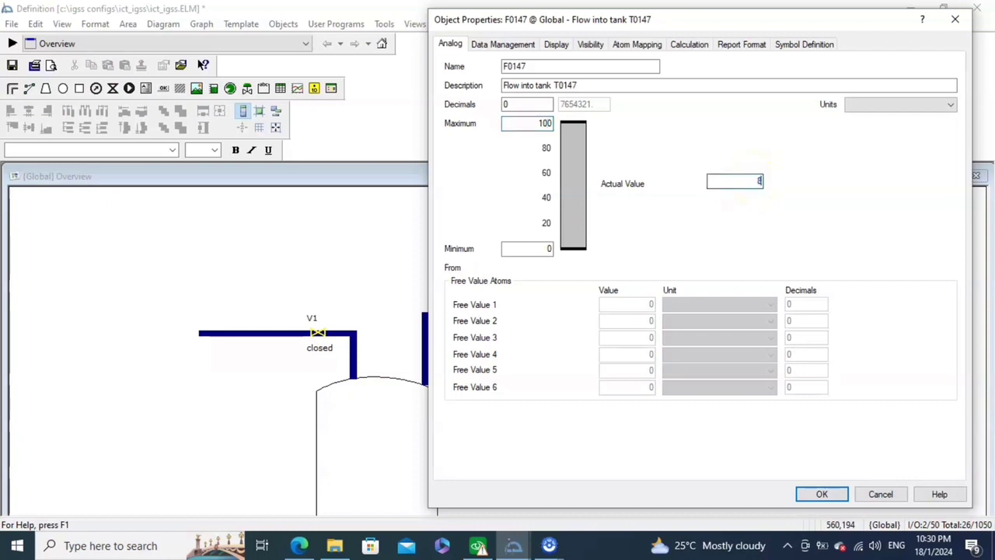
click(925, 116)
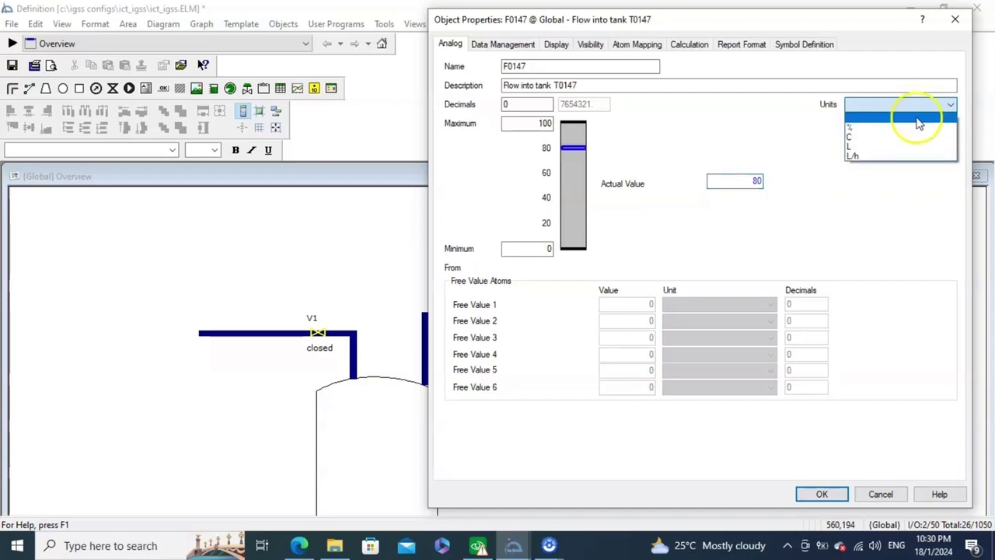
click(883, 159)
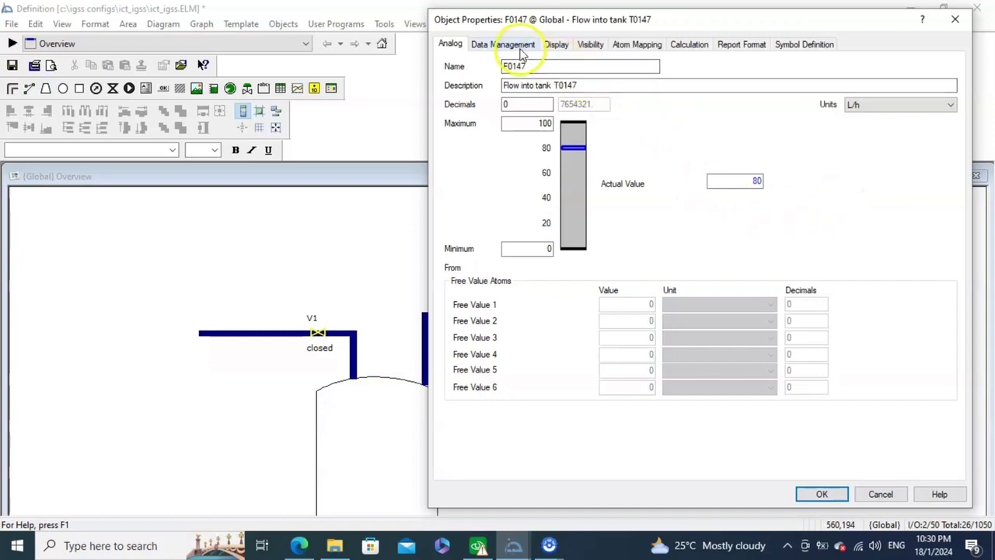
In F0147's atom mapping, enable the High Alarm, High Limit, Set Point, Low Limit and Low Alarm atoms alongside Actual Value
click(626, 46)
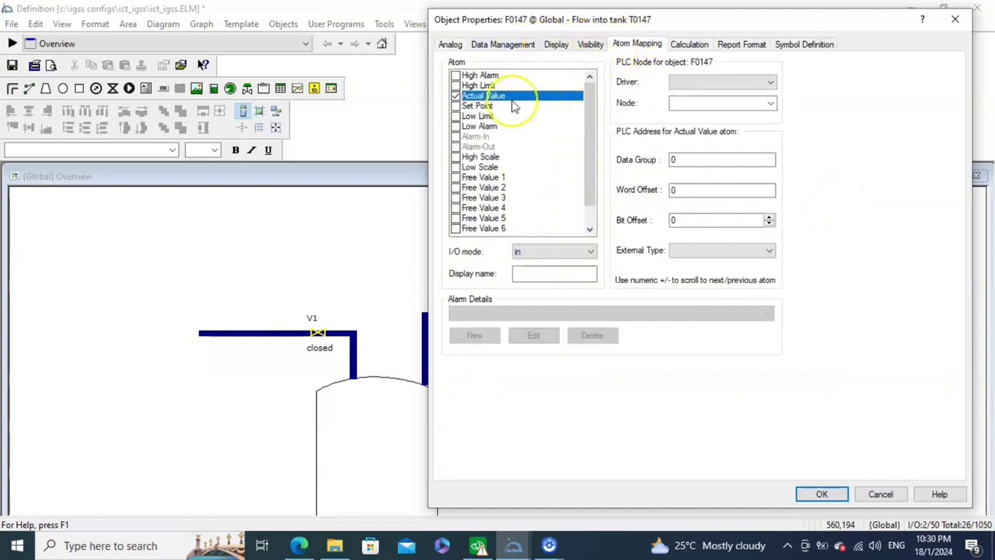
click(455, 76)
click(456, 86)
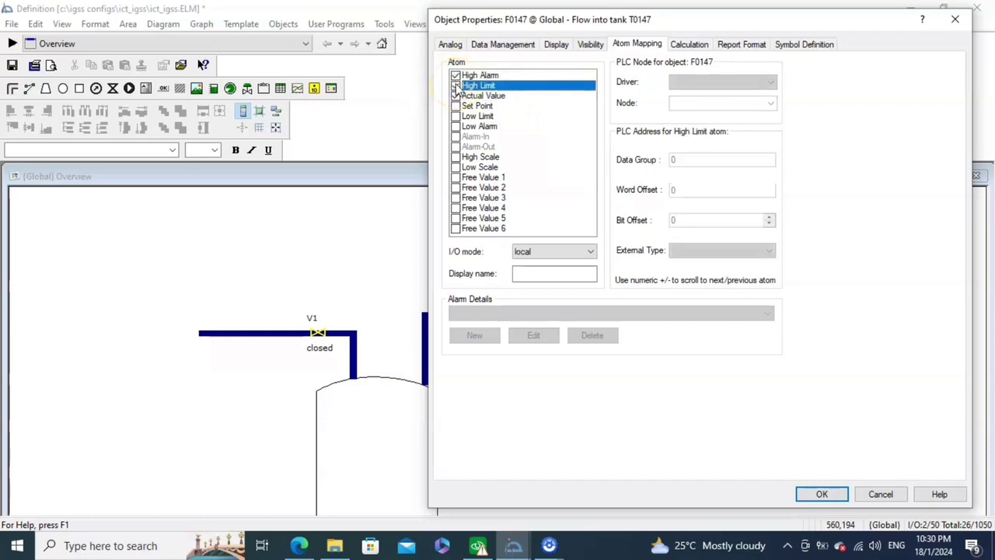
click(456, 96)
click(456, 116)
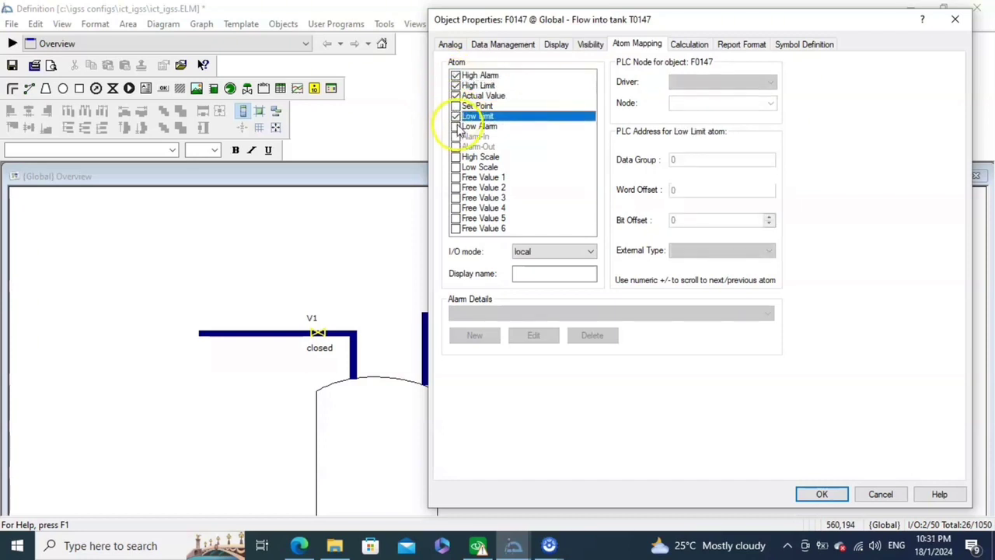
click(456, 126)
click(540, 130)
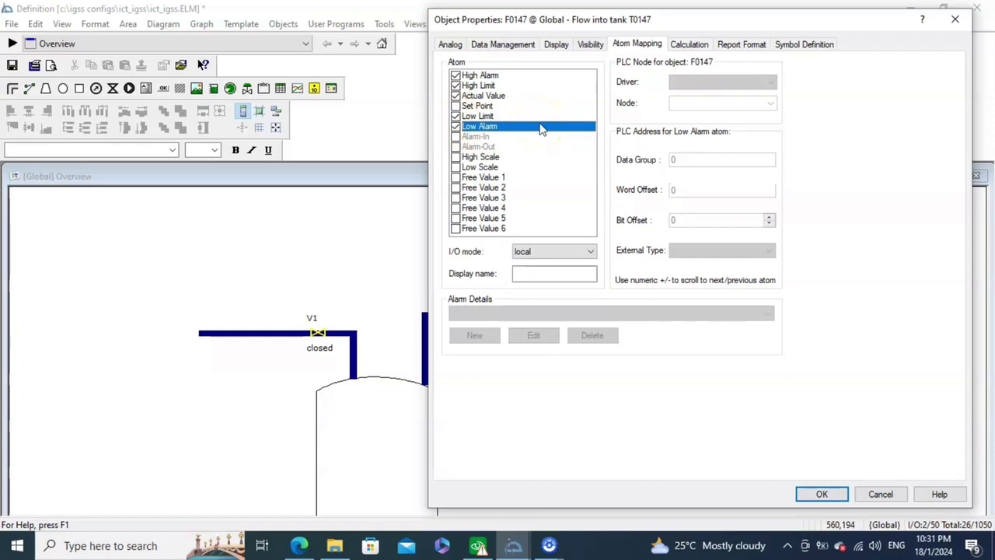
click(470, 106)
Set F0147's High Alarm value to 90 and its High Limit value to 80
click(452, 47)
click(751, 146)
double_click(756, 147)
text(90)
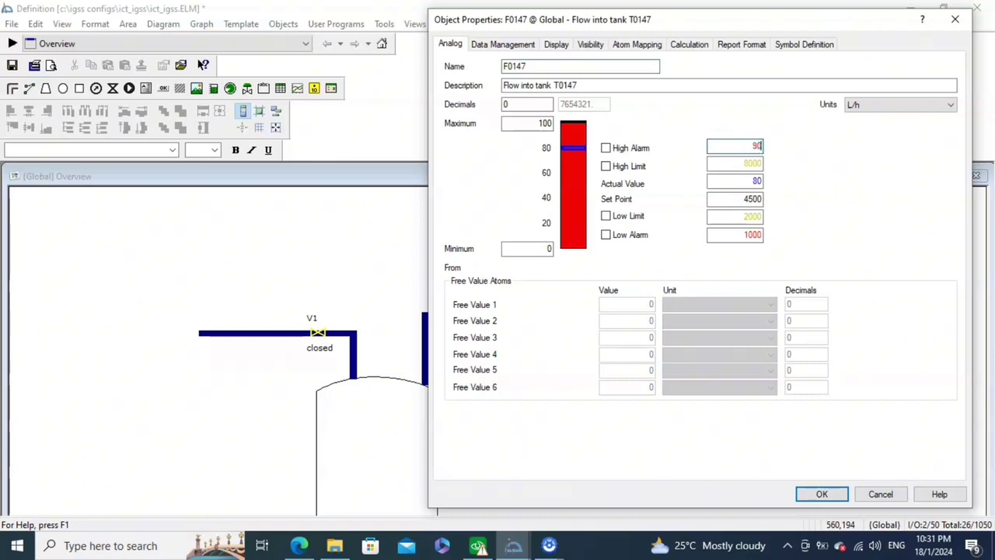
key(Tab)
text(80)
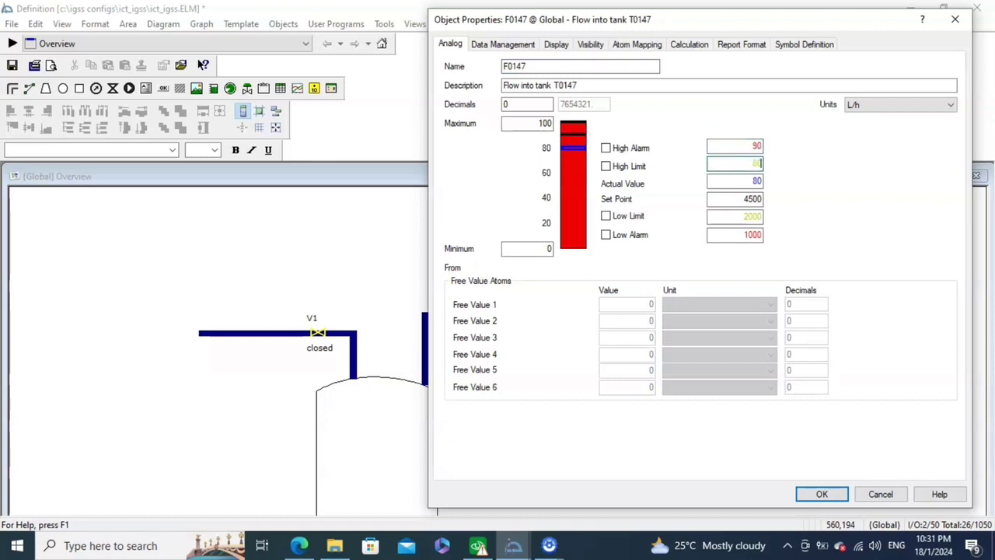
Set F0147's Set Point to 50, its Low Limit to 20 and its Low Alarm to 10
double_click(755, 199)
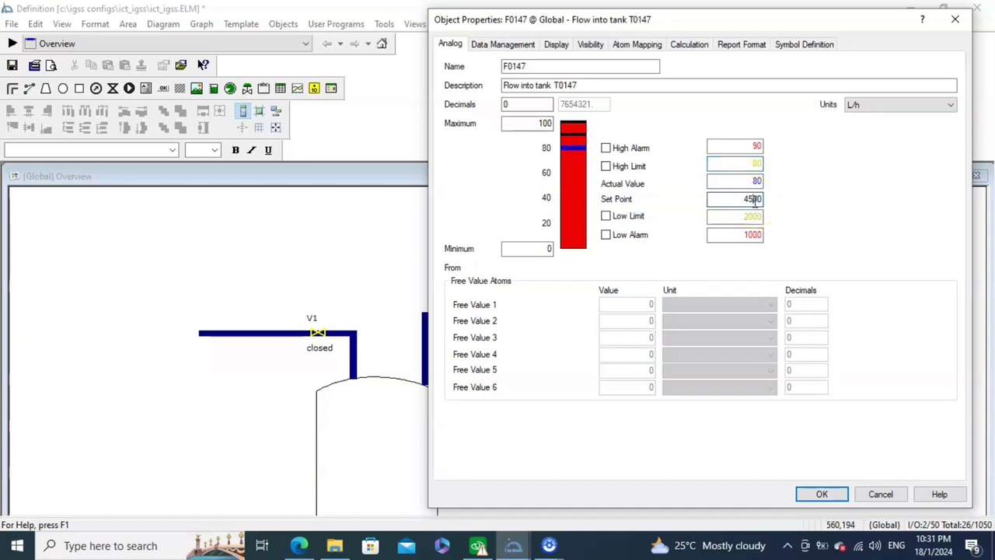
text(5)
click(752, 217)
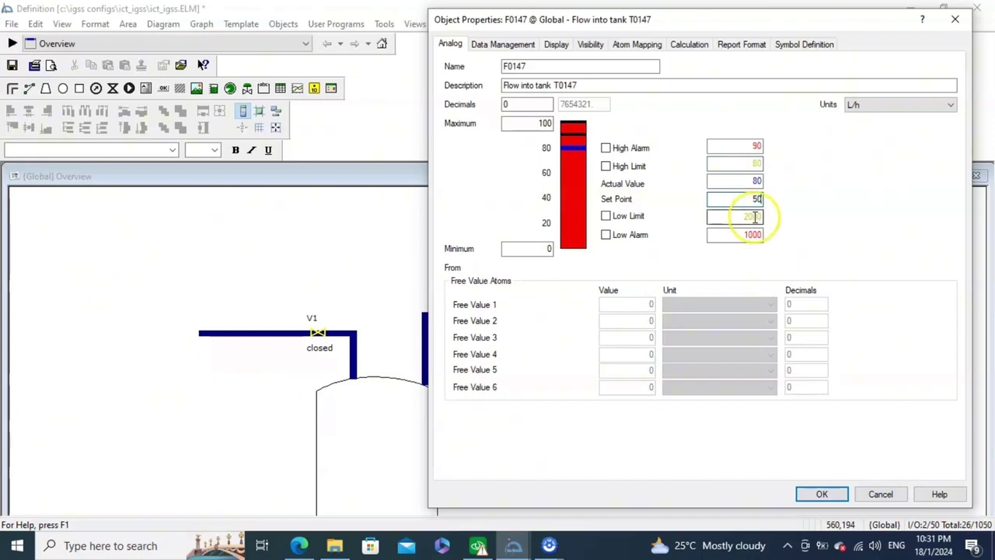
double_click(752, 218)
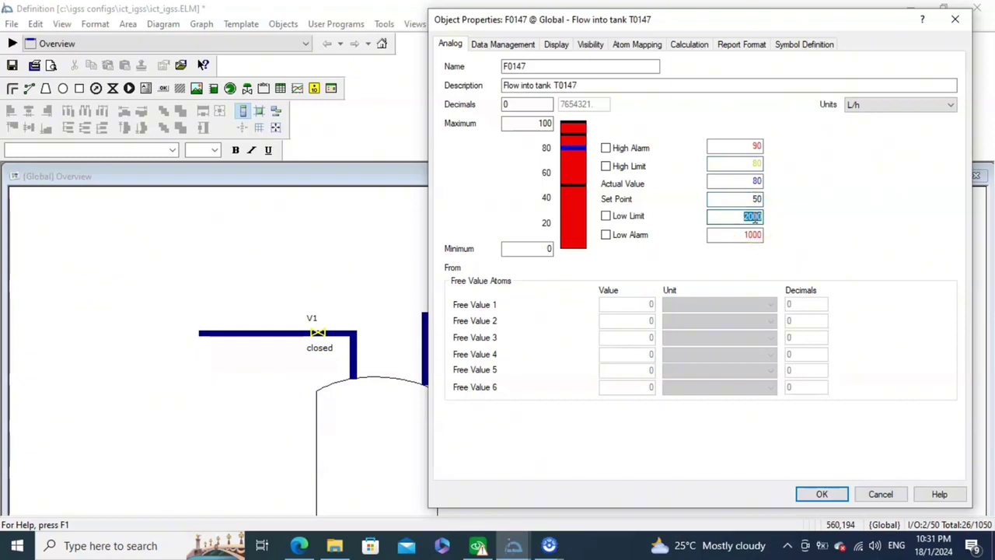
text(20)
click(744, 234)
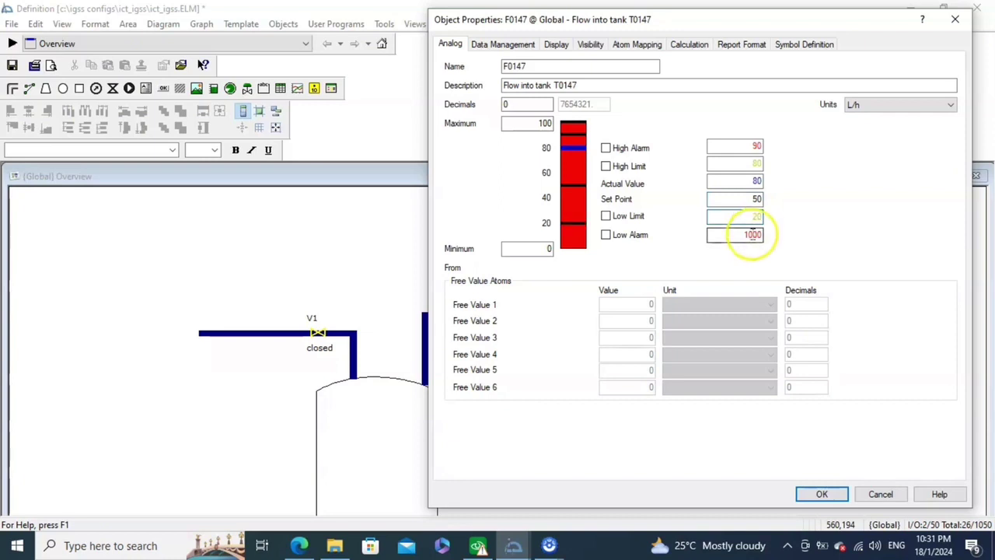
double_click(753, 234)
text(10)
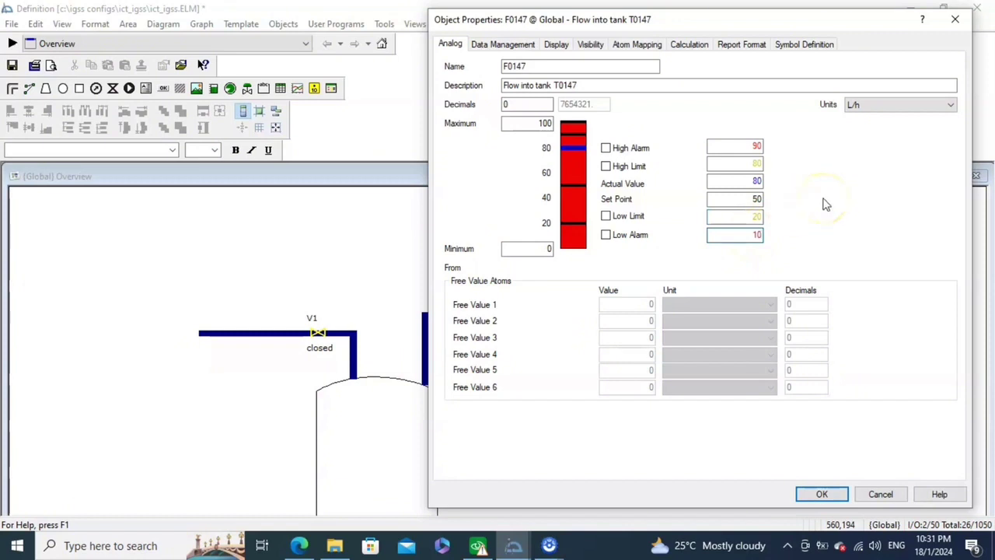
Enable the High Alarm, High Limit, Low Limit and Low Alarm options for the analog object F0147
click(606, 149)
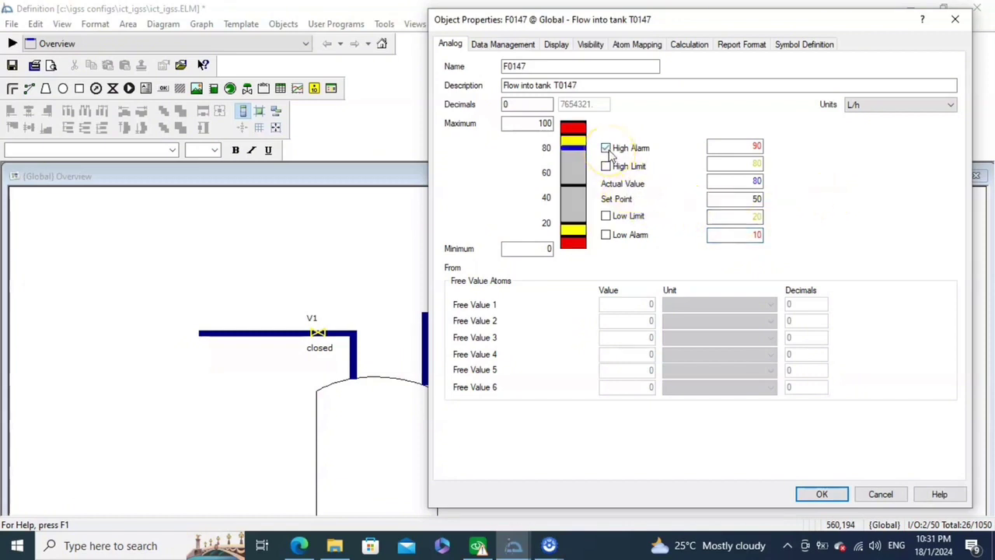
click(607, 167)
click(606, 217)
click(606, 234)
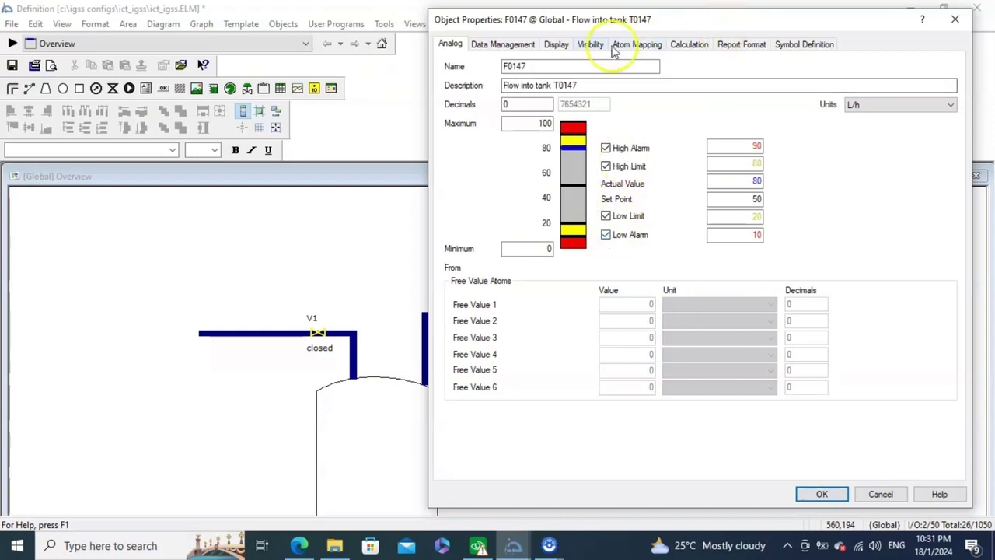
In F0147's data management, set a 10000 ms scan interval and a 10-minute base interval with Minimum and Maximum data reduction
click(529, 52)
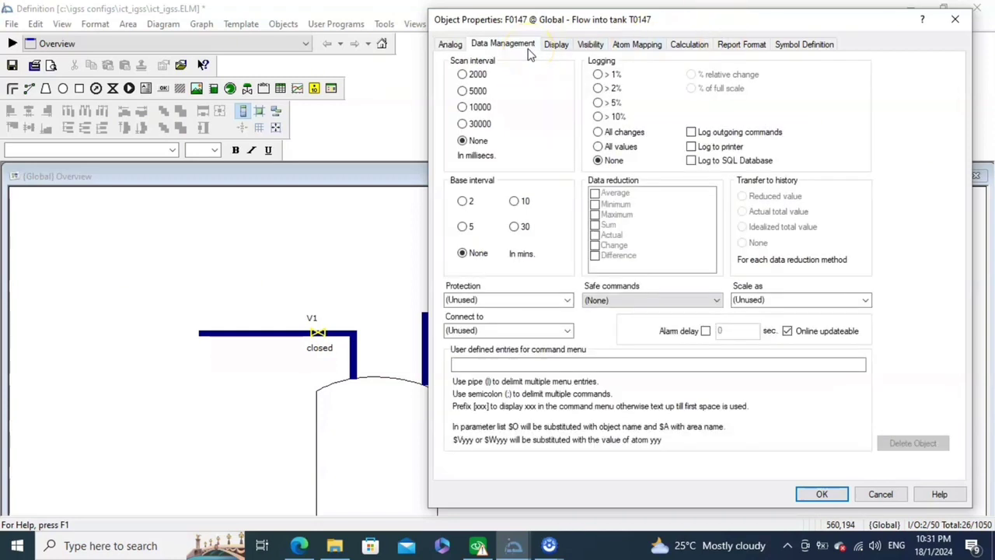
click(462, 109)
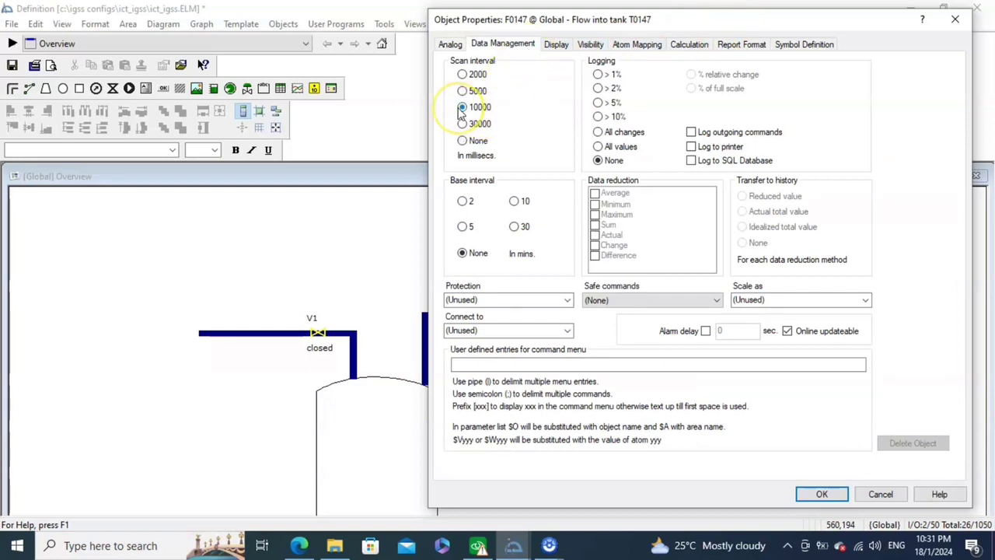
click(513, 201)
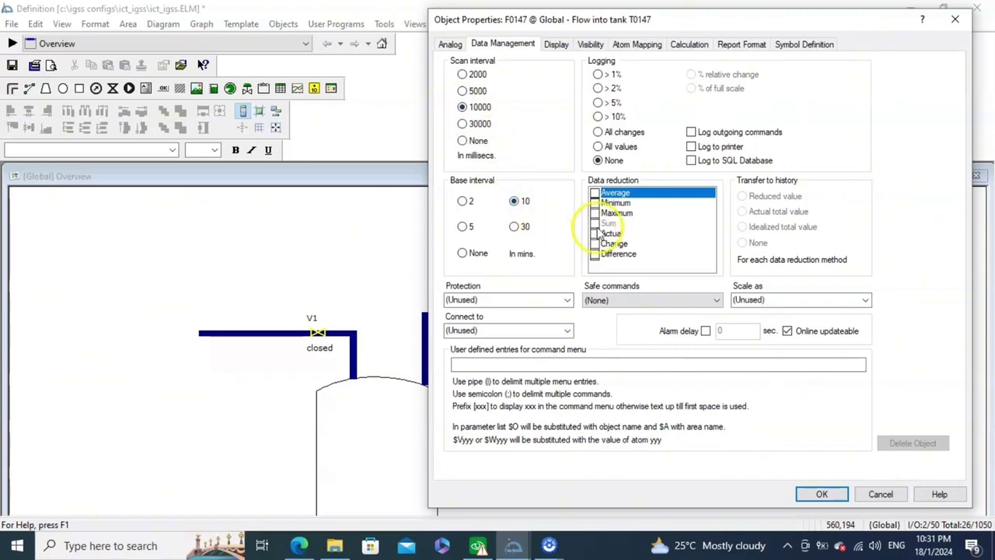
click(596, 203)
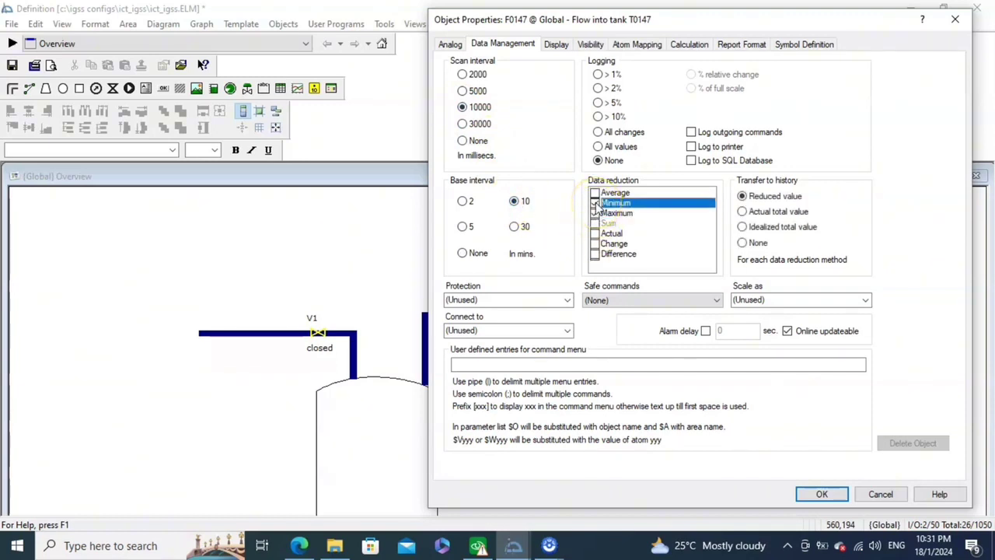
click(594, 213)
Open F0147's atom mapping and examine the PLC address fields of the Actual Value atom
click(635, 47)
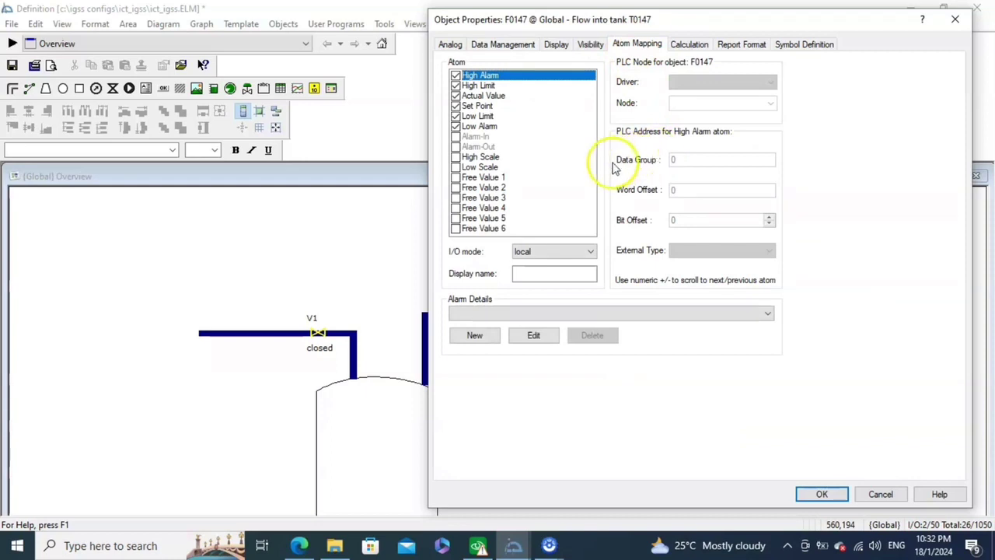
click(496, 97)
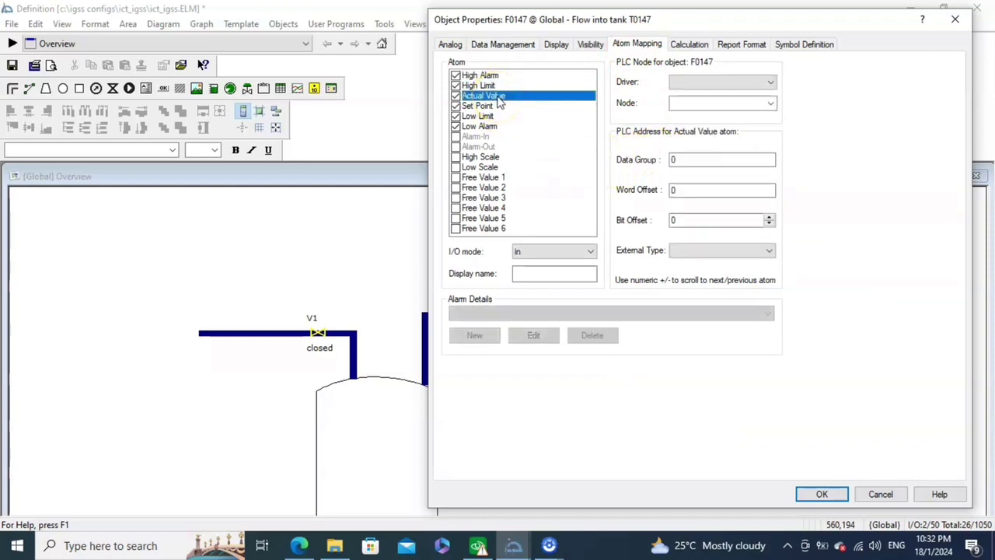
click(678, 159)
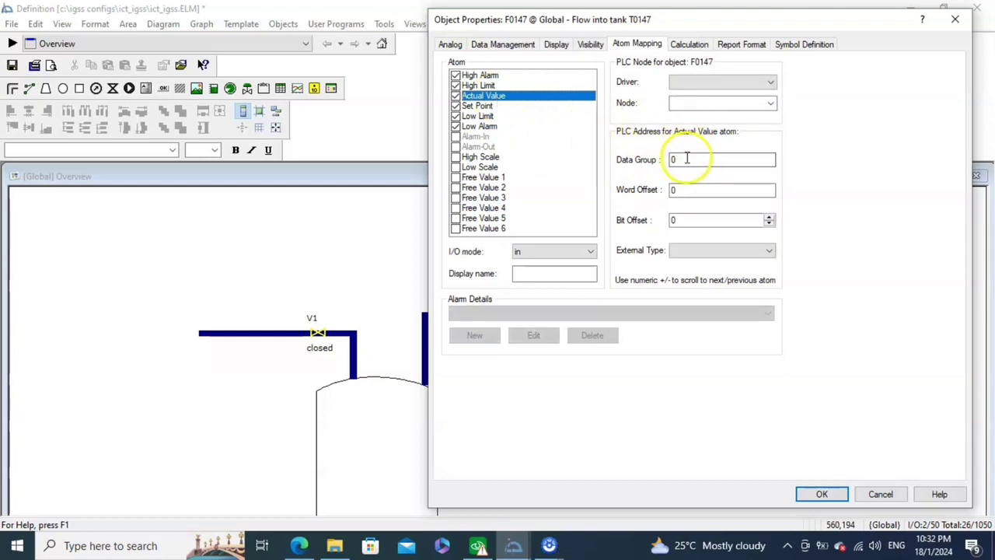
key(Tab)
click(685, 220)
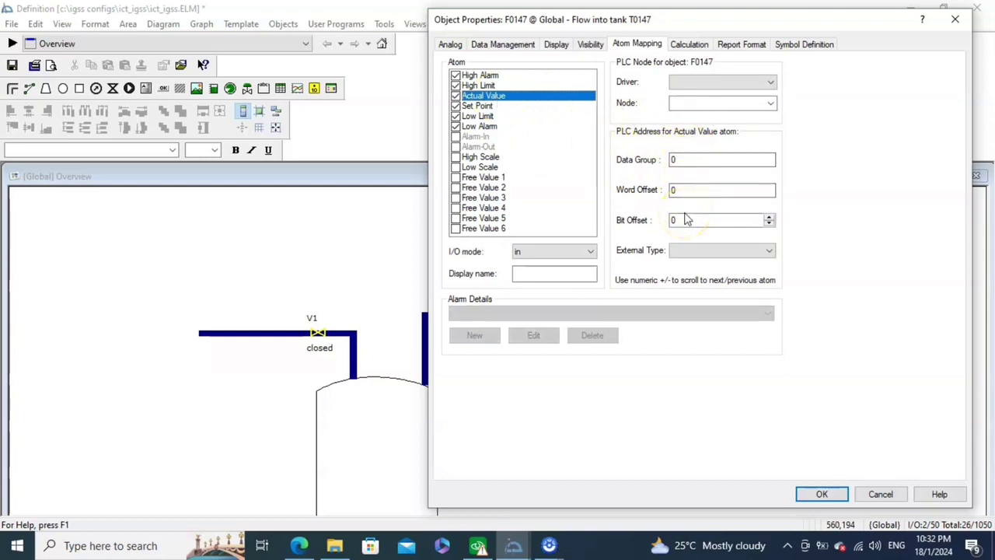
click(685, 220)
click(678, 158)
click(698, 162)
click(694, 193)
click(706, 220)
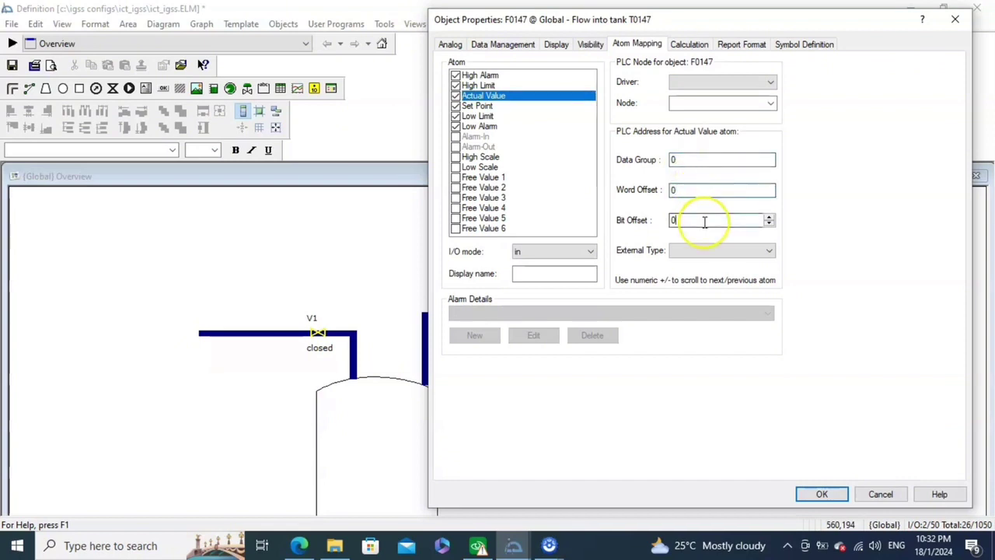
Map the Actual Value atom to the driver 7TS7TCP (IGSSStation1) with data block number 20
click(482, 105)
click(483, 95)
click(766, 82)
click(747, 95)
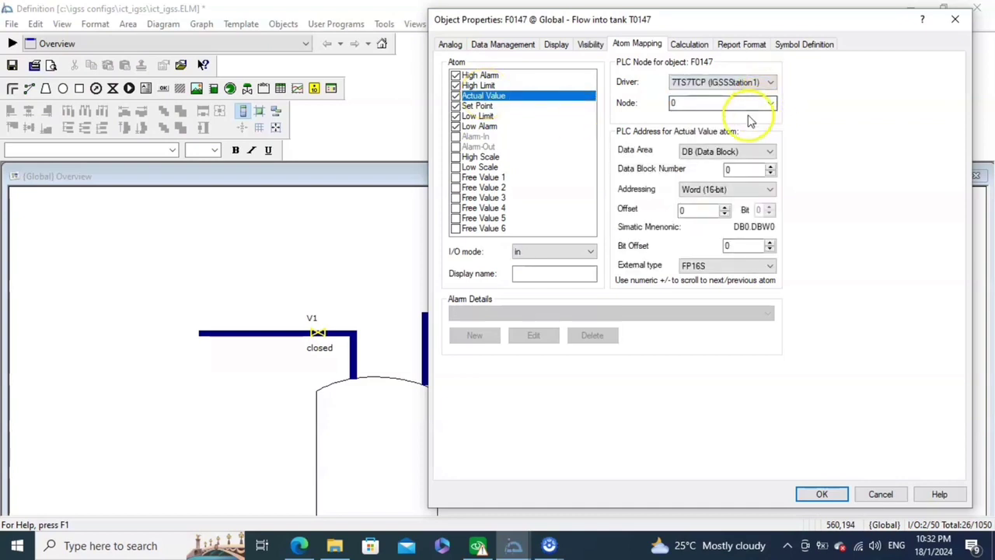
click(731, 170)
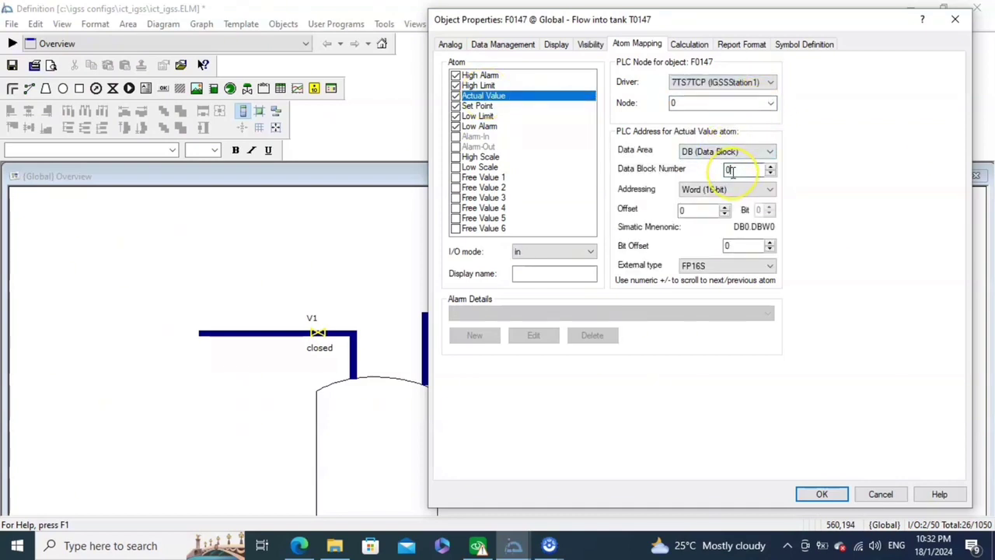
text(20)
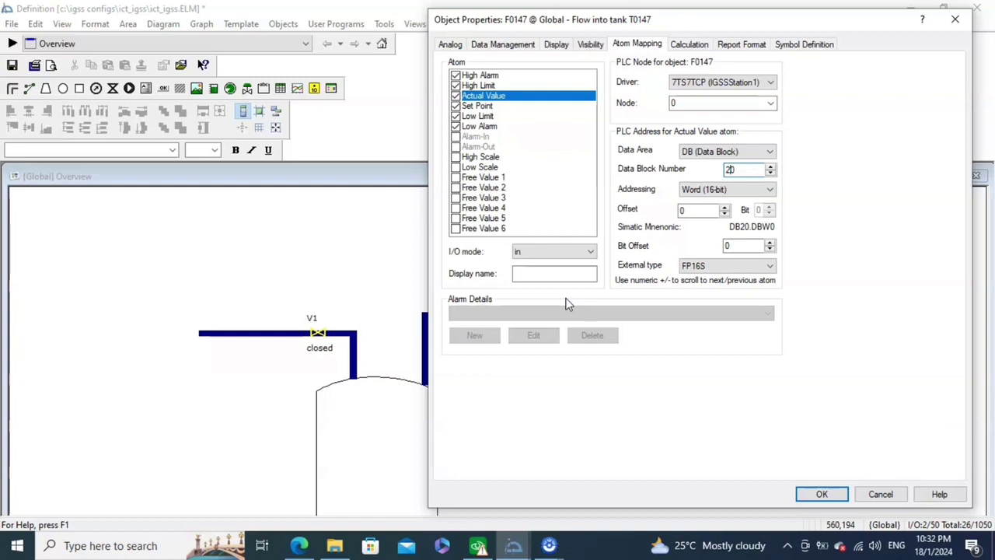
Assign alarm 102 "Flow exceeds high alarm" to F0147's High Alarm atom
click(477, 105)
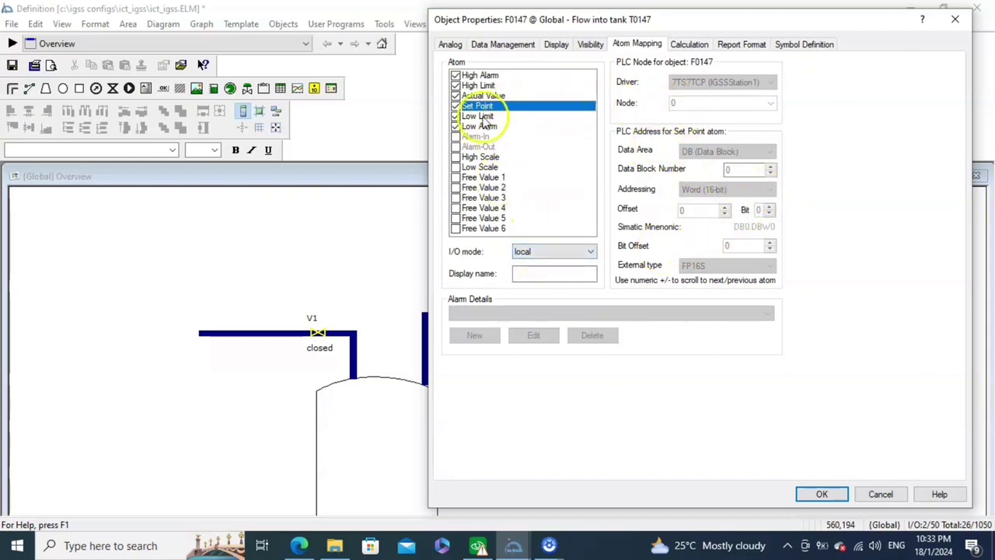
click(491, 147)
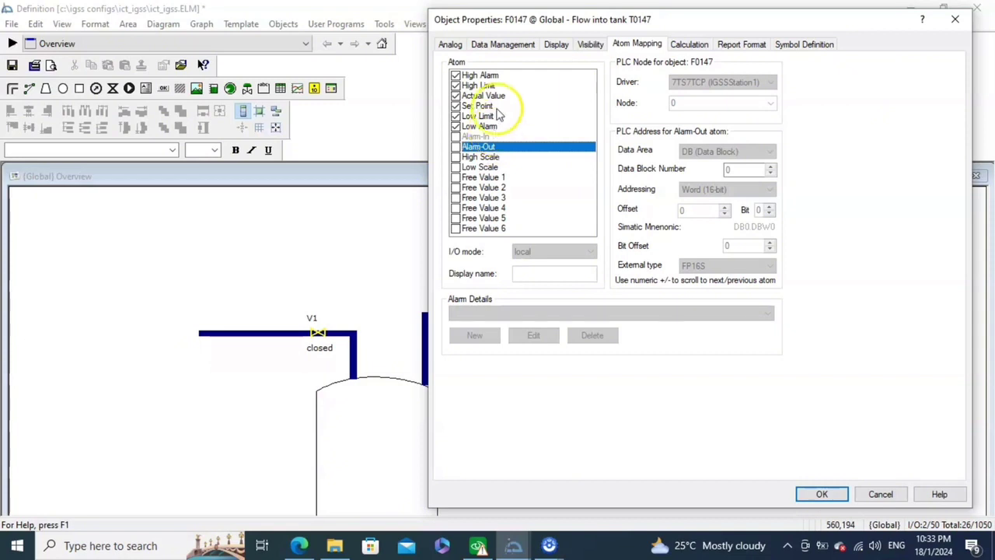
click(491, 76)
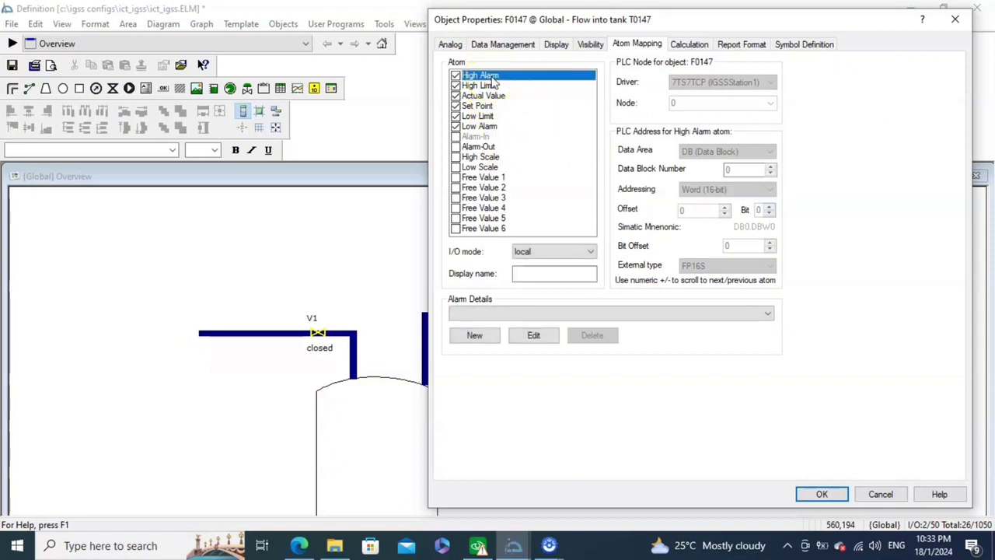
click(563, 316)
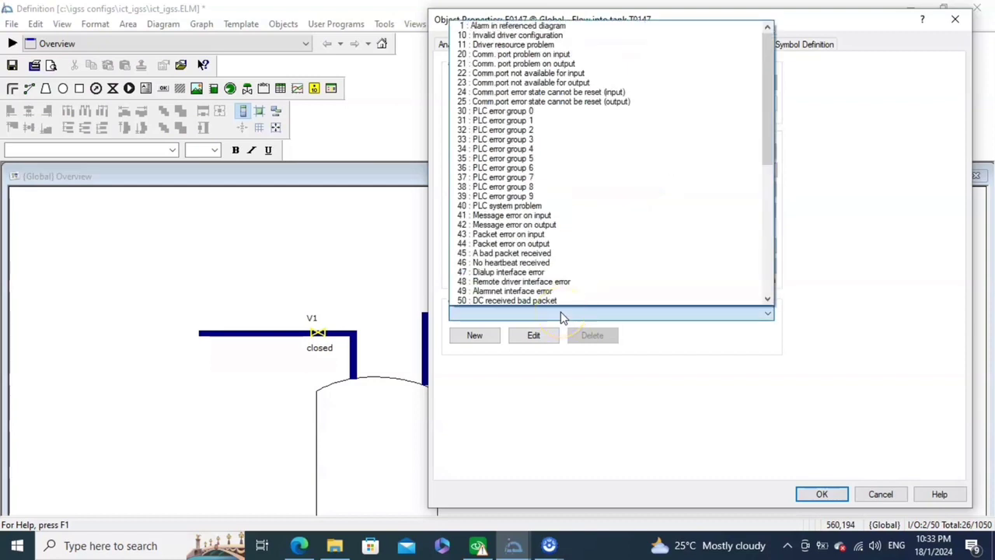
scroll(569, 265, down, 10)
click(564, 261)
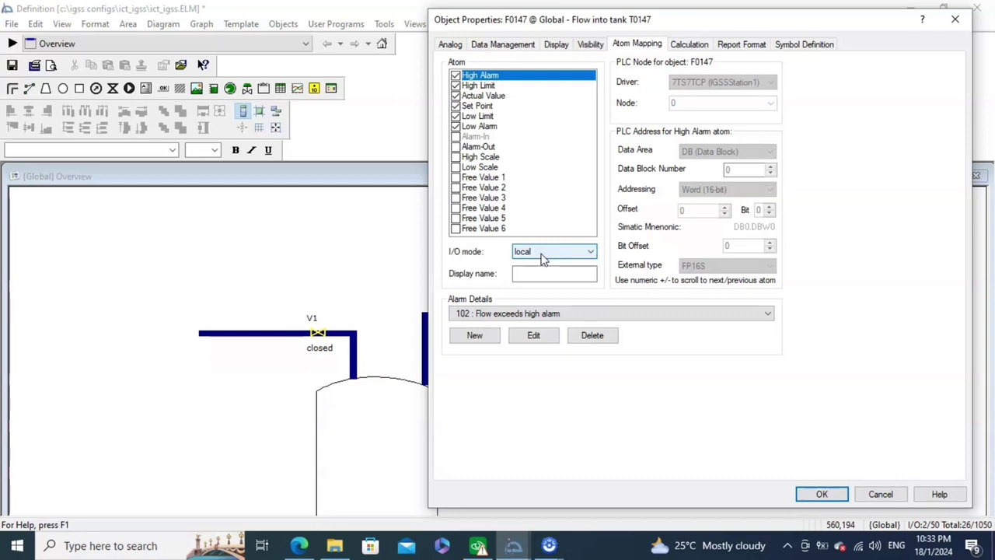
Assign alarm 103 "Flow exceeds high limit" to F0147's High Limit atom
click(498, 141)
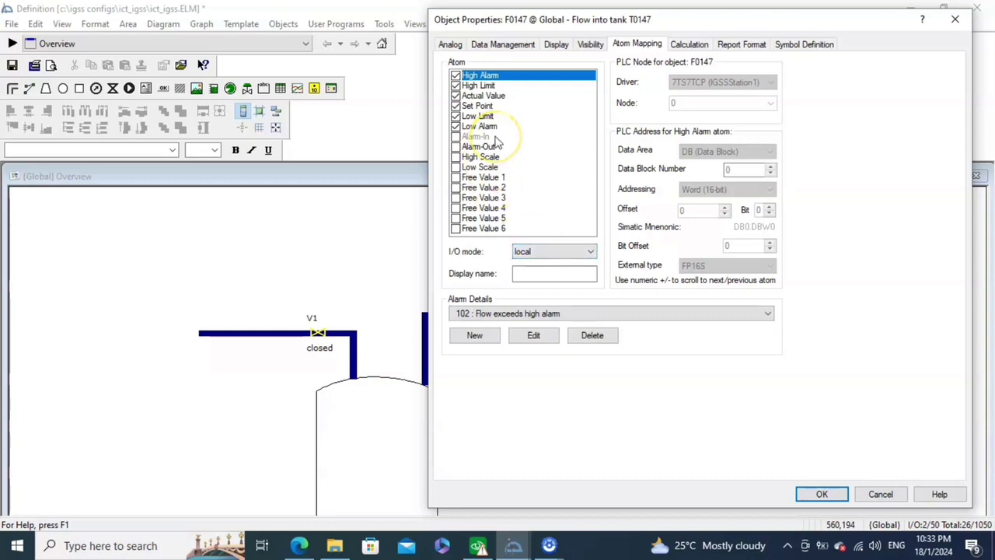
click(480, 85)
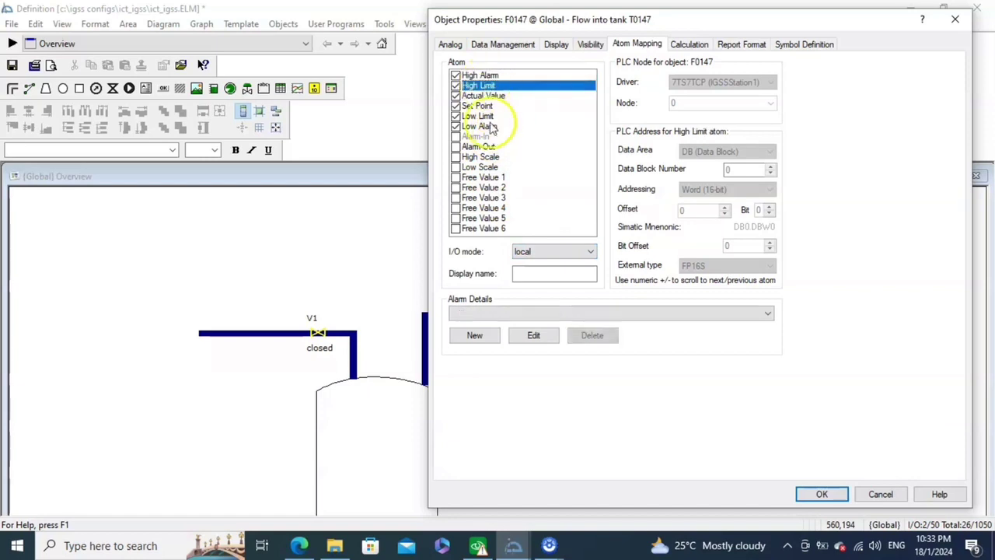
click(539, 313)
scroll(533, 267, down, 1)
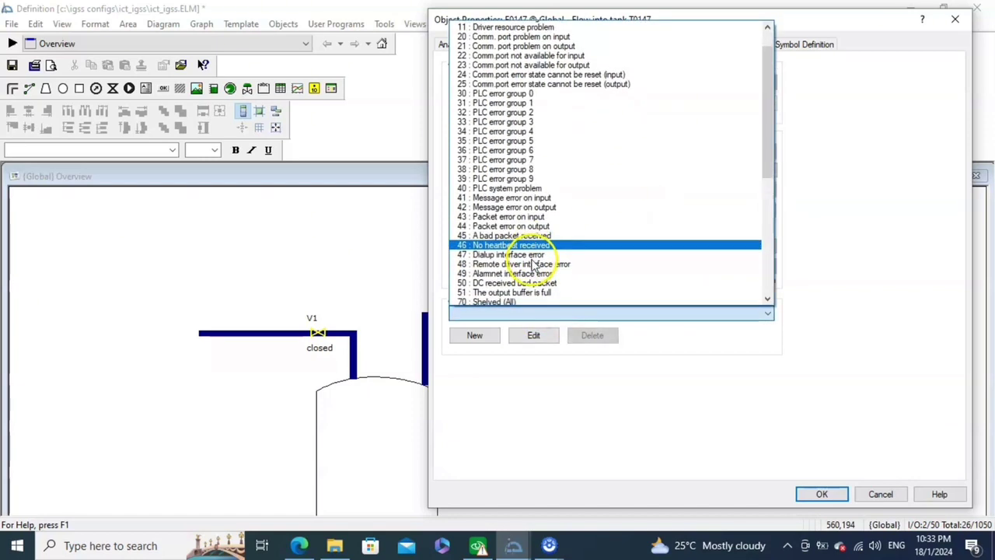
scroll(534, 267, down, 9)
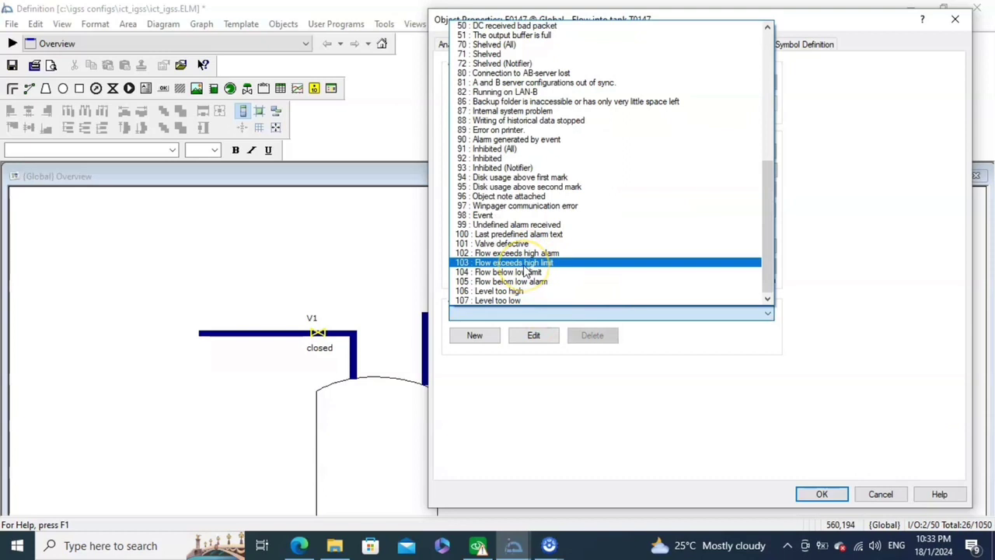
click(525, 266)
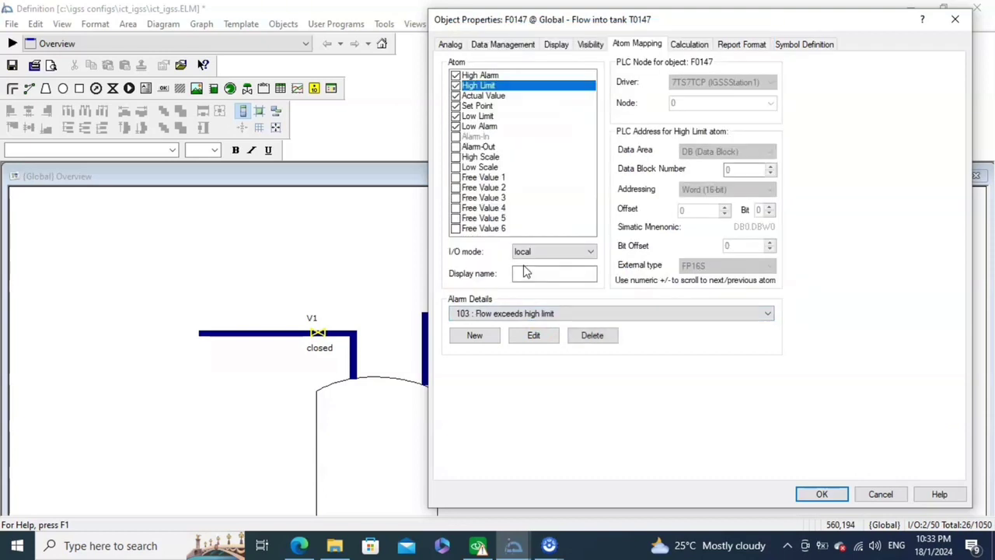
Assign alarm 104 "Flow below low limit" to F0147's Low Limit atom
click(483, 116)
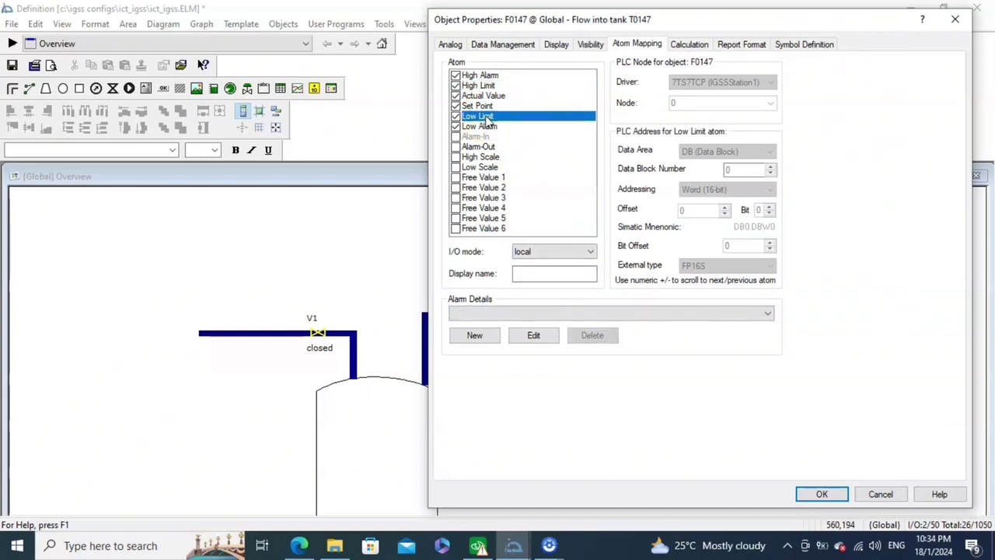
click(549, 312)
scroll(519, 229, down, 13)
scroll(519, 230, down, 4)
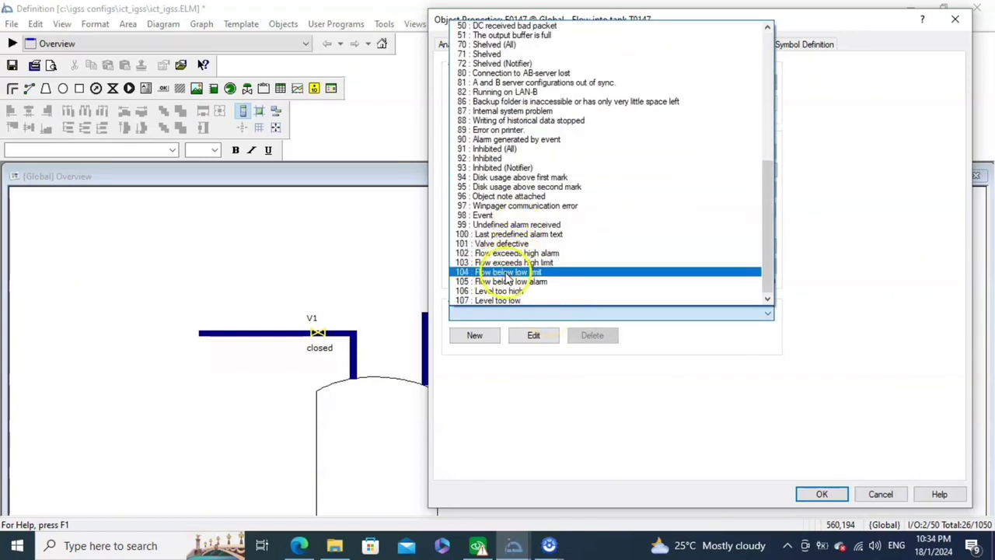
click(505, 271)
Assign alarm 105 "Flow belom low alarm" to F0147's Low Alarm atom
click(482, 126)
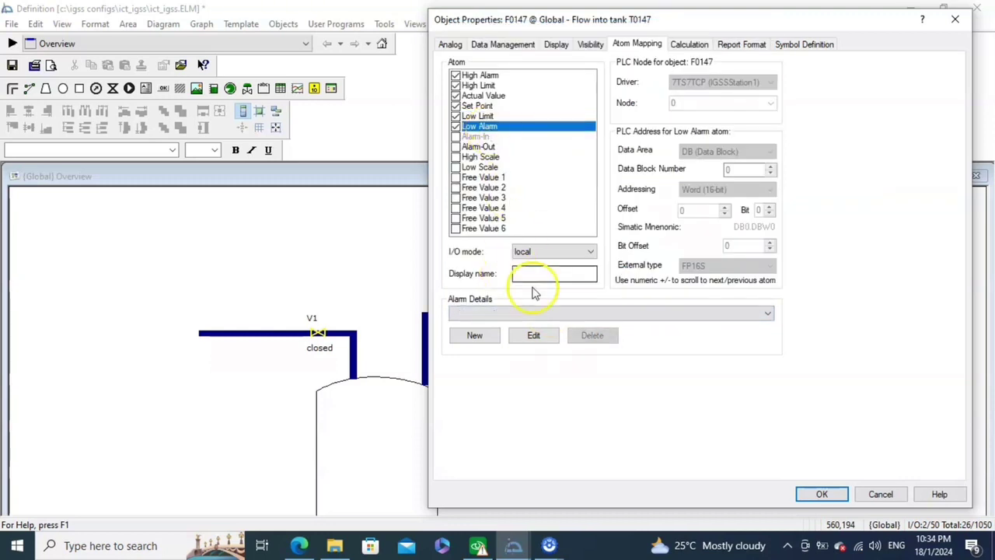
click(542, 313)
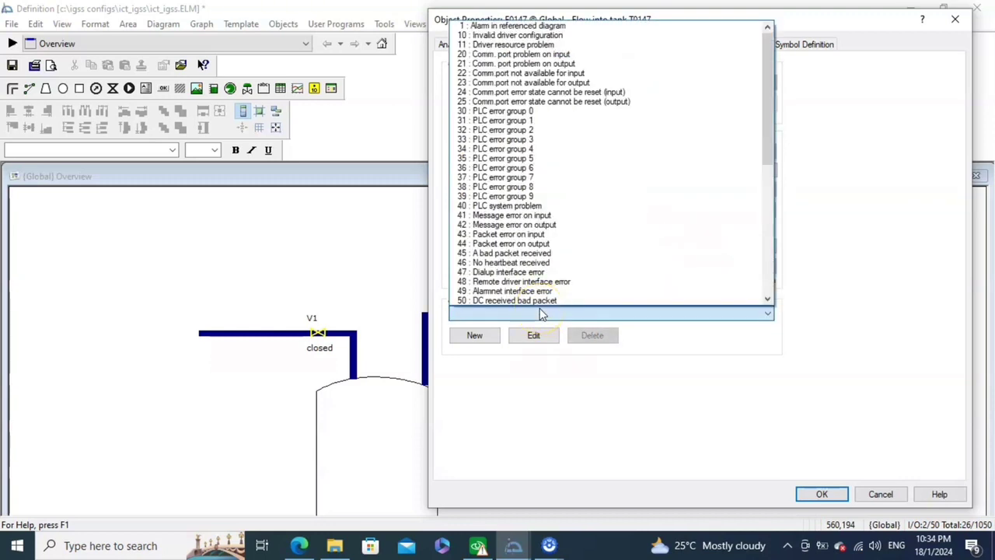
scroll(537, 264, down, 10)
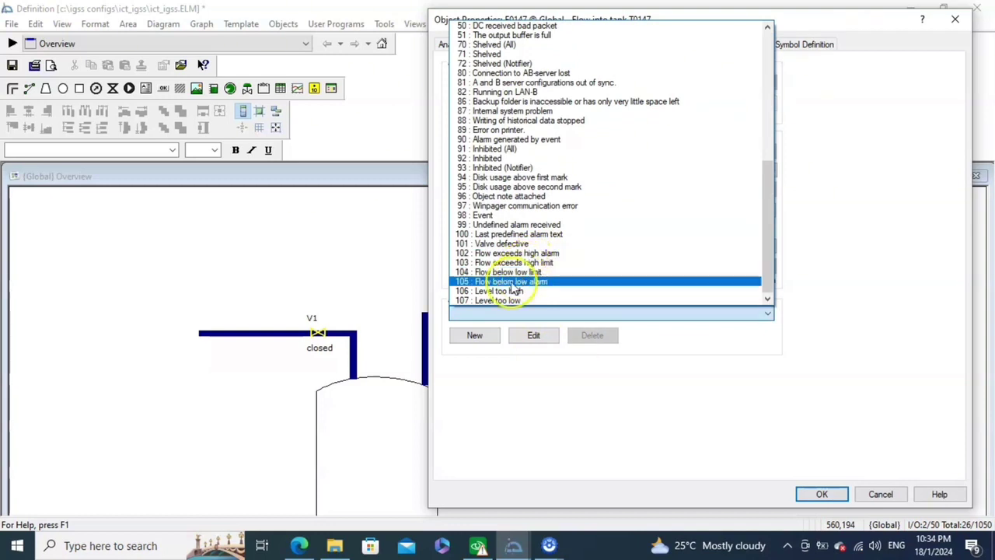
click(511, 282)
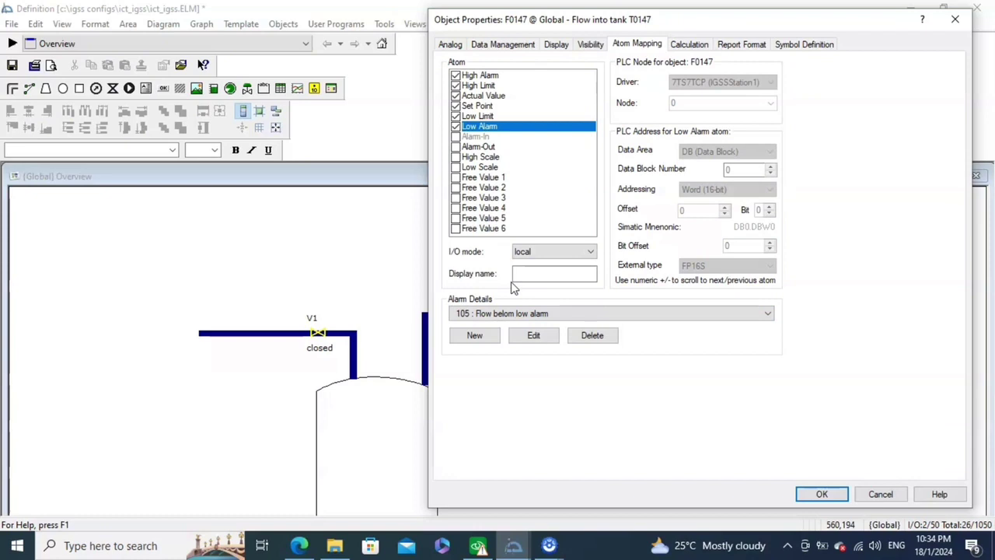
Set the I/O mode of F0147's Set Point atom to in and its data block number to 18
click(485, 96)
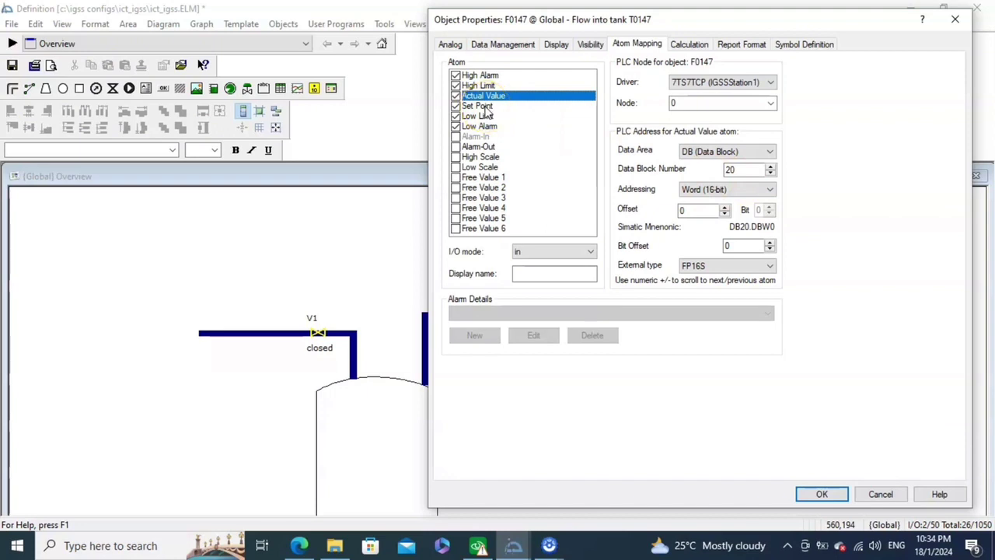
click(486, 108)
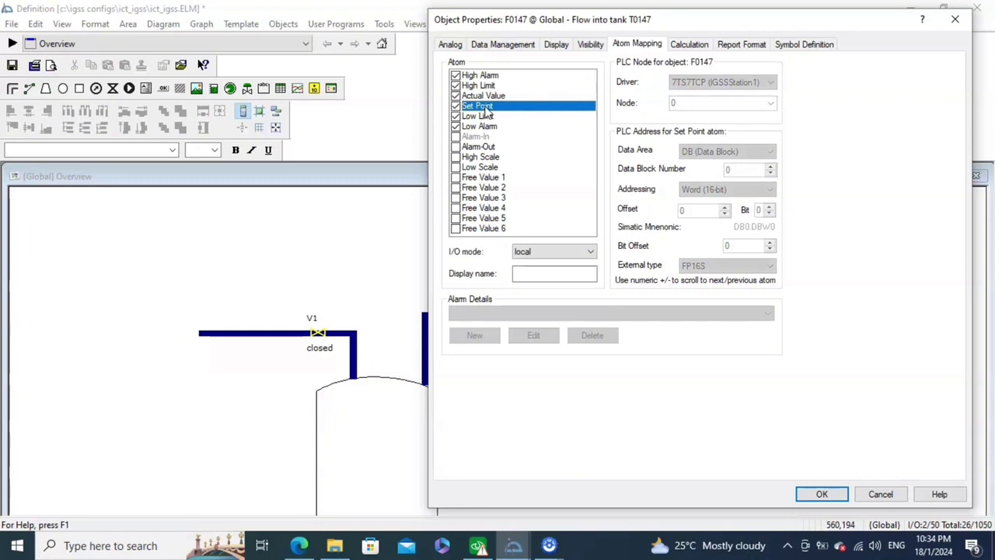
click(485, 96)
click(490, 107)
click(517, 251)
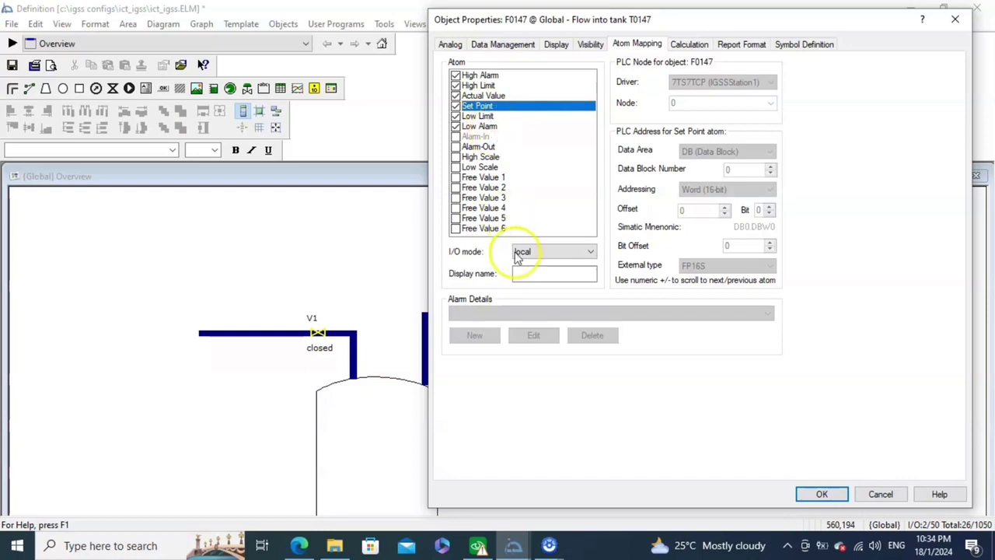
click(529, 273)
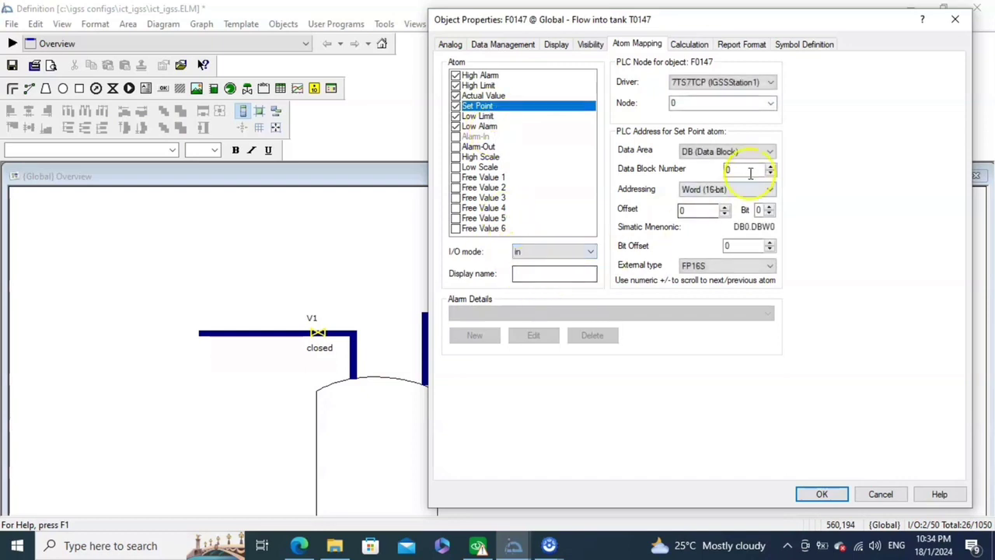
key(BackSpace)
text(18)
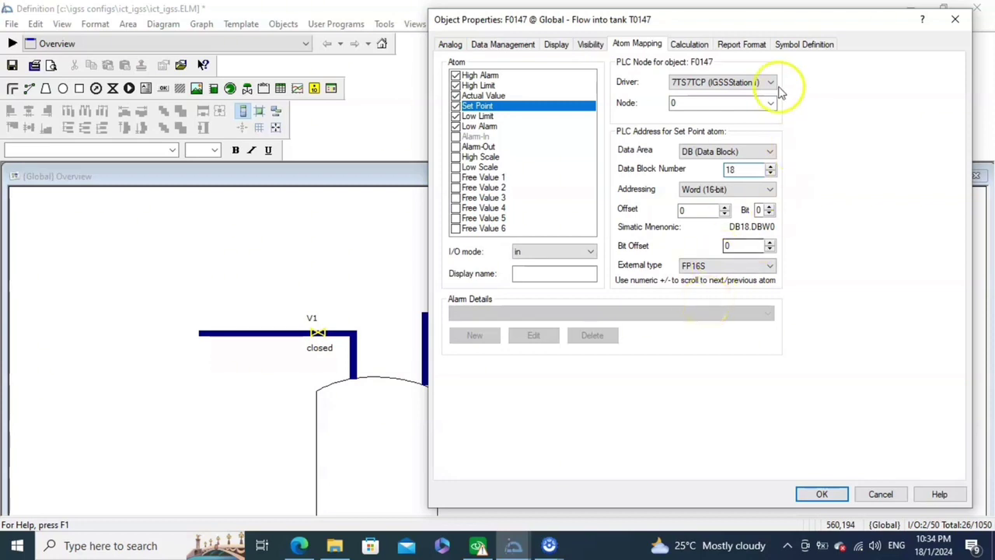
Set F0147's symbol color to the standard bright blue in its symbol definition
click(801, 45)
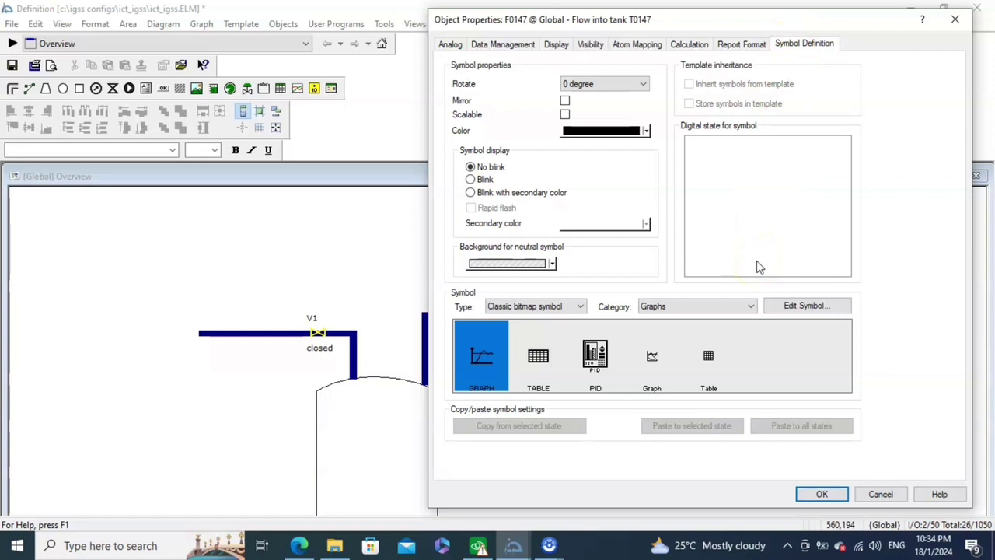
click(646, 132)
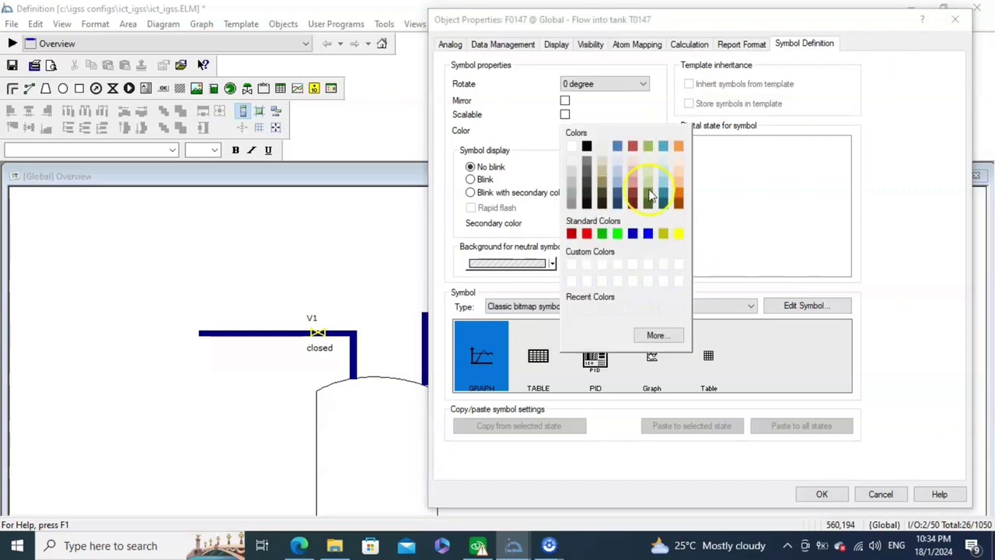
click(649, 234)
click(649, 234)
click(610, 270)
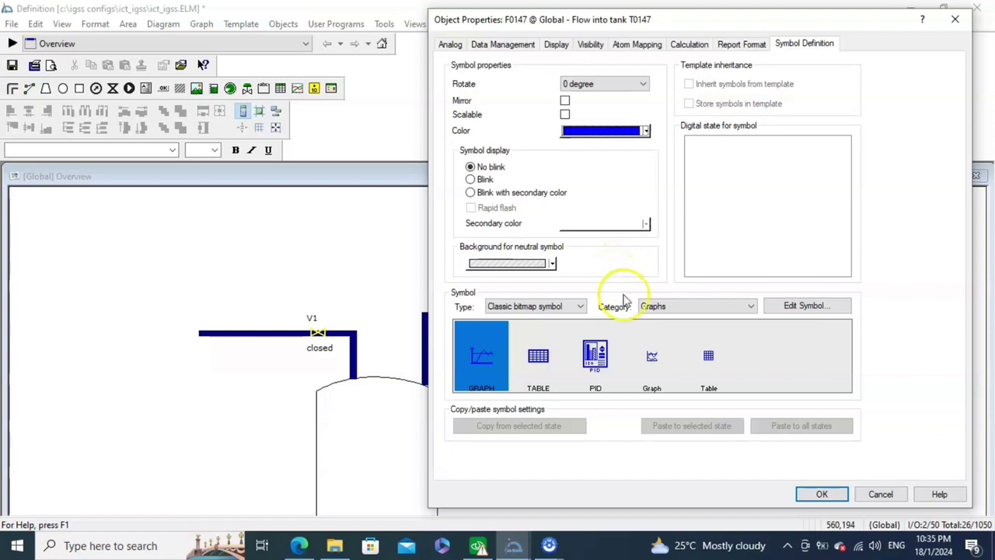
Look through the classic bitmap symbol categories and the png symbol library for a symbol suited to F0147
click(676, 308)
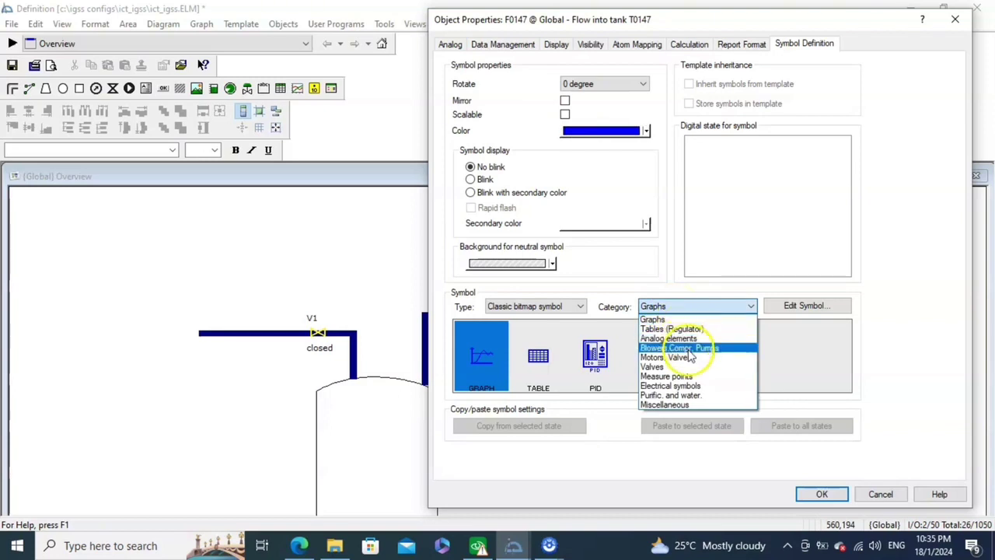
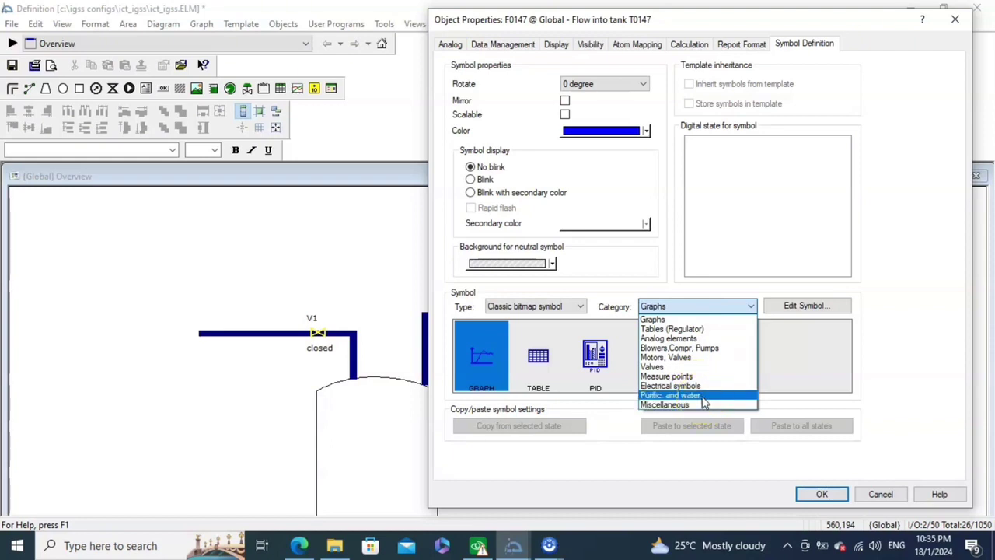
click(703, 398)
mouse_move(480, 393)
mouse_down()
mouse_move(531, 384)
mouse_move(642, 399)
mouse_move(816, 395)
mouse_move(468, 386)
mouse_up()
click(670, 307)
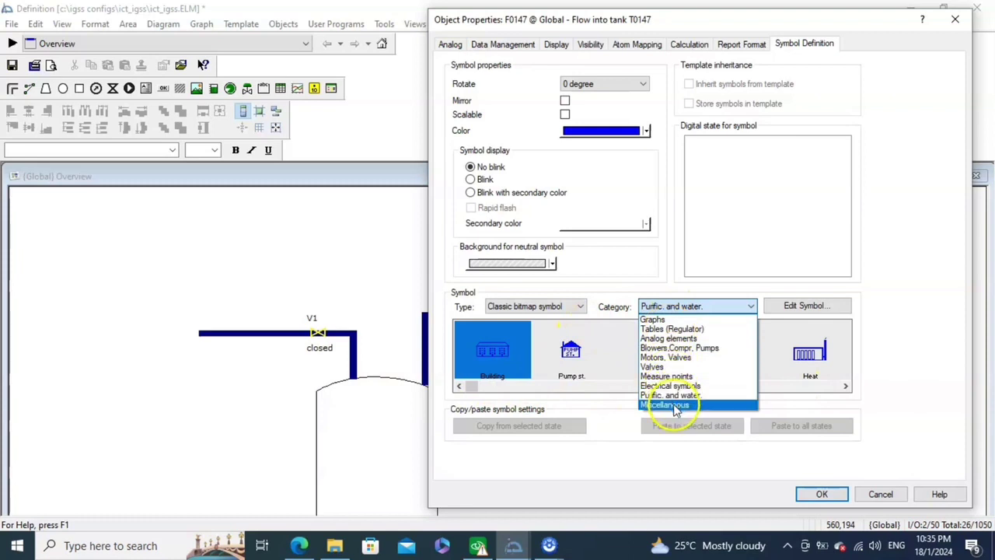
click(697, 348)
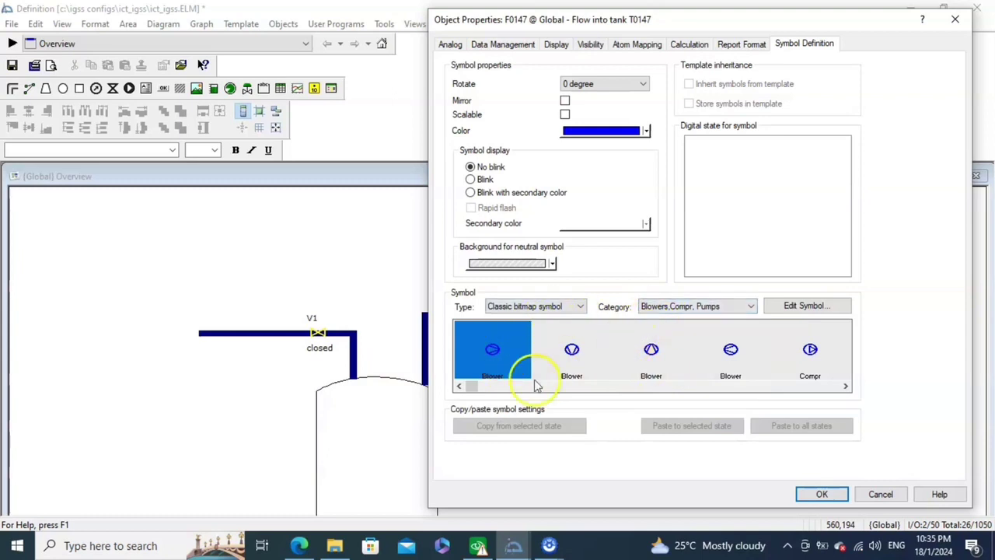
drag(469, 386, 857, 381)
click(535, 305)
click(544, 325)
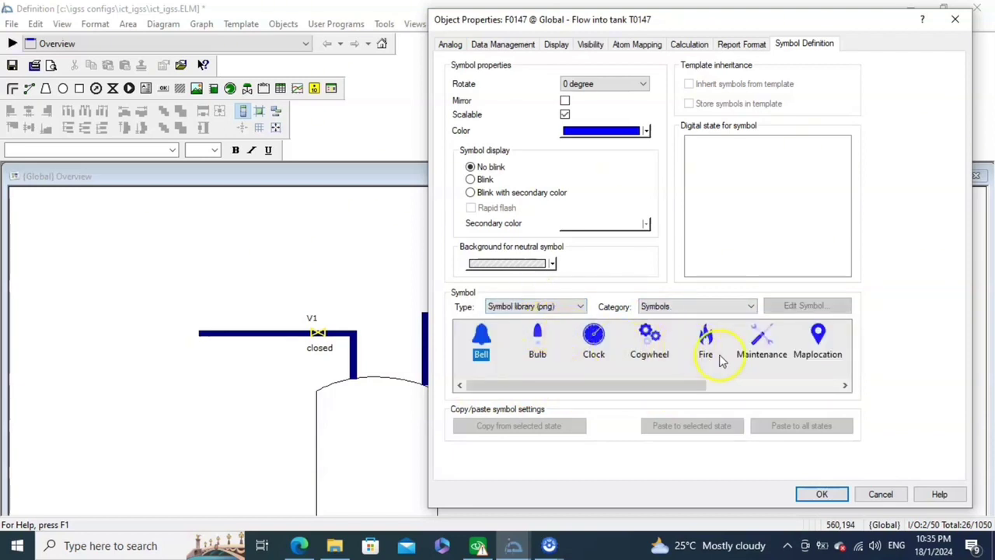
drag(682, 384, 827, 384)
click(755, 309)
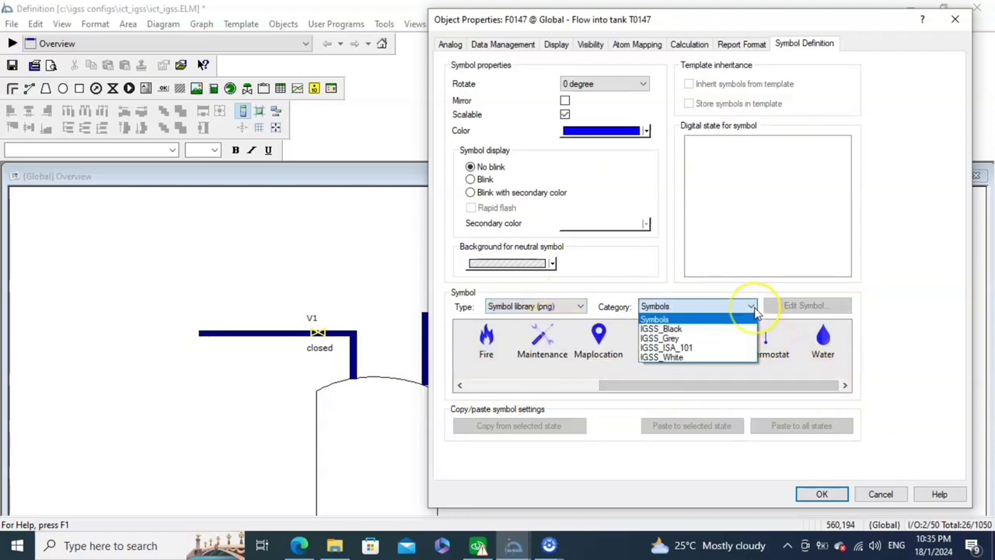
click(684, 320)
Give F0147 the house-shaped Pump st. classic bitmap symbol from the Purific. and water. category and apply its properties
click(575, 306)
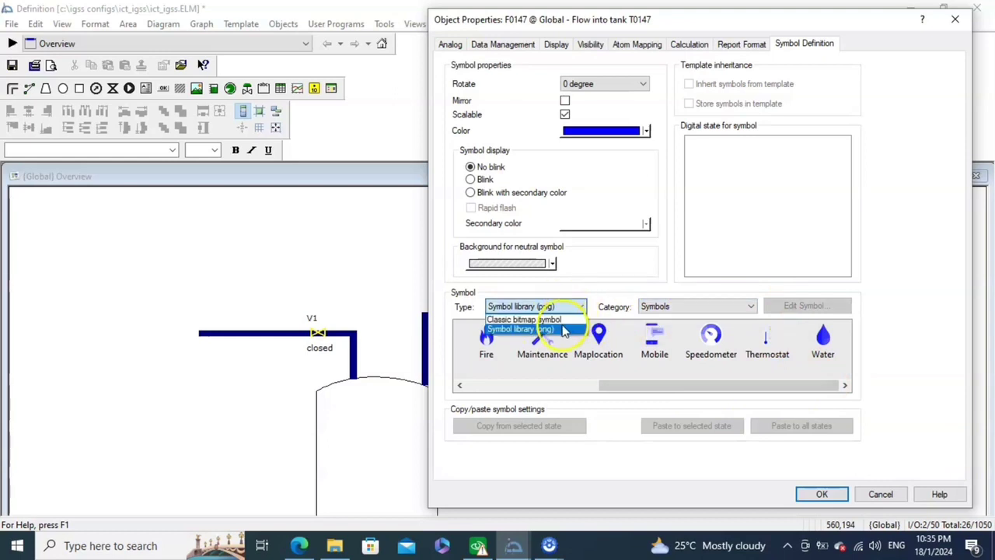
click(562, 320)
click(677, 306)
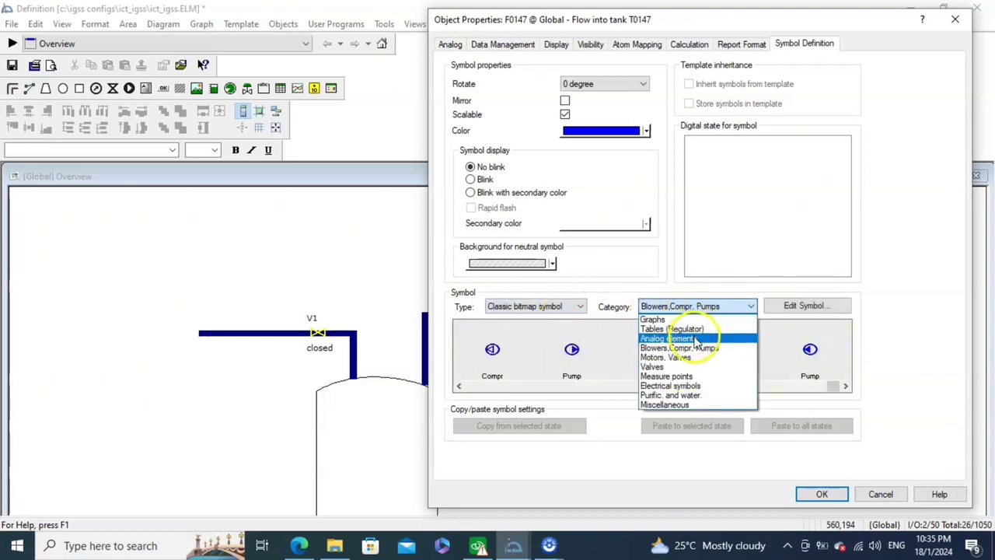
click(688, 397)
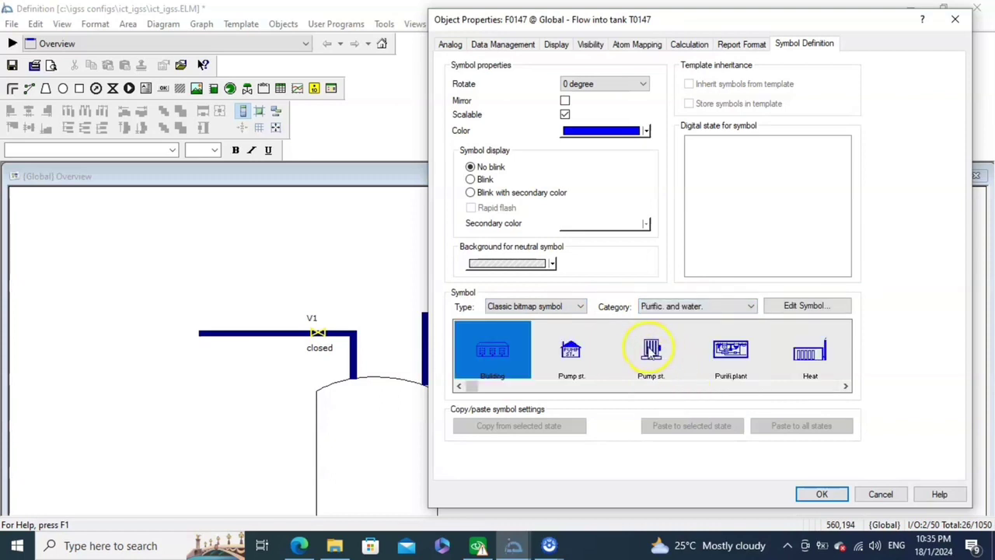
click(572, 351)
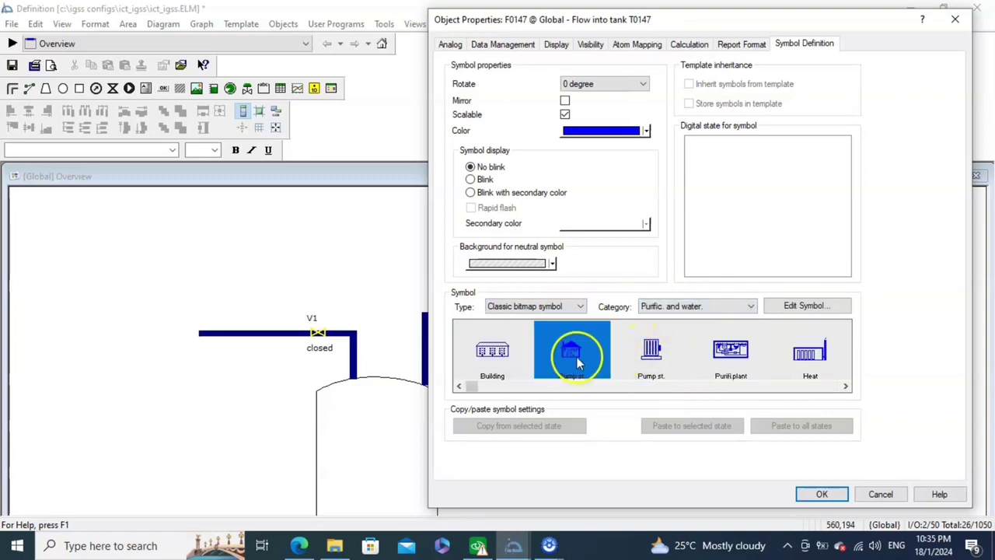
click(797, 495)
click(687, 385)
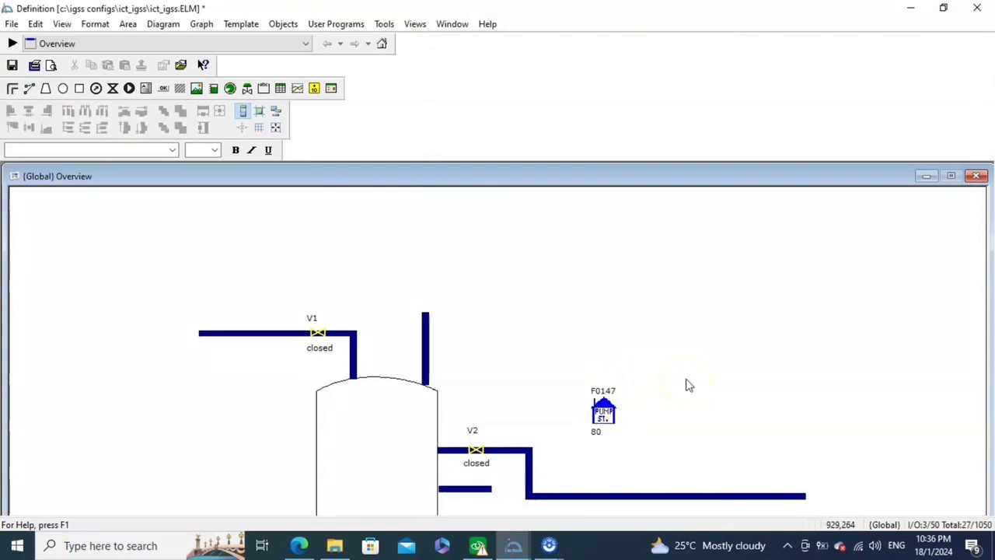
Create a new analog object named L0147 with the description "water level in tank T0147"
click(281, 24)
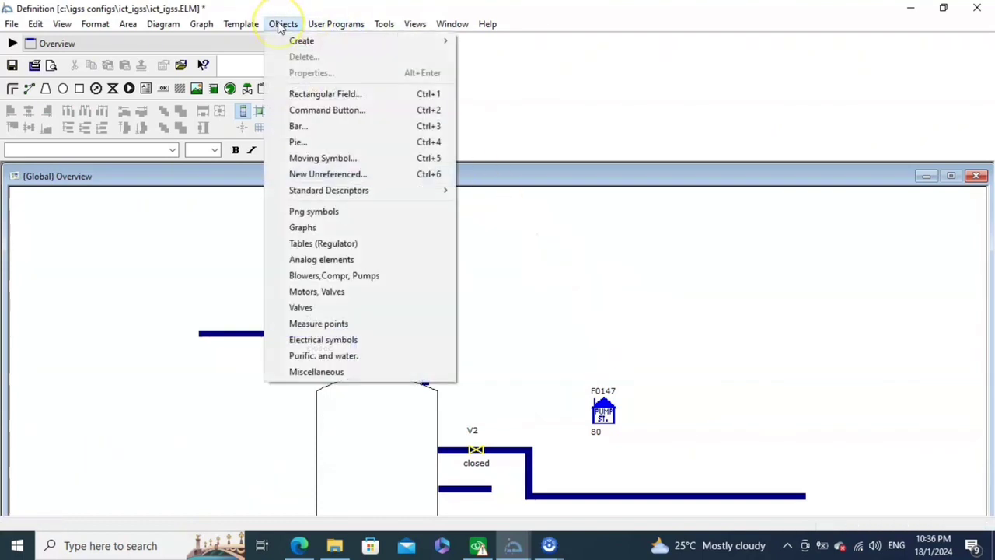
mouse_move(295, 38)
mouse_move(573, 41)
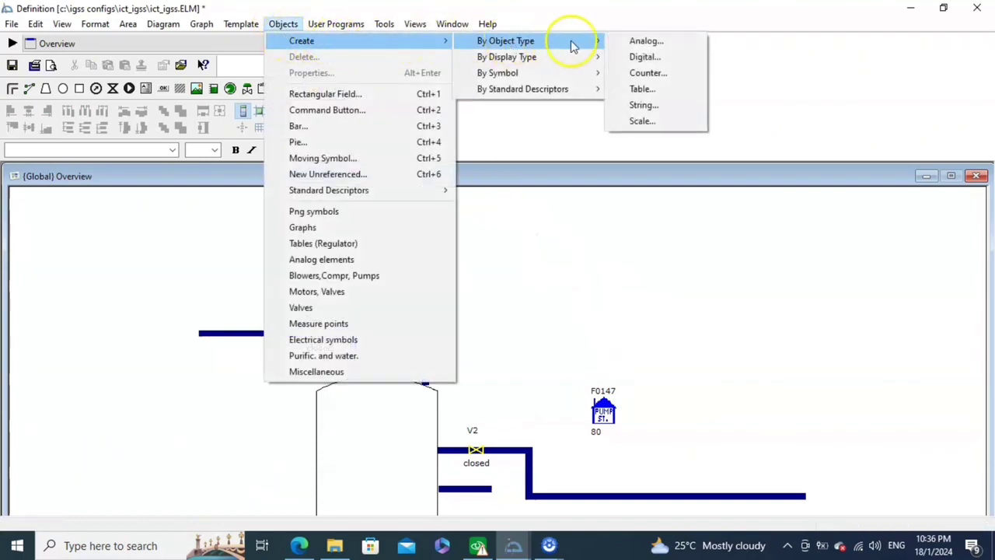
click(639, 42)
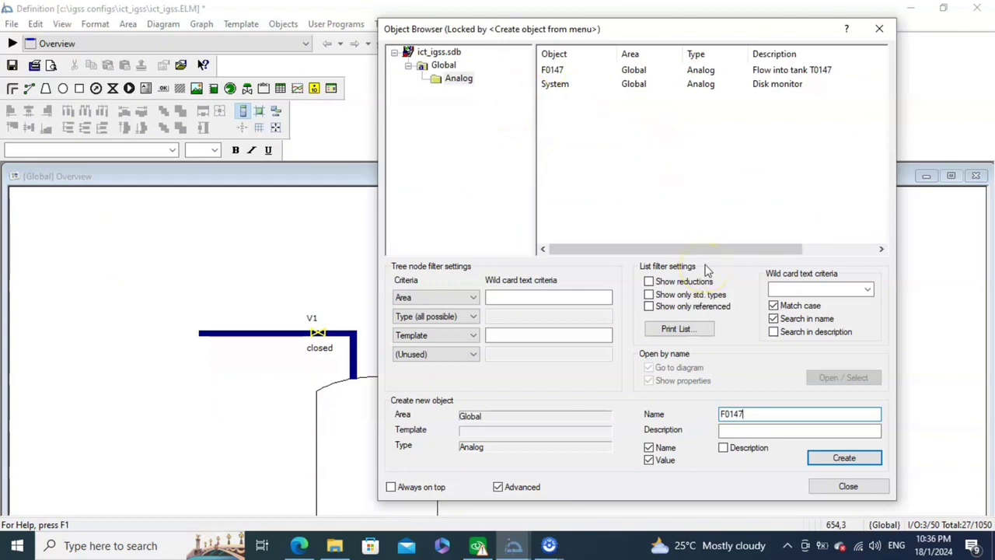
drag(766, 414, 687, 417)
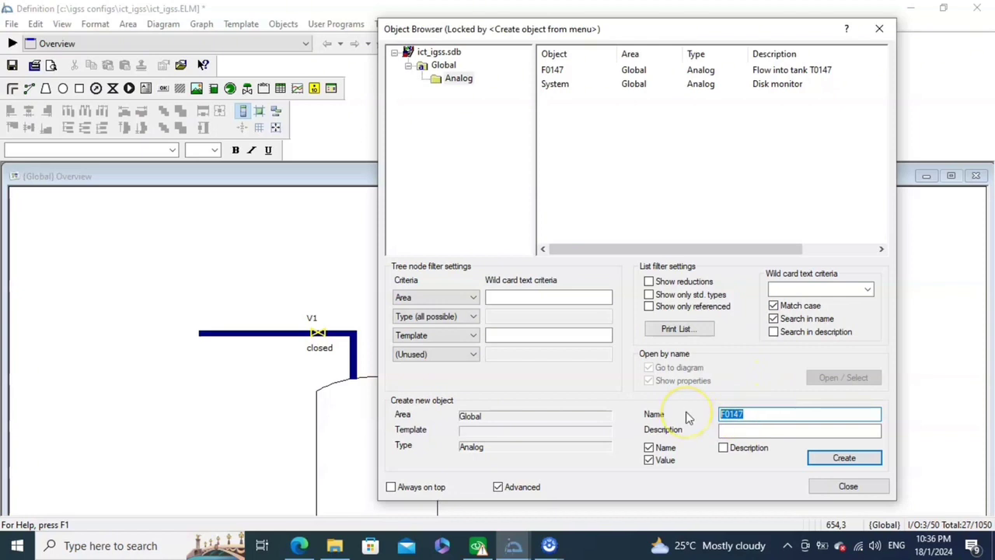
text(L)
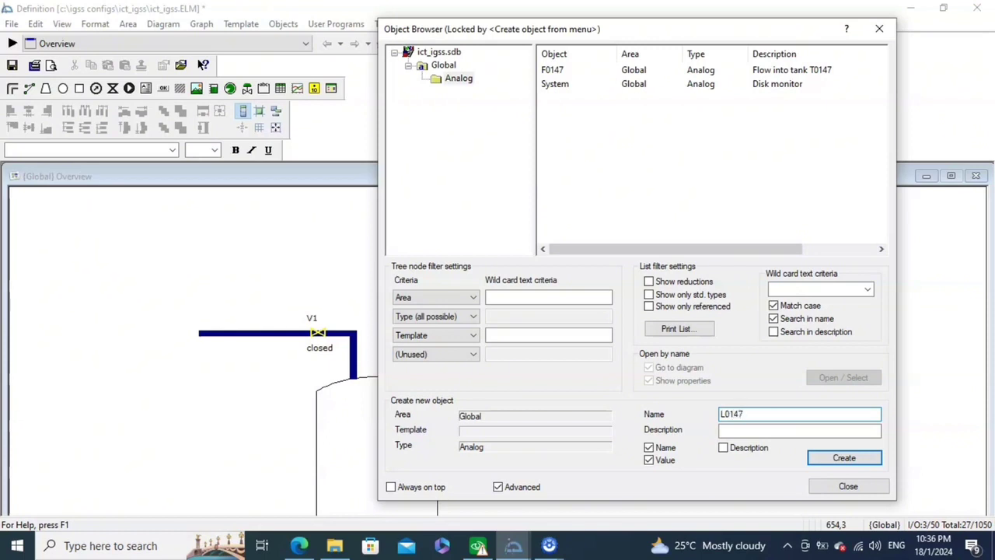
click(733, 433)
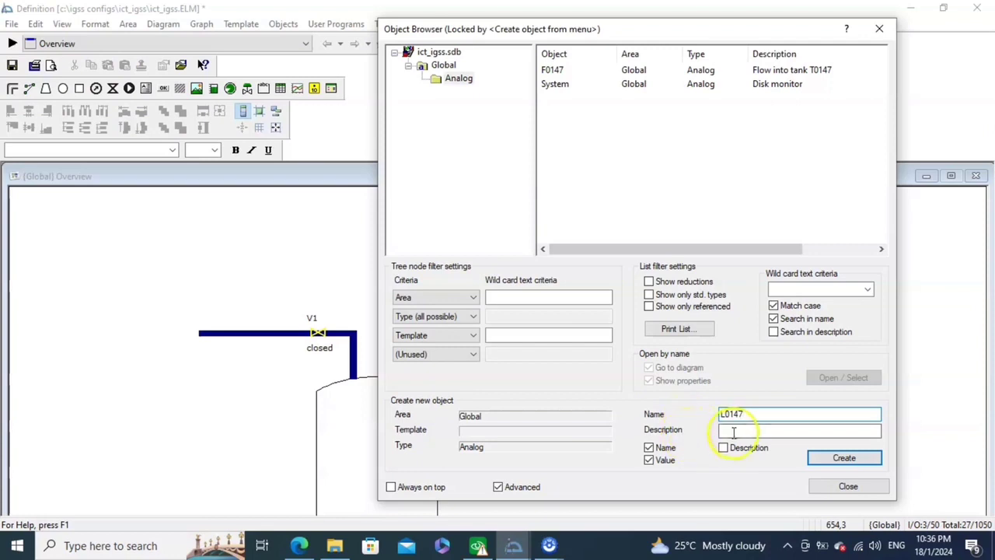
text(water leve)
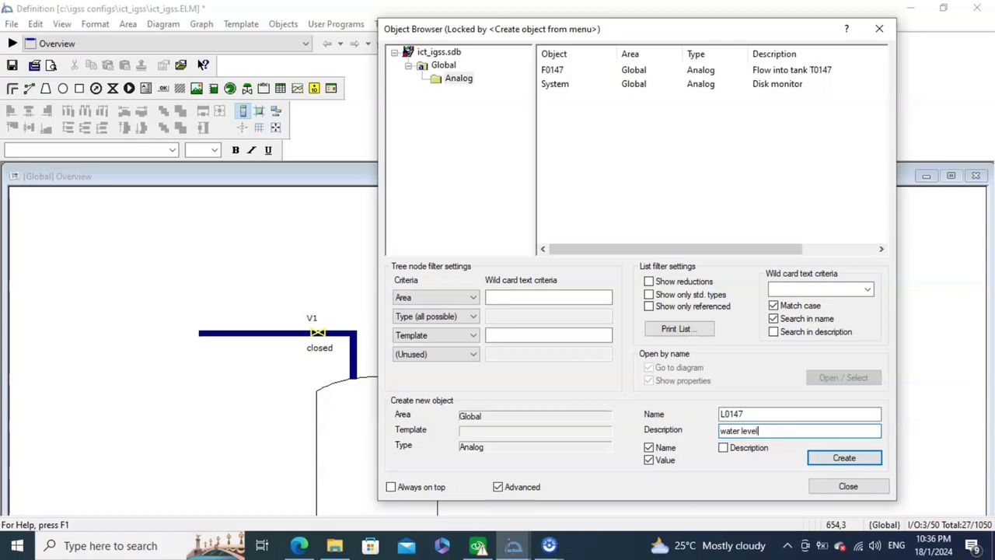
text(l in tank T0147)
click(818, 464)
click(818, 463)
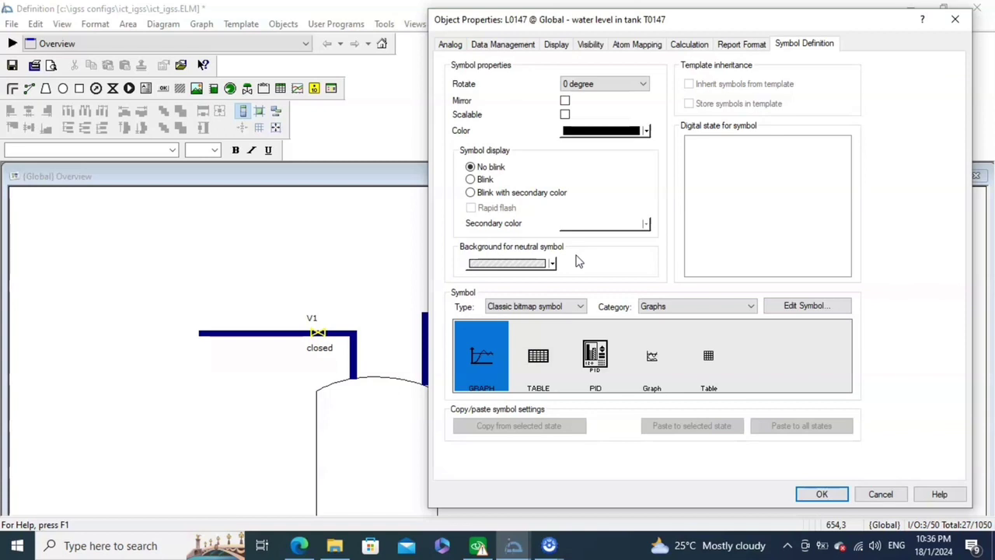
Set L0147's maximum value to 1000
click(452, 44)
double_click(540, 123)
text(1)
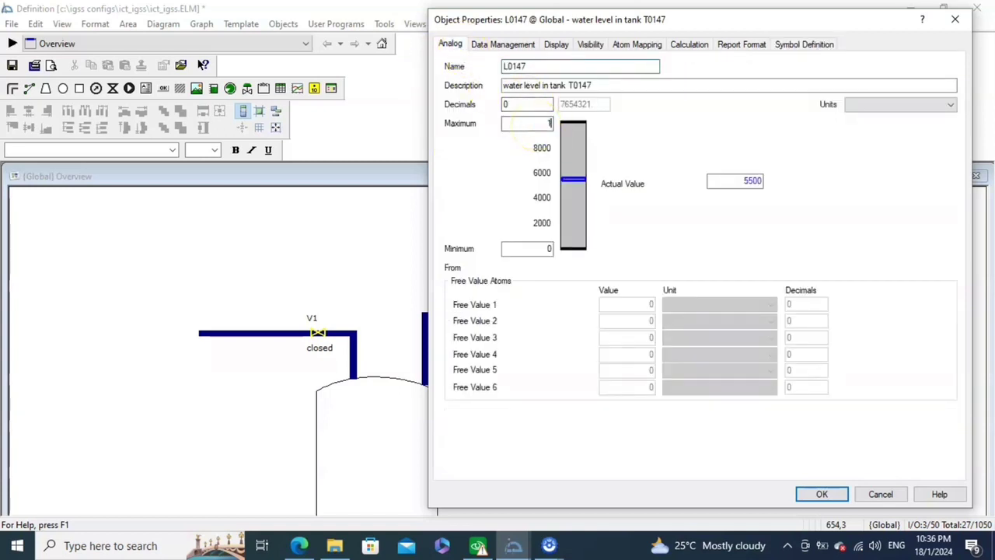
text(000)
click(582, 151)
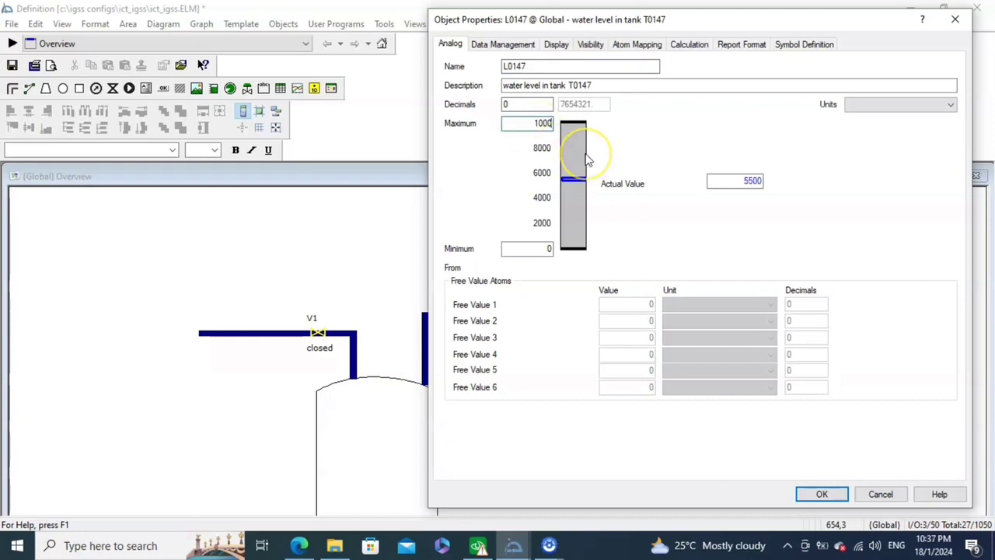
click(573, 147)
Set L0147's units to L and its actual value to 150
click(872, 107)
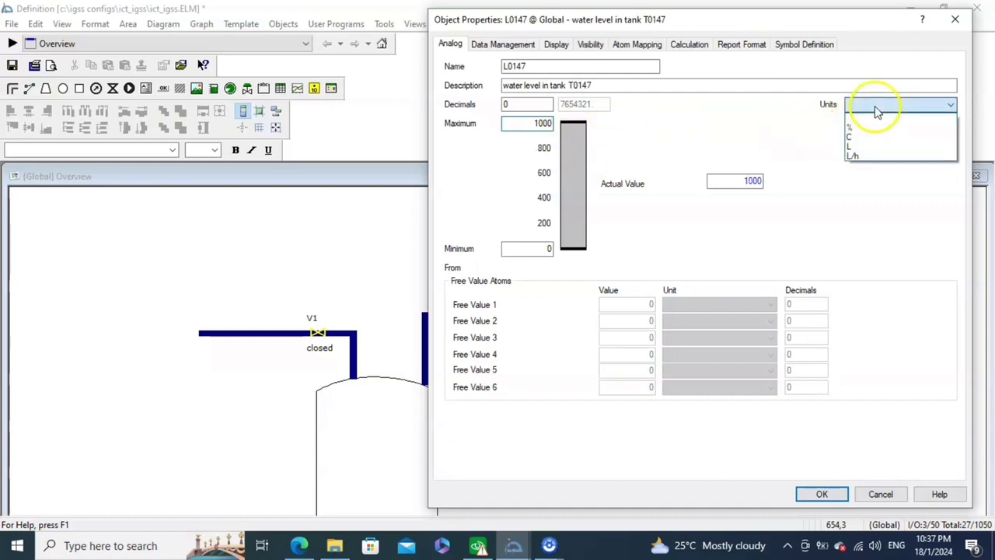
click(877, 147)
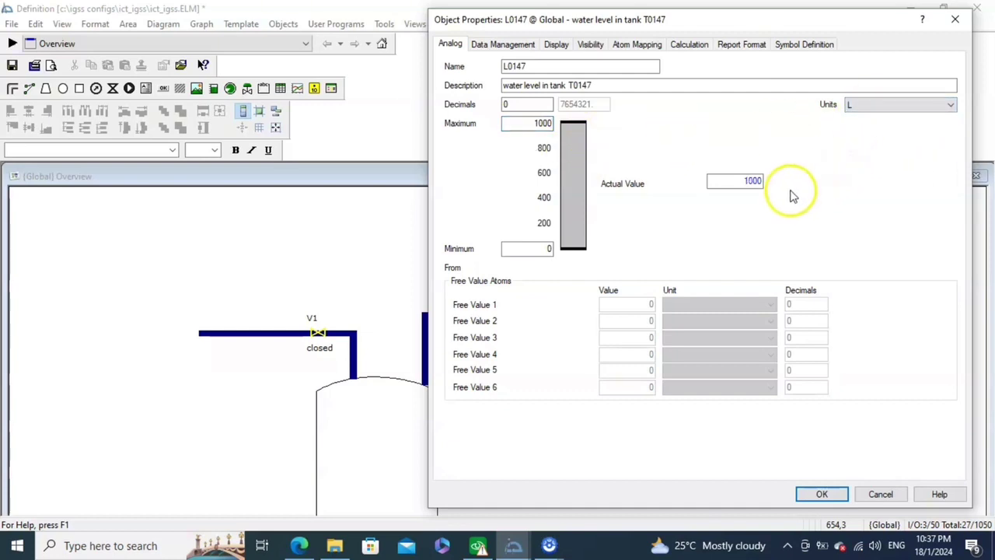
double_click(746, 181)
text(1)
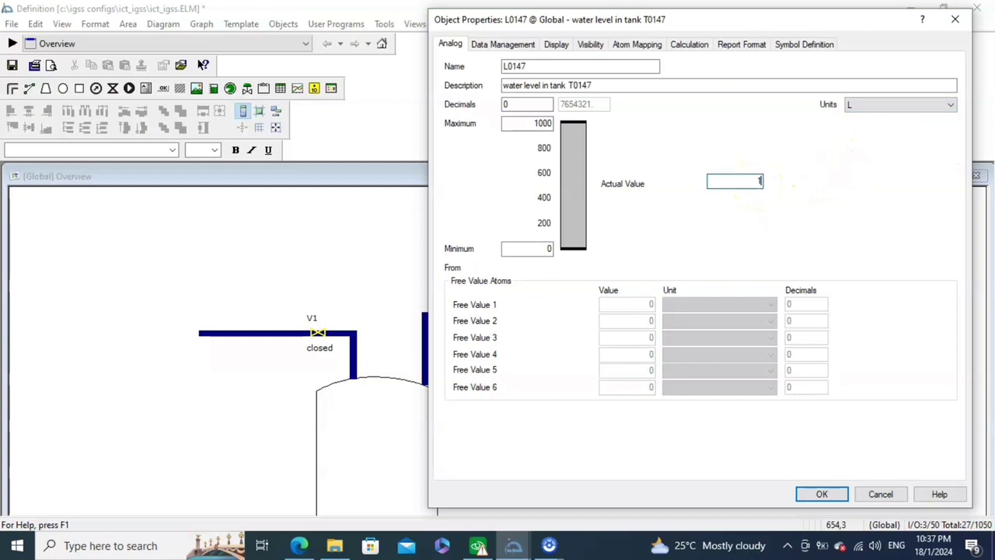
text(50)
Enable the High Alarm, High Limit, Set Point, Low Limit and Low Alarm atoms for L0147
click(639, 47)
click(456, 76)
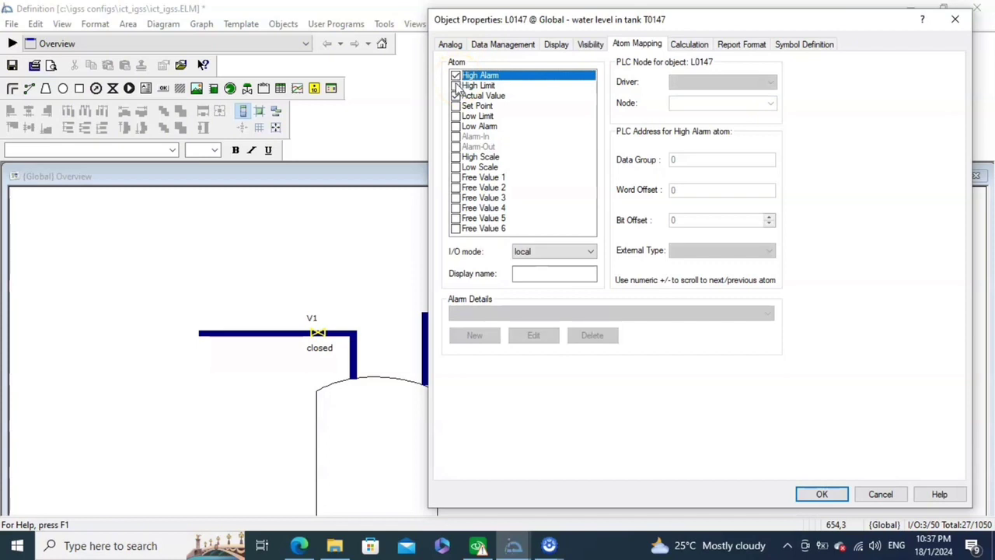
click(457, 86)
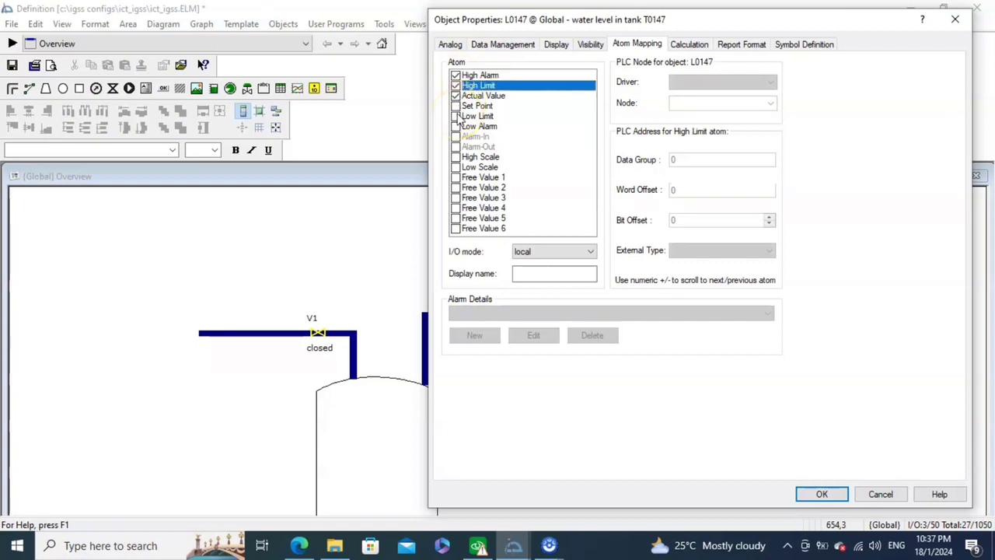
click(457, 116)
click(456, 126)
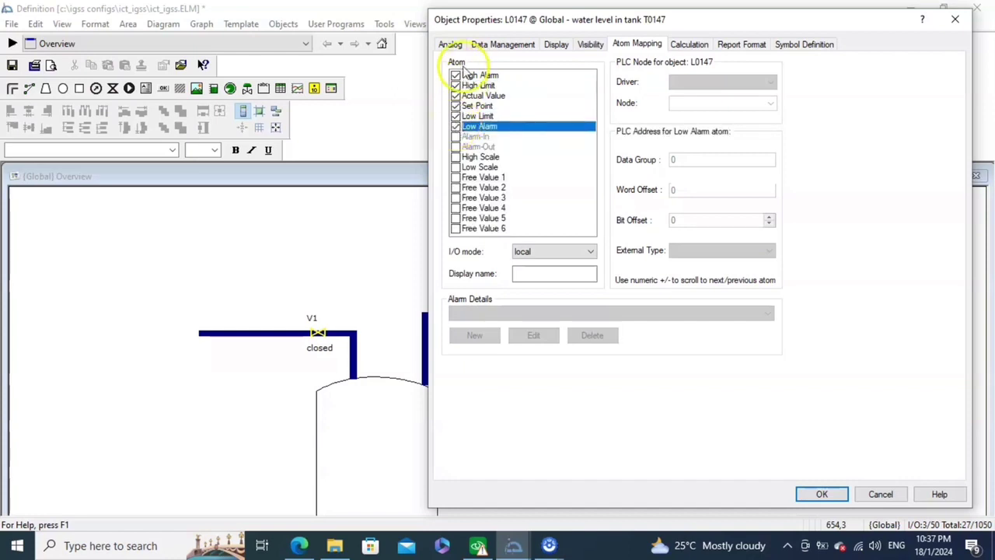
Activate the High Alarm and Low Alarm for L0147 and set the High Alarm value to 900
click(450, 45)
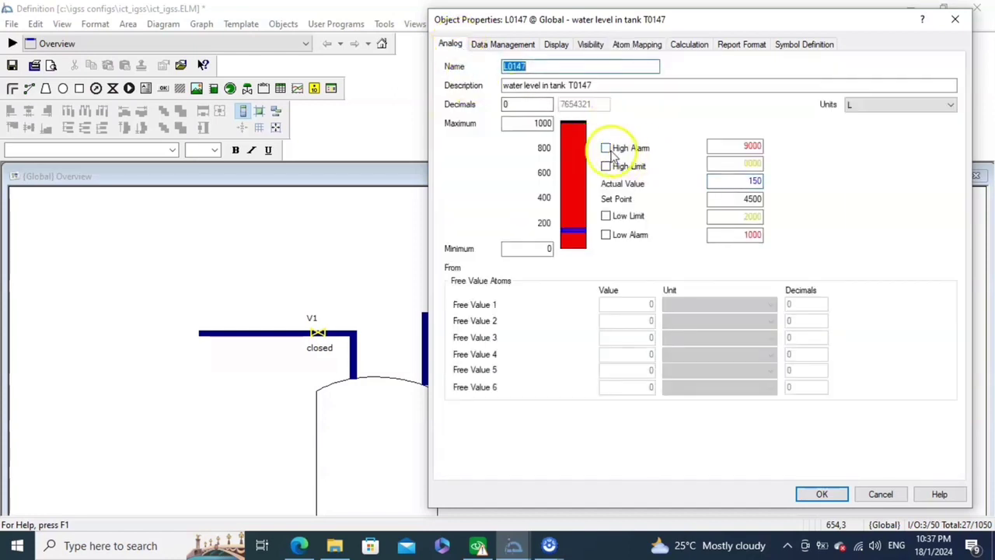
click(606, 148)
click(608, 235)
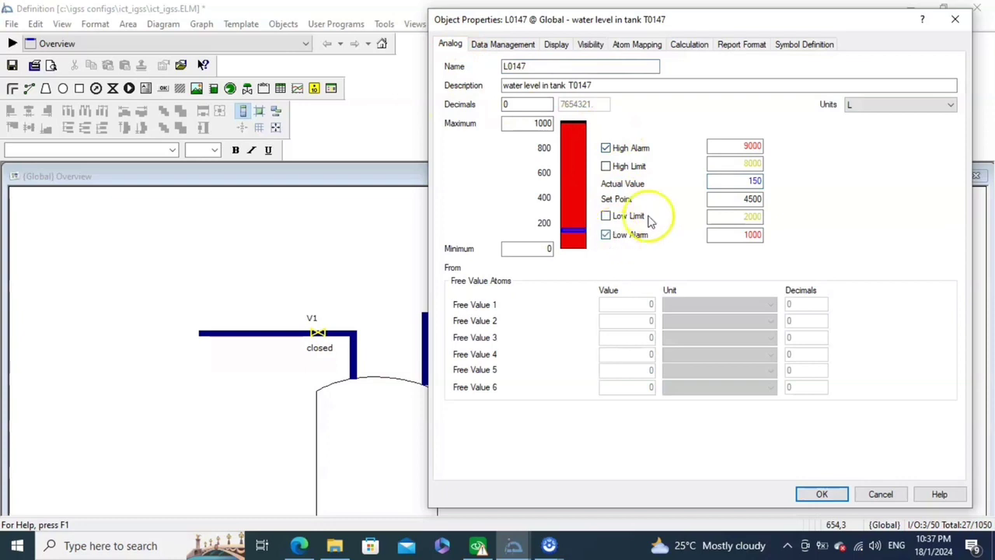
double_click(756, 150)
text(900)
Set L0147's High Limit, Set Point and Low Limit values to 1000
double_click(752, 164)
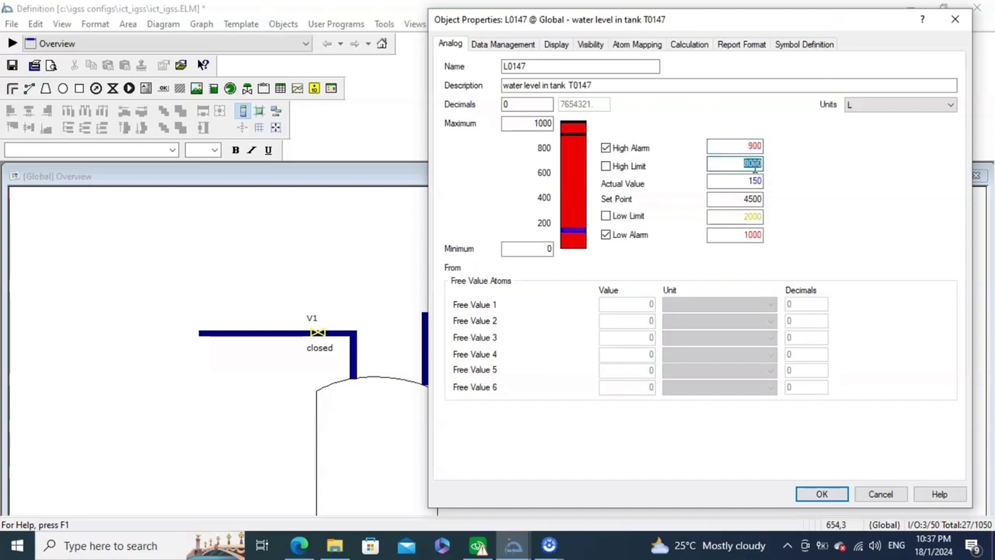
key(BackSpace)
text(8)
double_click(754, 199)
text(1000)
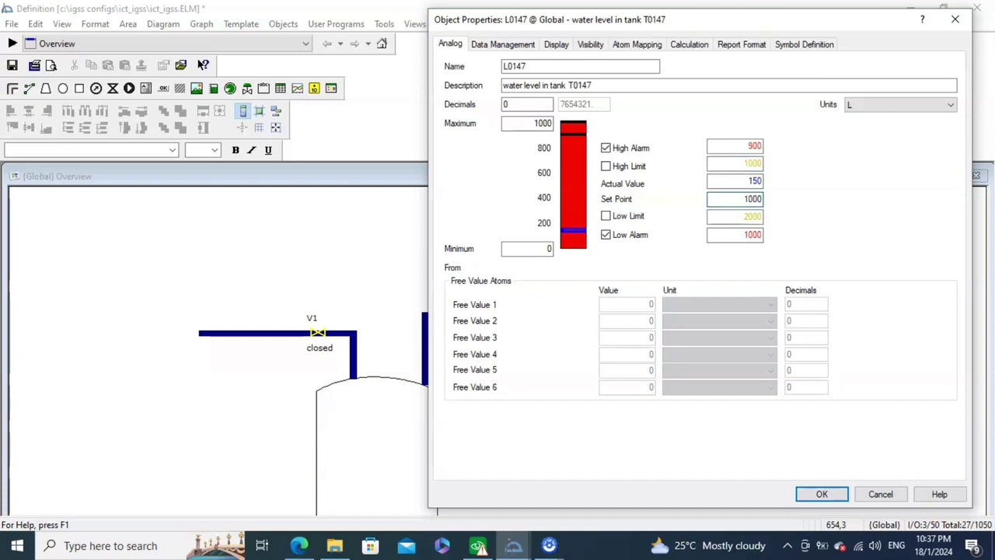
click(749, 217)
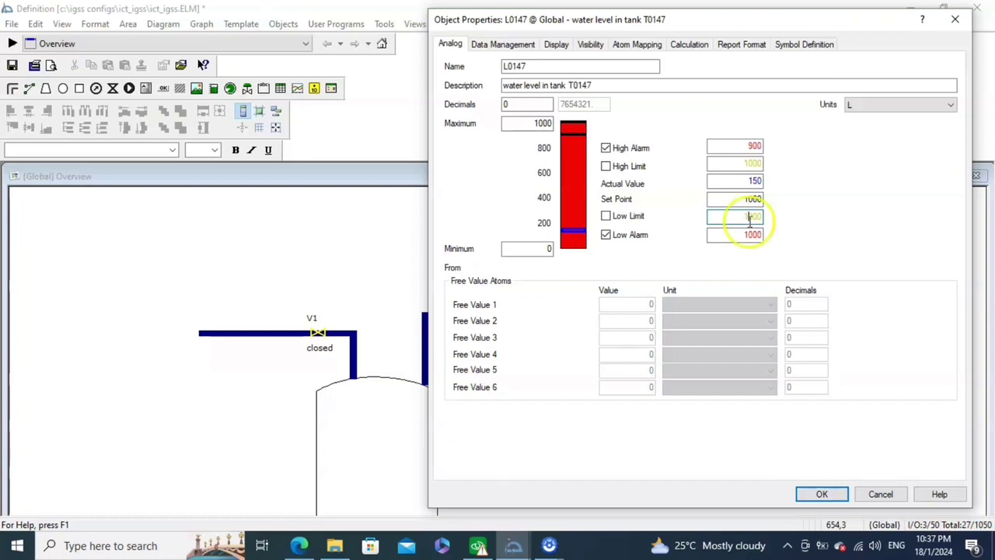
Set L0147's Low Alarm value to 50 and dismiss the missing-alarm message
double_click(751, 233)
text(50)
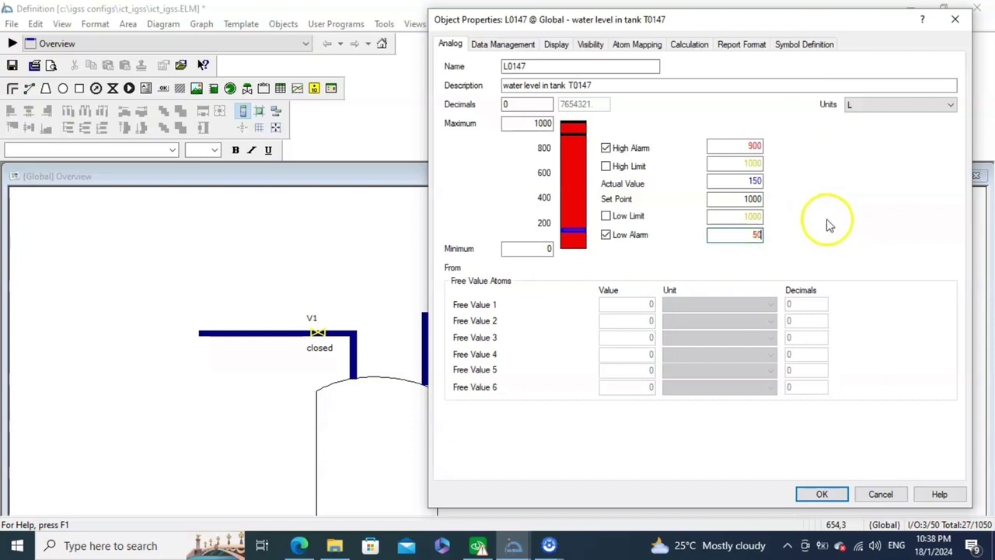
key(ctrl+Tab)
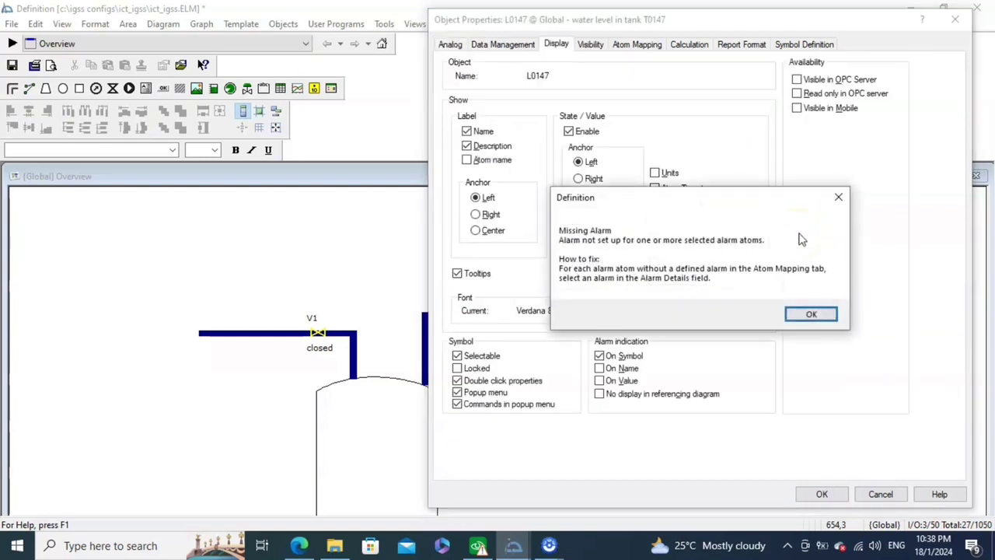
click(838, 200)
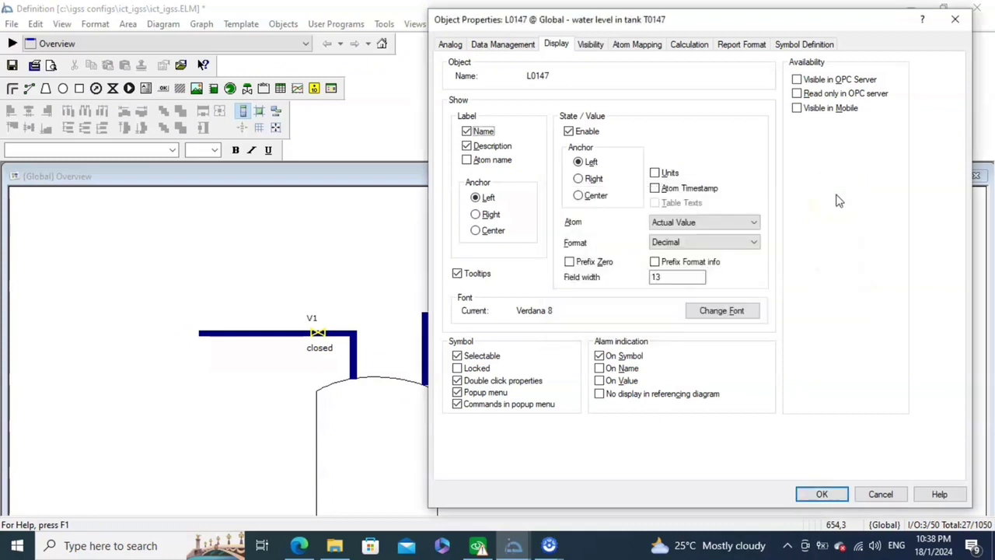
click(506, 45)
click(450, 44)
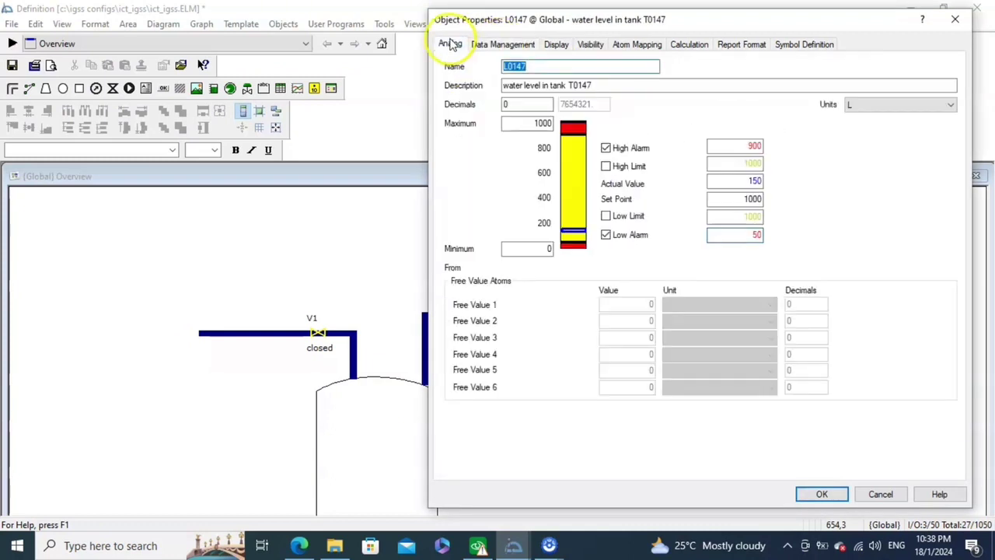
Set L0147's base interval to 10 minutes and enable Average data reduction
click(498, 48)
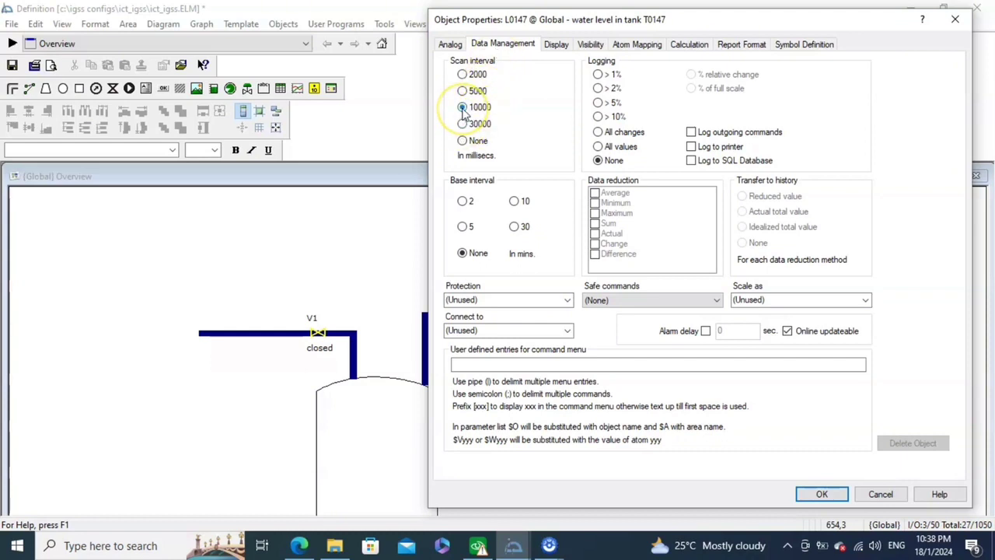
click(514, 201)
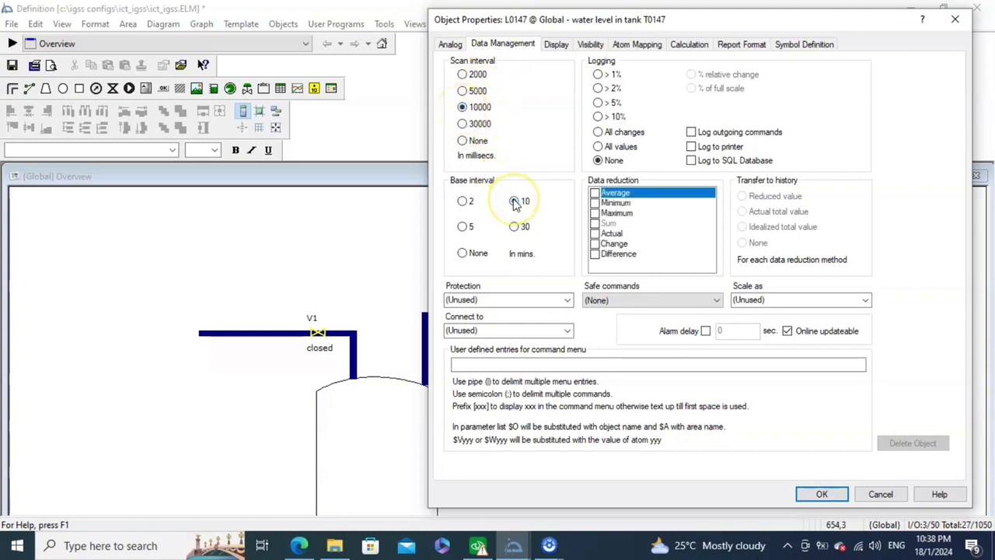
click(595, 193)
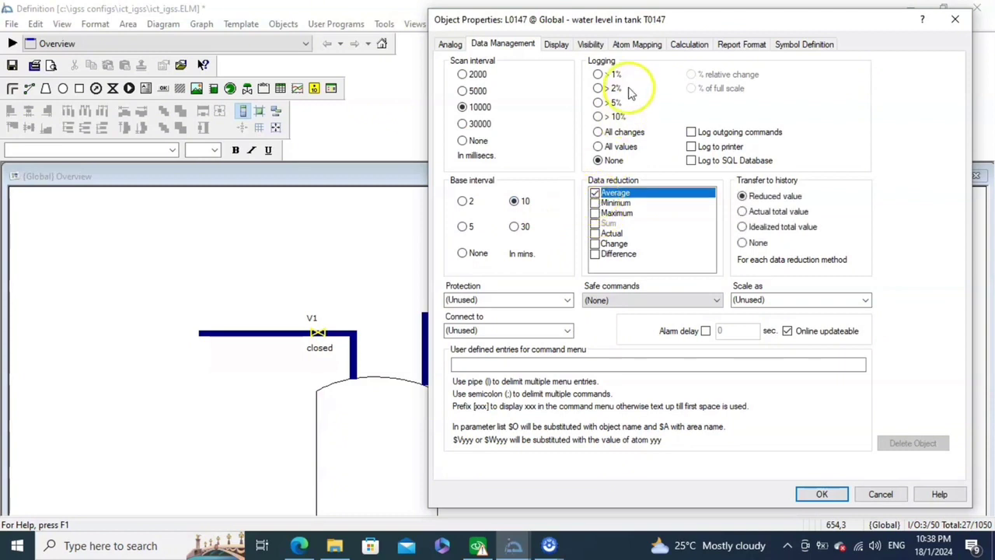
Disable the High Limit, Low Limit and Set Point atoms for L0147
click(620, 46)
click(632, 102)
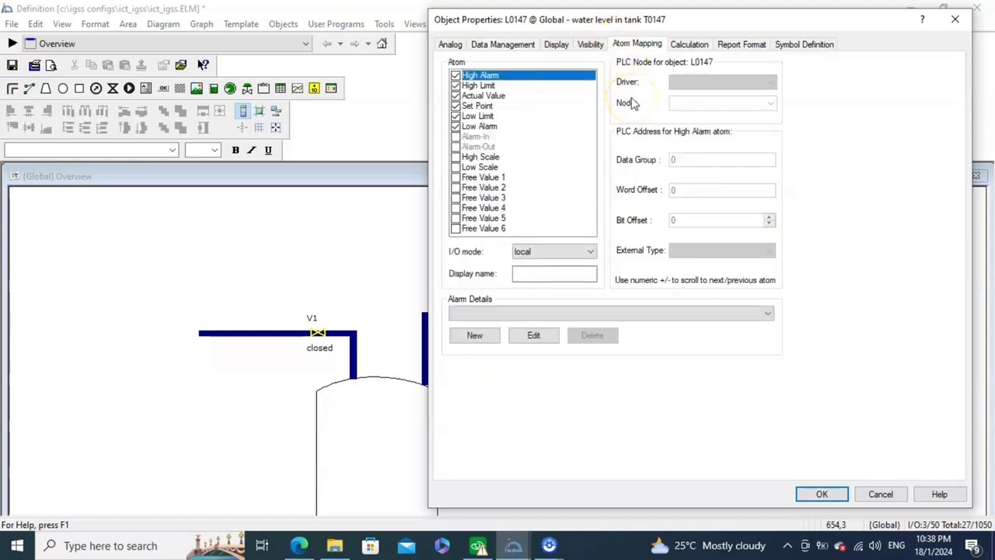
click(493, 97)
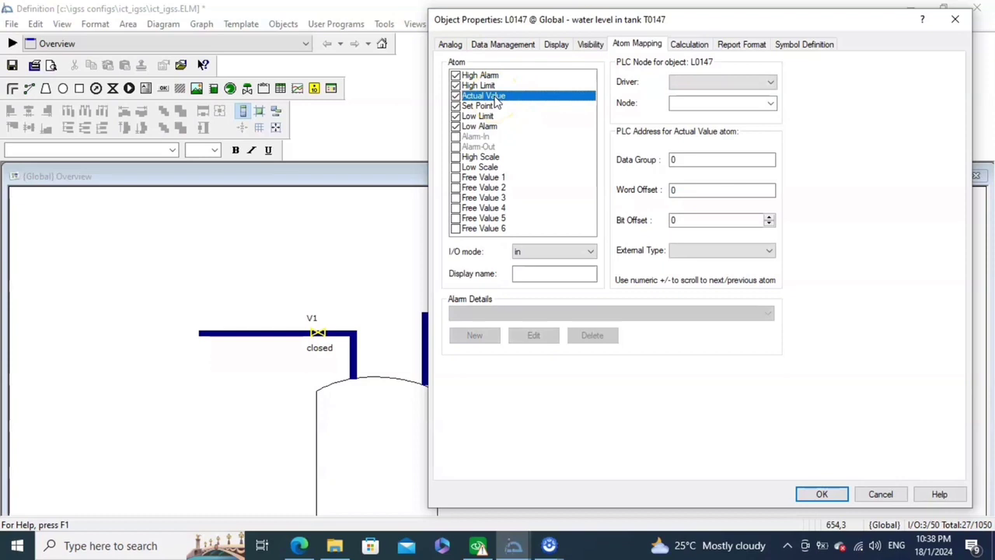
click(456, 85)
click(455, 116)
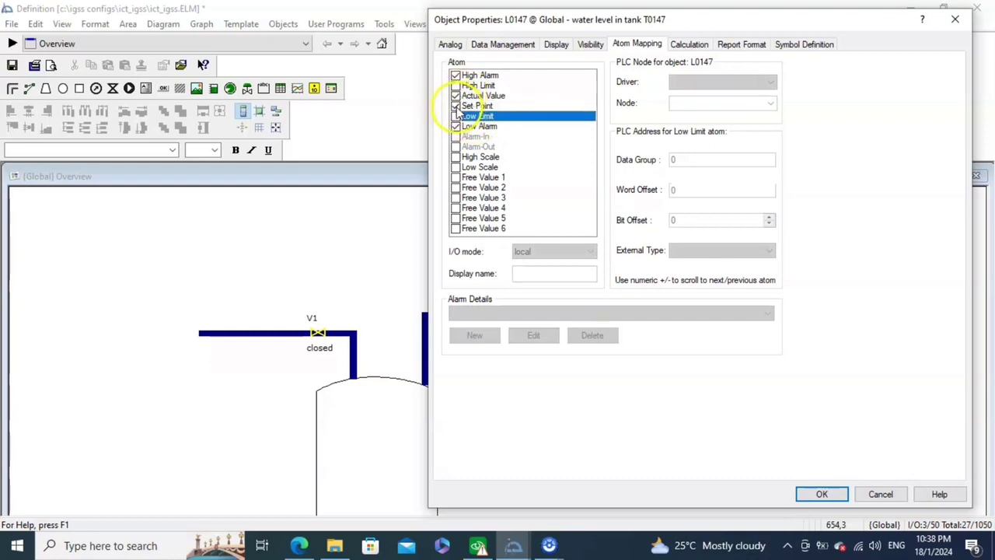
click(456, 106)
Map L0147's Actual Value atom to driver 7TS7TCP (IGSSStation1) with data block number 20 and offset 1
click(476, 75)
click(483, 95)
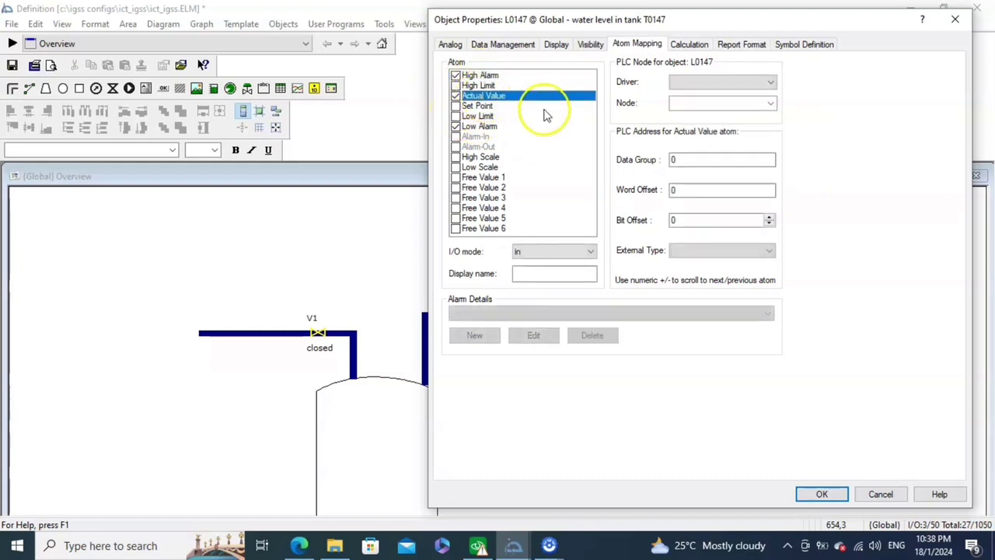
click(719, 82)
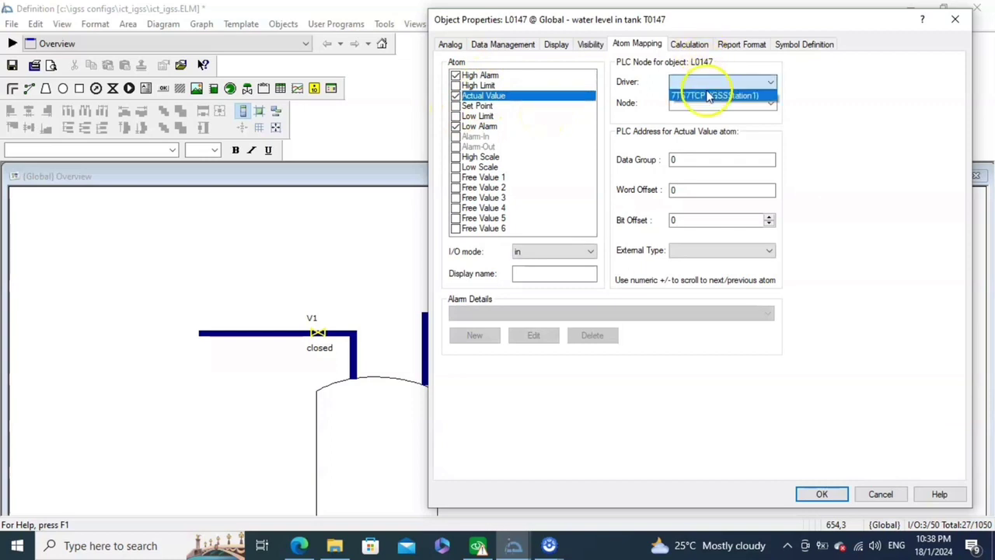
click(725, 96)
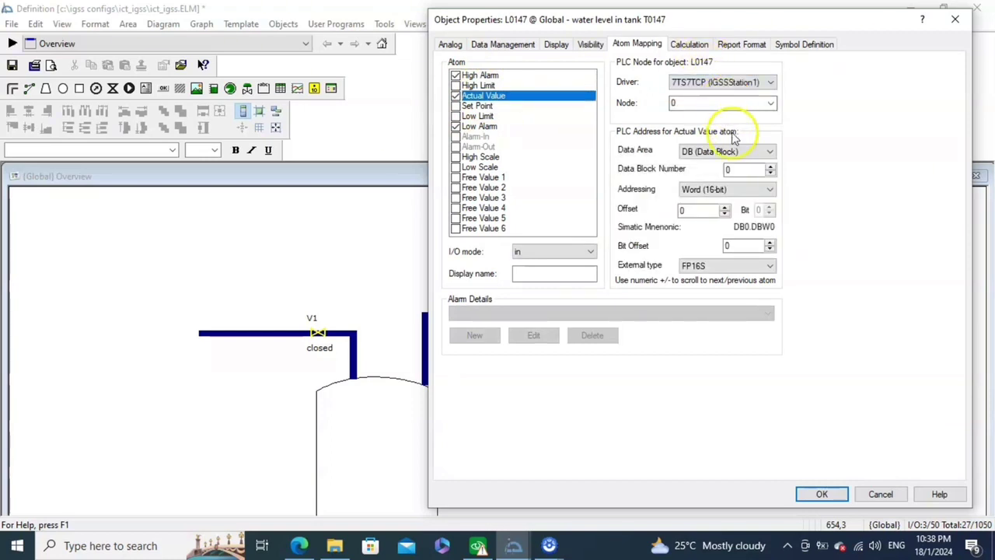
click(732, 171)
text(20)
click(725, 207)
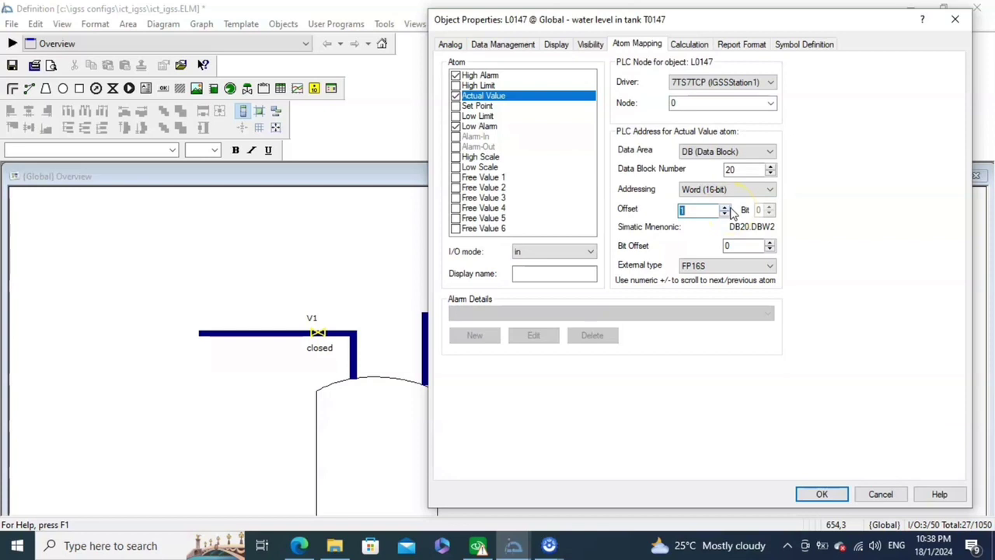
Select L0147's High Alarm atom for alarm configuration
click(490, 75)
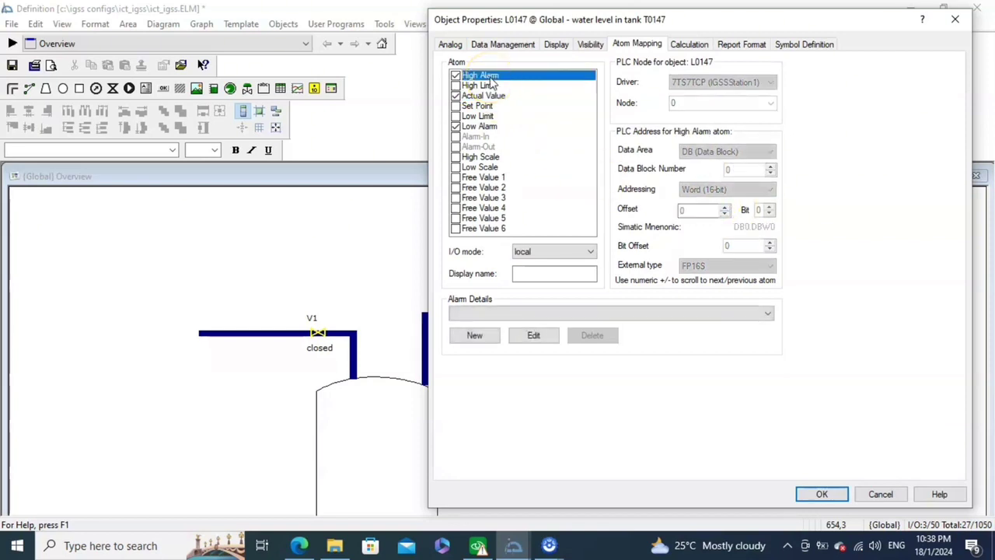
Assign alarm 106 : Level too high to L0147's High Alarm atom and 107 : Level too low to its Low Alarm atom
click(557, 311)
scroll(555, 256, down, 10)
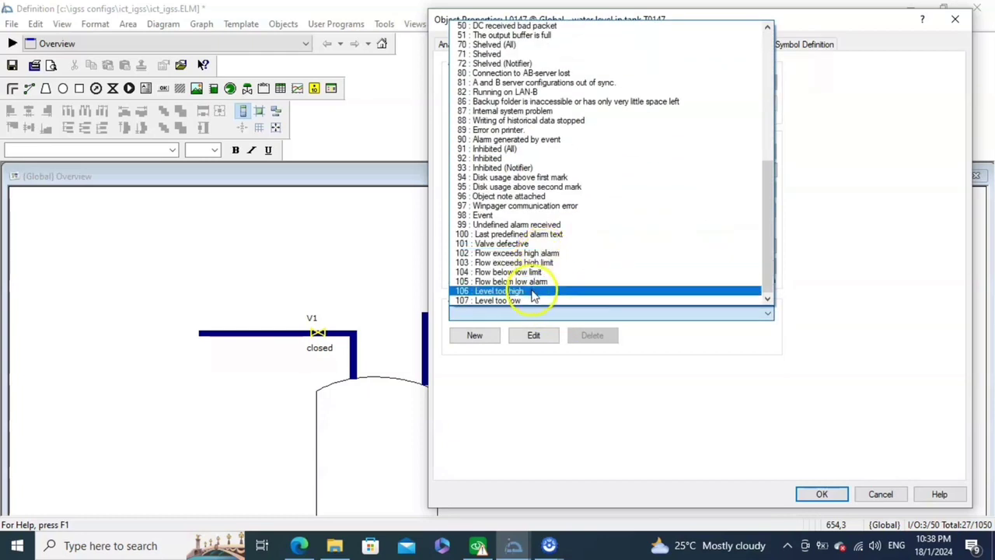
click(534, 292)
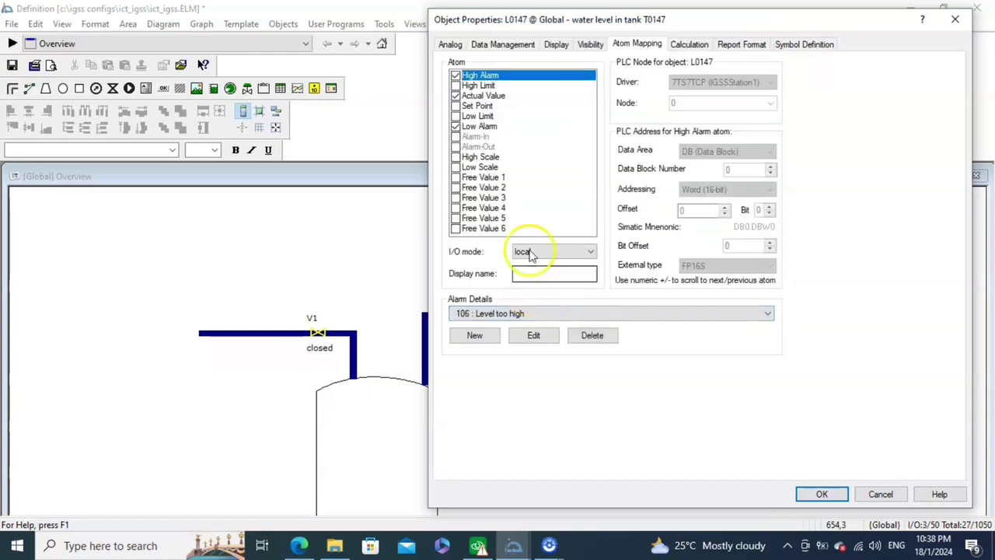
click(488, 129)
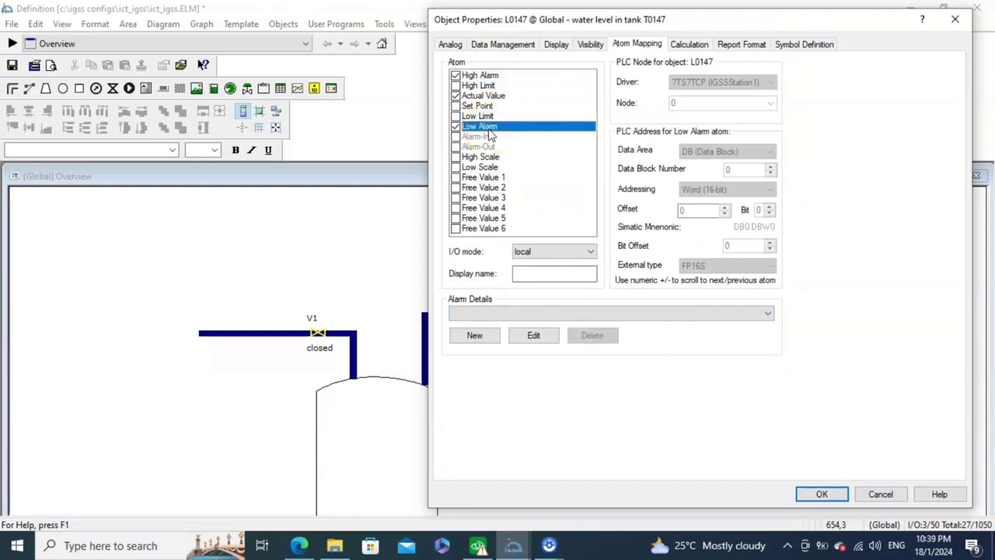
click(526, 311)
scroll(531, 244, down, 10)
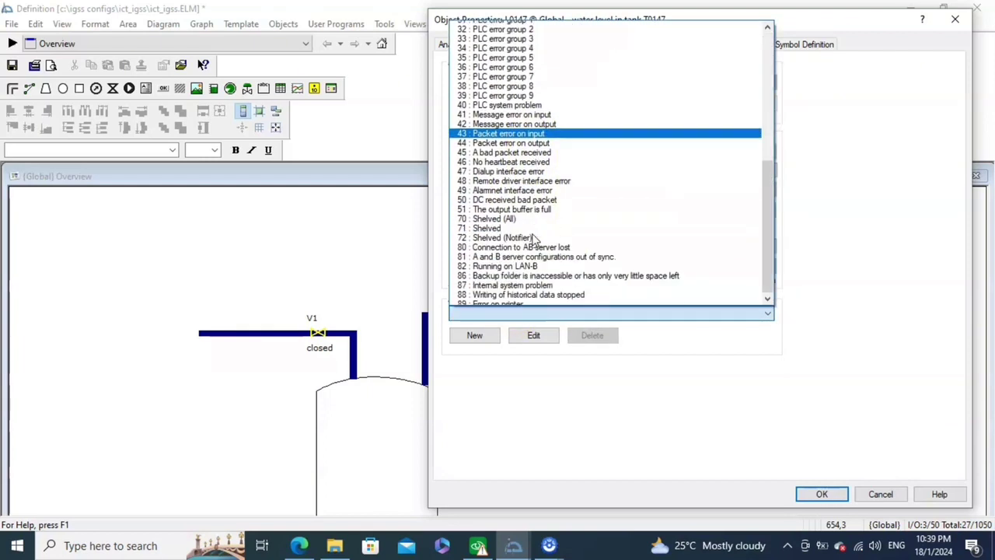
click(513, 299)
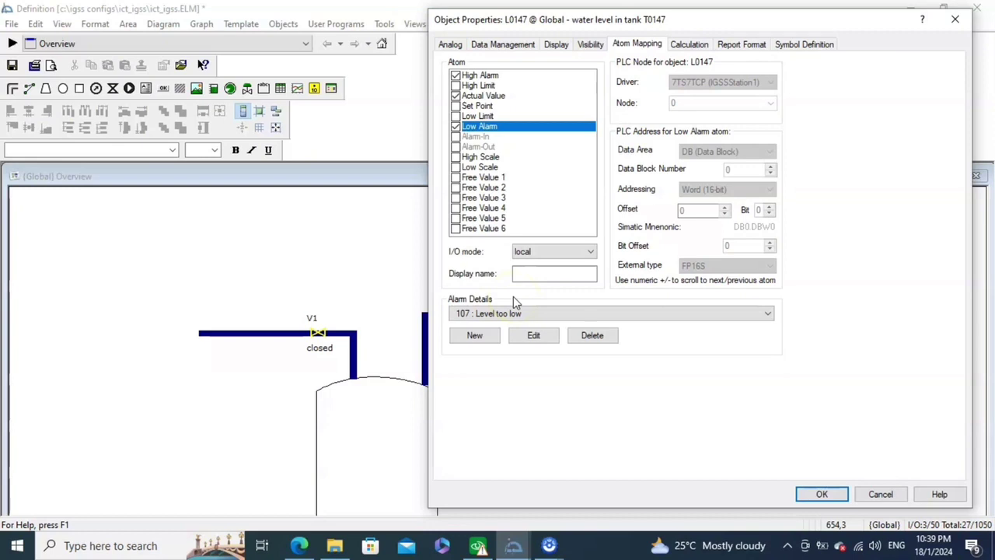
Examine L0147's visibility, report format, data management, display, calculation, atom mapping and symbol definition settings
click(570, 47)
click(591, 46)
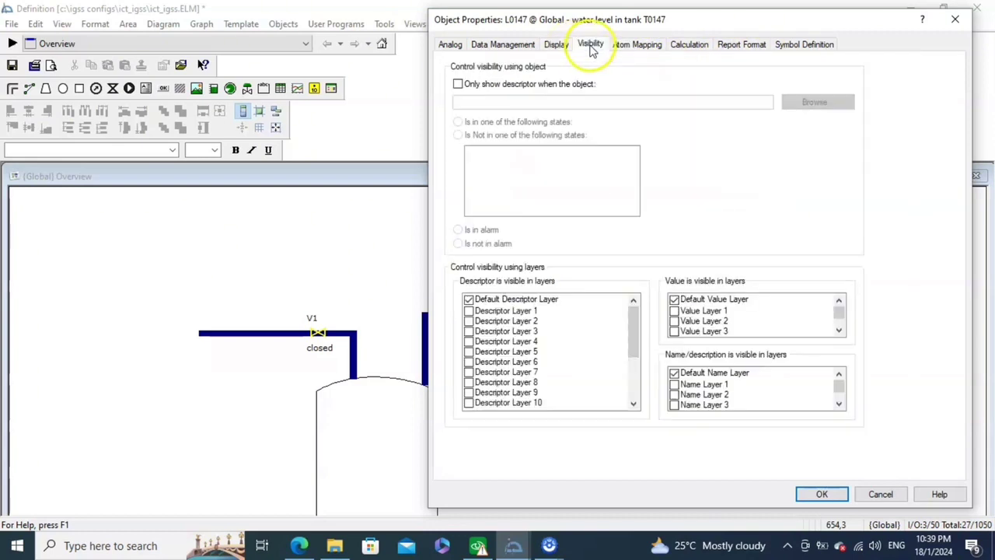
click(718, 46)
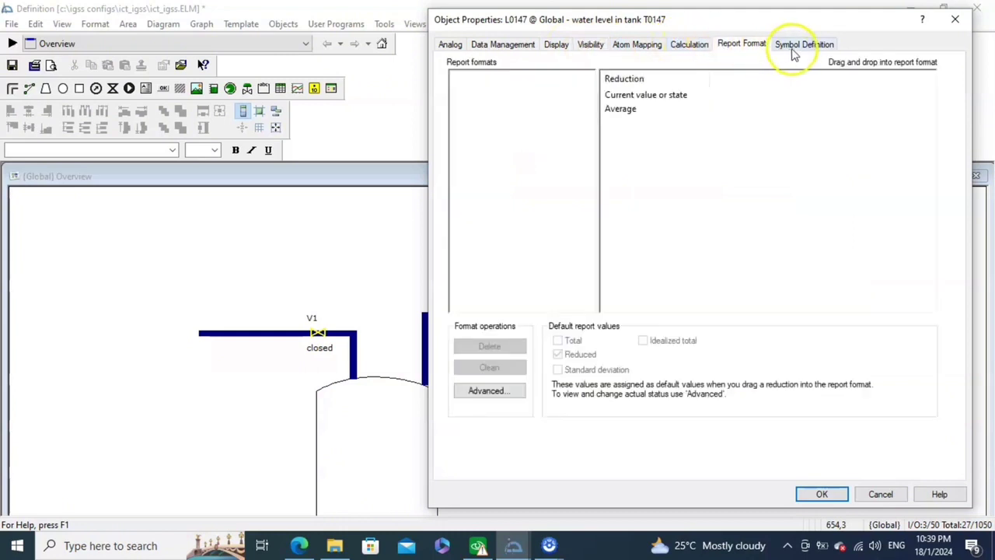
click(793, 44)
click(527, 47)
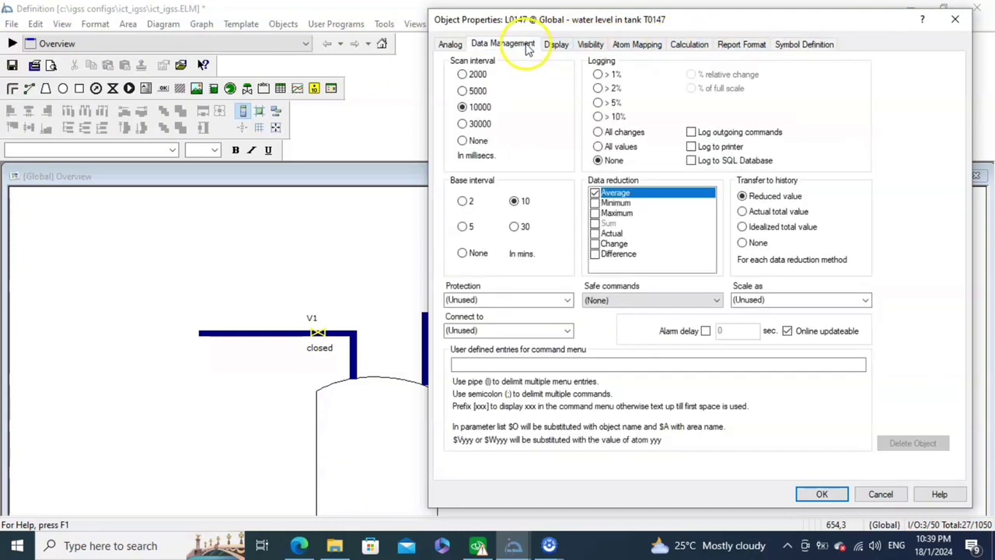
click(554, 47)
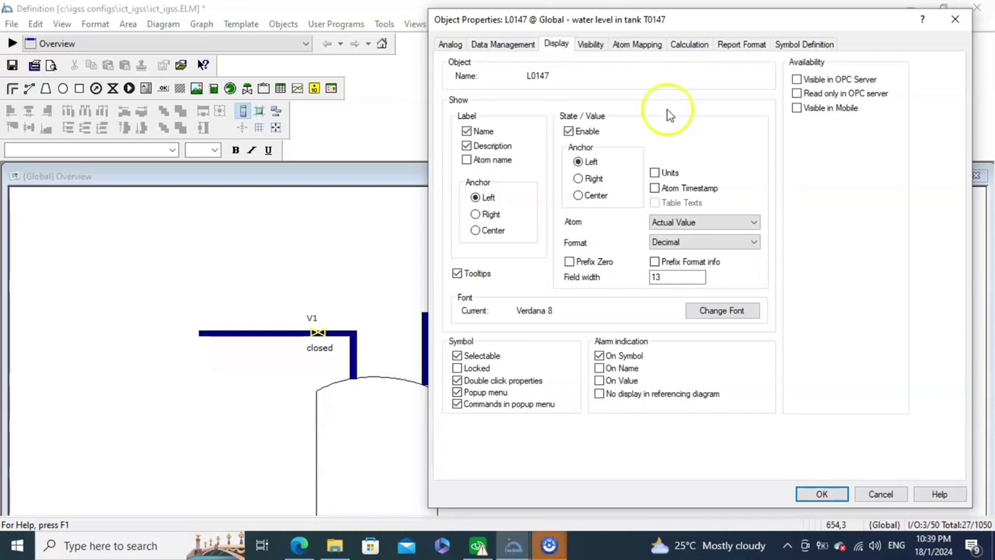
click(822, 495)
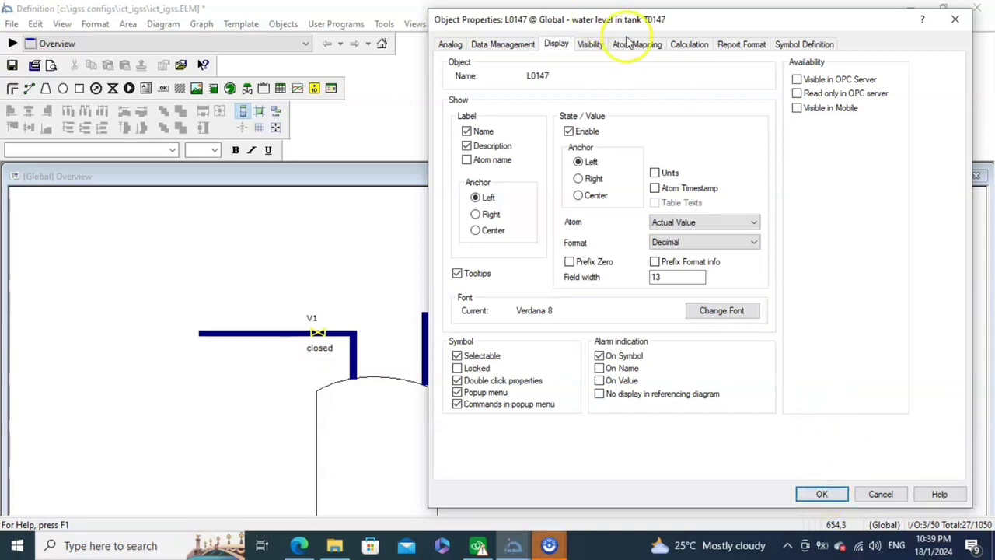
click(680, 46)
click(653, 47)
click(758, 47)
click(800, 46)
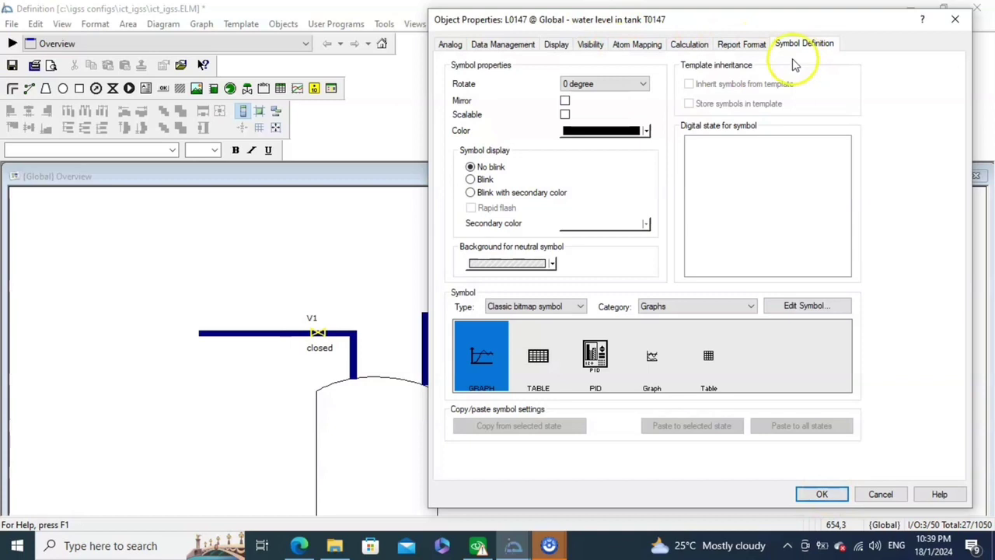
Accept the object properties of L0147 and clear its selection on the Overview diagram
click(818, 493)
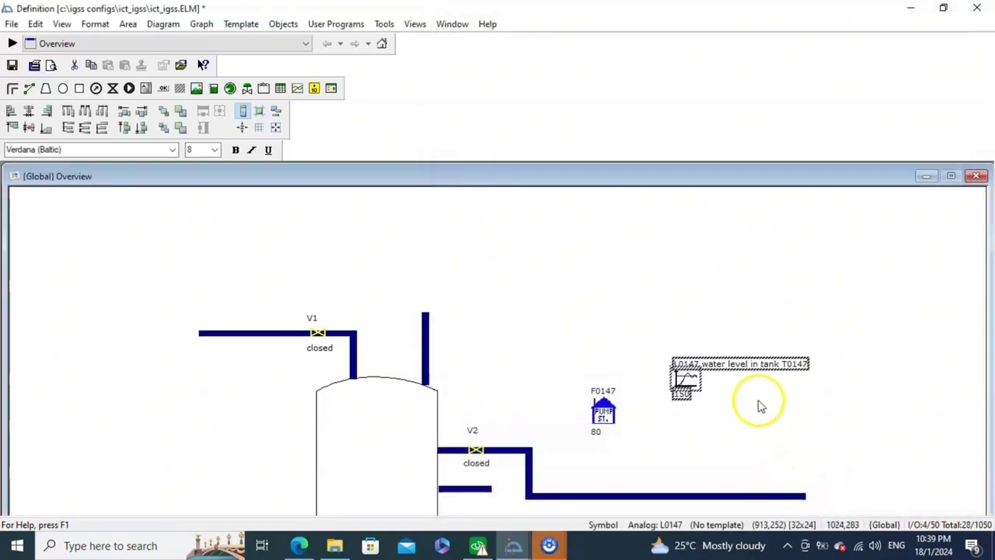
click(739, 404)
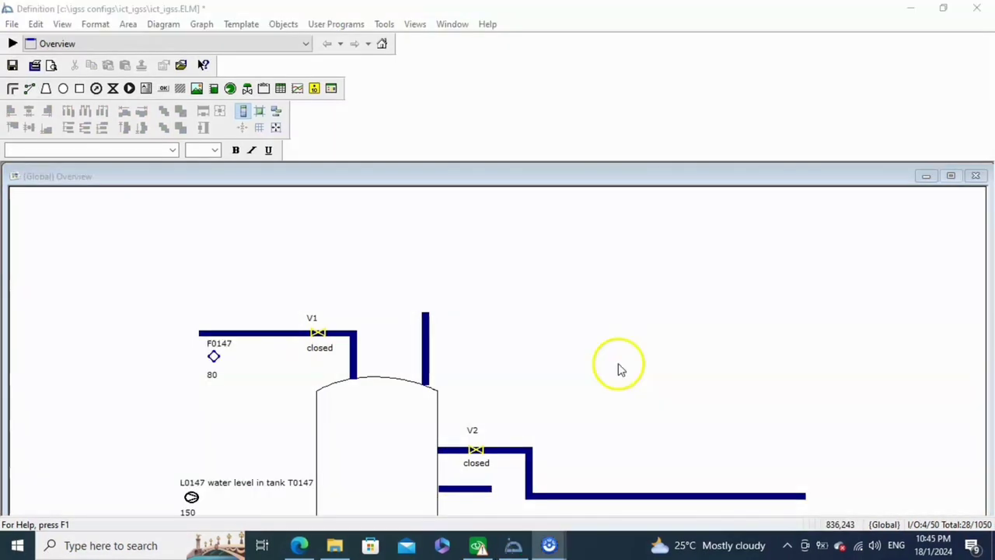
Create a table object named T0147 in the Global area with the description "Temperature in tank T0147"
click(283, 24)
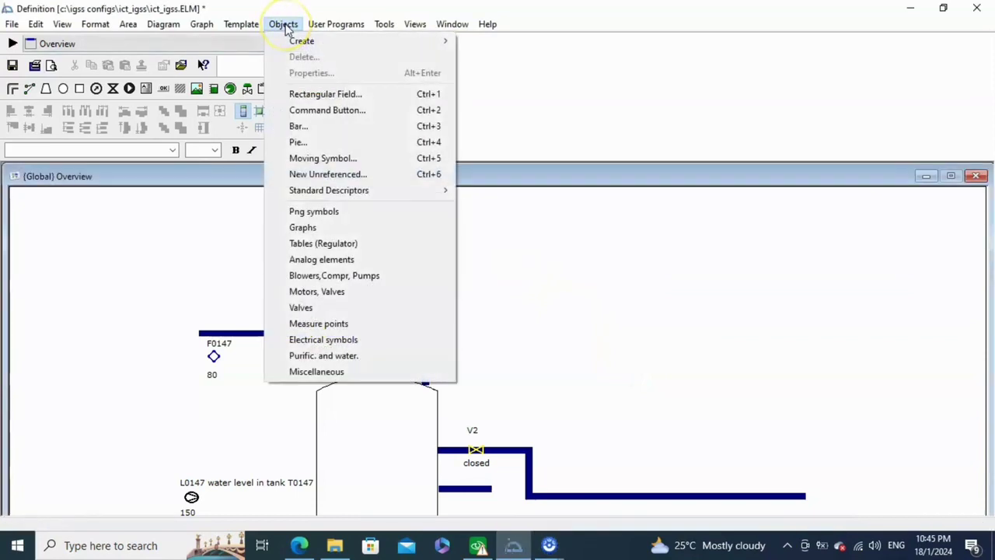
mouse_move(299, 45)
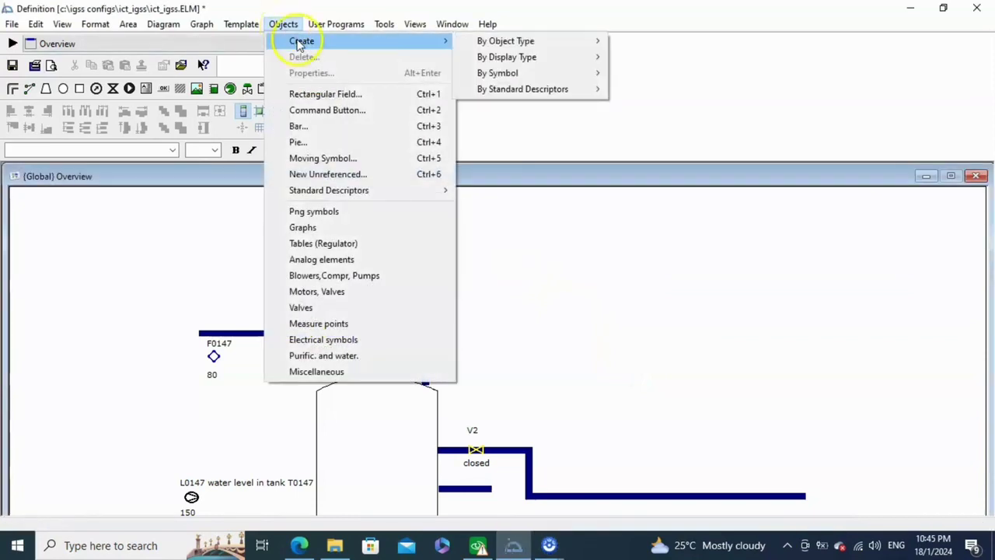
mouse_move(507, 47)
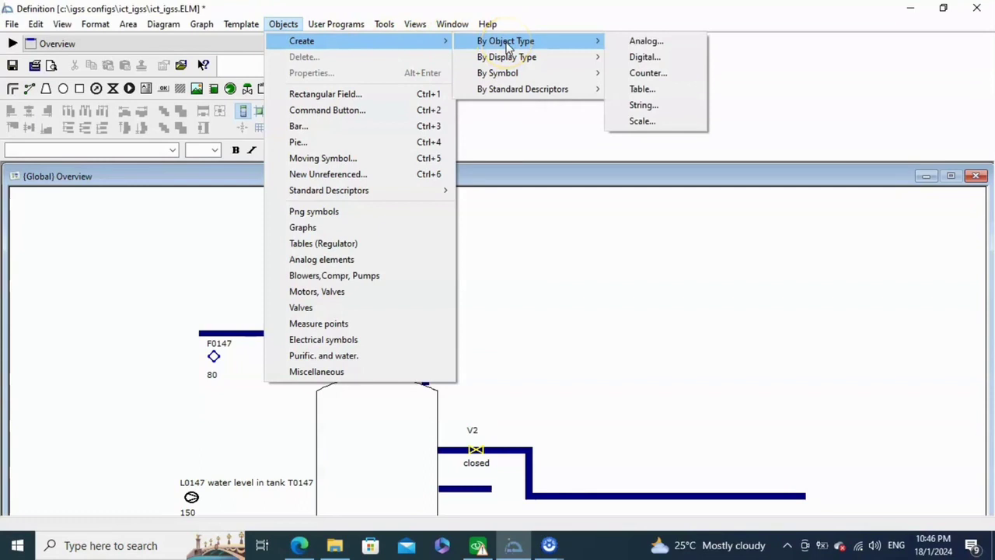
click(644, 74)
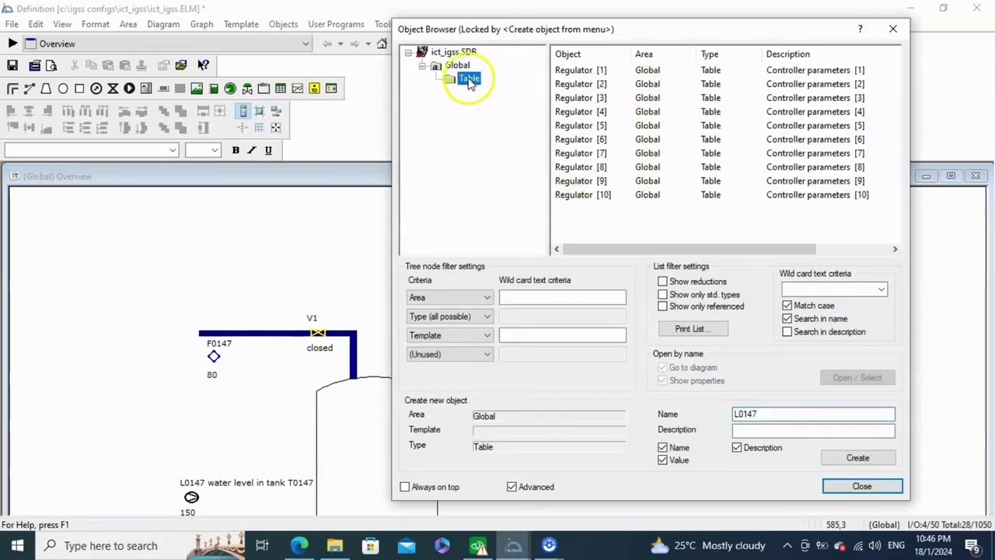
click(804, 414)
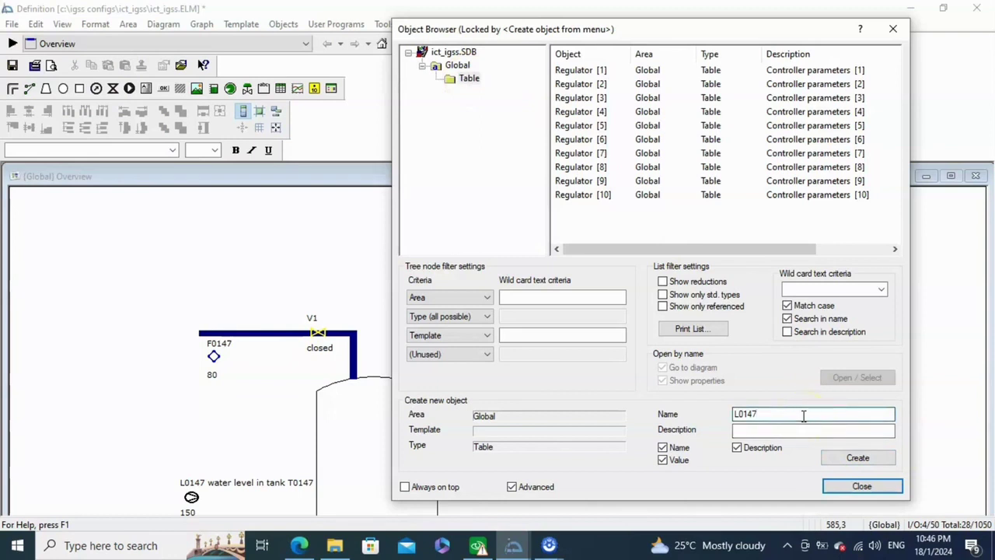
click(740, 413)
key(BackSpace)
text(T)
click(793, 434)
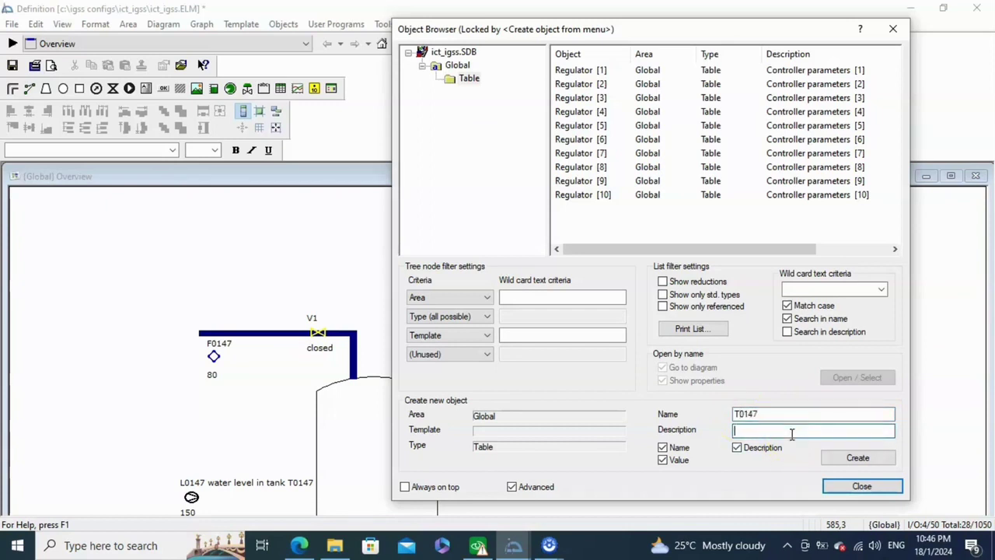
text(Temperature in tank T0147)
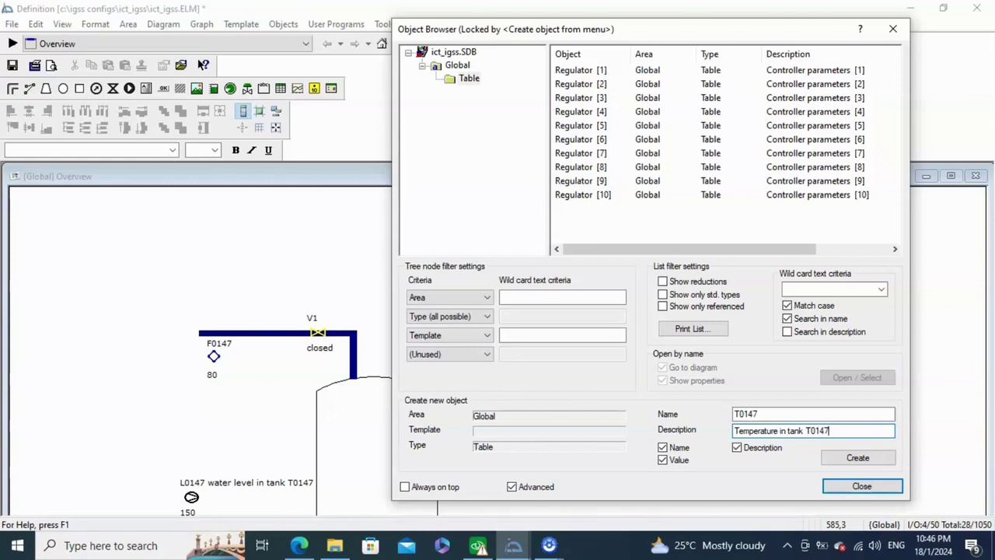
click(874, 460)
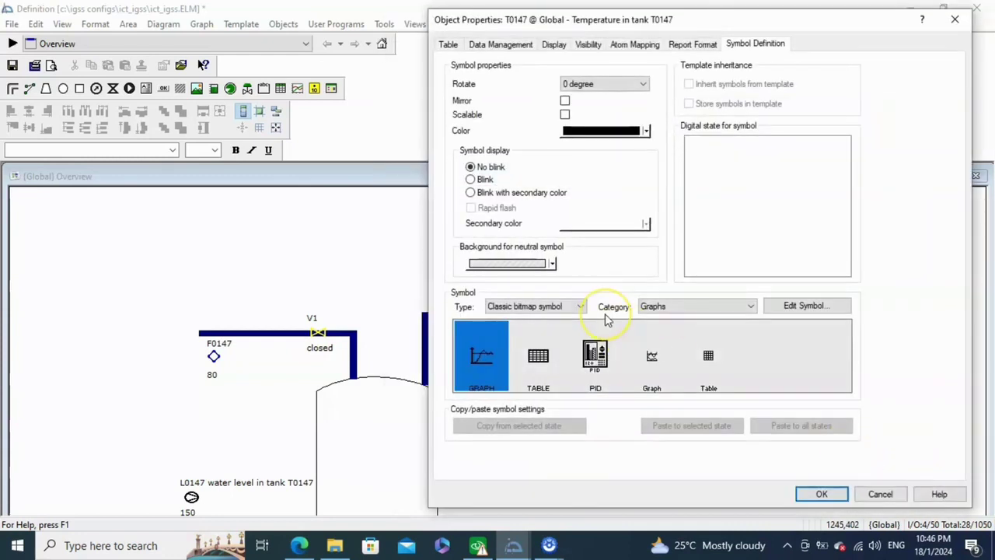
Set the shared units of table T0147 to C and the maximum value to 100
click(451, 45)
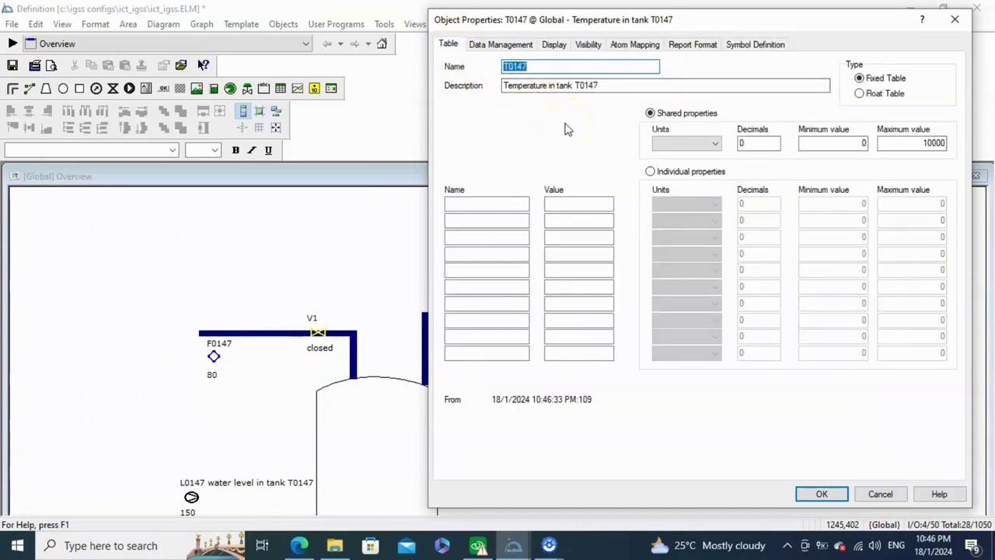
click(691, 149)
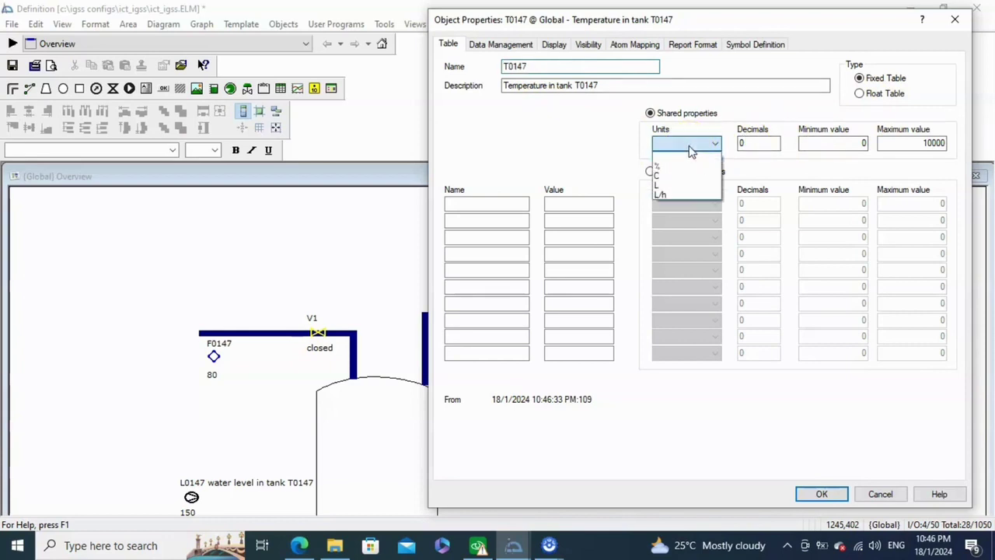
click(681, 178)
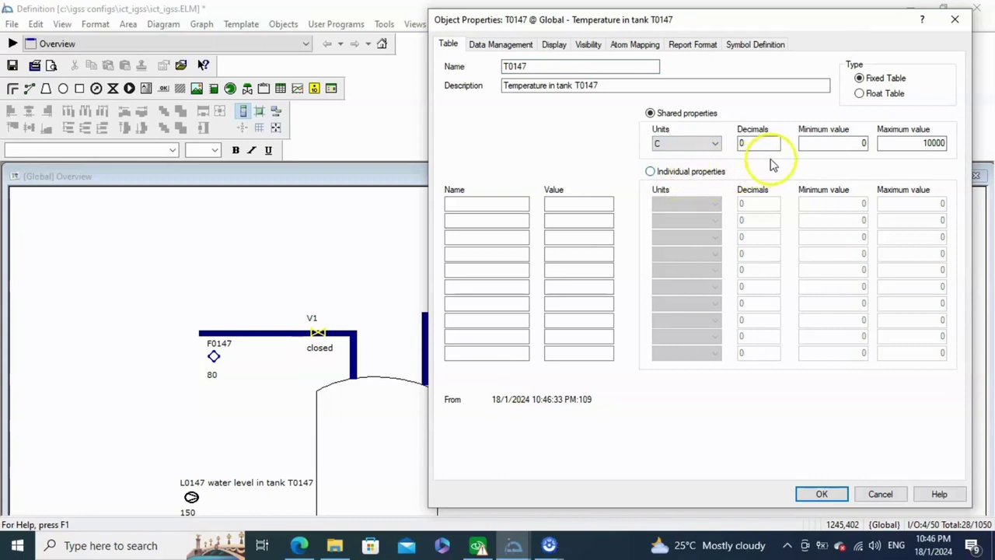
double_click(930, 143)
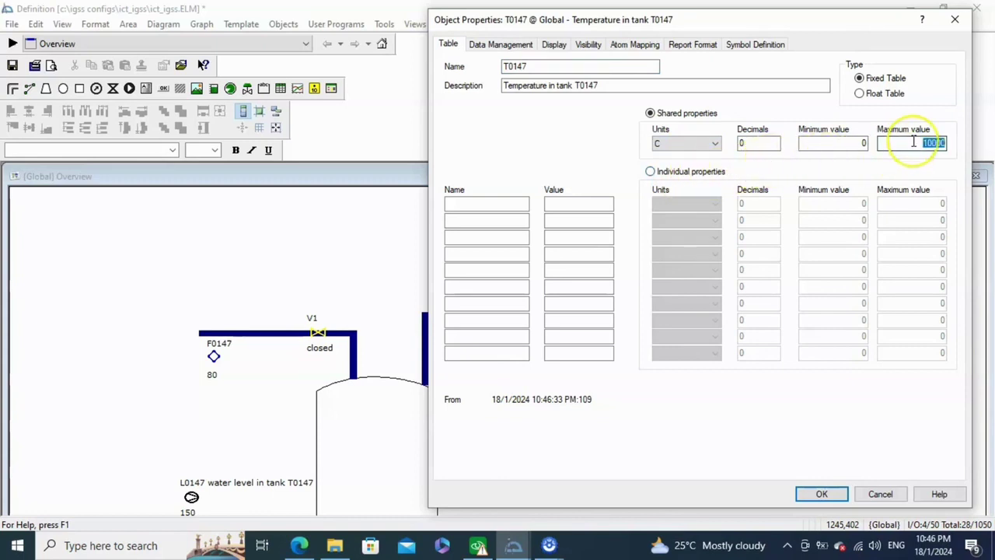
text(100)
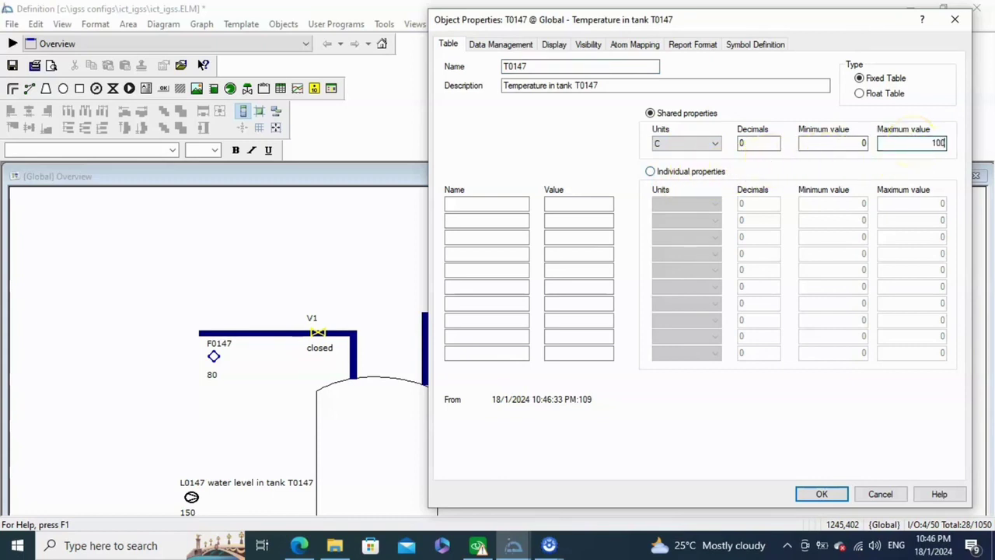
Name the first four entries of table T0147 T1, T2, T3 and T4
click(522, 203)
text(T1)
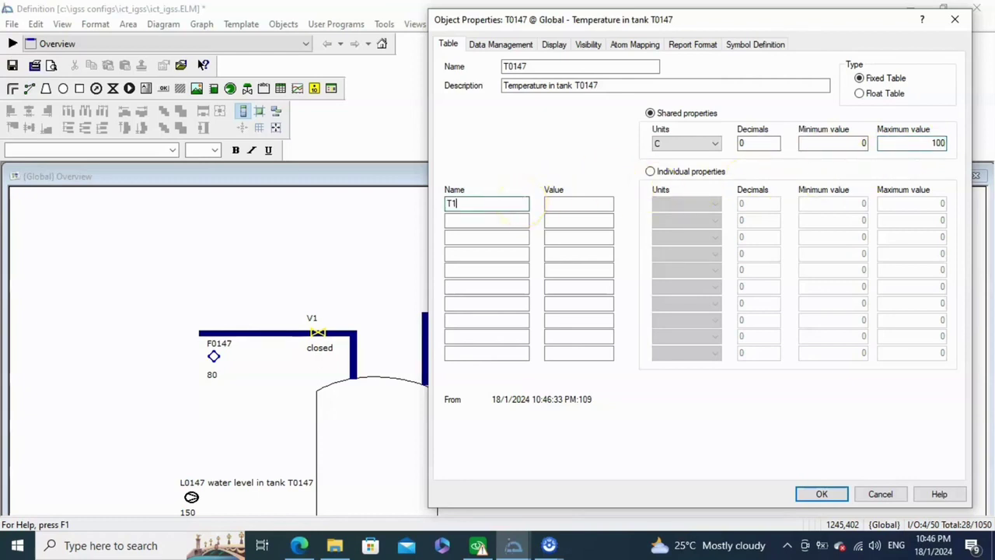
click(513, 221)
text(t2)
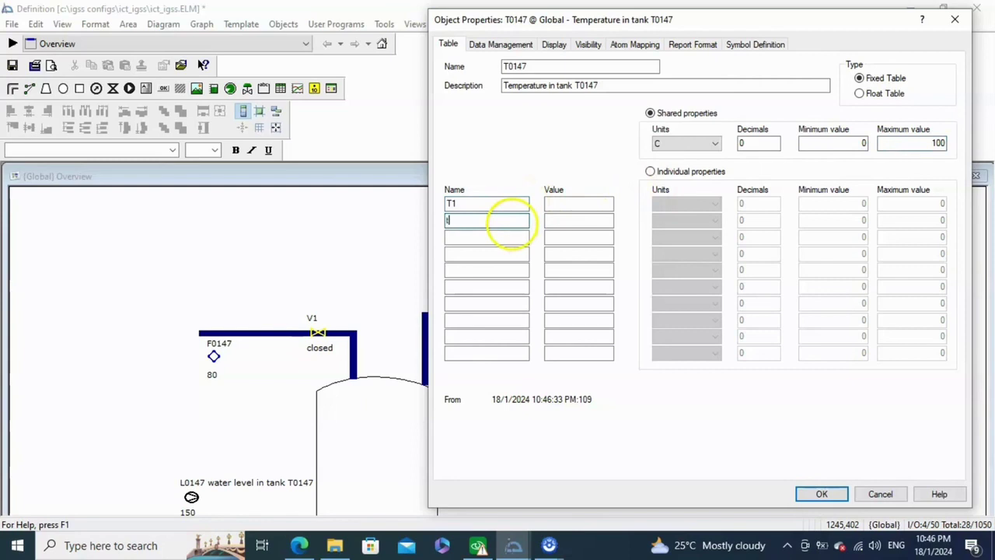
key(BackSpace)
text(T2)
click(506, 238)
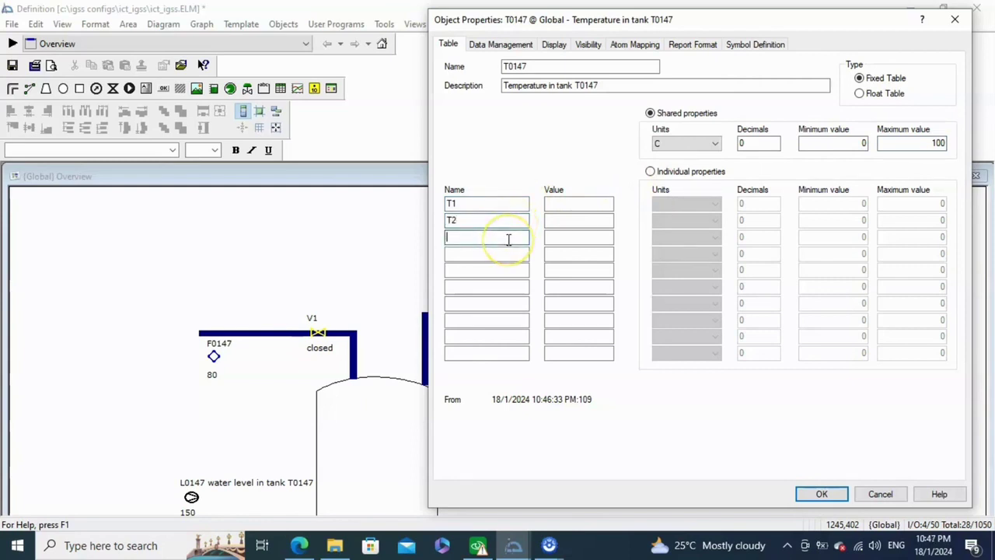
text(Y)
text(T3)
click(508, 257)
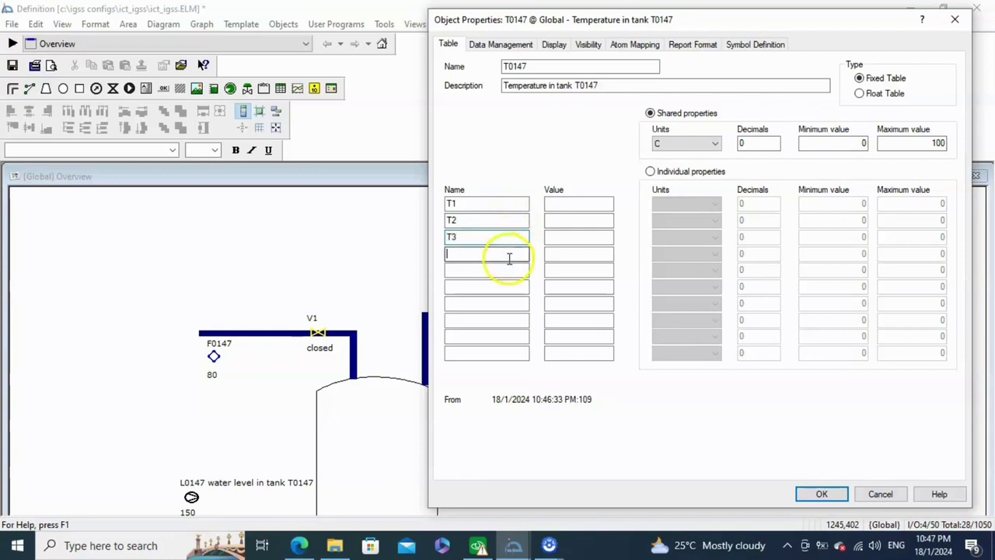
text(T4)
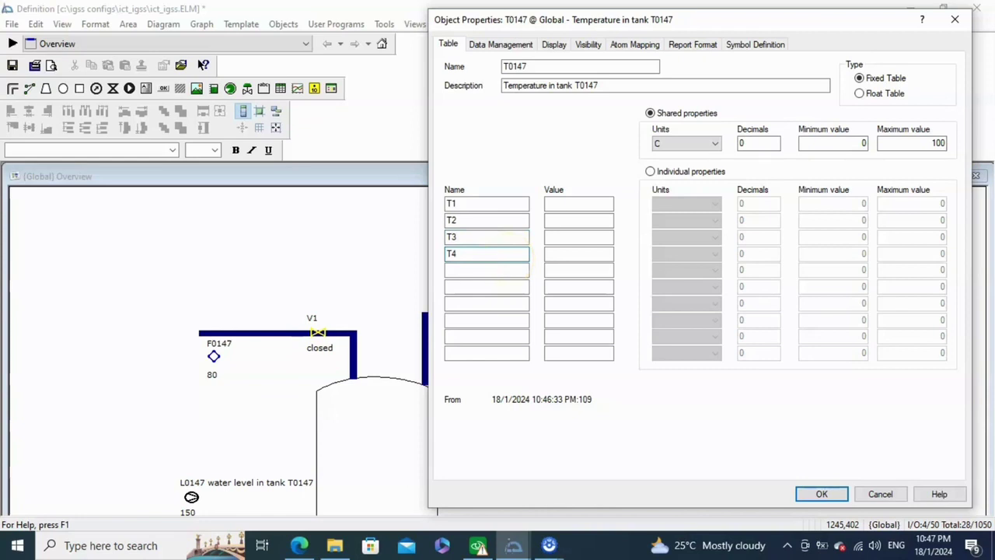
Enter the values 5, 7, 11 and 17 for entries T1, T2, T3 and T4 of table T0147
click(589, 205)
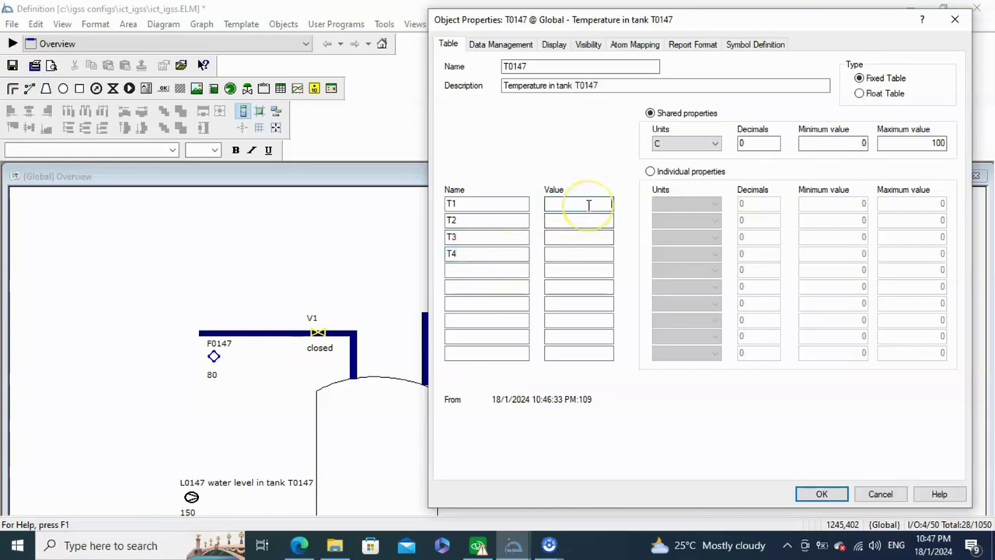
text(5)
click(593, 220)
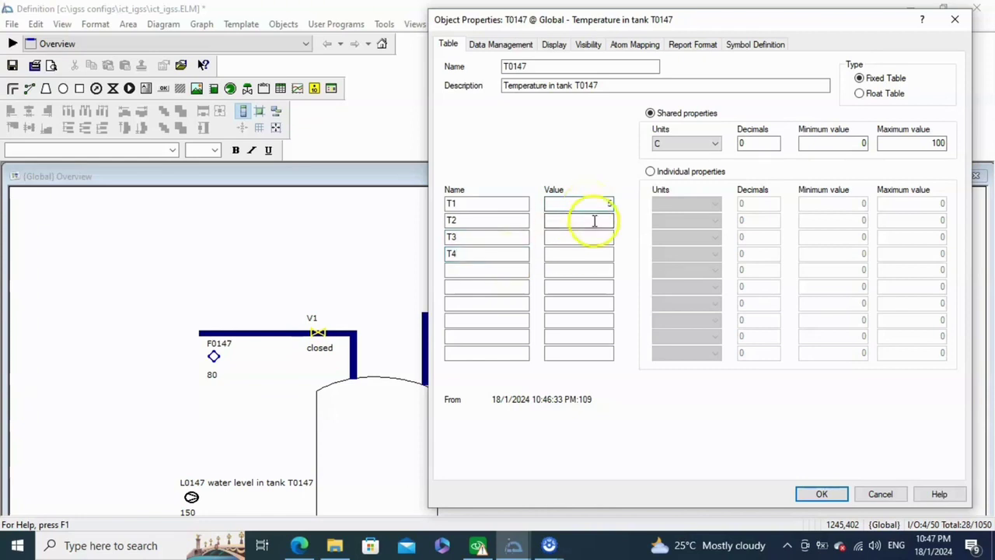
text(7)
click(596, 237)
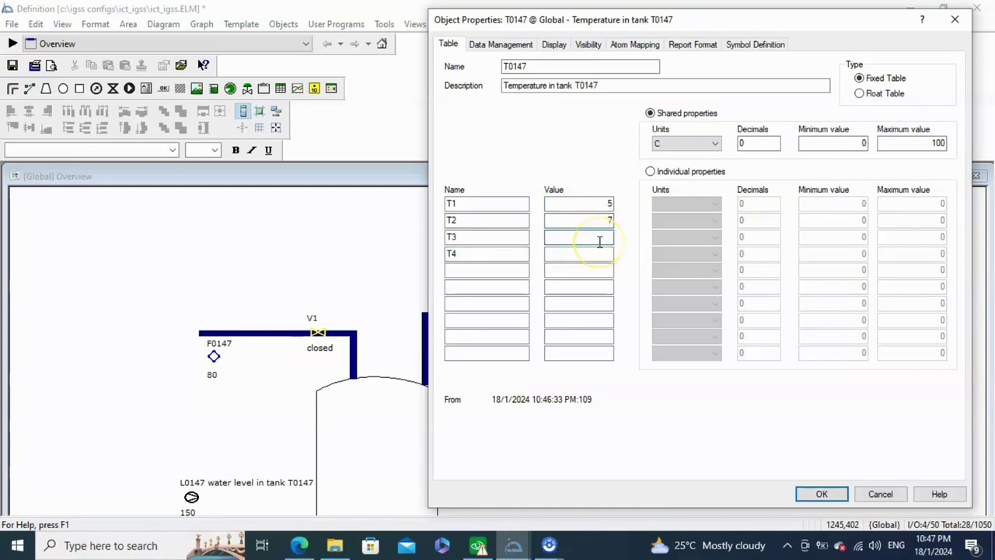
text(11)
click(598, 255)
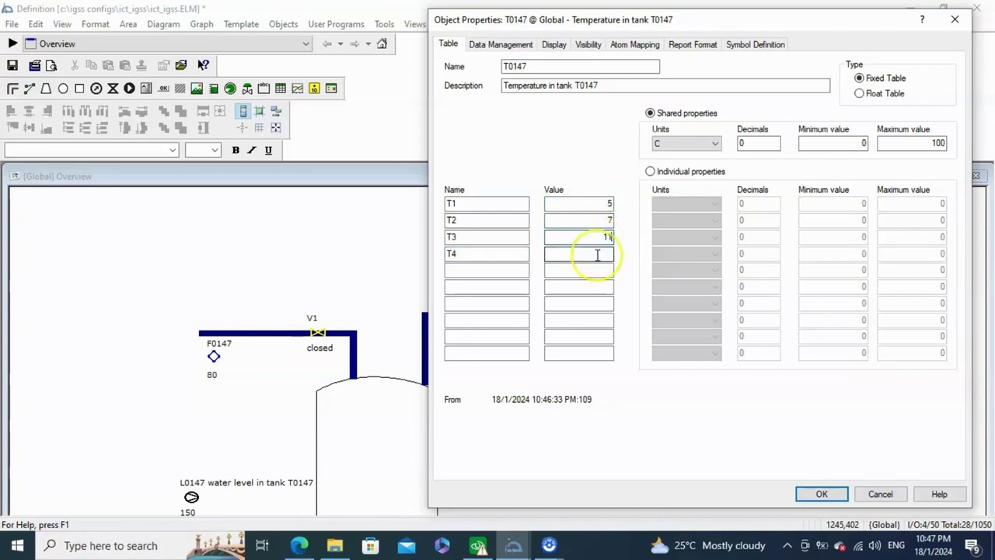
text(17)
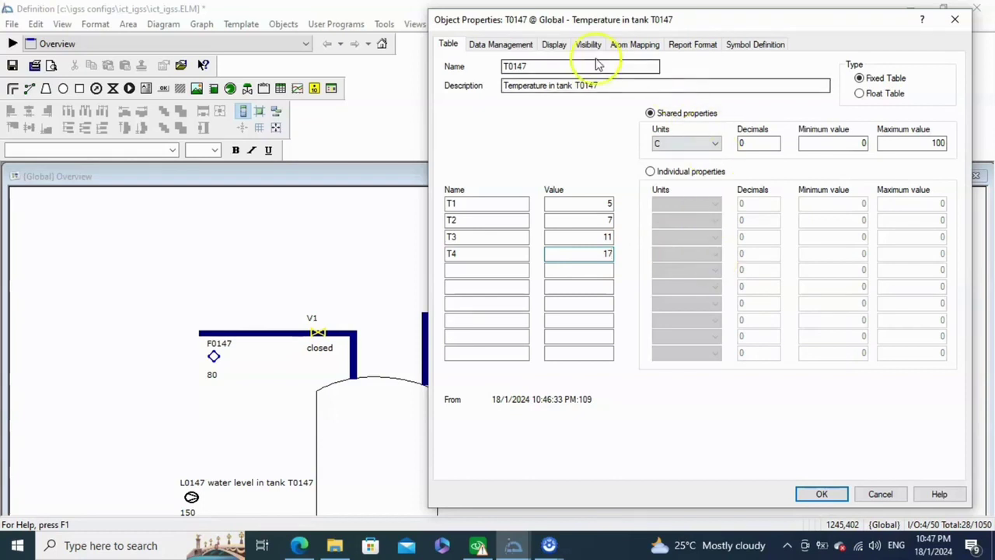
Set the base interval of table T0147 to 10 minutes and enable the Minimum and Maximum data reductions
click(504, 45)
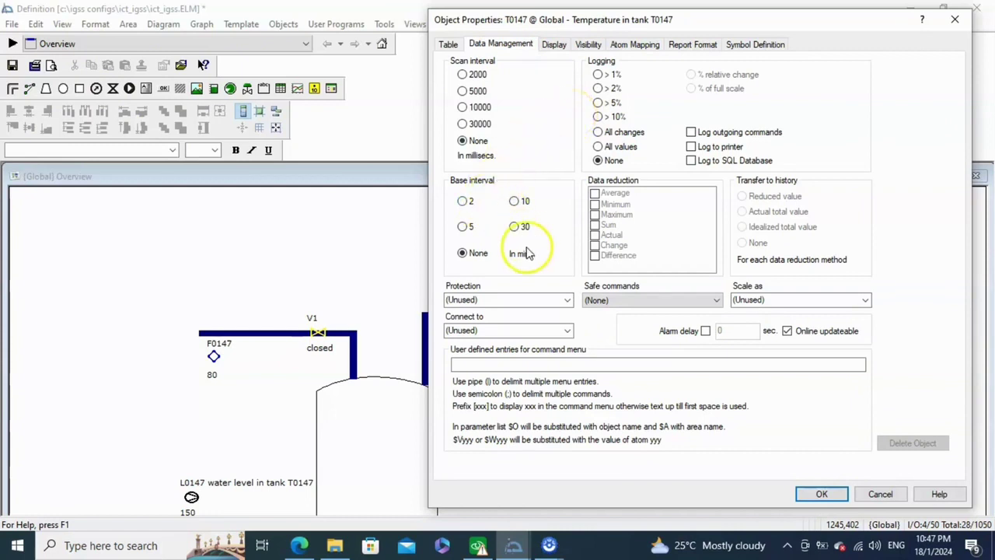
click(521, 210)
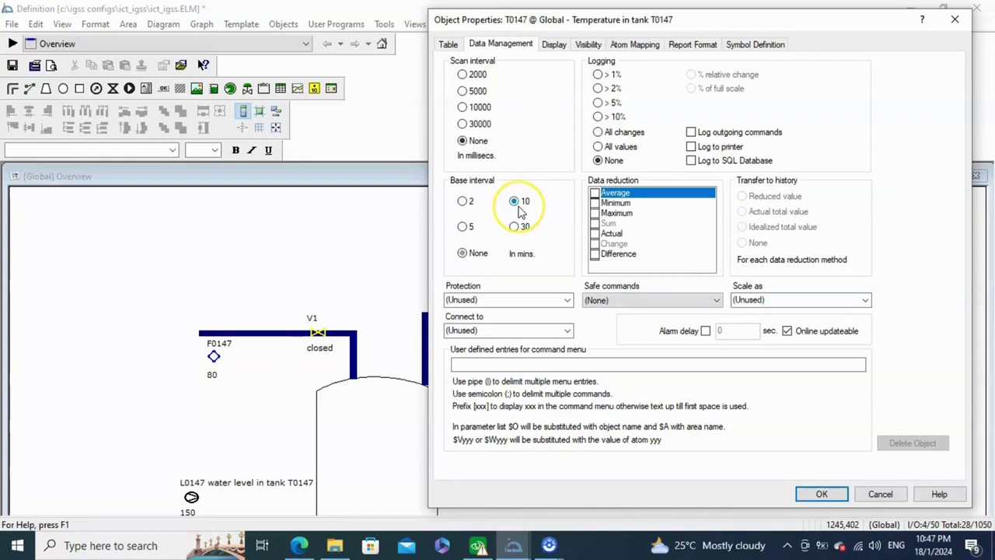
click(595, 203)
click(595, 203)
click(595, 213)
click(595, 213)
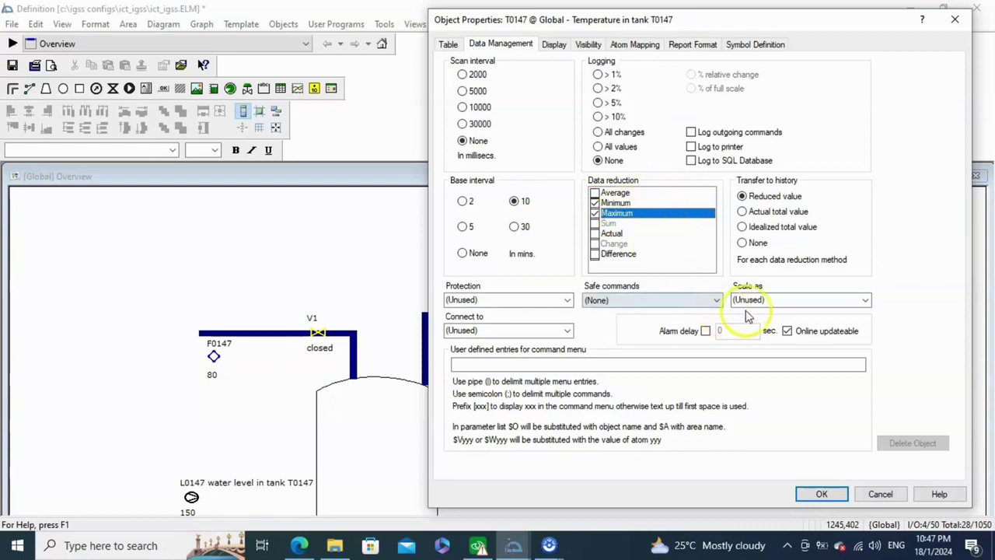
Scale table T0147 as Fahren.toCel and keep it online updateable
click(835, 309)
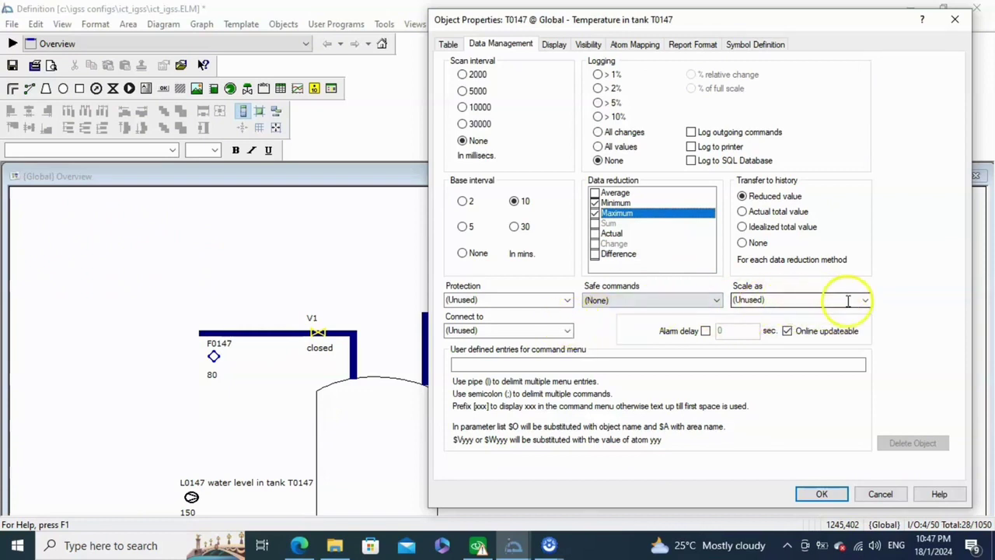
click(864, 302)
click(822, 322)
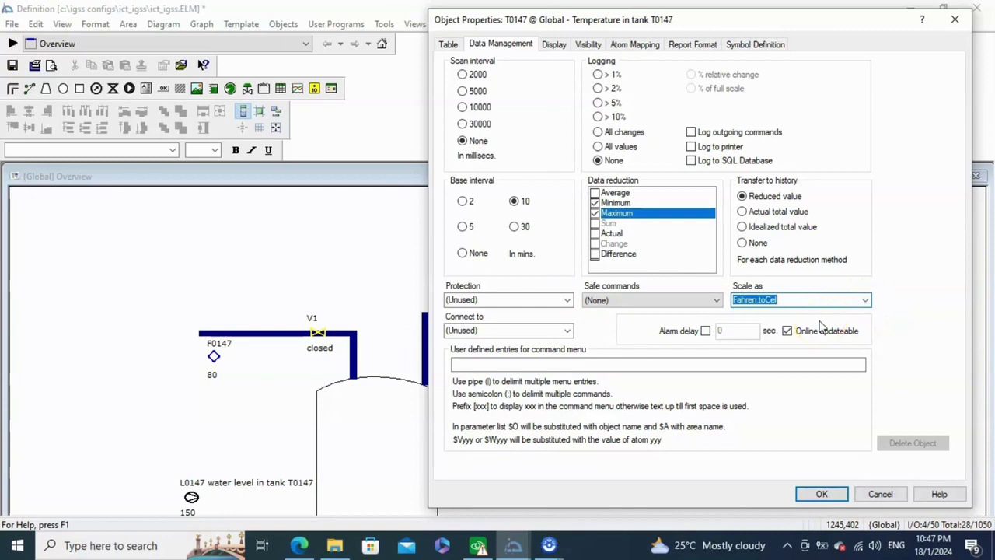
click(789, 328)
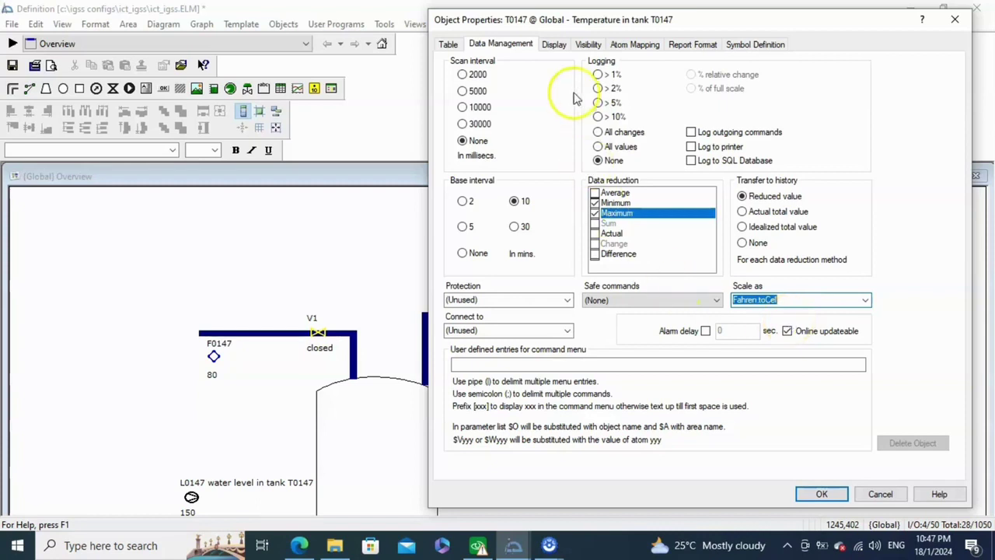
Anchor the displayed state values of table T0147 to Right and show their units
click(553, 44)
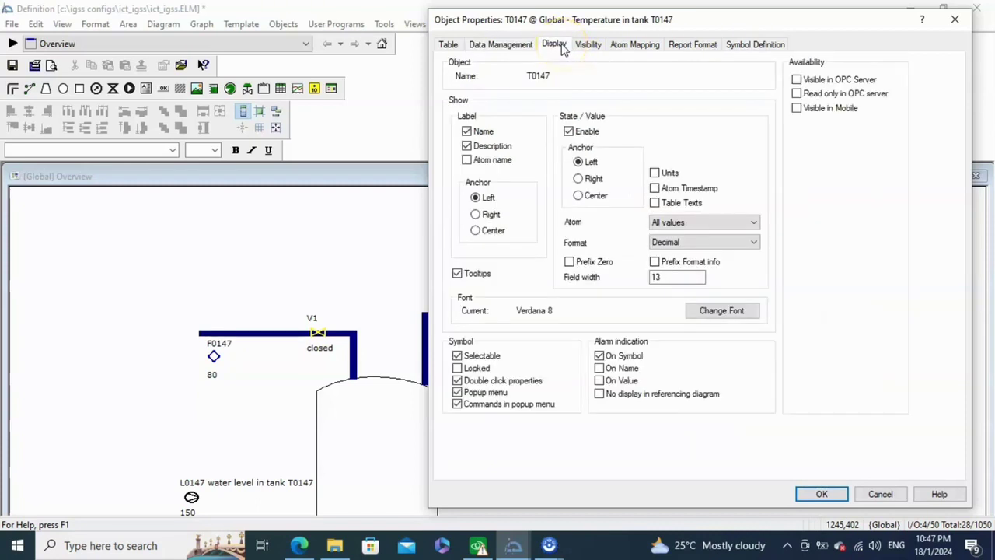
click(575, 162)
click(574, 165)
click(578, 179)
Map the Table atom to driver 7TS7TCP (IGSSStation1), data block number 20, offset 2, and accept the properties of T0147
click(628, 49)
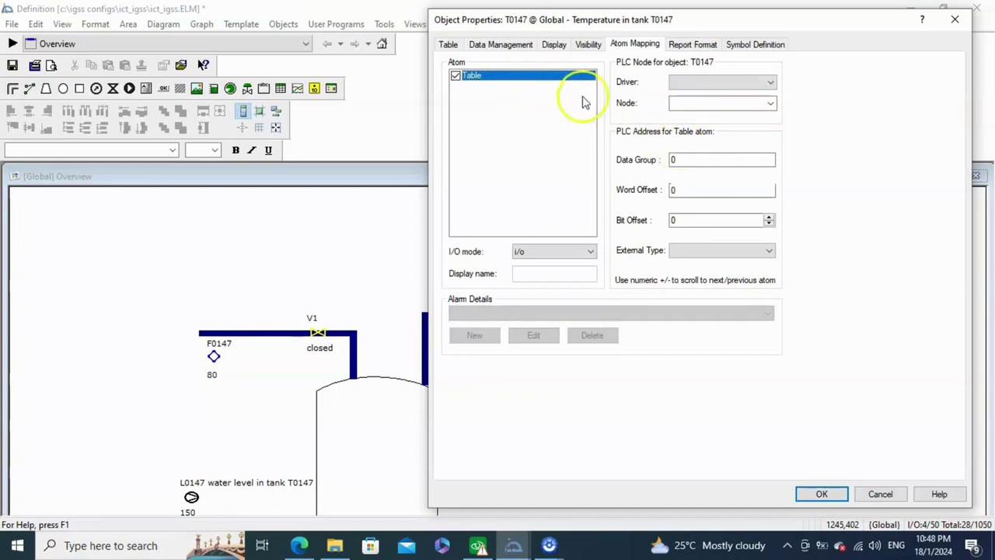
click(722, 81)
click(730, 94)
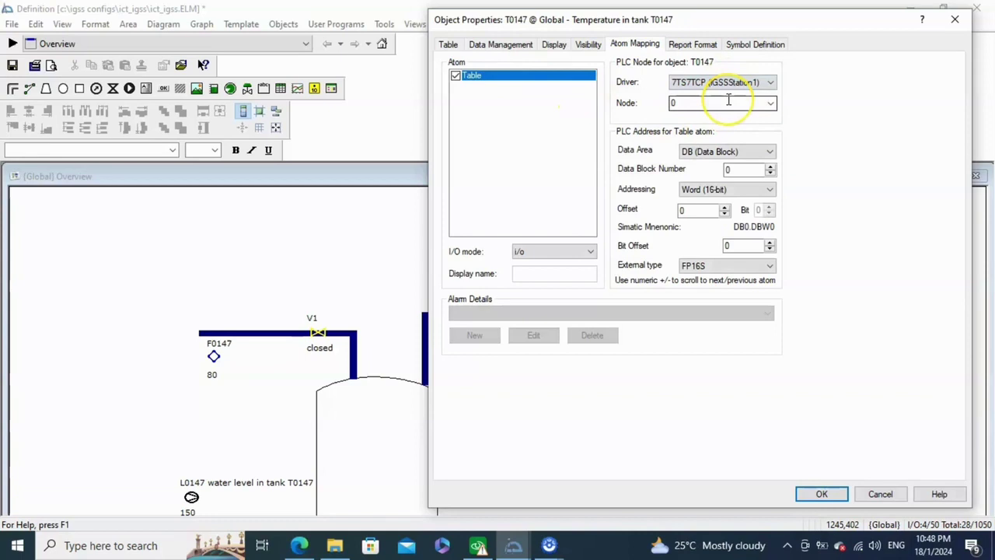
click(726, 169)
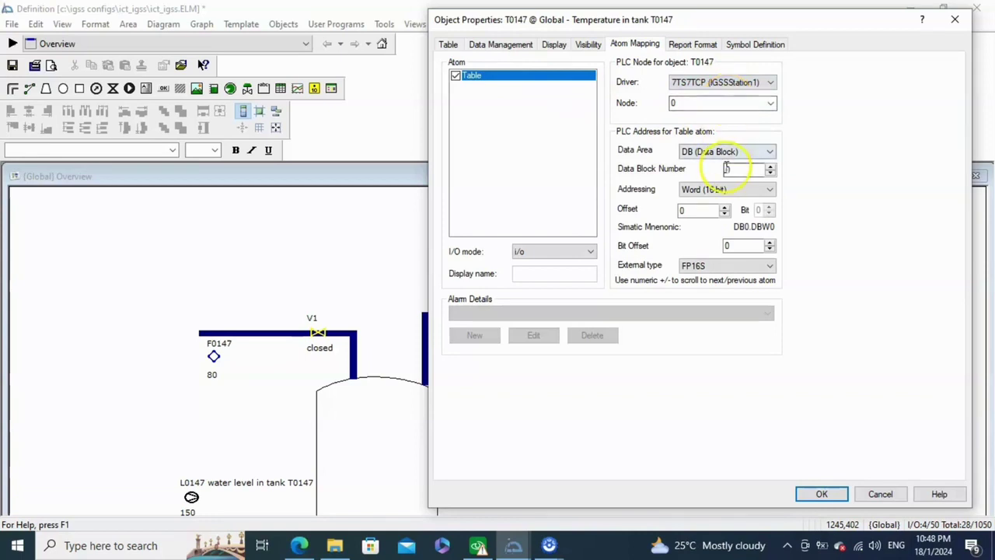
text(2)
click(724, 207)
click(724, 207)
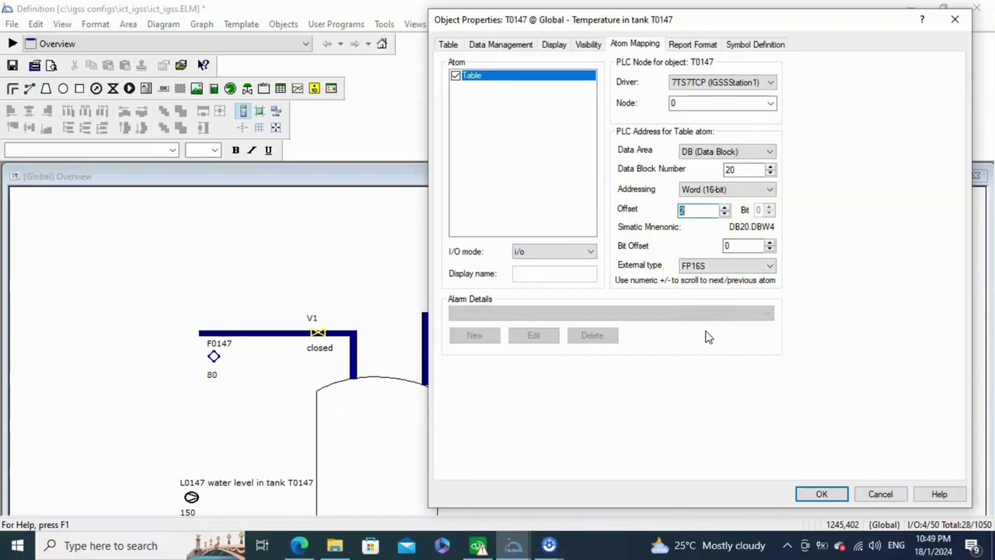
click(822, 494)
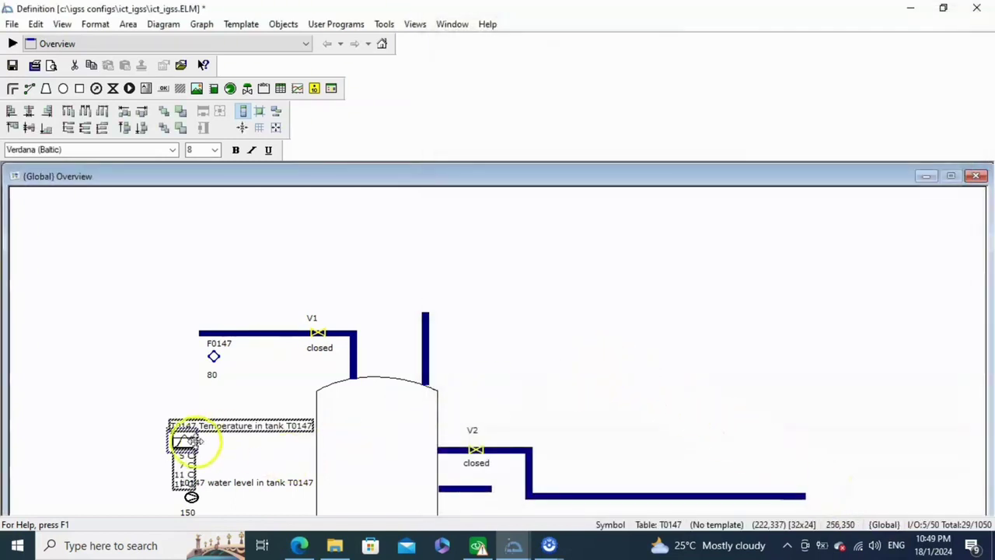
Move the T0147 temperature table beside the vertical pipe above the tank and clear its selection
drag(184, 440, 122, 410)
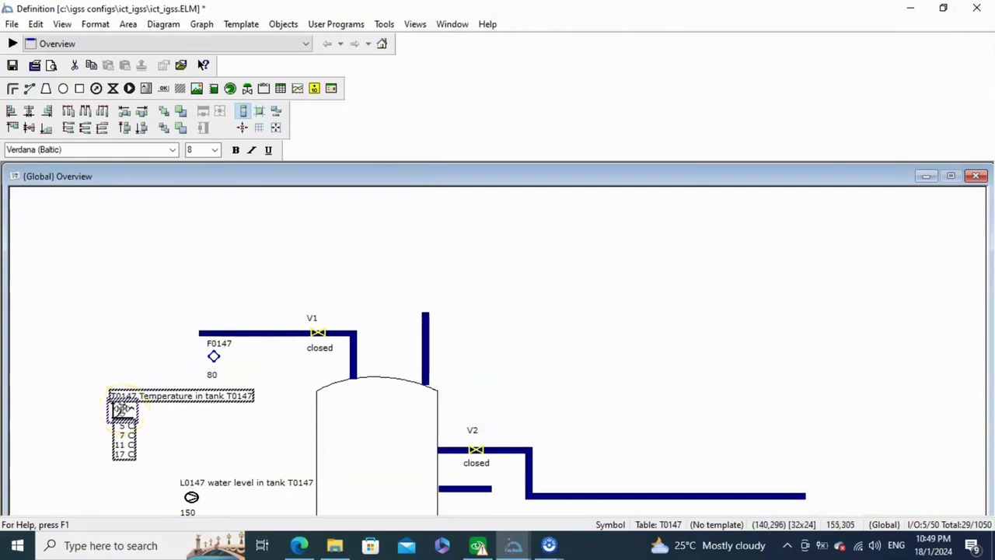
drag(121, 410, 452, 335)
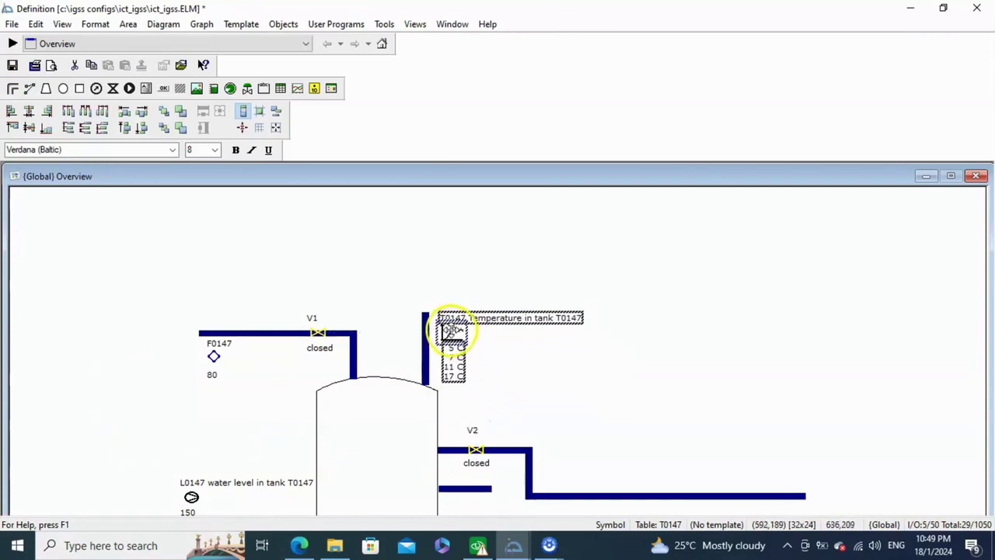
click(499, 349)
click(454, 334)
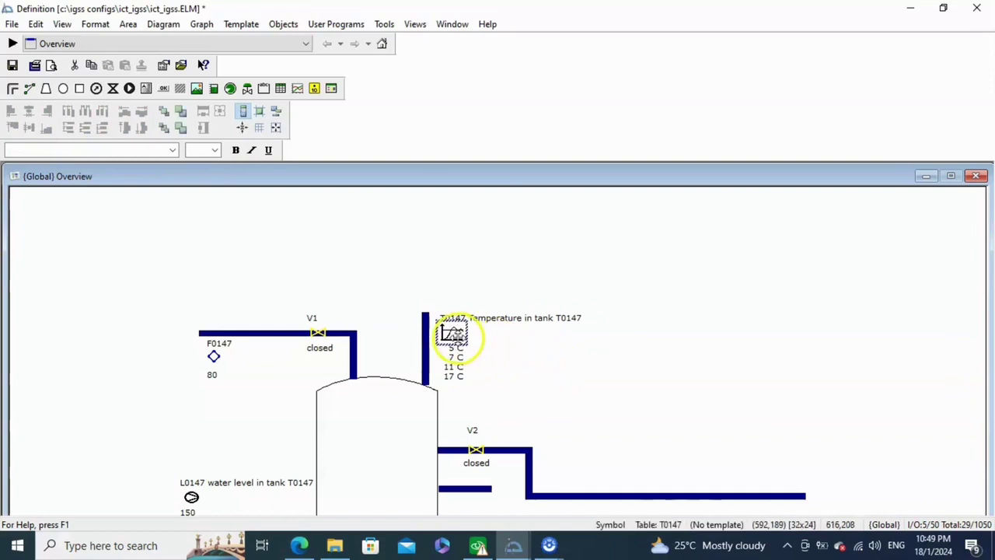
click(527, 360)
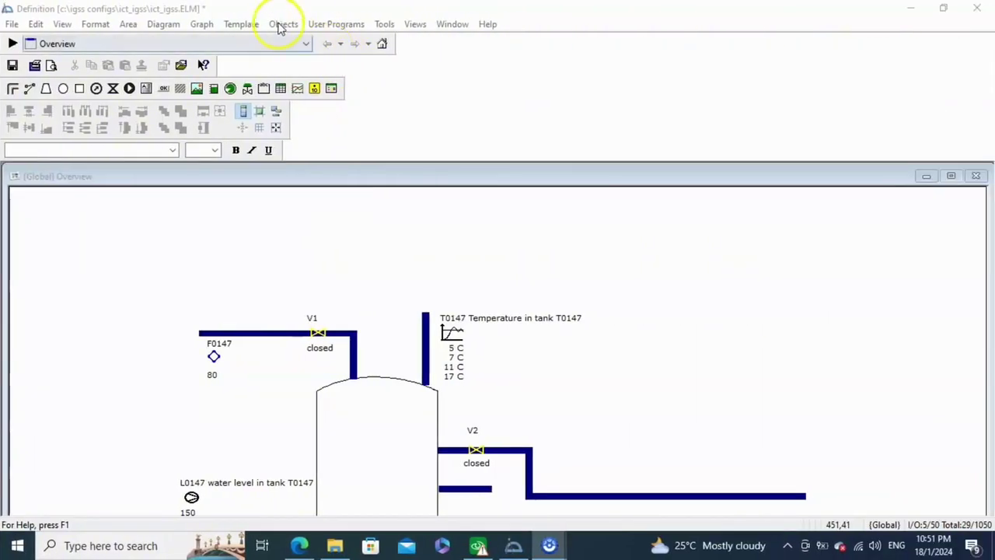
Create a counter object named C0147 in the Global area
click(283, 24)
mouse_move(294, 48)
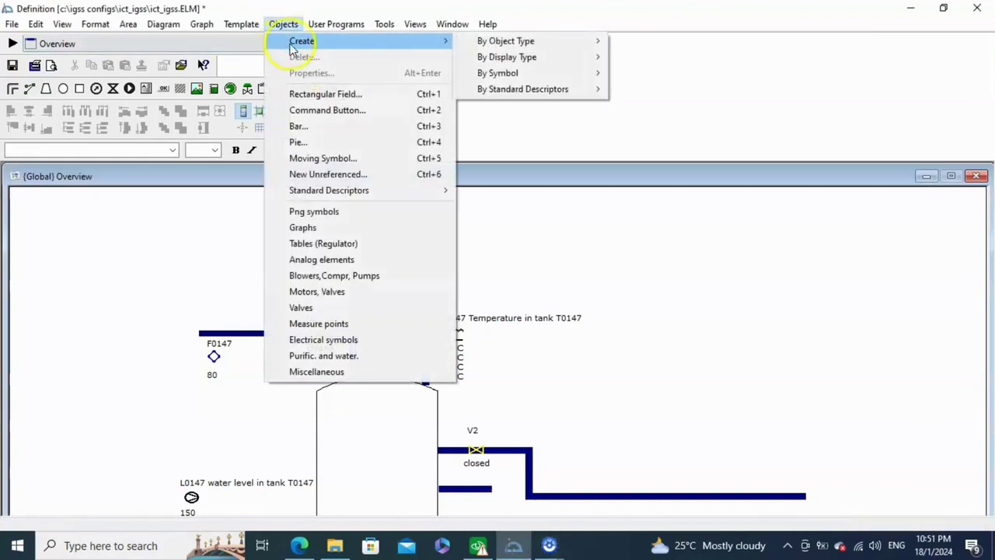
mouse_move(478, 42)
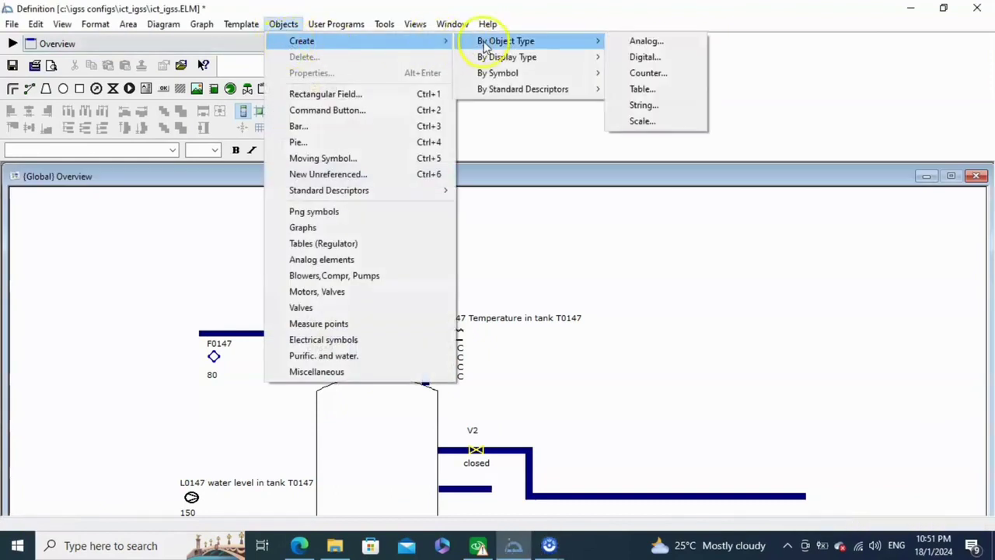
click(646, 73)
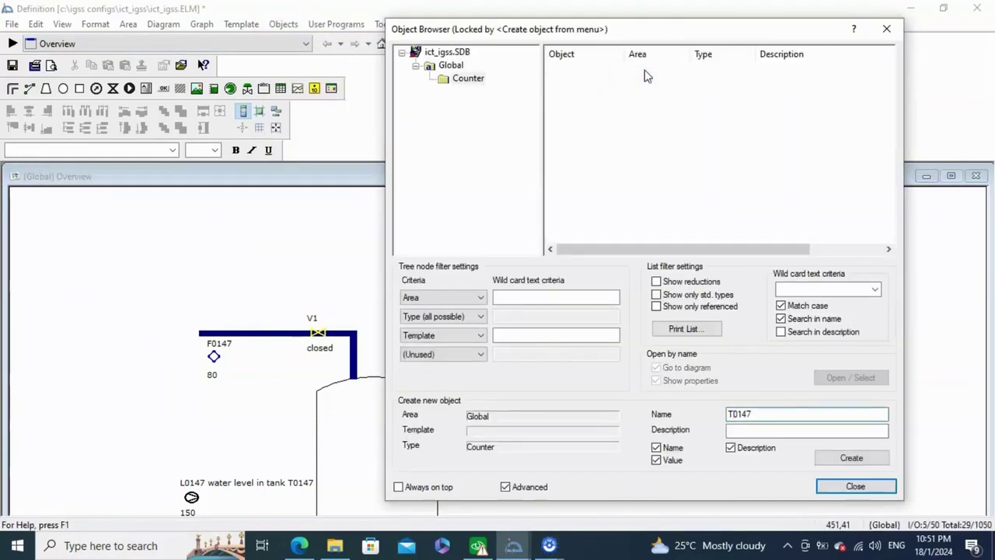
click(468, 79)
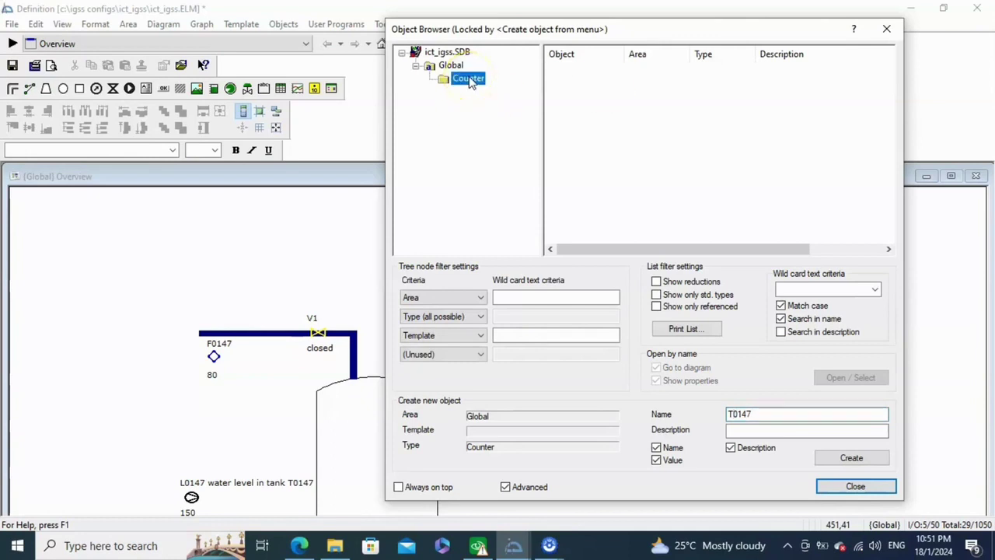
click(737, 415)
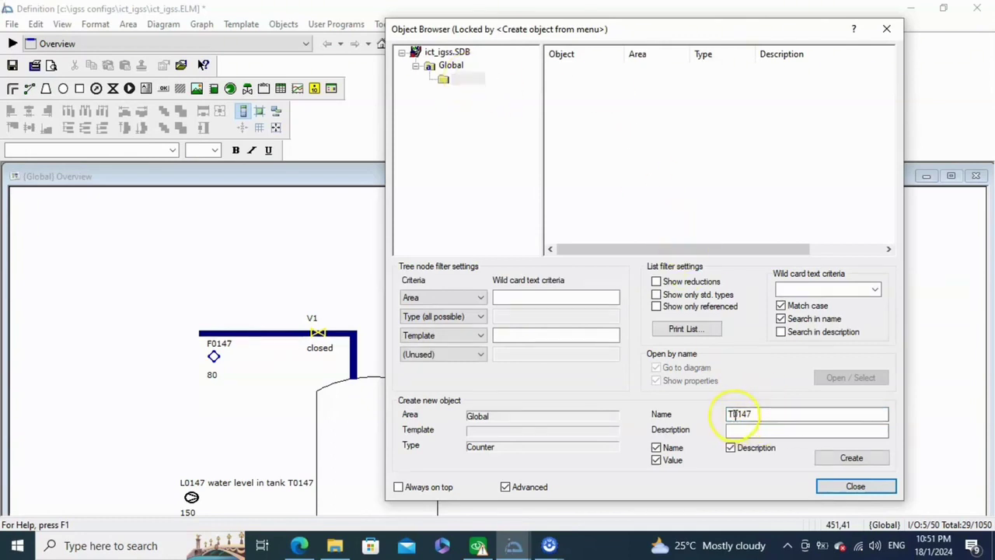
key(BackSpace)
text(C)
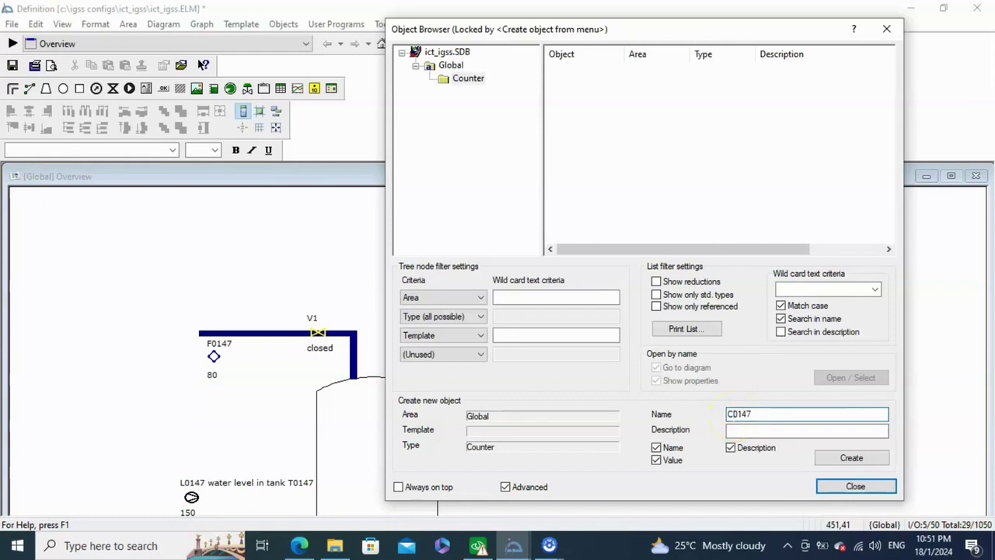
click(733, 413)
click(869, 462)
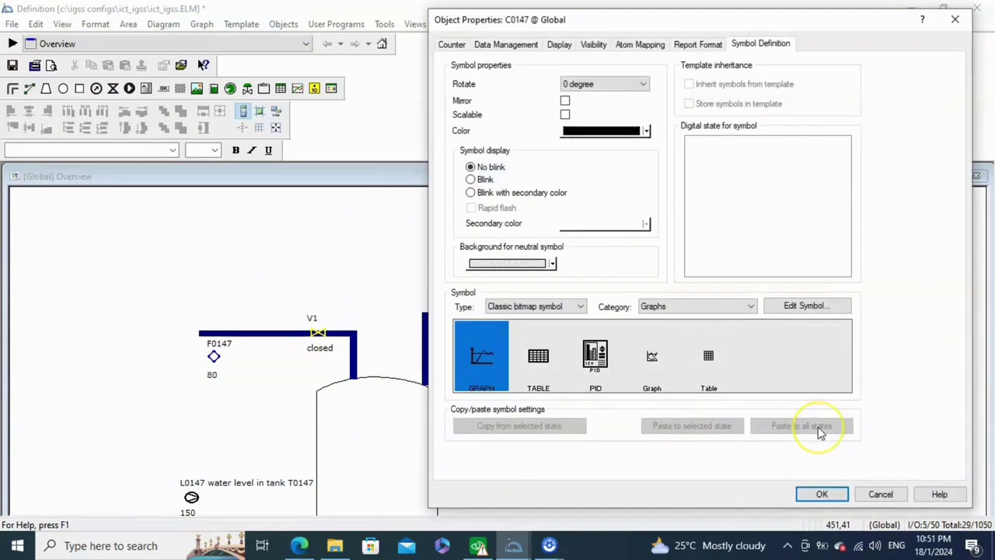
Enter "Counts L/h into tank T0147" as the description of counter C0147
click(461, 47)
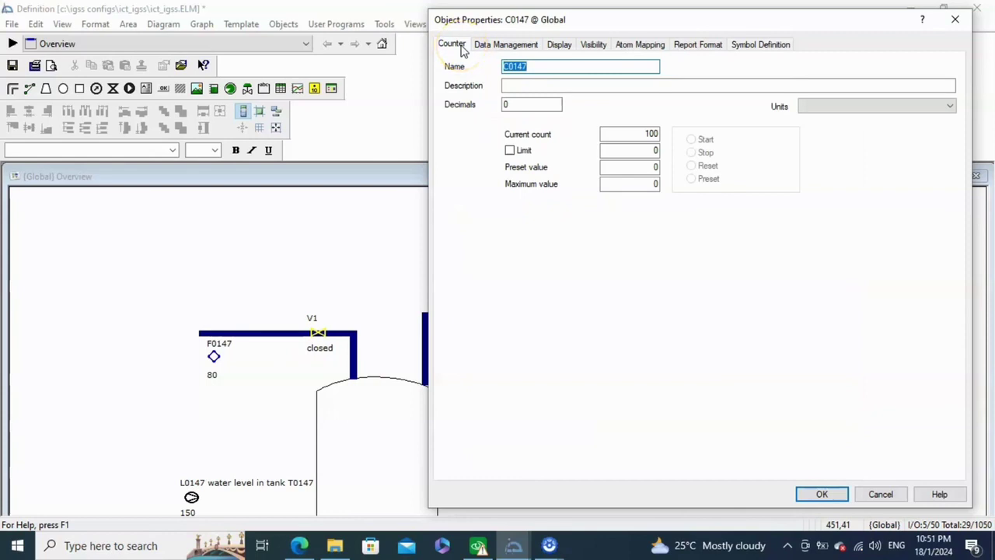
click(512, 84)
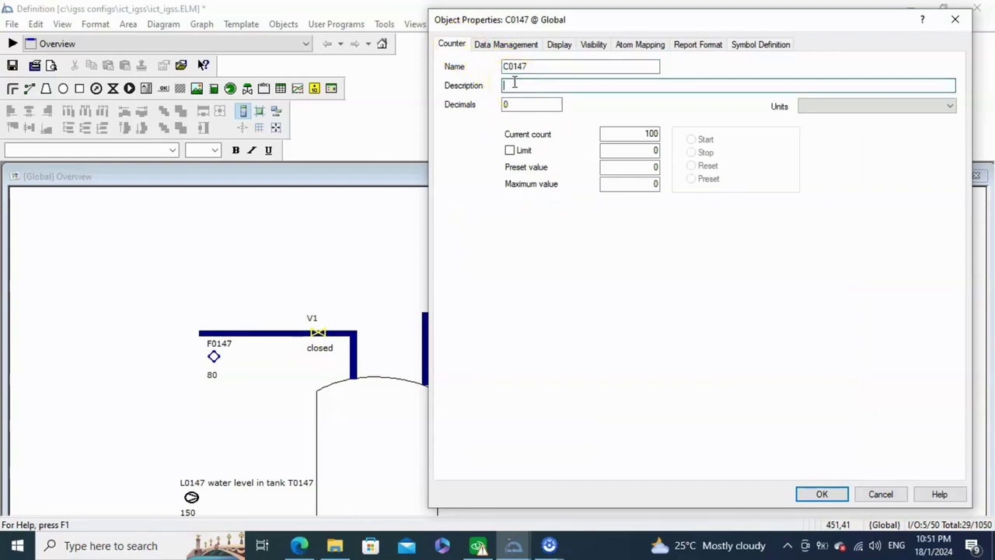
text(Counts L/h intom)
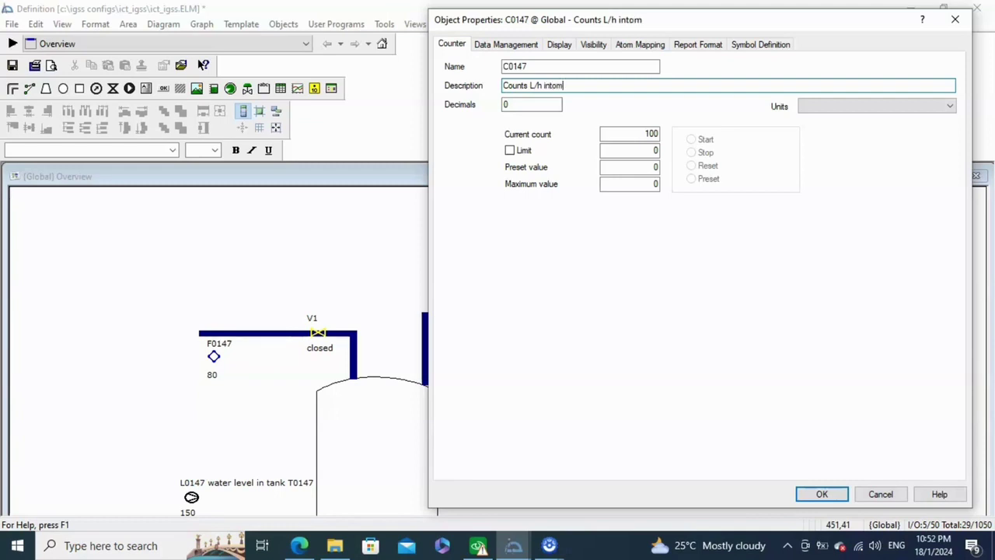
key(BackSpace)
text( tank T0147)
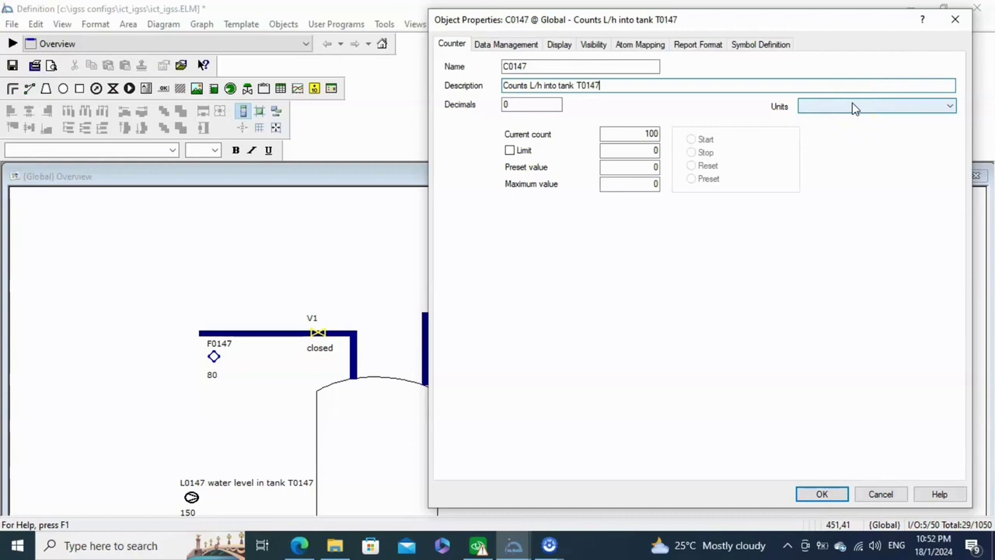
Set the current count of C0147 to 55, its limit to 75, maximum value to 100 and units to L/h
click(657, 150)
double_click(648, 134)
text(55)
double_click(653, 151)
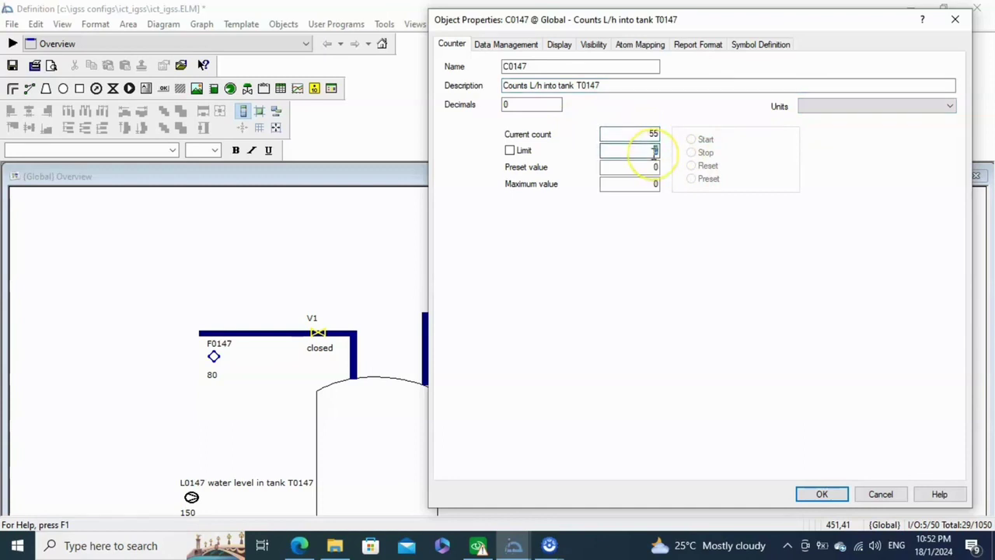
text(75)
click(653, 185)
text(100)
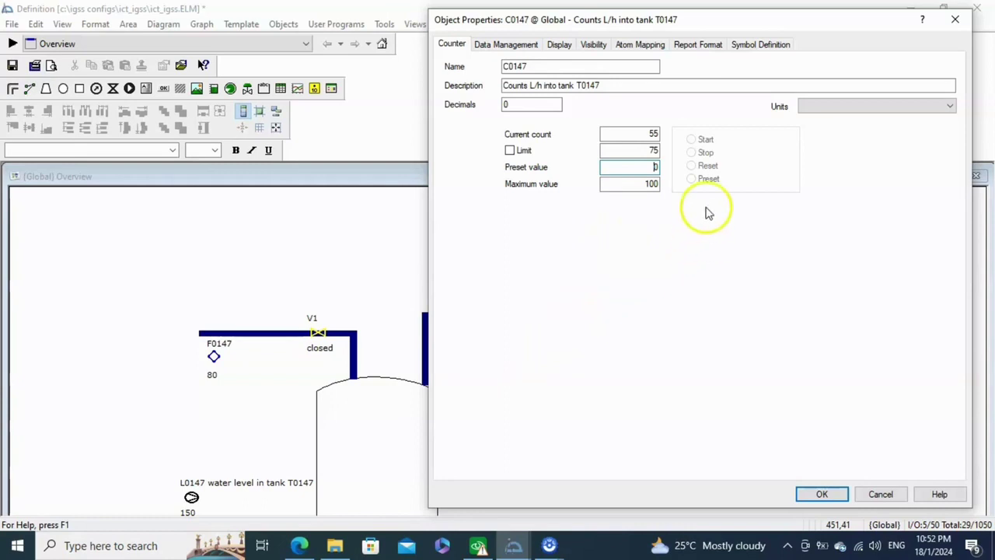
click(817, 114)
click(817, 160)
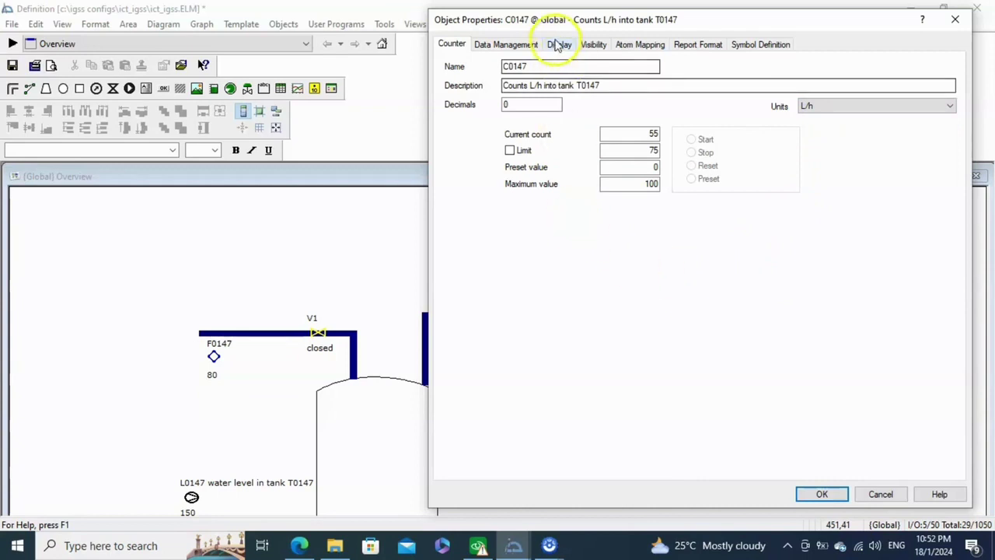
Set counter C0147's base interval to 10 minutes with Maximum data reduction, and show units with its displayed value
click(513, 44)
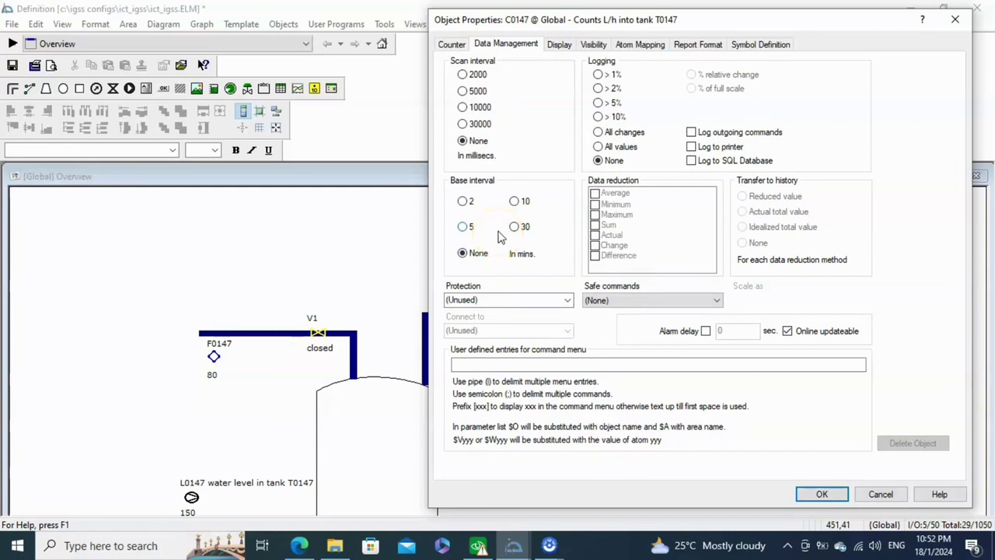
click(517, 202)
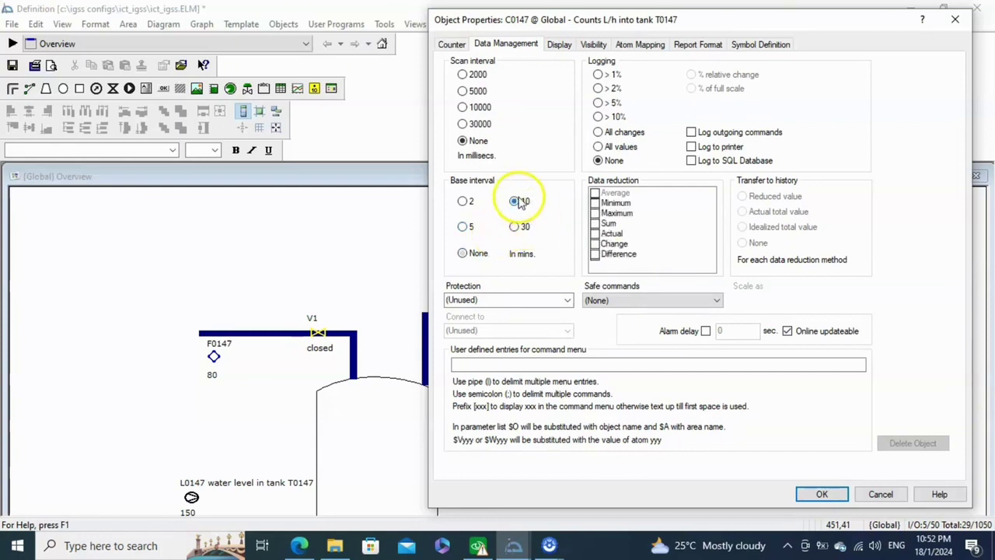
click(595, 214)
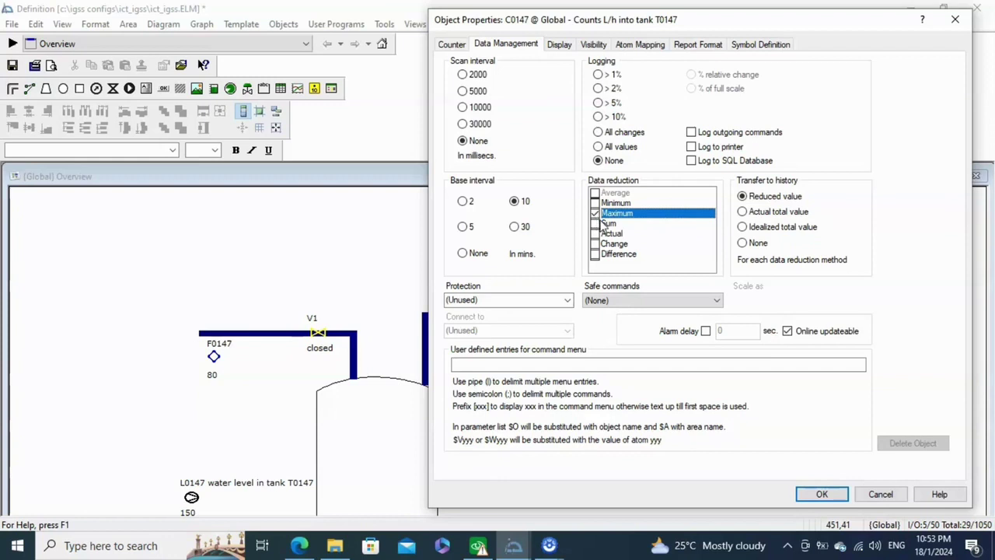
click(559, 45)
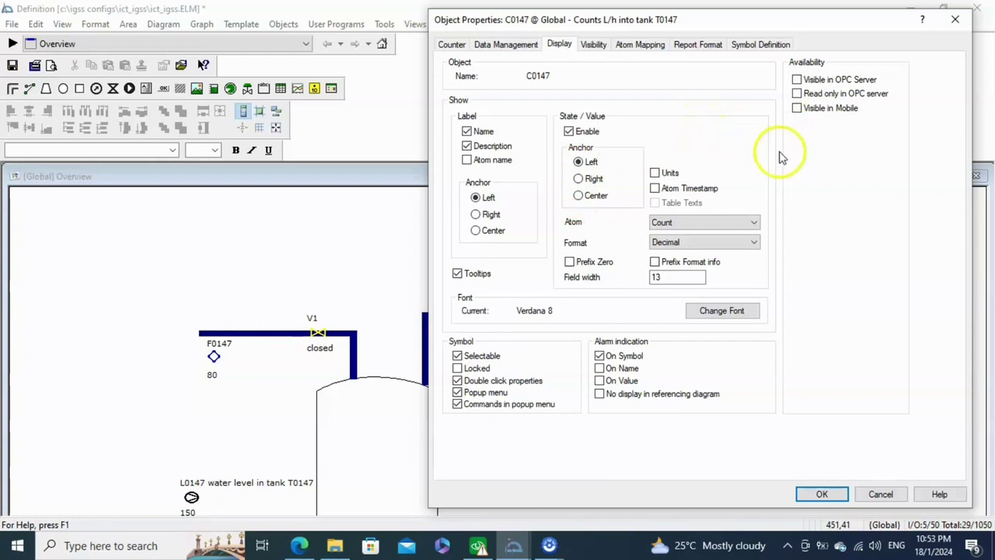
click(662, 172)
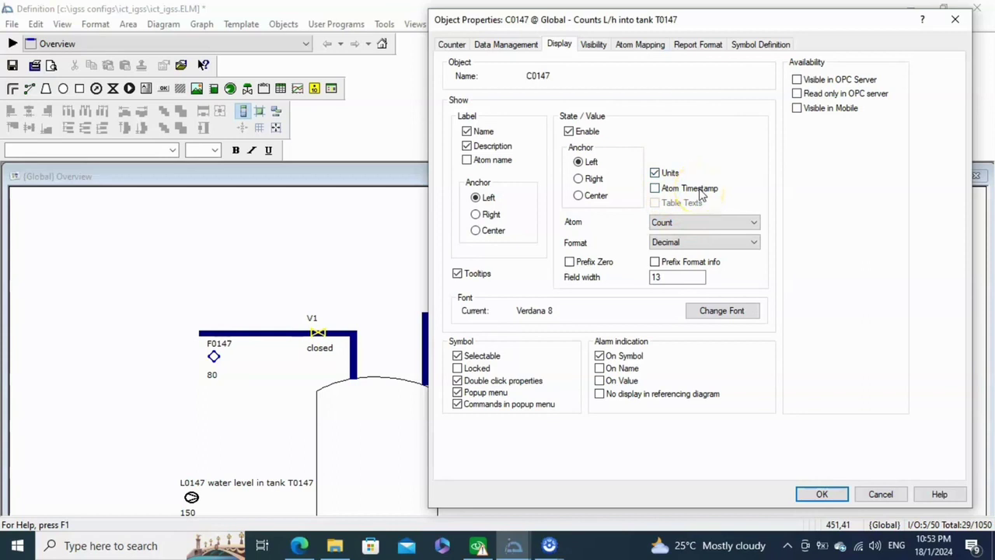
Assign the 7TS7TCP (IGSSStation1) driver to C0147 for mapping its Count atom
click(640, 45)
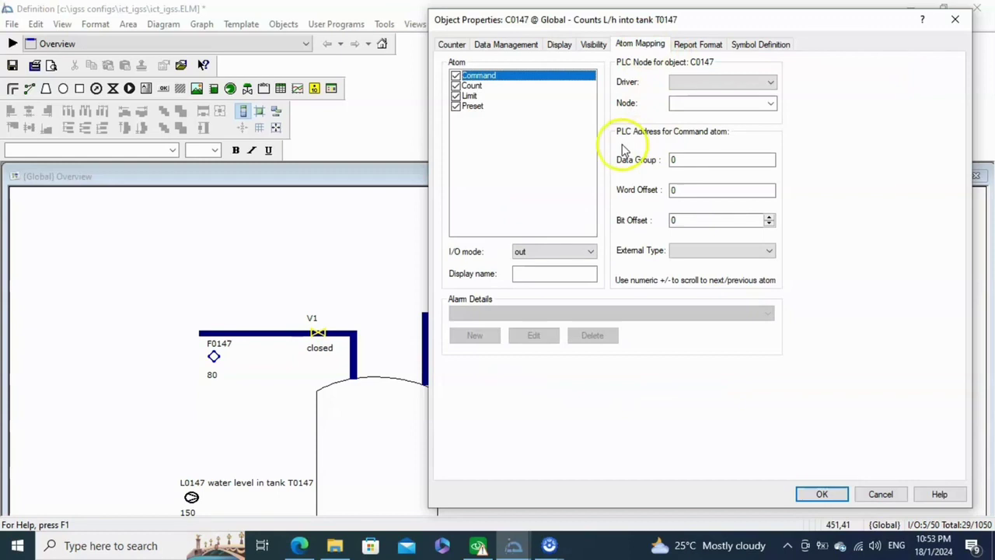
click(487, 87)
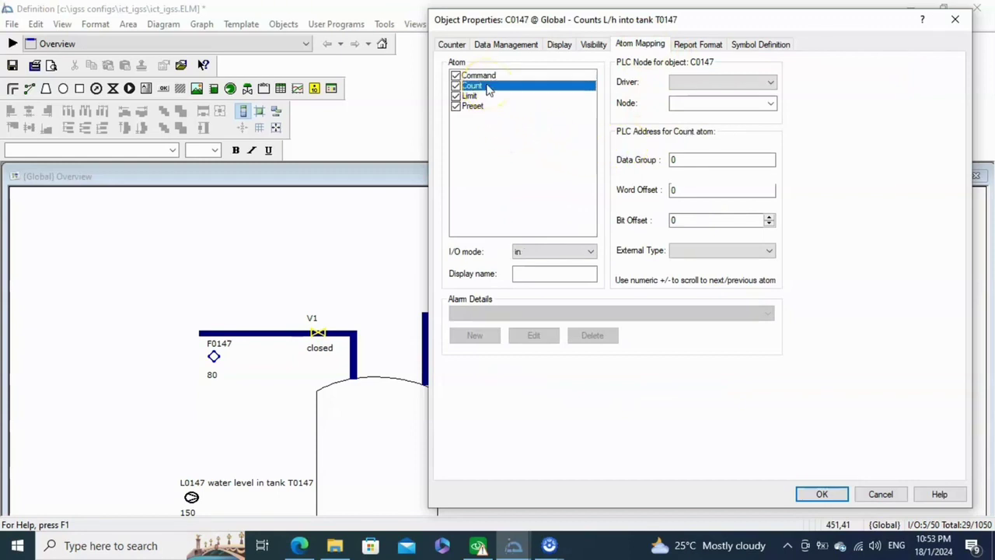
click(693, 84)
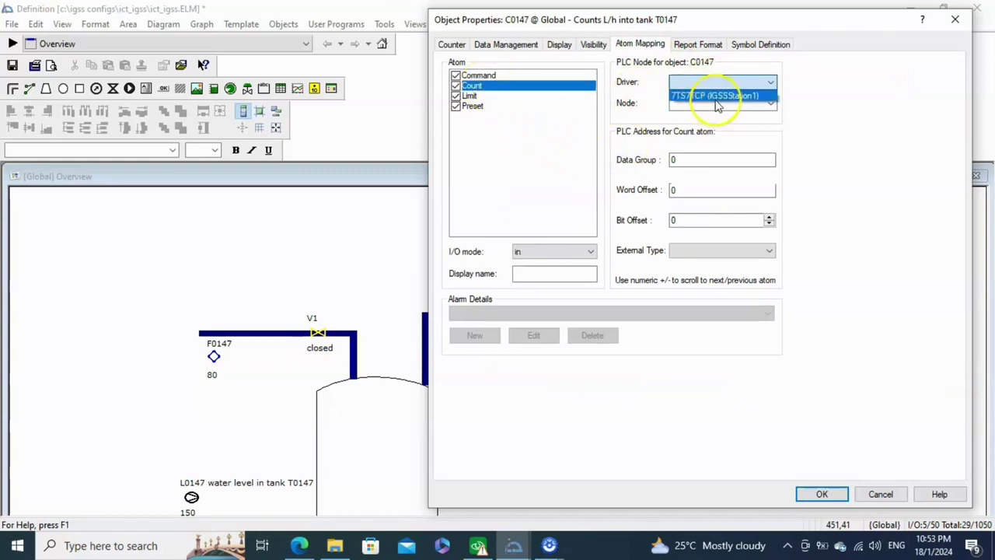
click(716, 96)
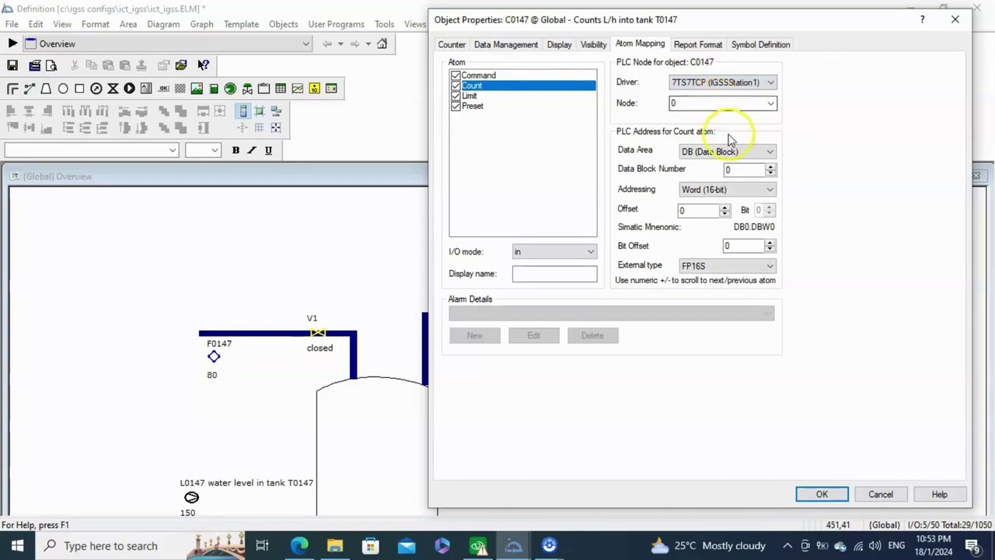
Map the Count atom to data block number 22 with offset 3, then apply C0147's properties and clear its selection
double_click(742, 171)
text(22)
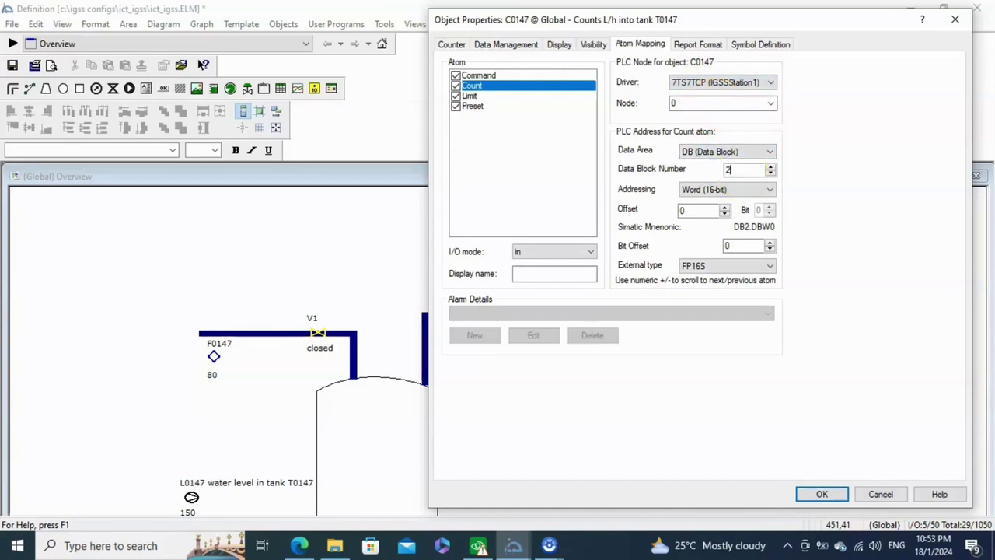
click(725, 207)
click(724, 206)
click(725, 207)
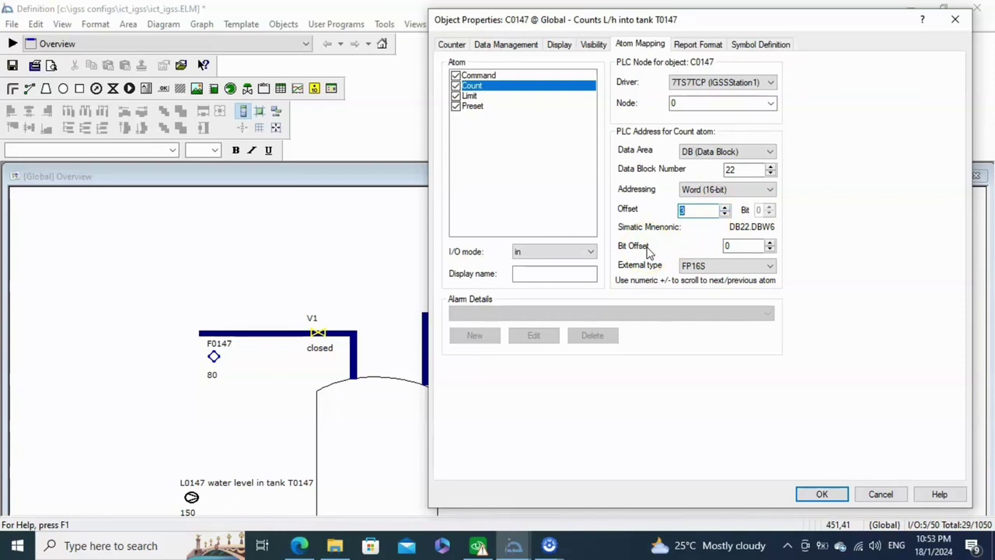
click(816, 371)
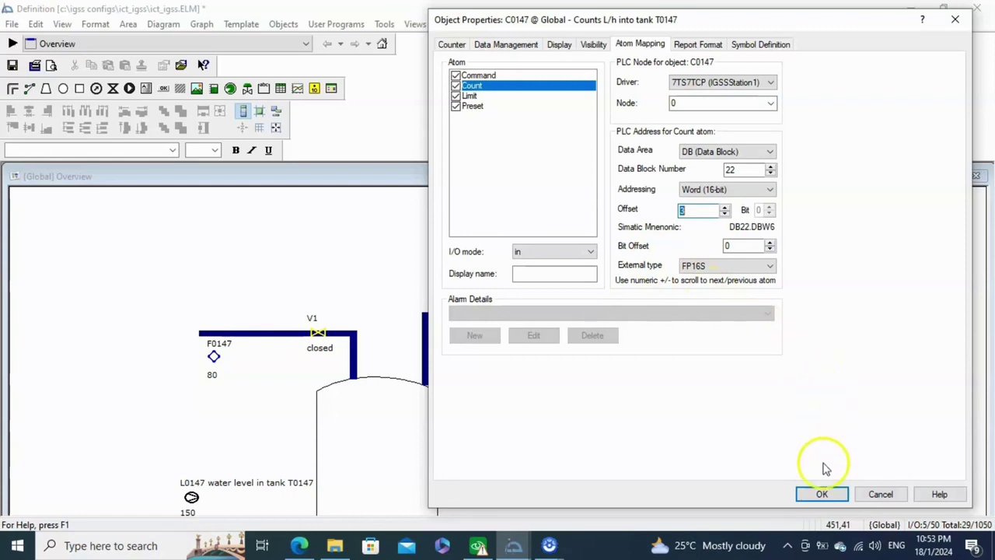
click(822, 493)
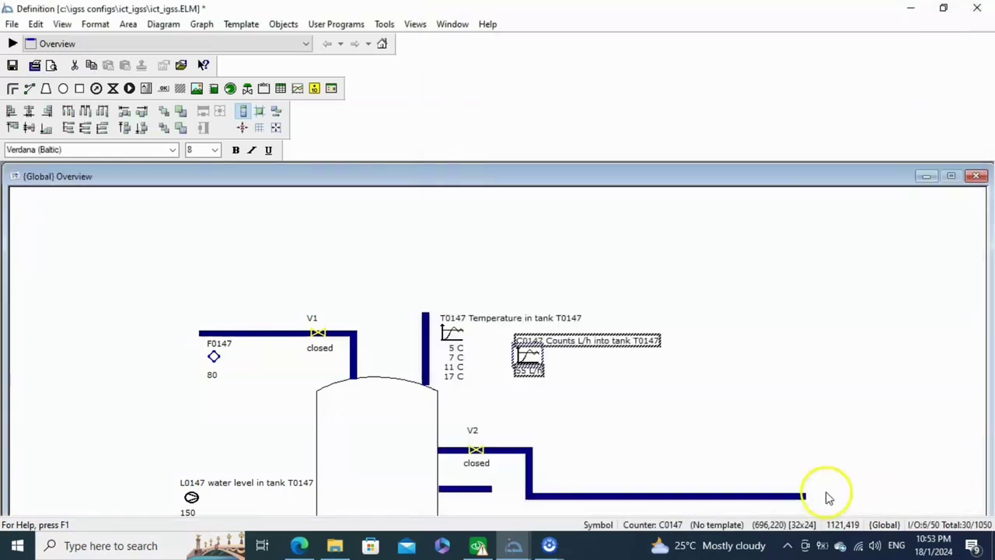
click(684, 413)
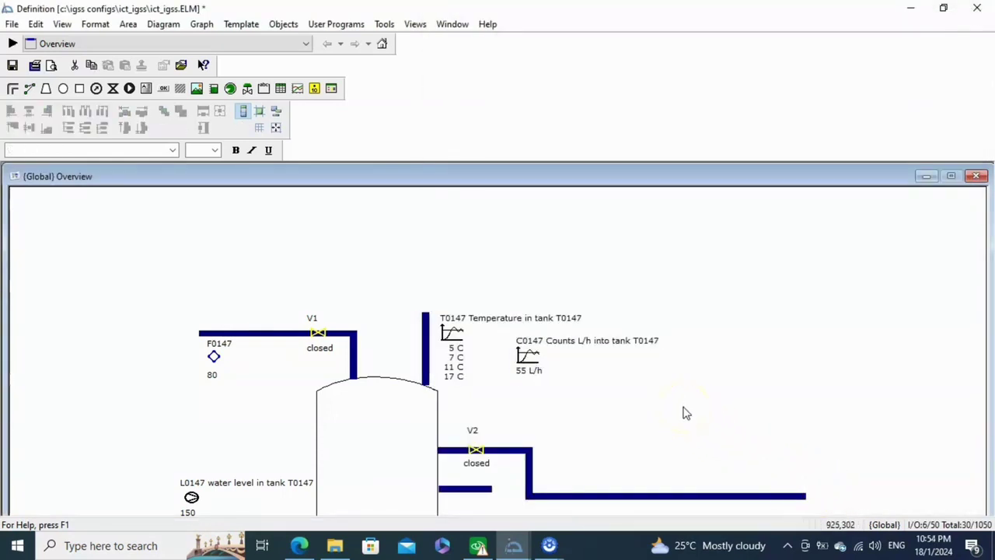
click(528, 356)
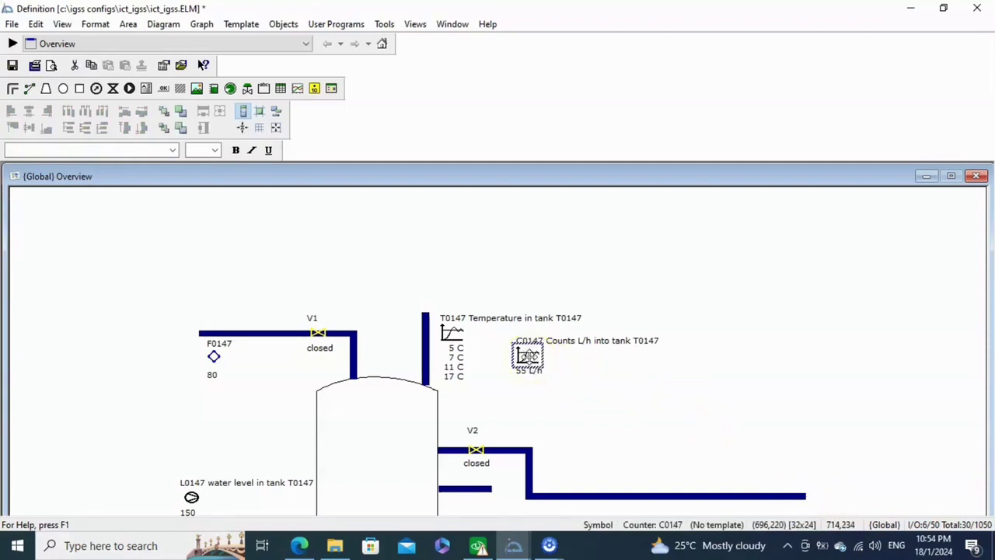
key(Delete)
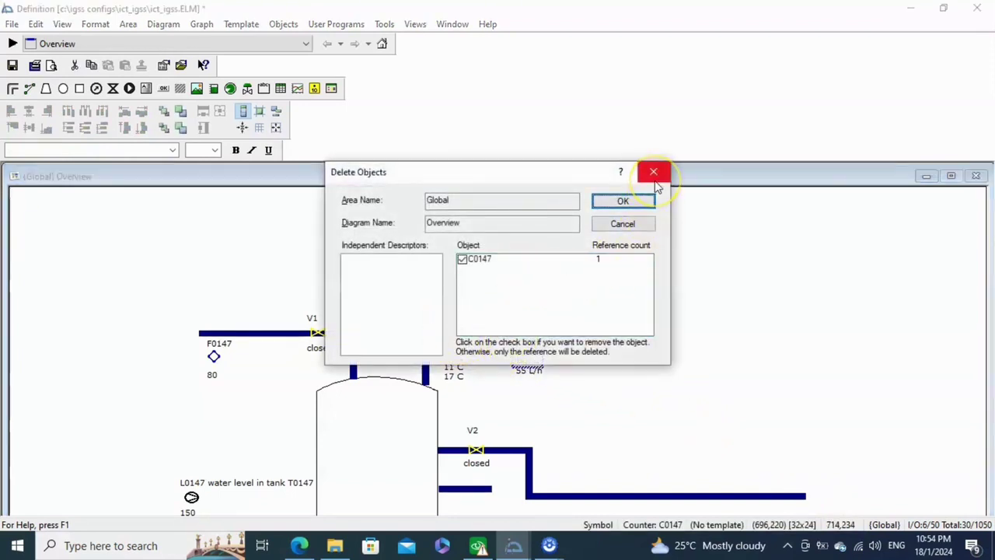
click(645, 223)
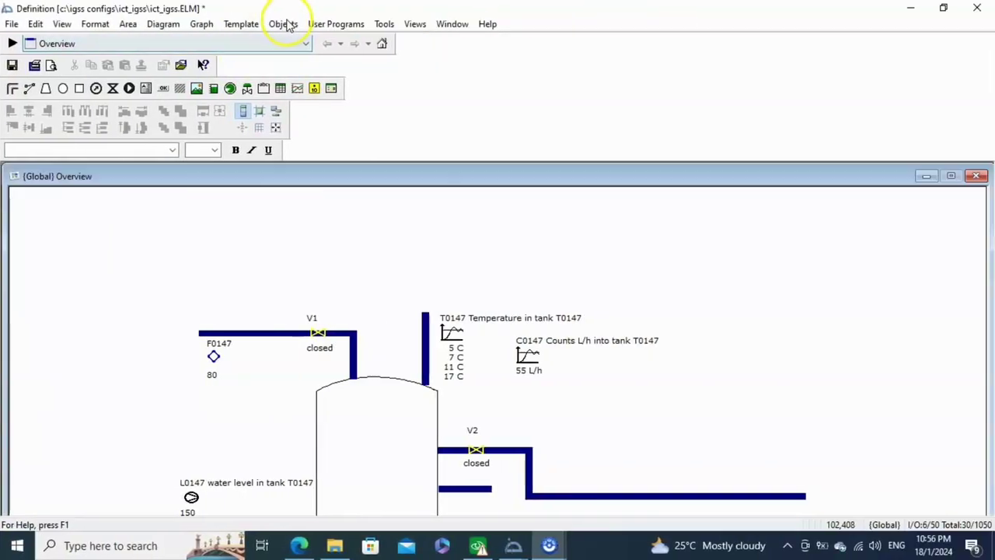
Start a new rectangular field object of type String in the Global area and name it Message
click(284, 24)
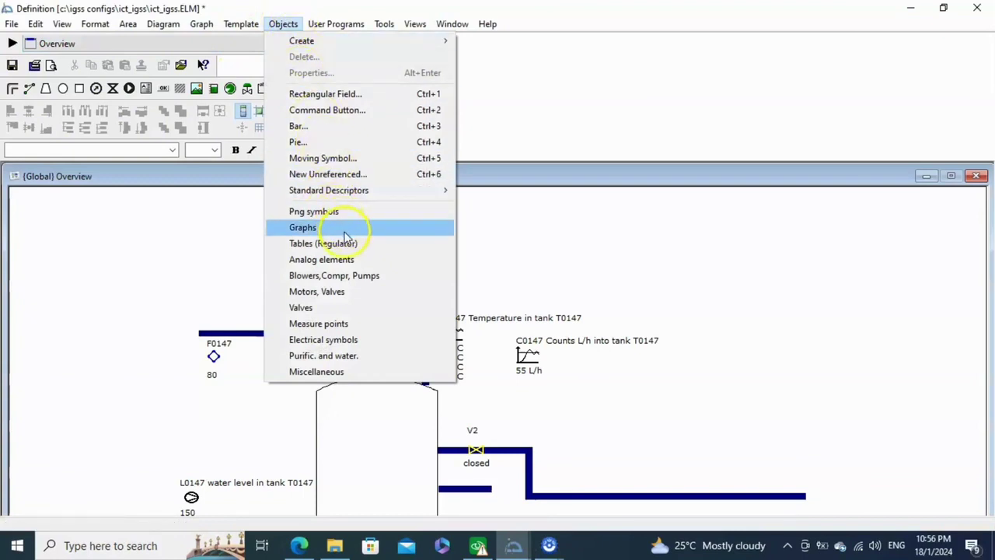
click(356, 100)
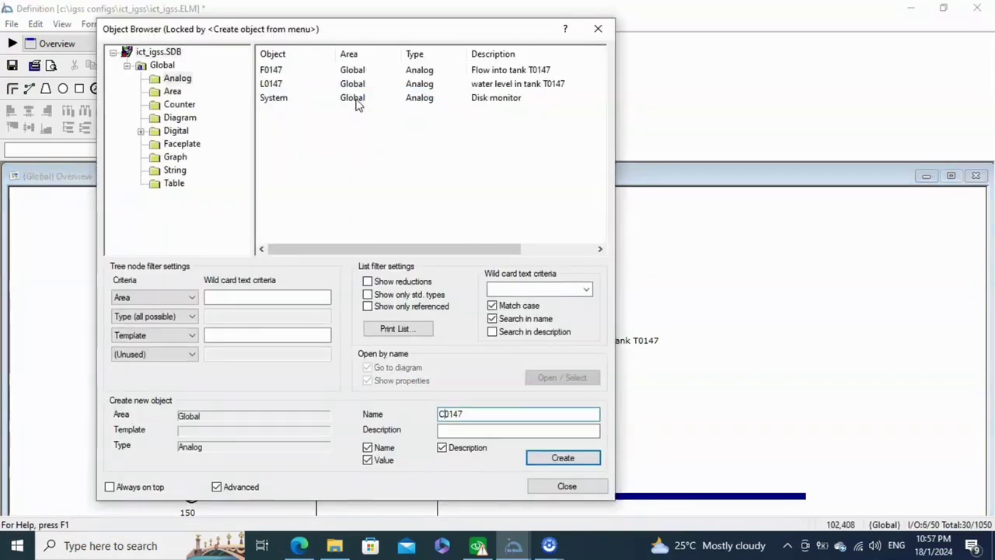
click(176, 170)
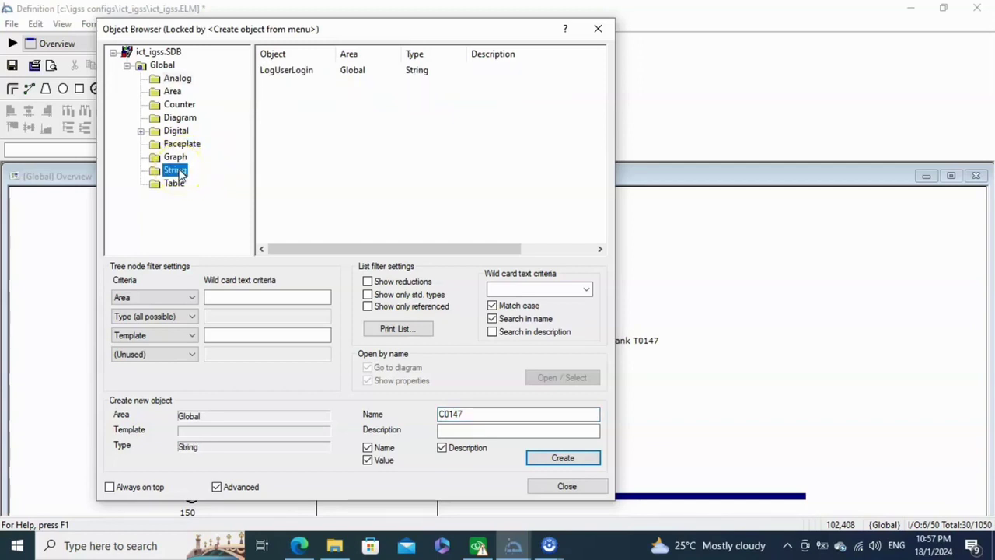
drag(480, 418, 424, 415)
text(Iassage)
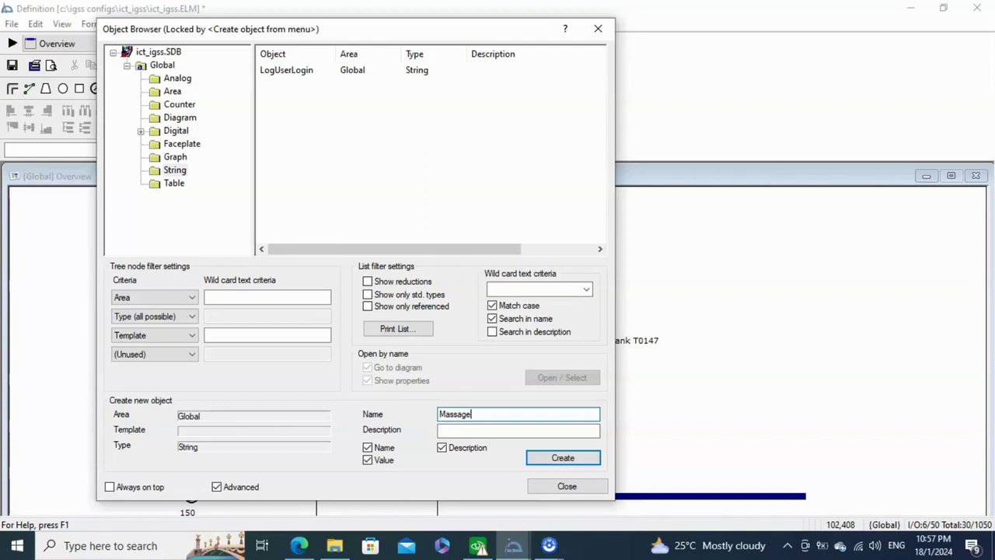
click(450, 414)
key(BackSpace)
text(e)
click(488, 419)
click(463, 476)
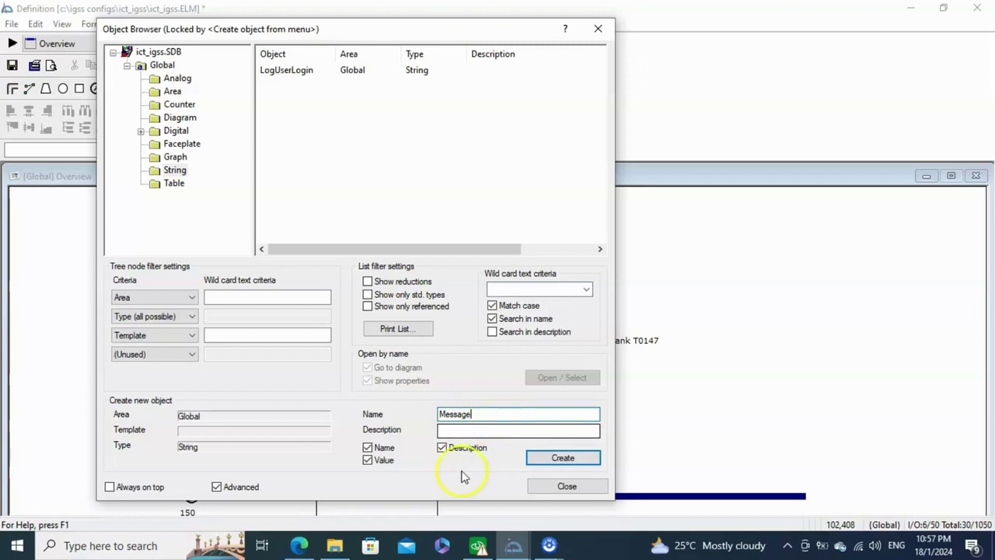
Create the Message string object with its name label turned off
click(375, 450)
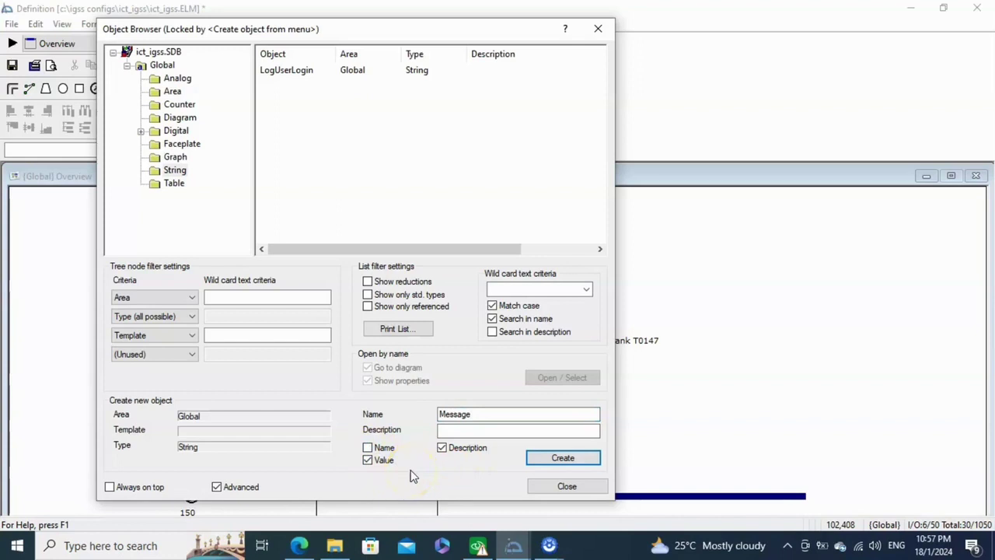
click(572, 463)
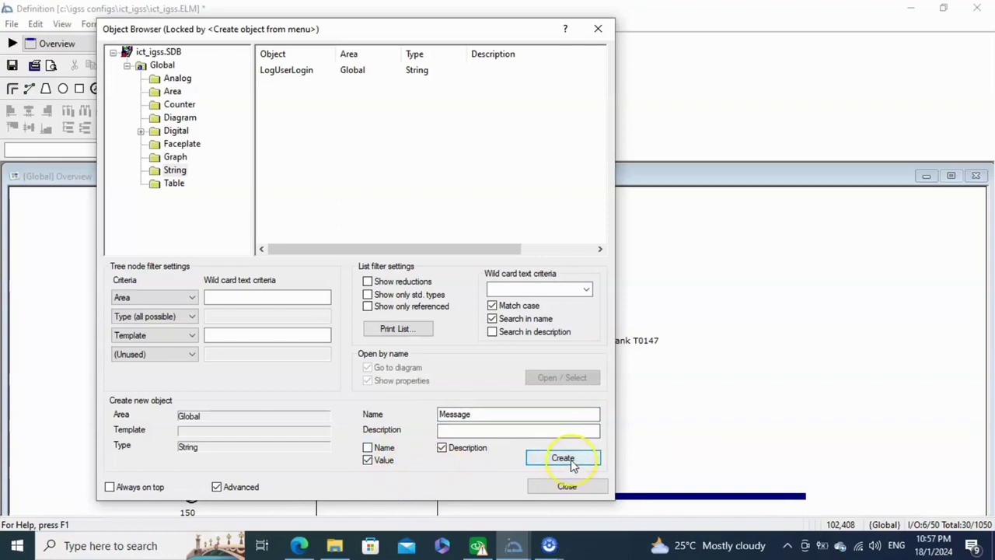
click(571, 460)
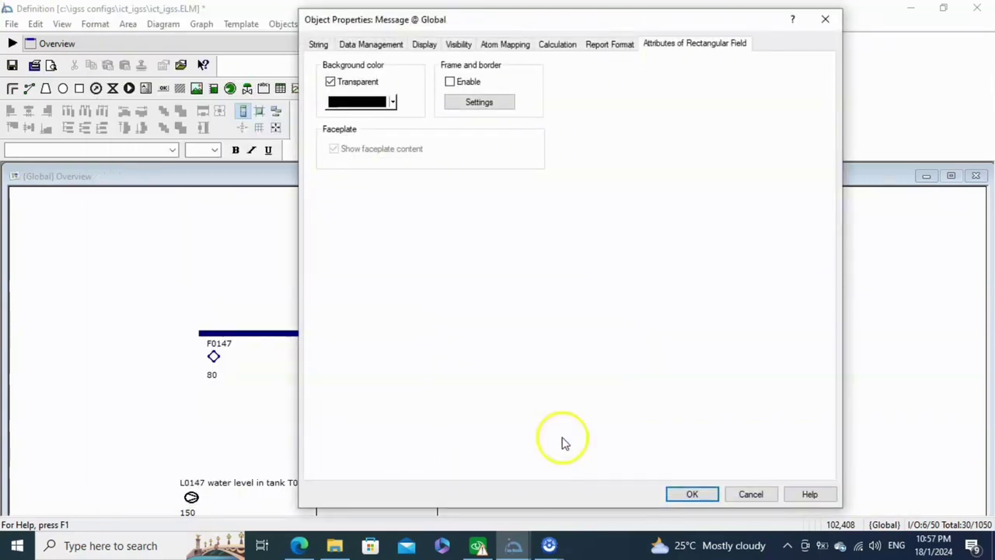
Set the Message object's maximum length to 70 and its string to "Now filling more water into bassin"
click(330, 48)
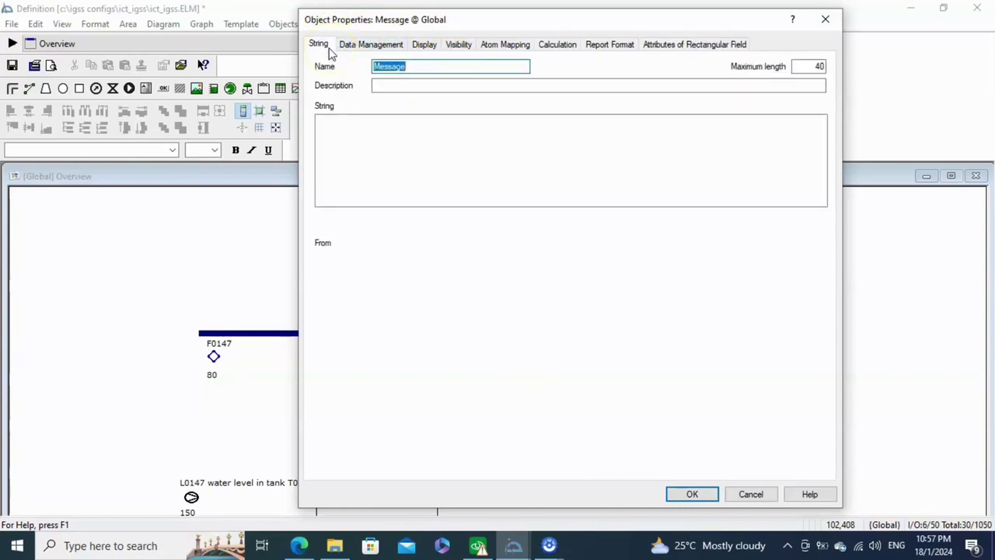
double_click(818, 66)
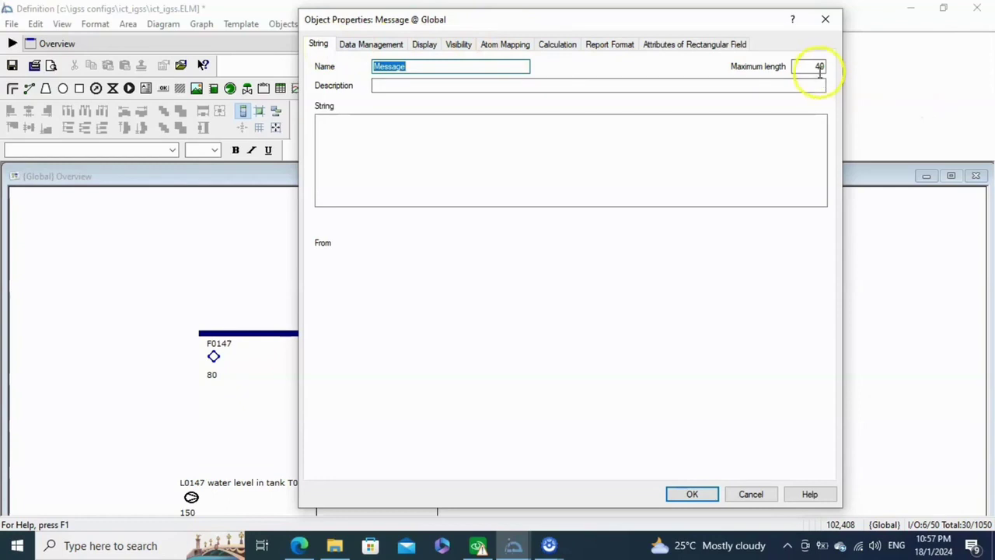
text(70)
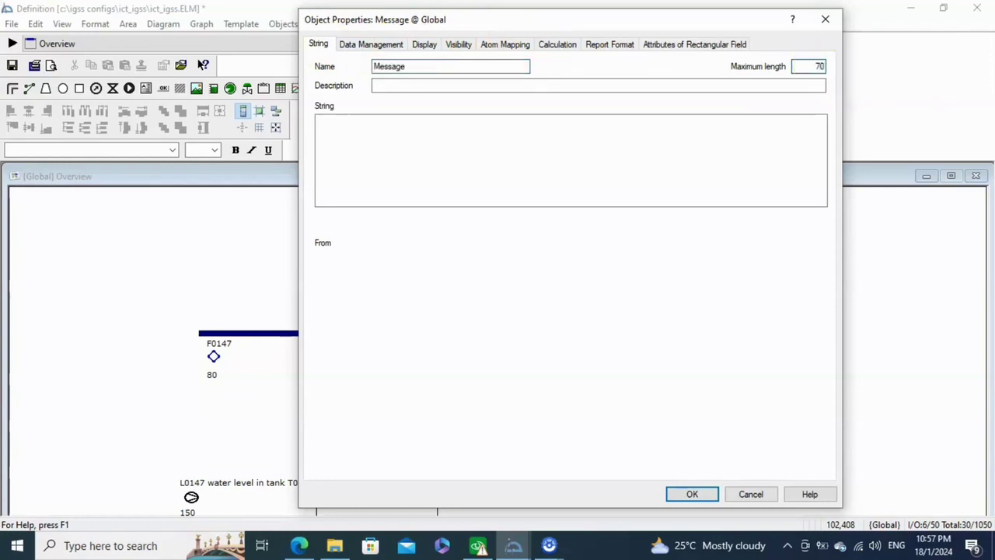
click(817, 82)
click(594, 137)
text(Now fi)
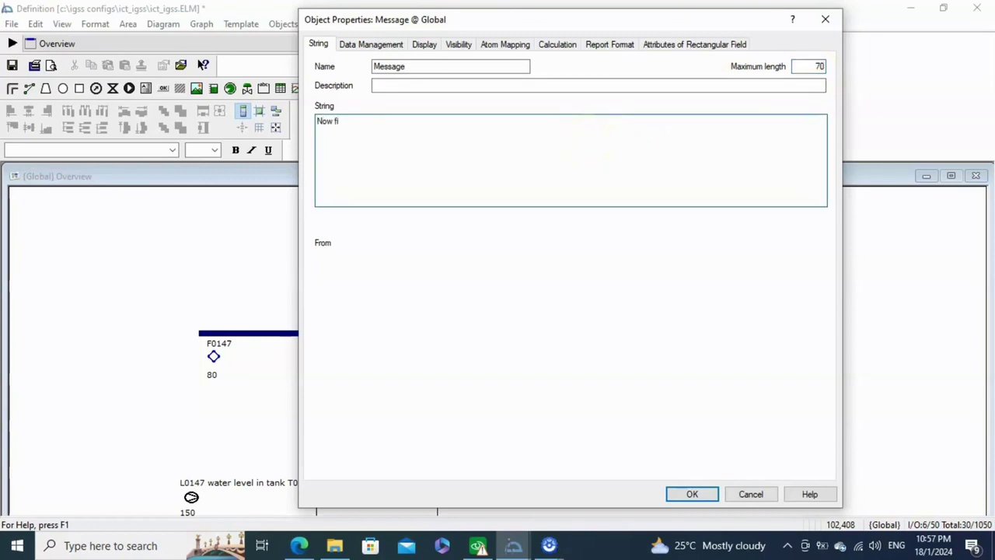
text(lling more water)
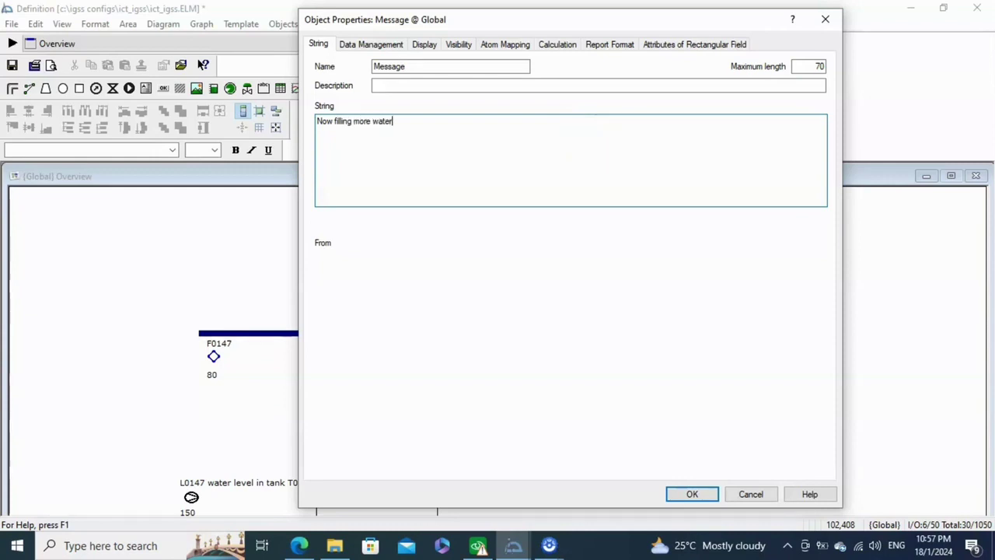
text( into bassin)
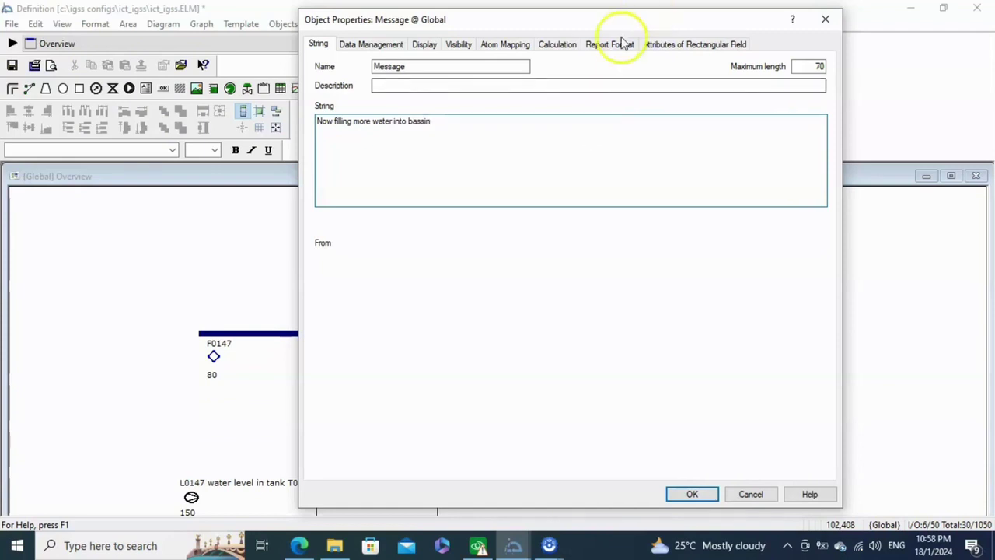
Set the Message object's scan interval to 2000 ms and assign the 7TS7TCP (IGSSStation1) driver for its Text atom
click(372, 46)
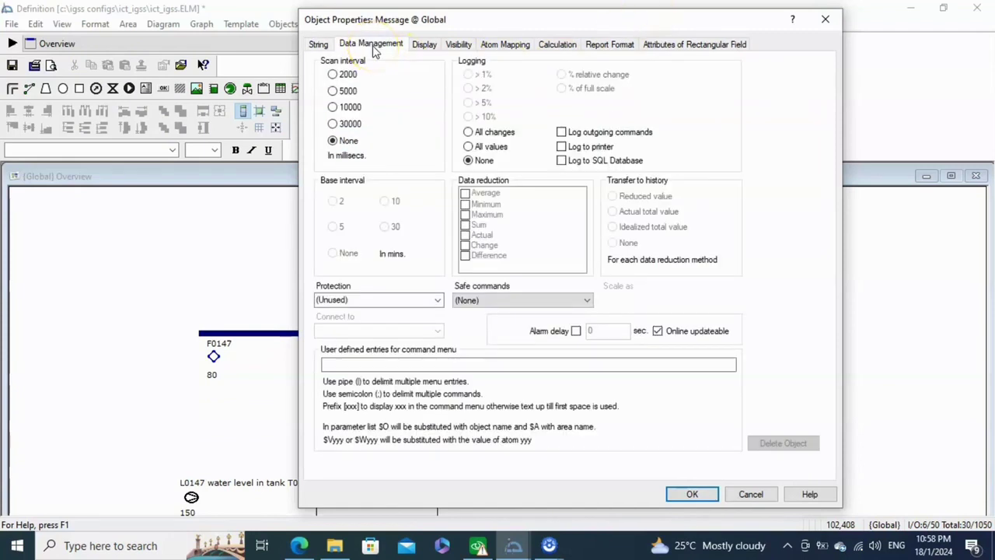
click(336, 76)
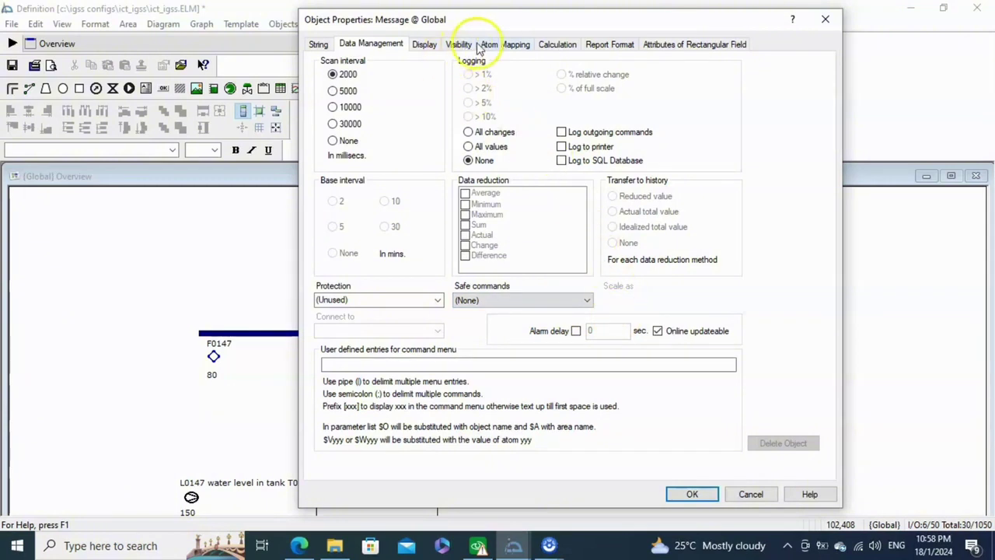
click(502, 45)
click(522, 207)
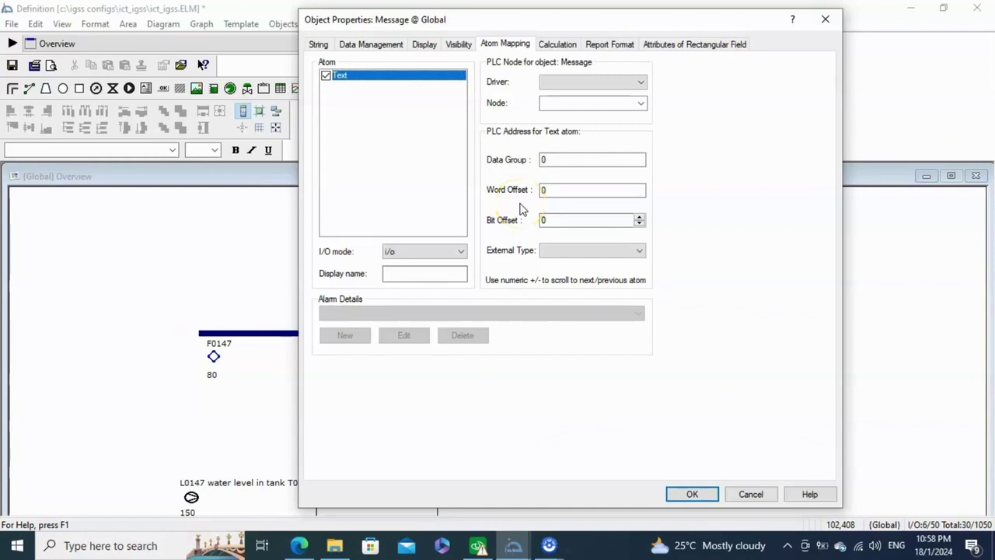
click(368, 77)
click(599, 102)
click(611, 93)
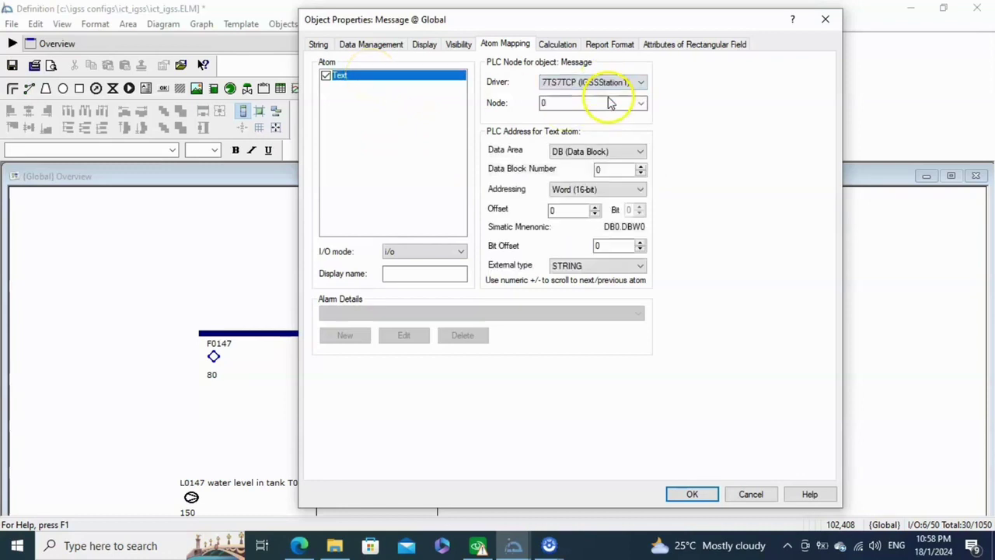
Set the data block number of the Message object's Text atom to 21 and apply the object properties
click(609, 169)
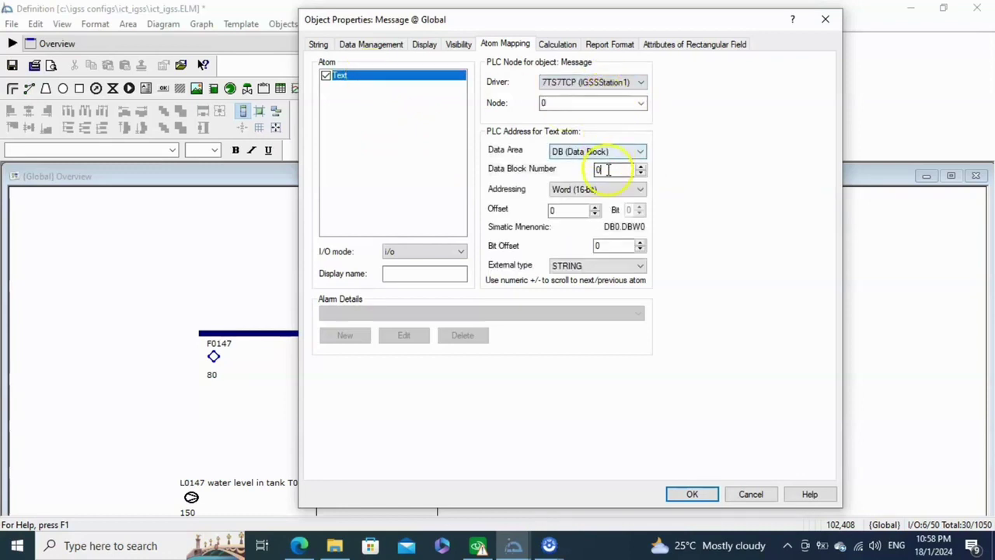
key(BackSpace)
text(21)
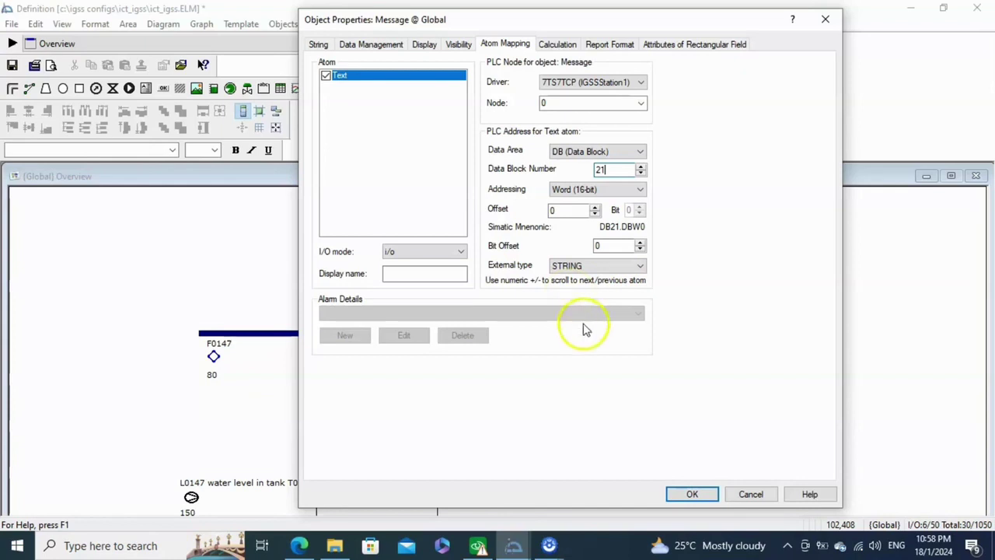
click(704, 498)
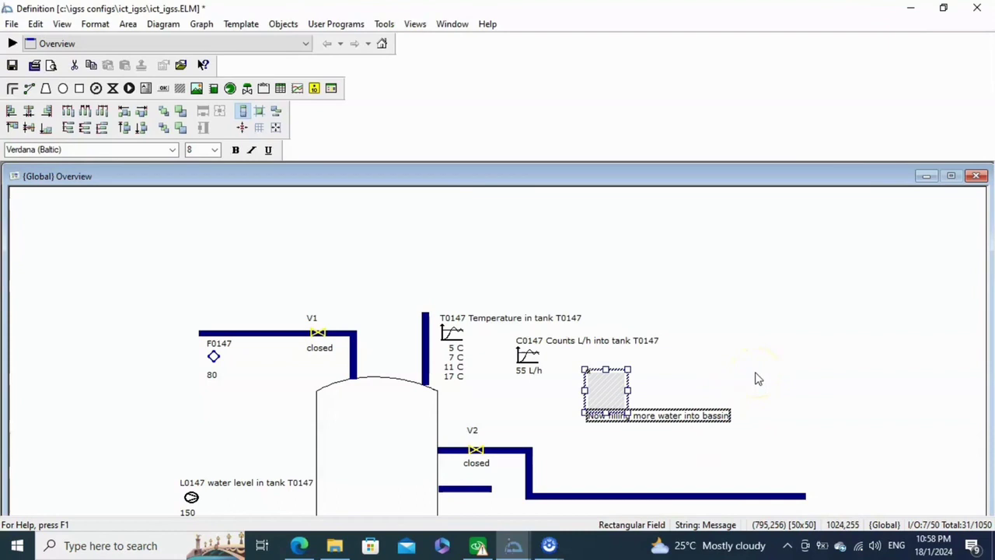
click(687, 416)
click(731, 381)
click(90, 432)
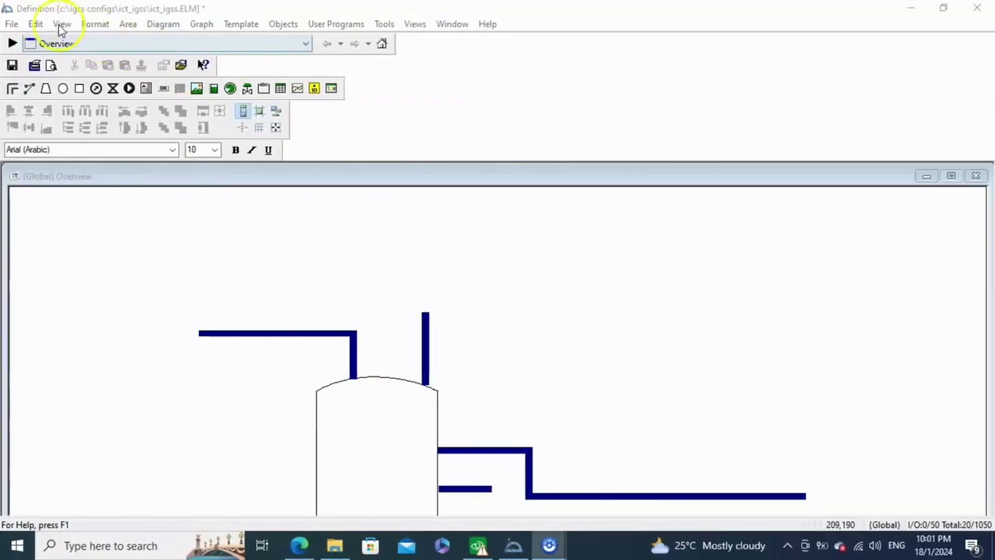
Create a new alarm text reading "Valve defective", keeping the default red alarm color
click(35, 23)
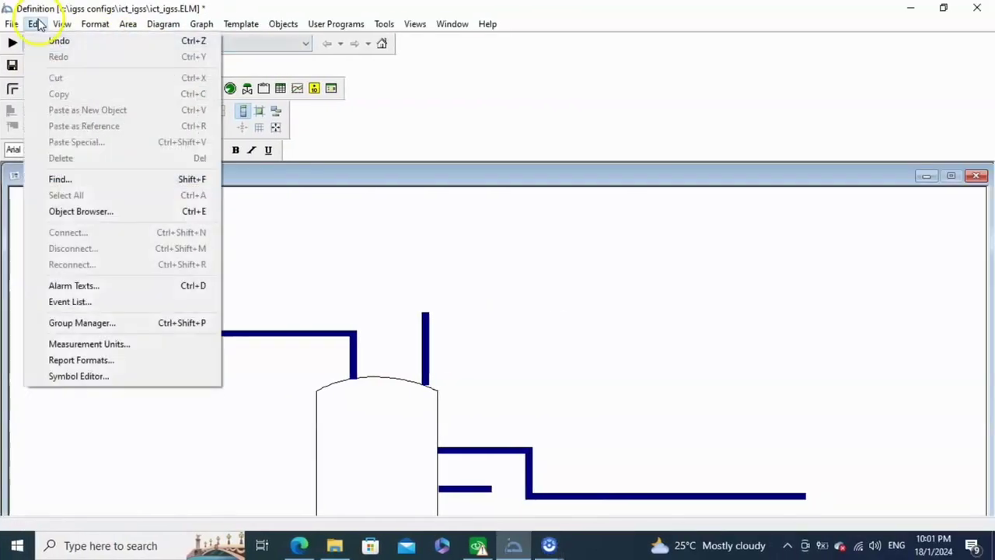
click(85, 289)
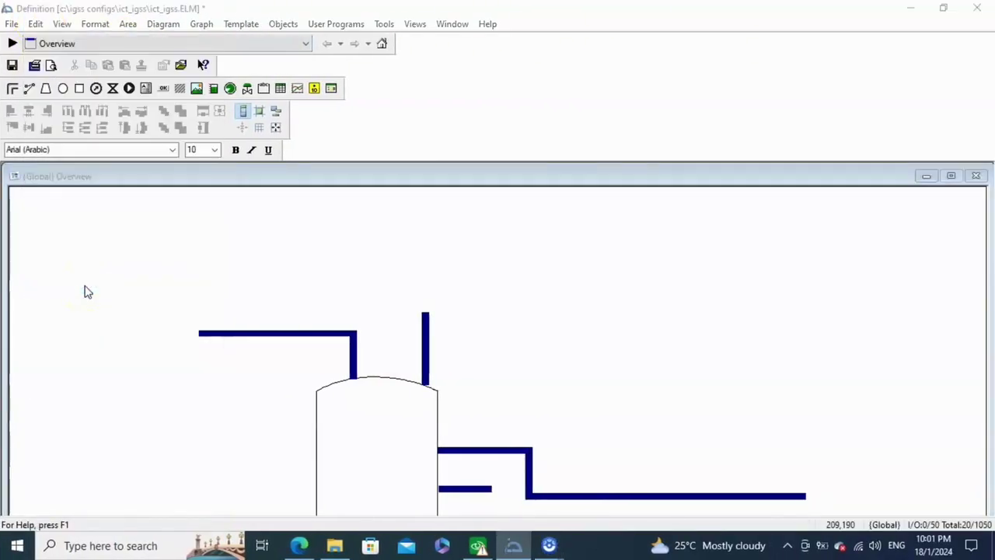
scroll(536, 264, down, 6)
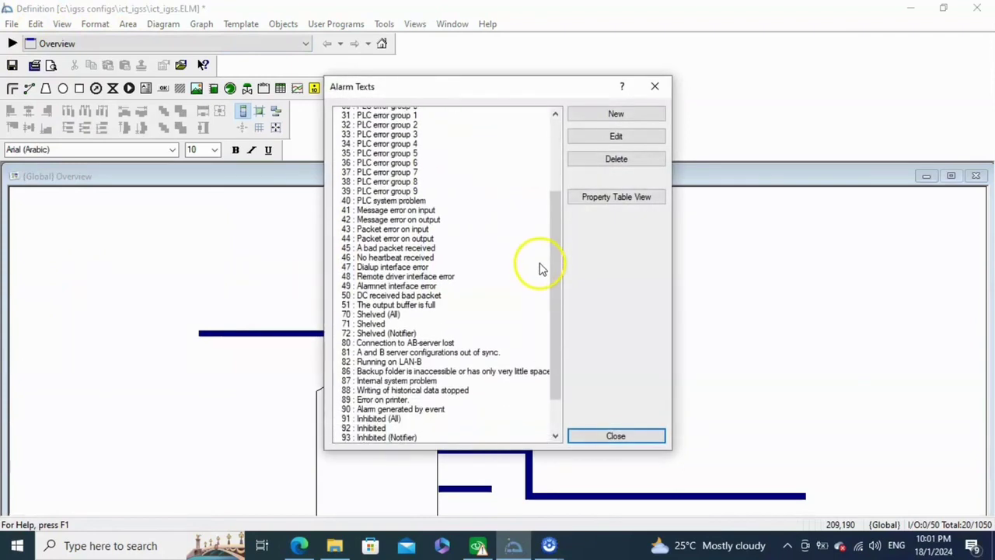
click(617, 115)
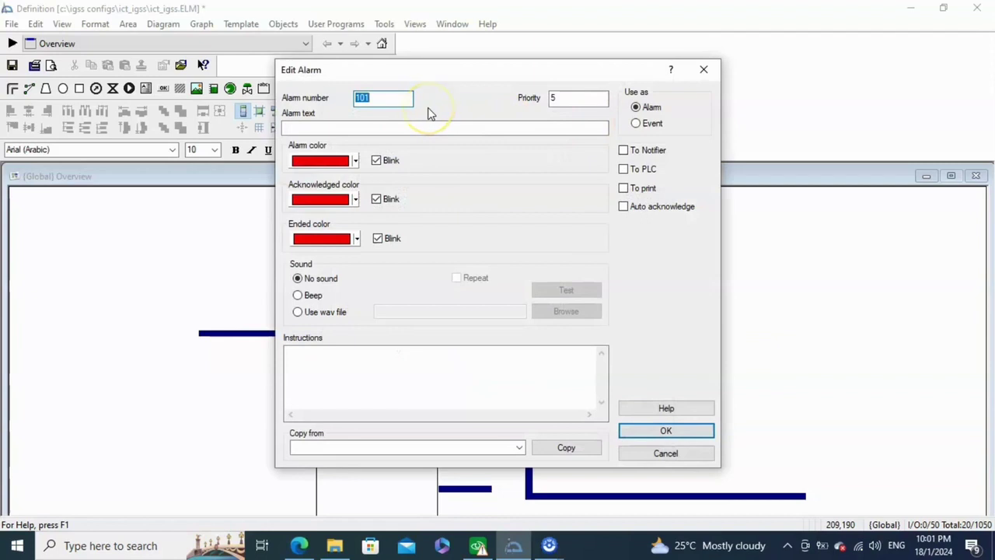
click(414, 126)
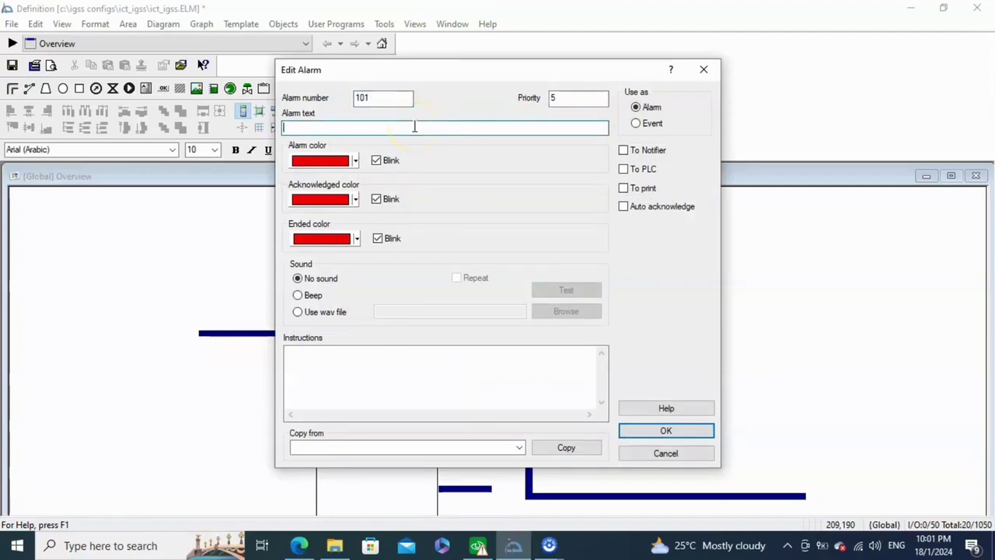
text(Valv)
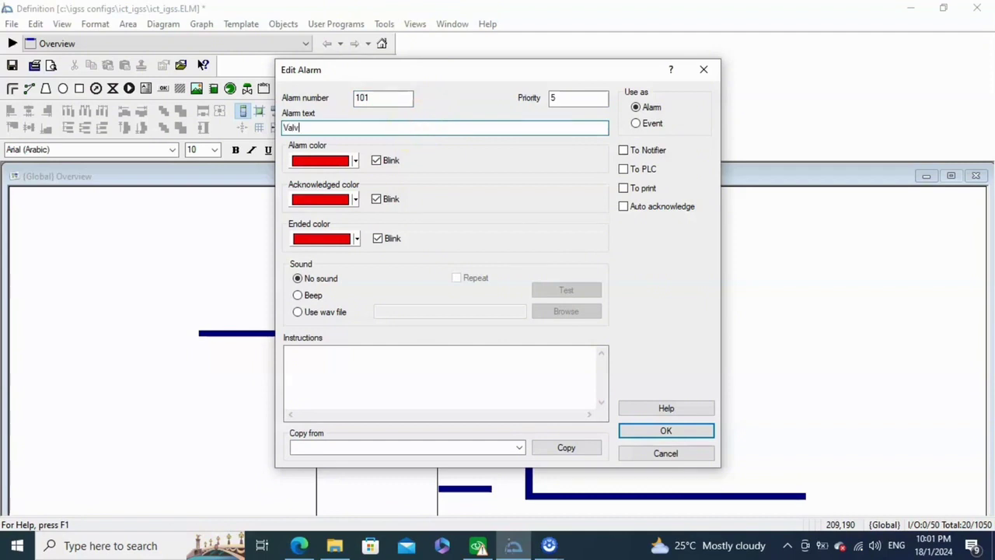
text(e defective)
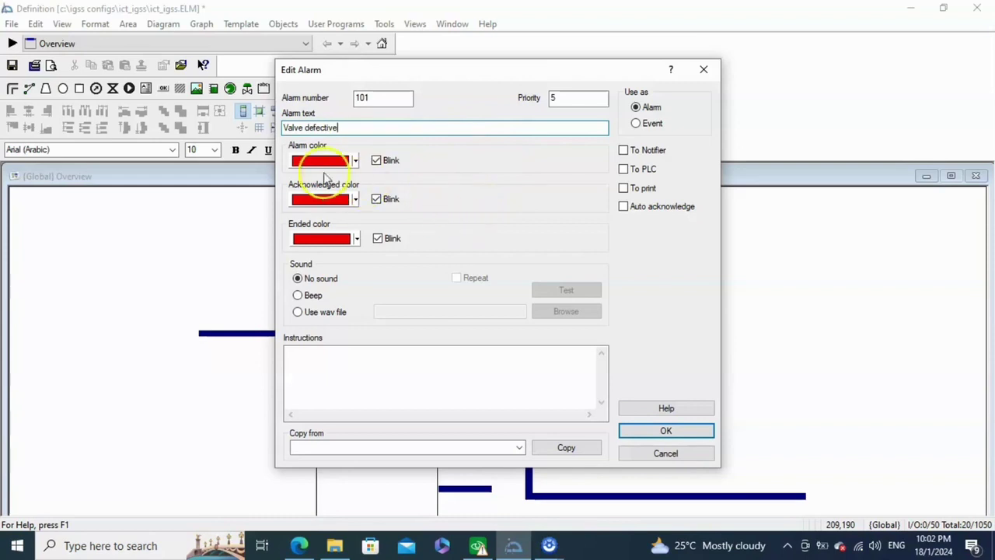
click(351, 162)
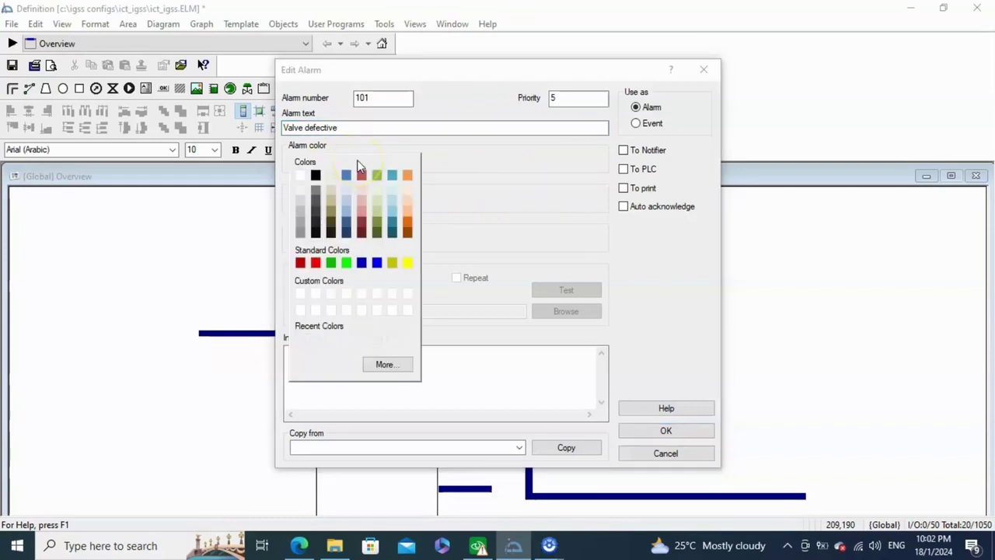
click(355, 159)
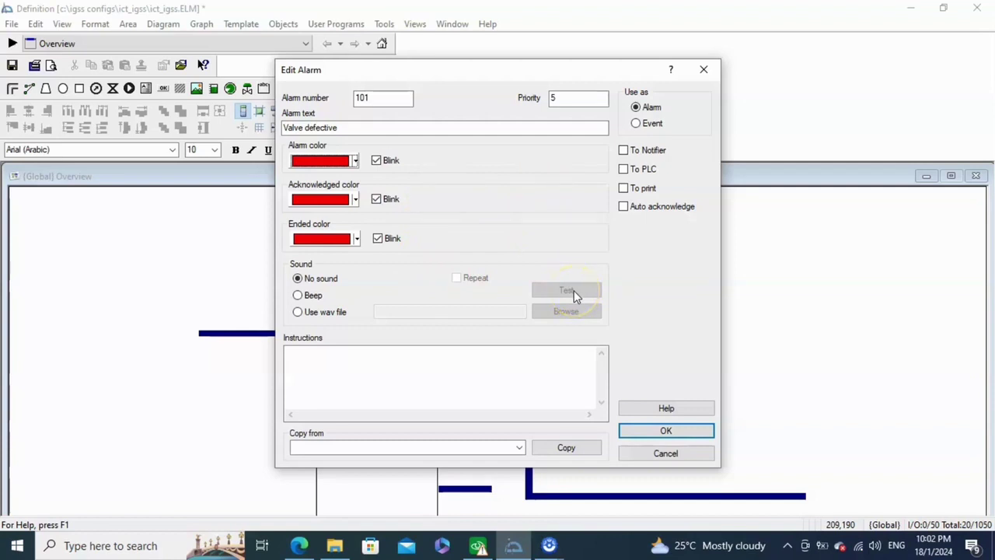
click(695, 434)
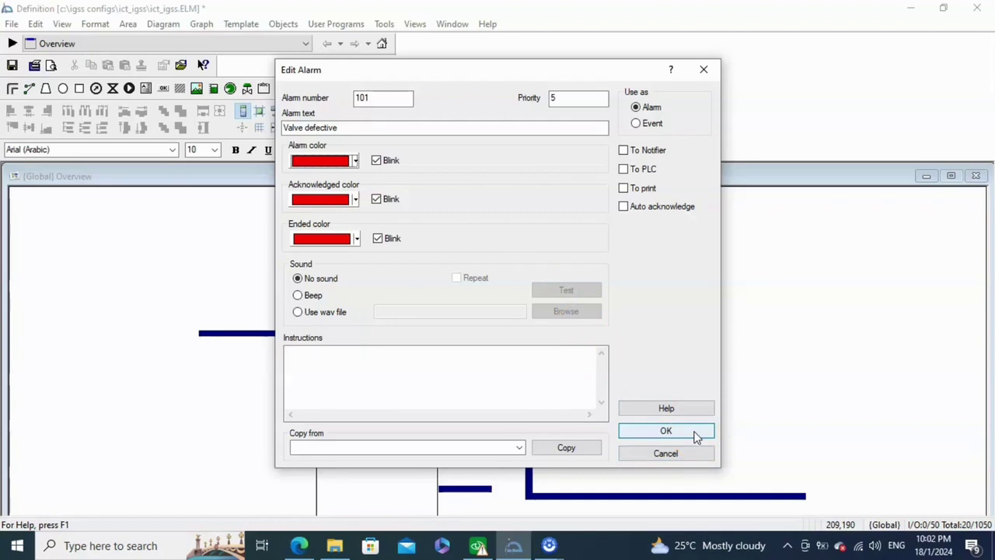
click(696, 435)
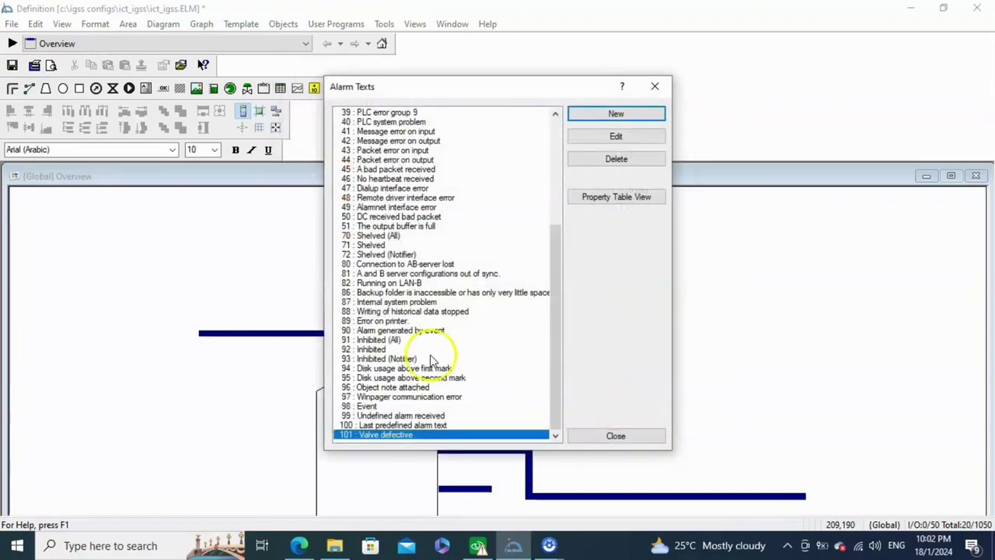
Create a new alarm text "Flow exceeds high alarm" with priority 6 and the Beep sound
click(614, 117)
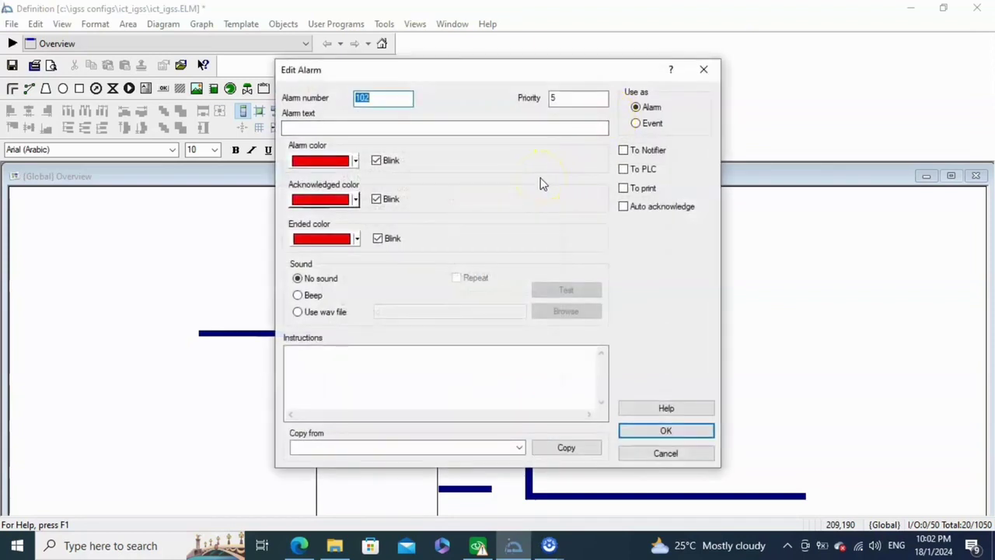
click(566, 99)
key(BackSpace)
text(6)
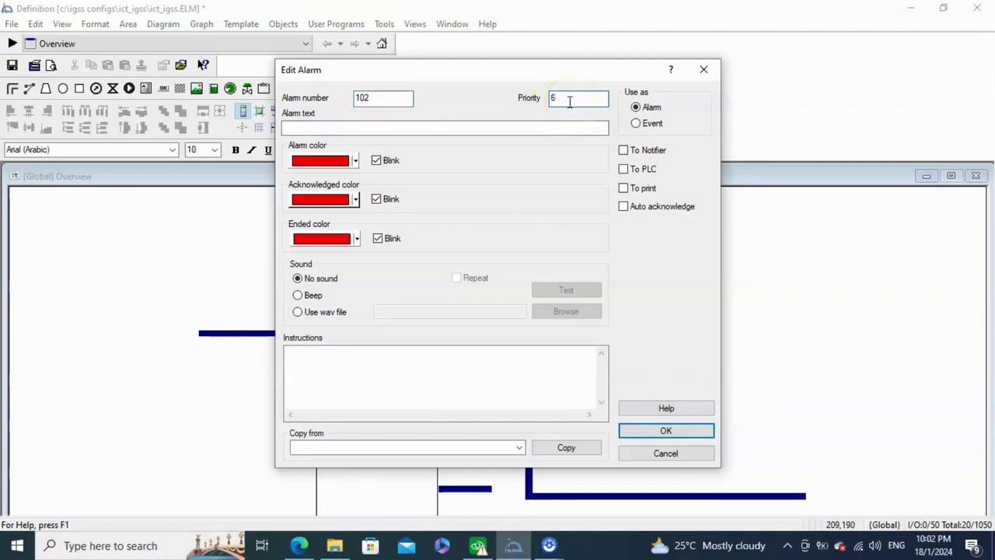
click(481, 126)
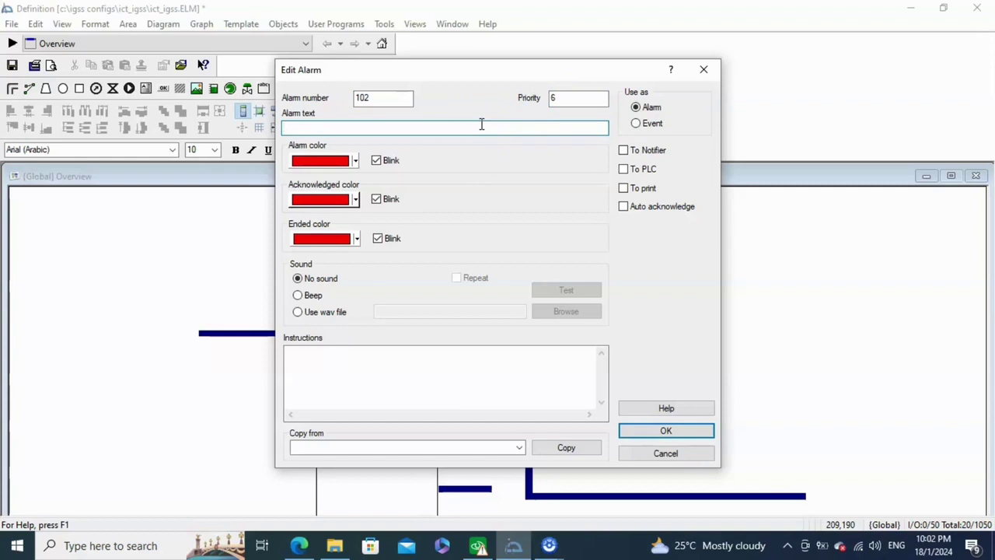
text(Flow exceed s high alarm)
click(297, 295)
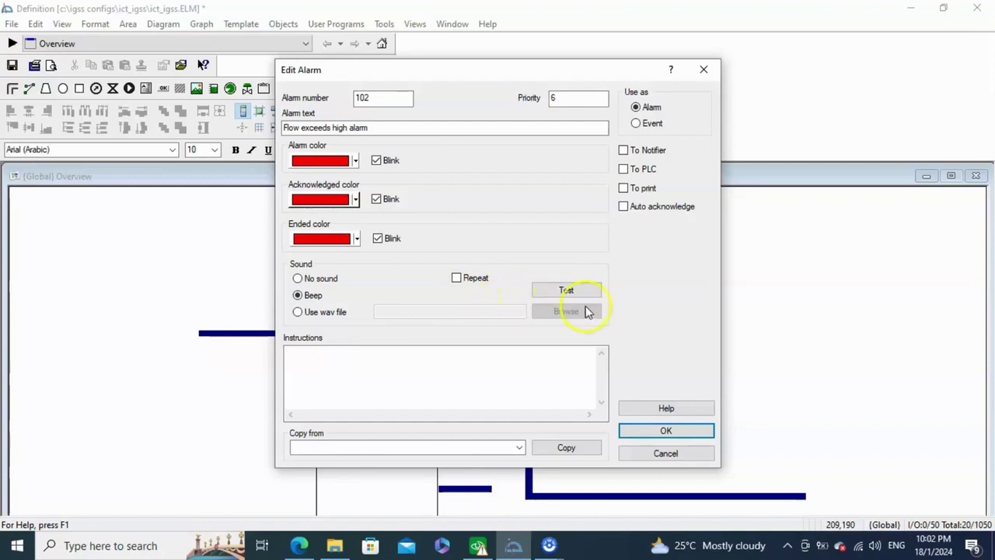
click(679, 434)
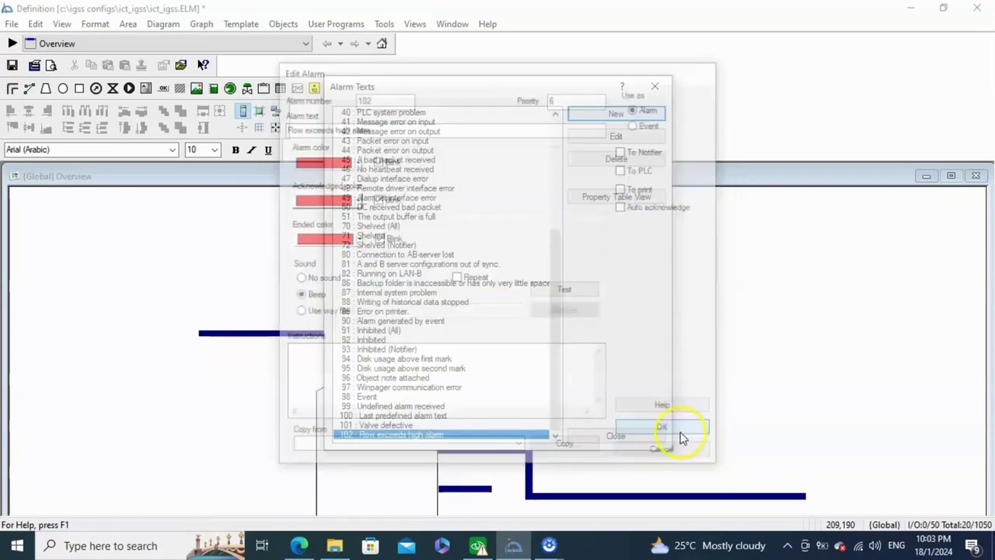
Change the sound of the existing "Valve defective" alarm text to Beep
click(385, 425)
click(616, 136)
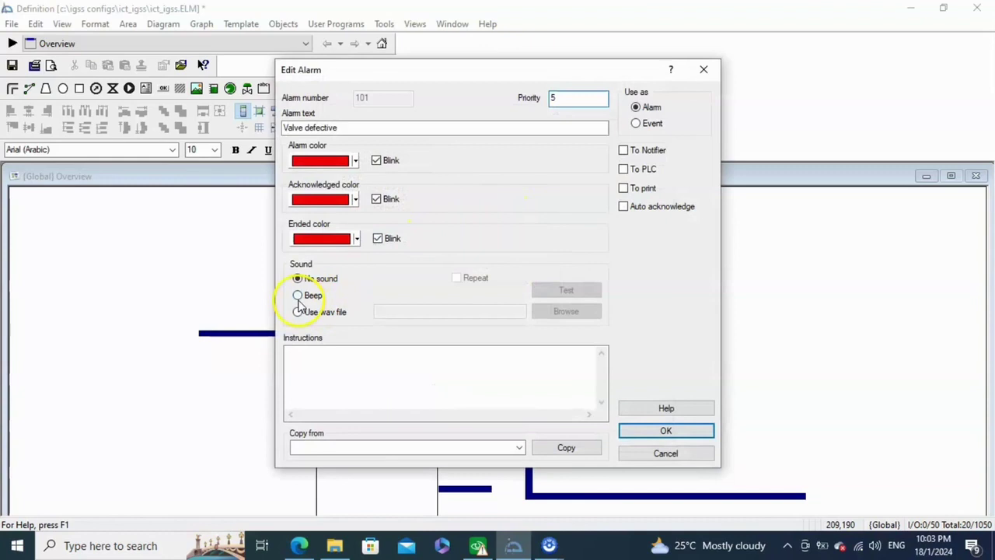
click(298, 297)
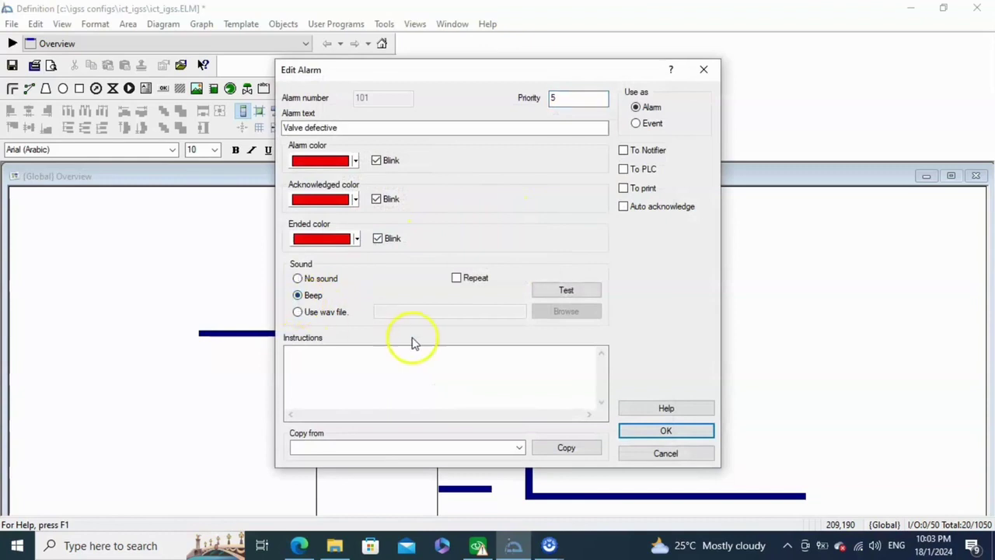
click(649, 433)
Create a new alarm text "Flow exceeds high limit" with the Beep sound
click(449, 435)
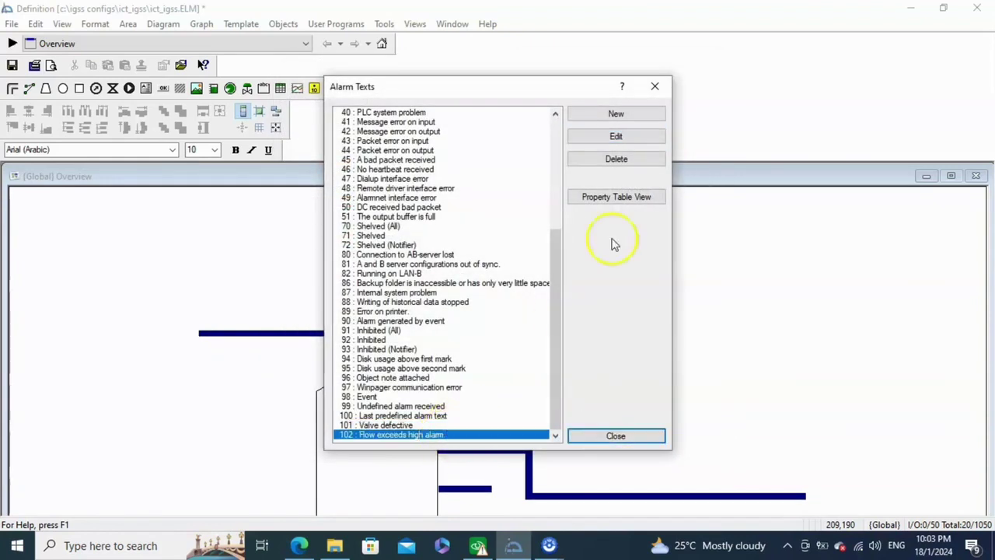
click(648, 116)
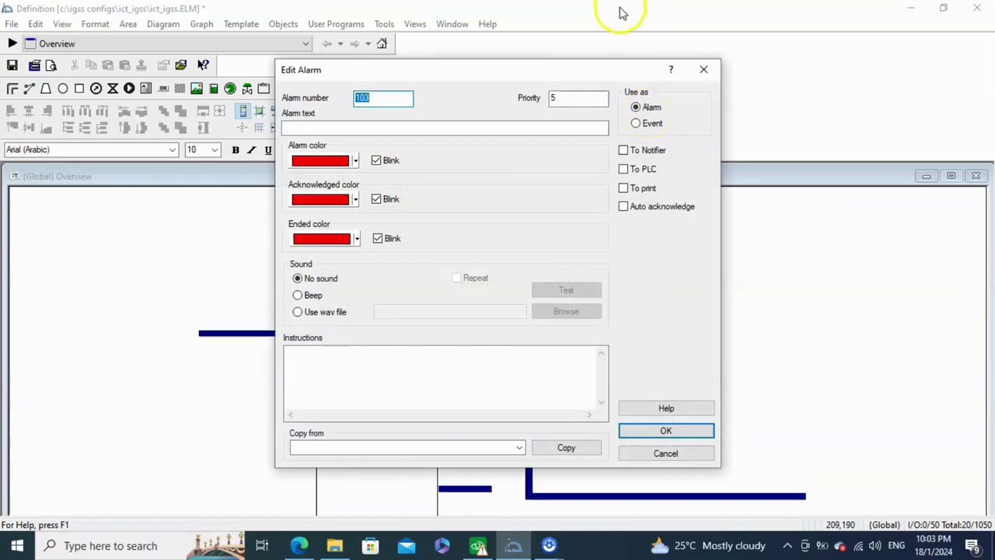
click(423, 129)
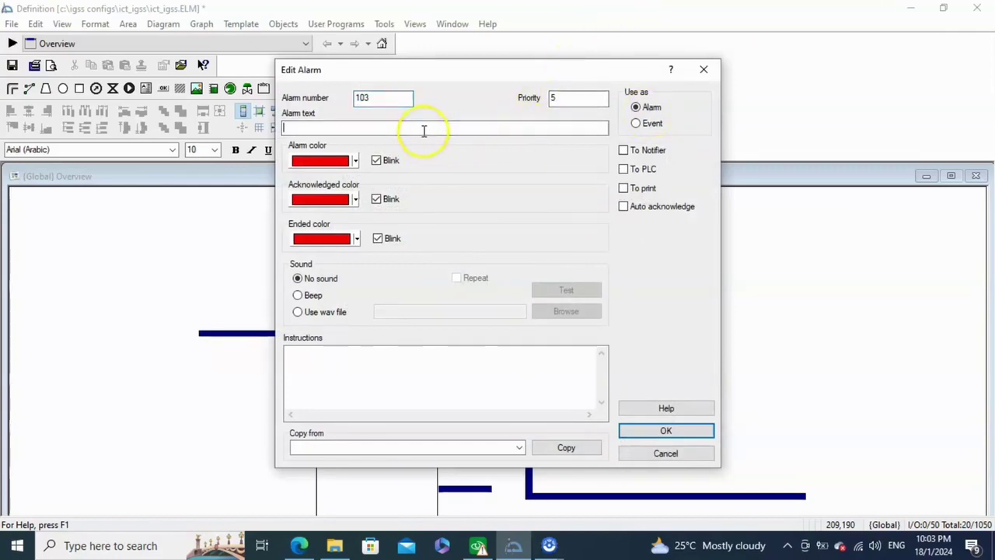
text(Floe)
key(BackSpace)
text(w exceeds)
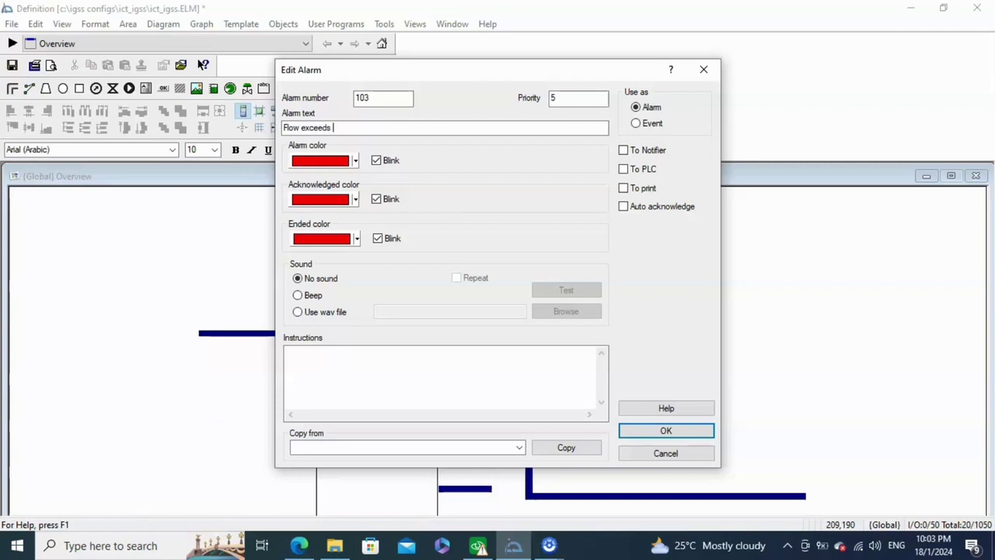
text( high limit)
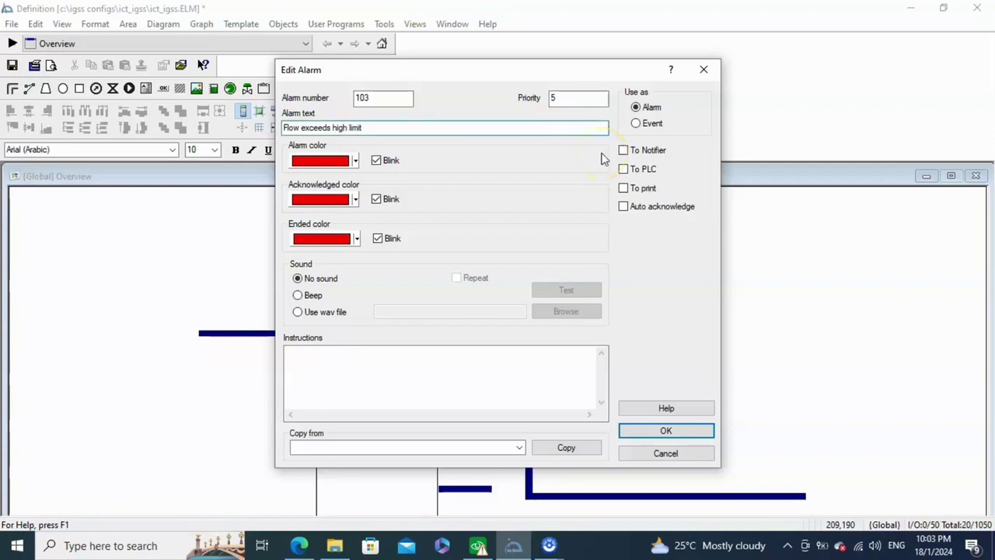
click(297, 296)
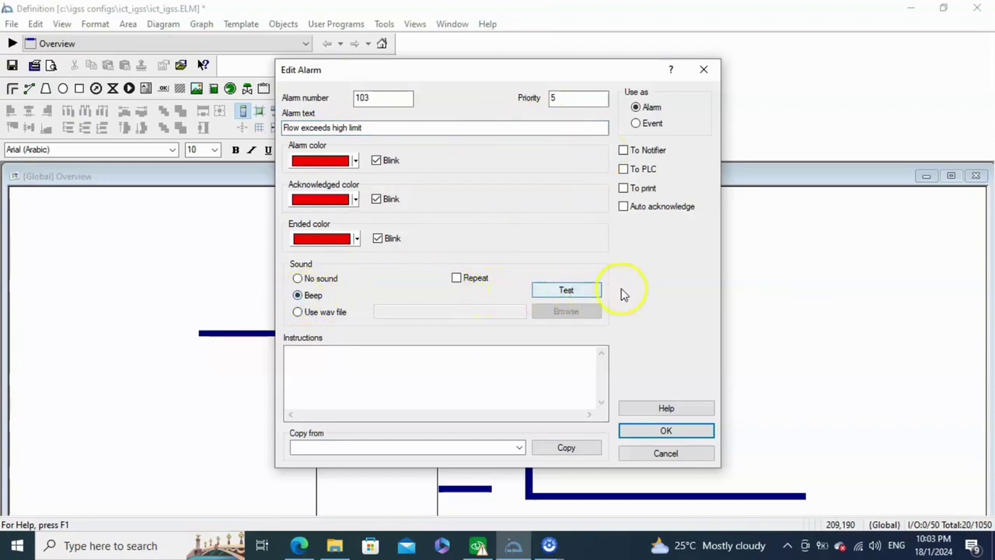
click(662, 433)
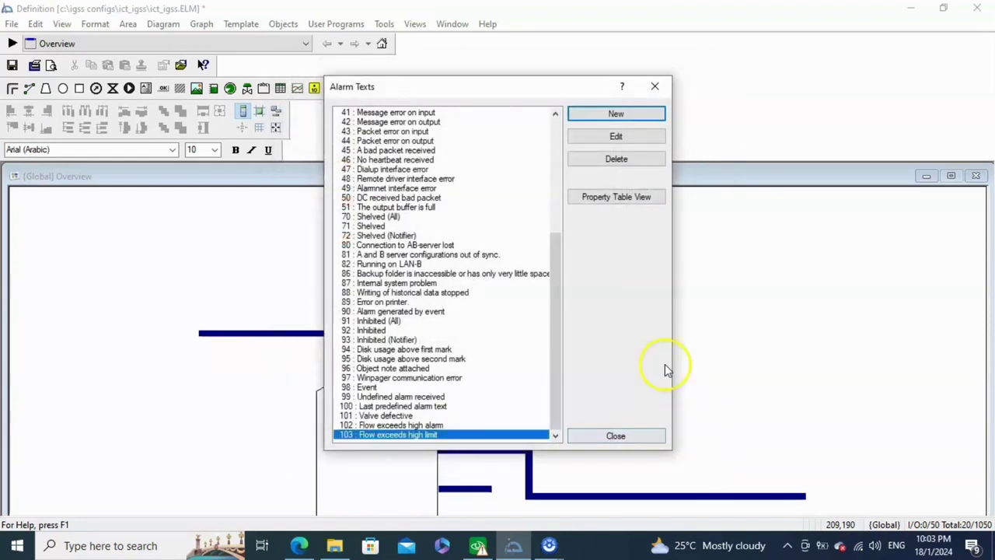
Create a new alarm text "Flow below low limit" with the Beep sound
click(631, 115)
click(442, 133)
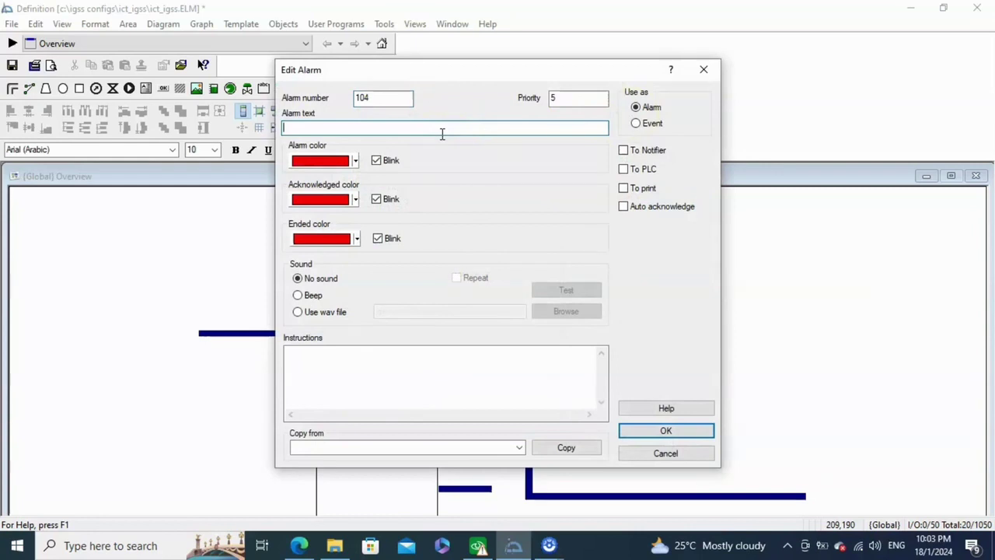
text(Flow)
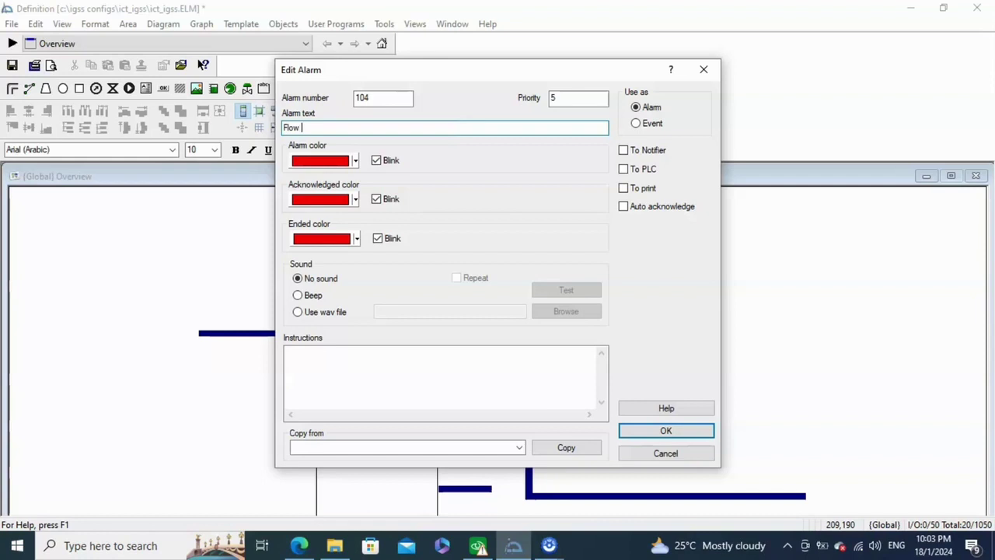
text( below low li)
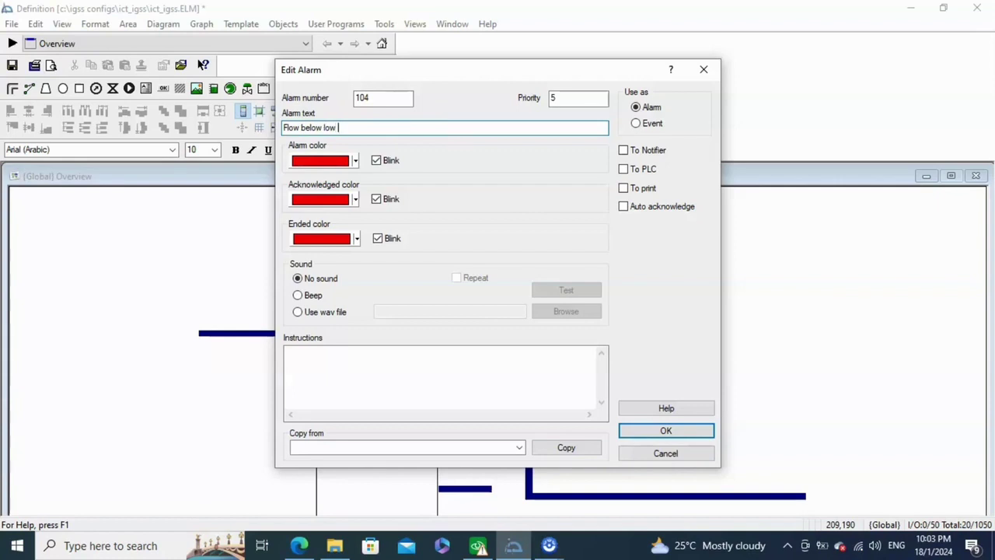
text(mit)
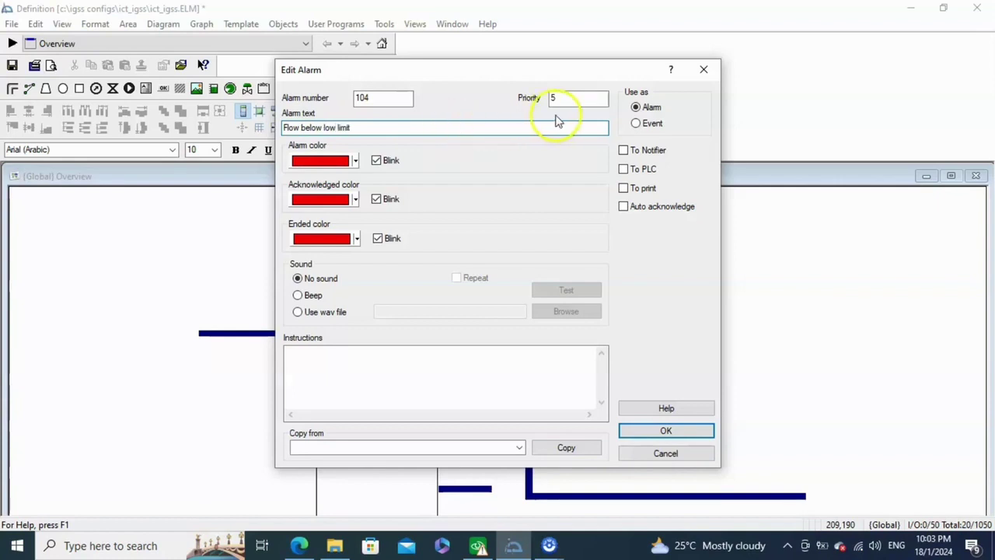
click(297, 296)
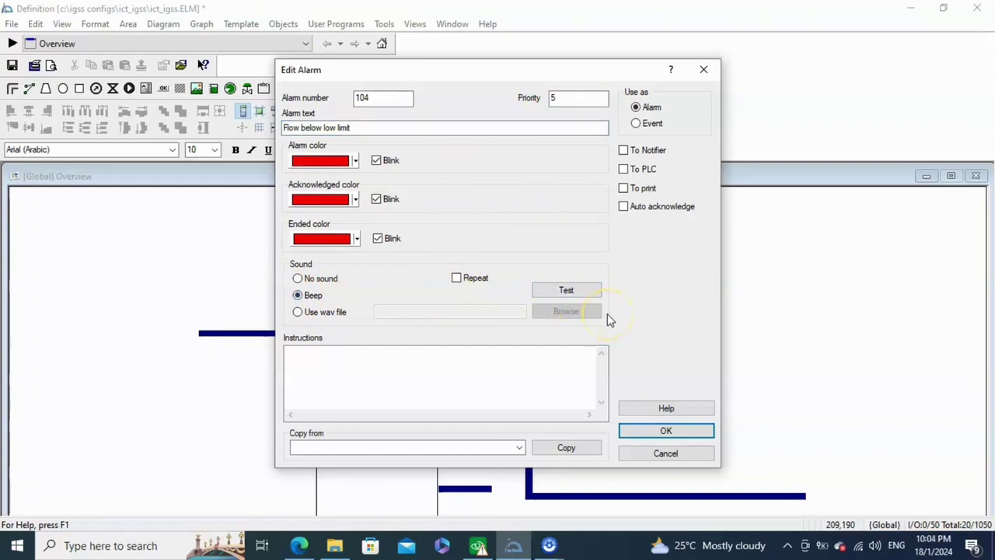
click(661, 437)
Create a new alarm text "Flow belom low alarm" with priority 6 and the Beep sound
click(595, 115)
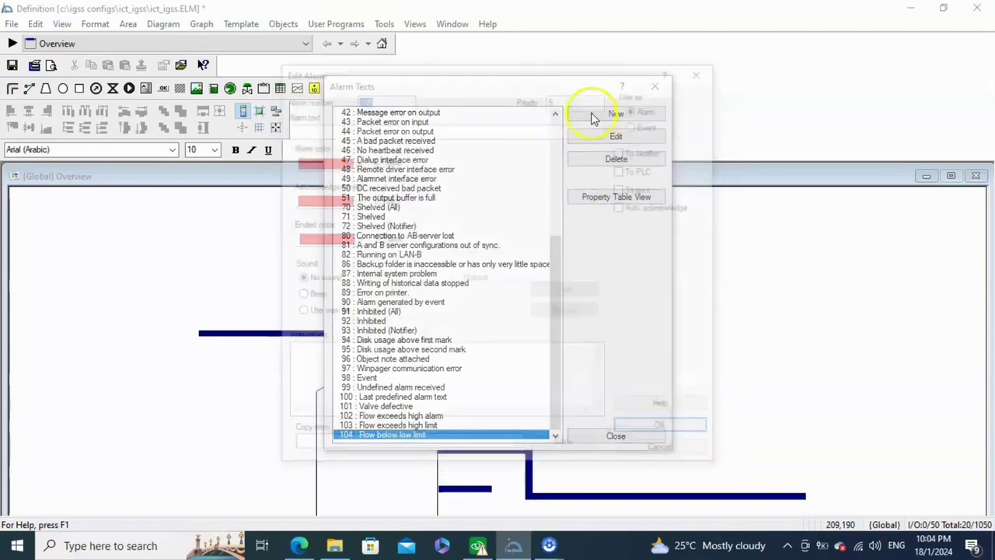
click(559, 98)
key(BackSpace)
text(6)
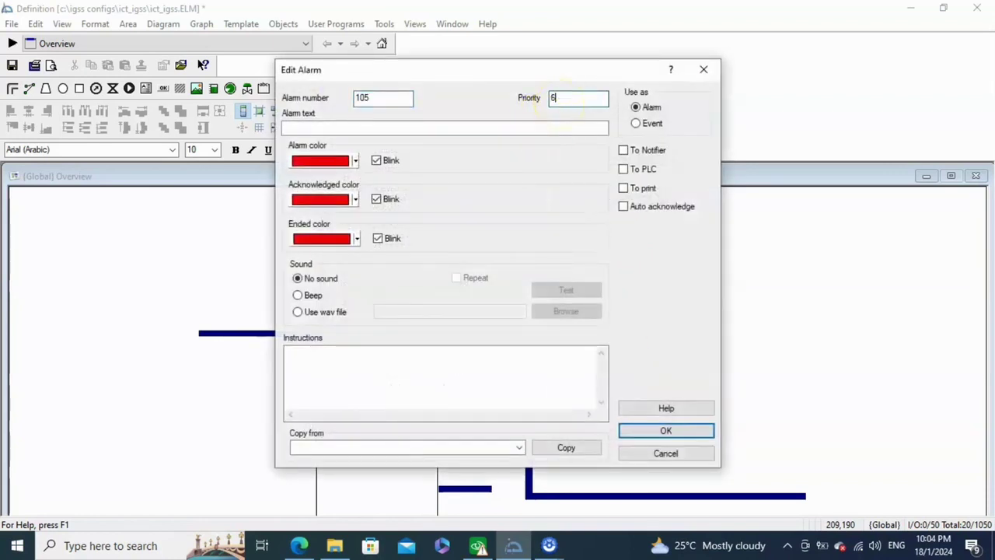
click(481, 129)
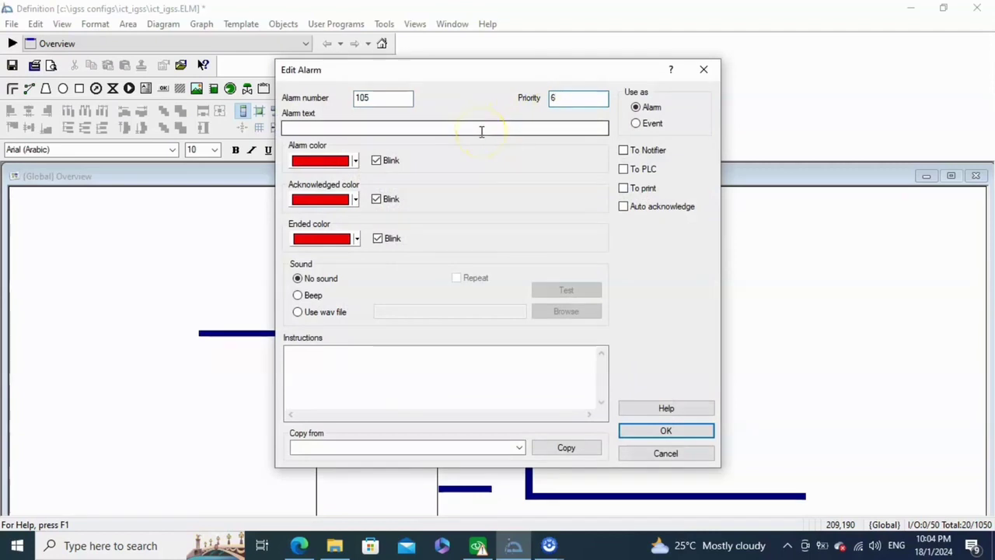
click(481, 129)
text(Flow)
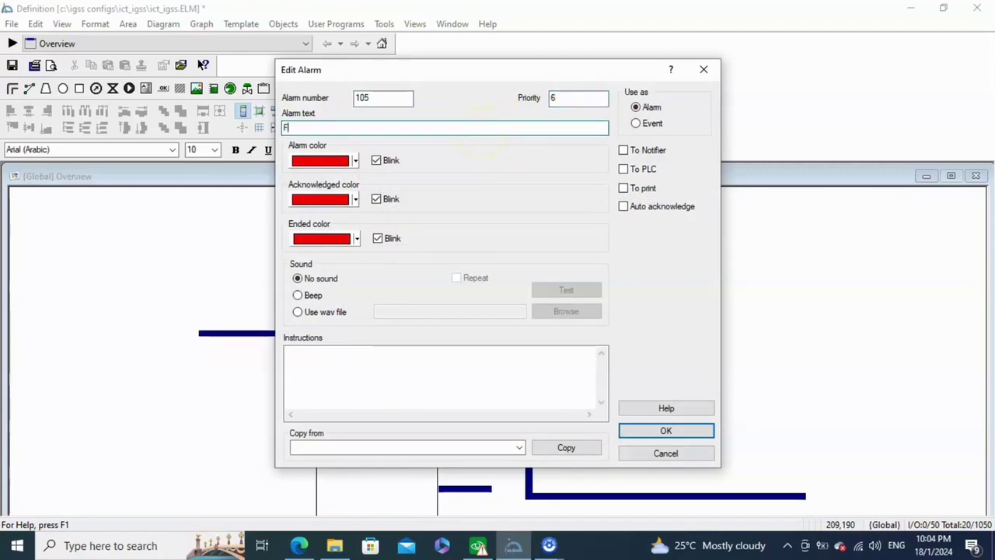
text( below low alarm)
key(BackSpace)
key(BackSpace)
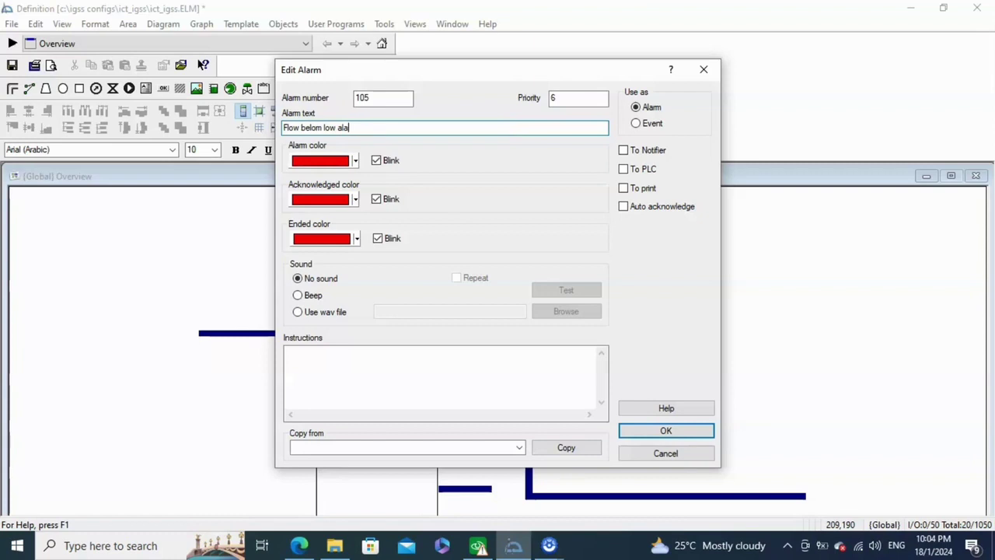
text(rm)
click(299, 296)
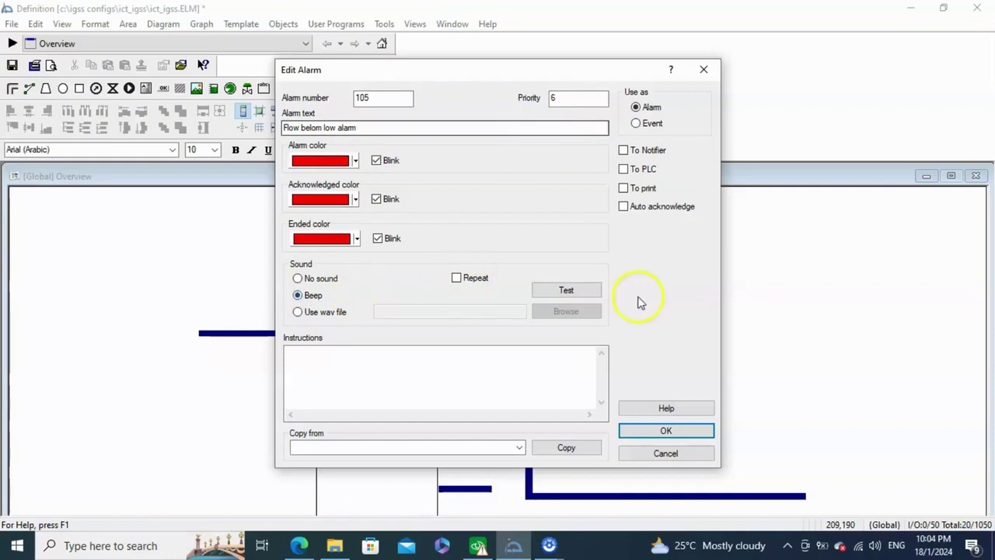
click(670, 432)
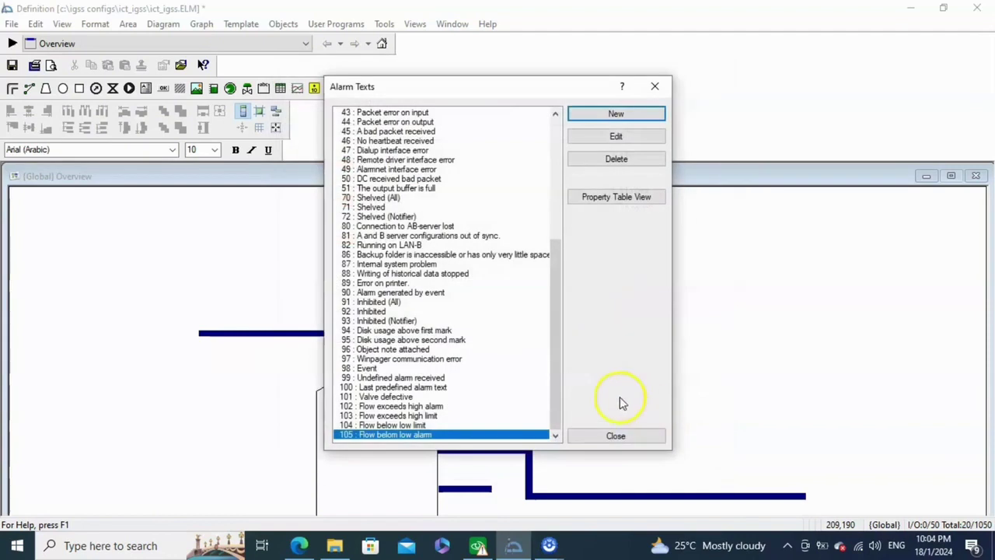
Start a new alarm with the alarm text "Level too high"
click(634, 114)
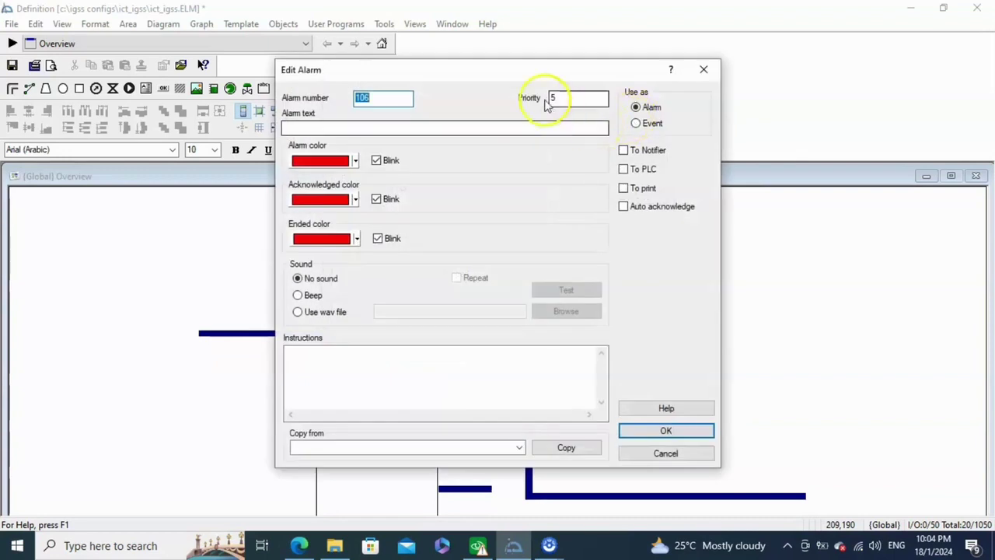
click(419, 132)
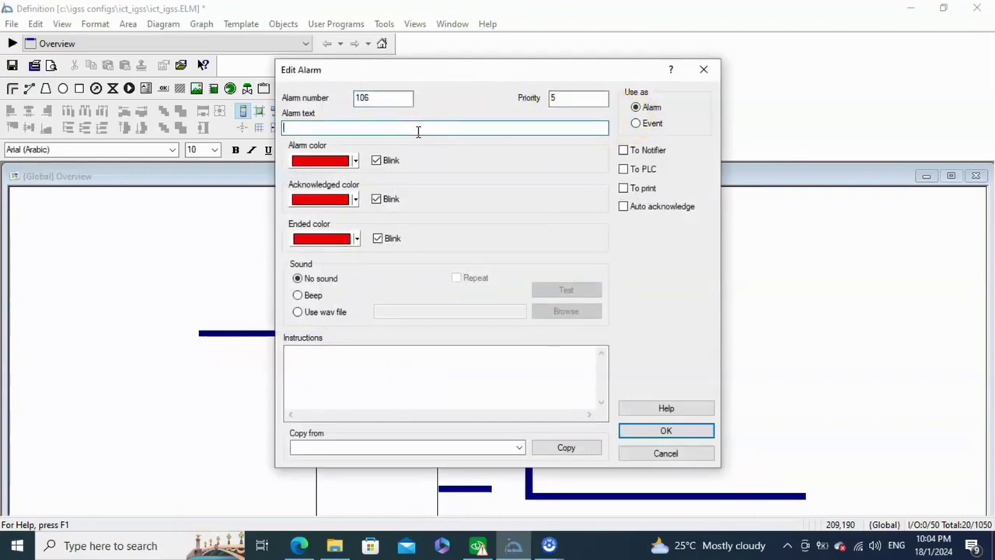
text(Level)
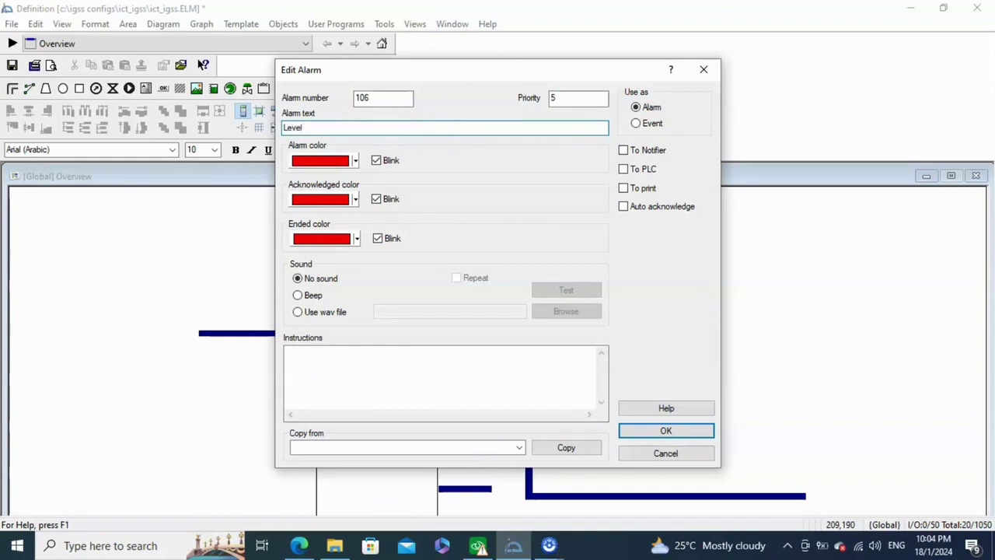
text( too high)
Add the instructions "The levelin the basin is too high. Open safety valve" and the Beep sound to the alarm, and save it
click(456, 355)
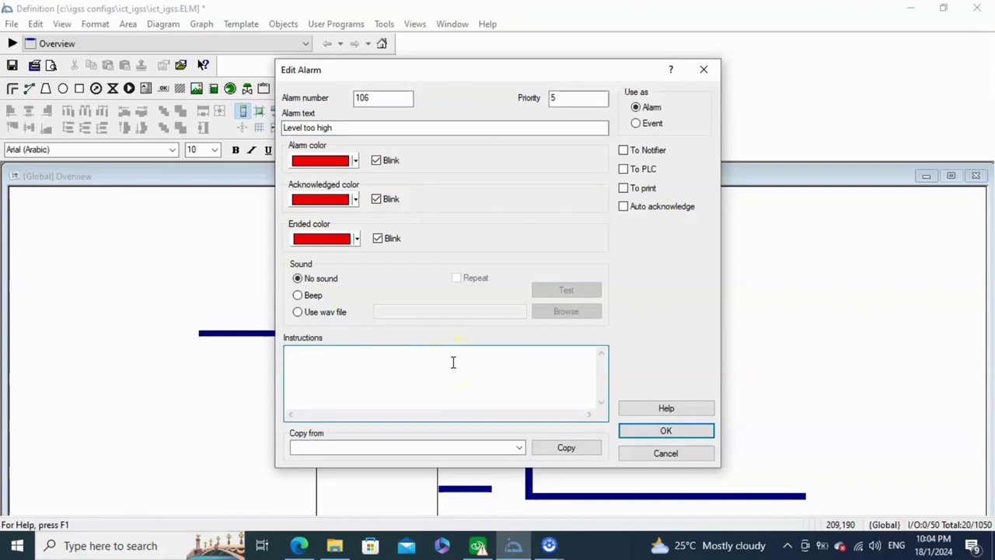
text(The levelin the basin is too high)
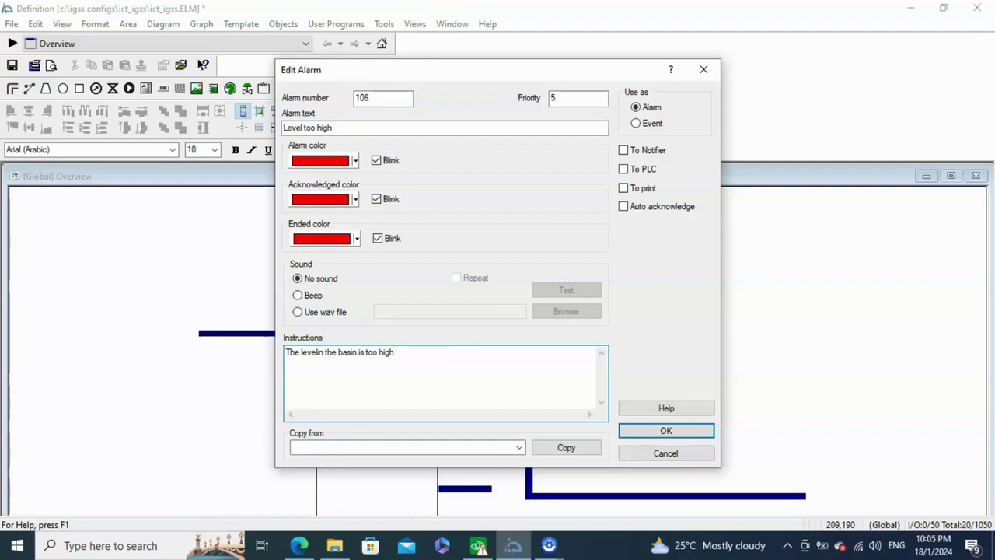
text(.)
text( O)
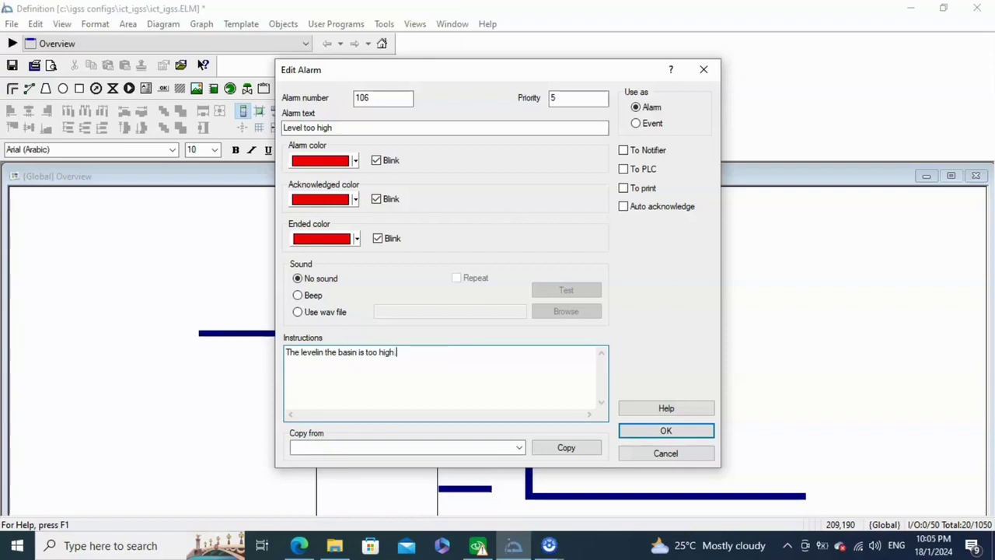
text(pen)
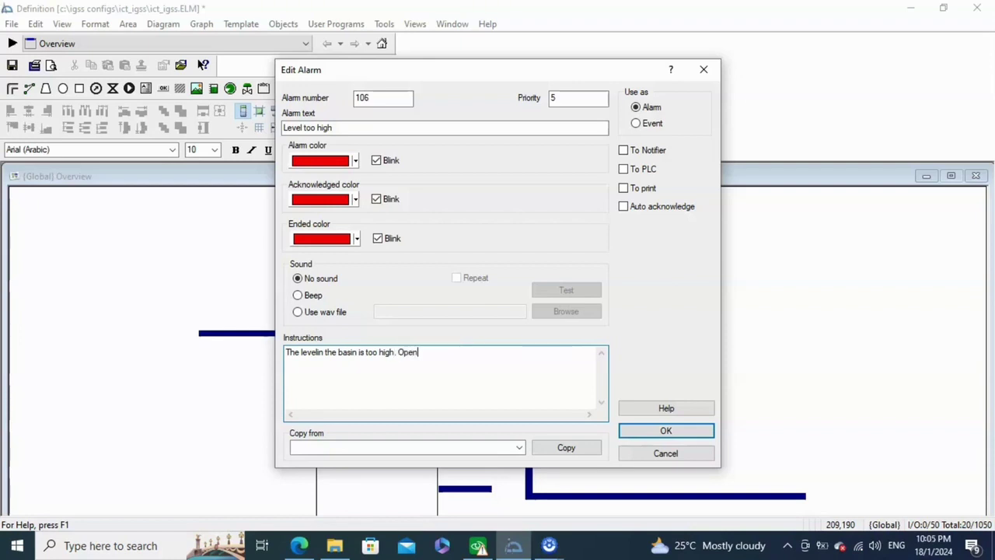
text( safety valve)
click(299, 296)
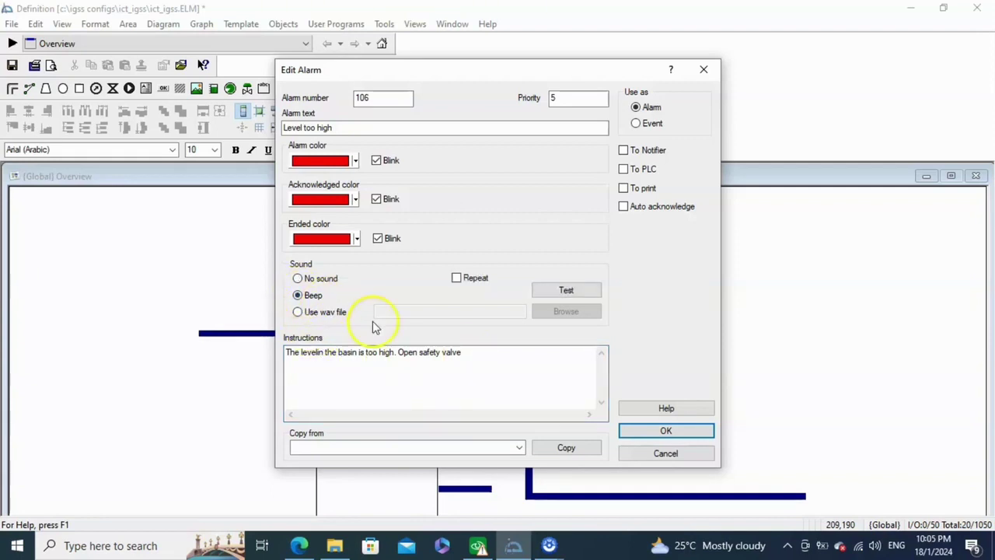
click(666, 431)
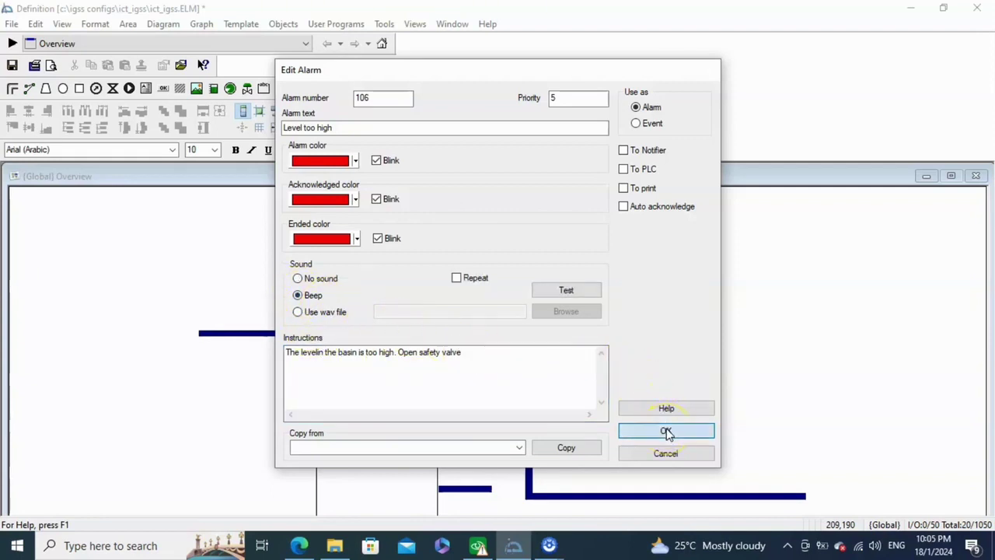
Start a new alarm with the alarm text "Level too low" and the Beep sound
click(619, 115)
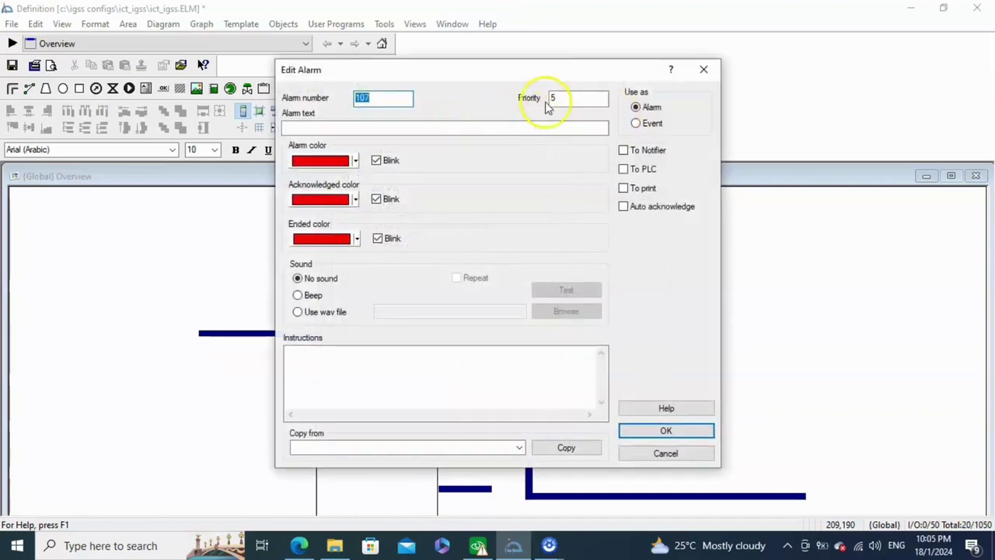
click(489, 129)
text(Le)
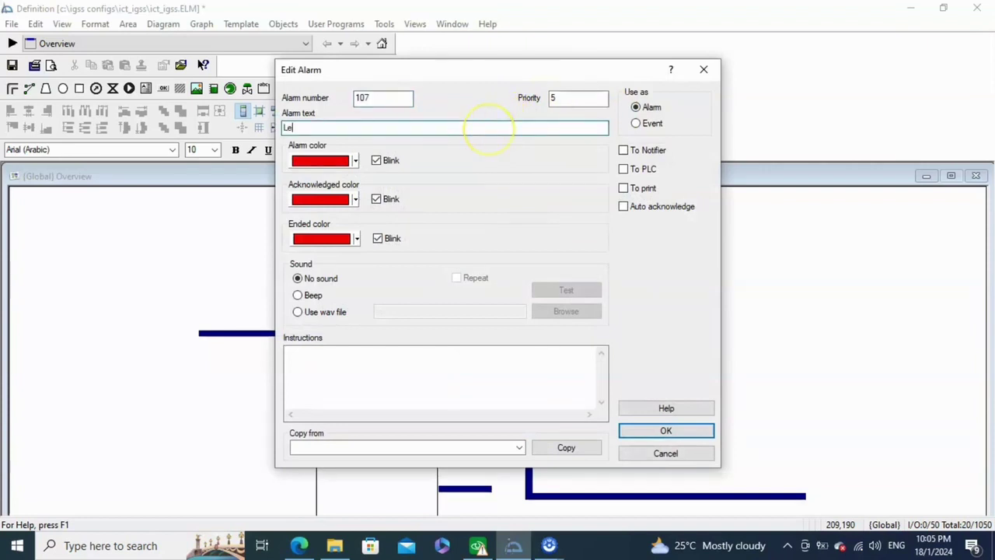
text(vel low)
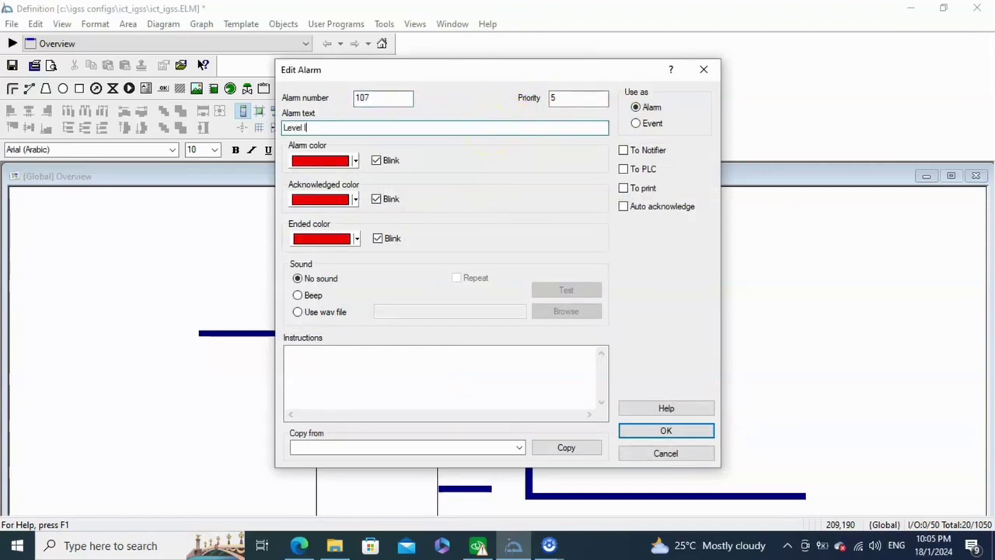
key(BackSpace)
key(BackSpace)
key(BackSpace)
text(too low)
click(298, 295)
Add the instructions "The level in the basin is too low. Pour faster" to the new alarm and save it
click(317, 355)
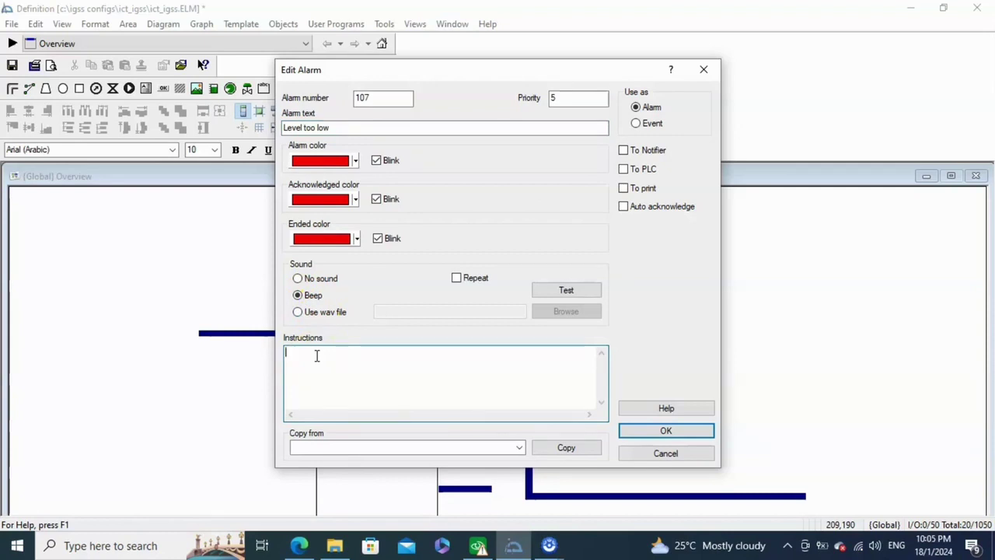
text(The level in the basin)
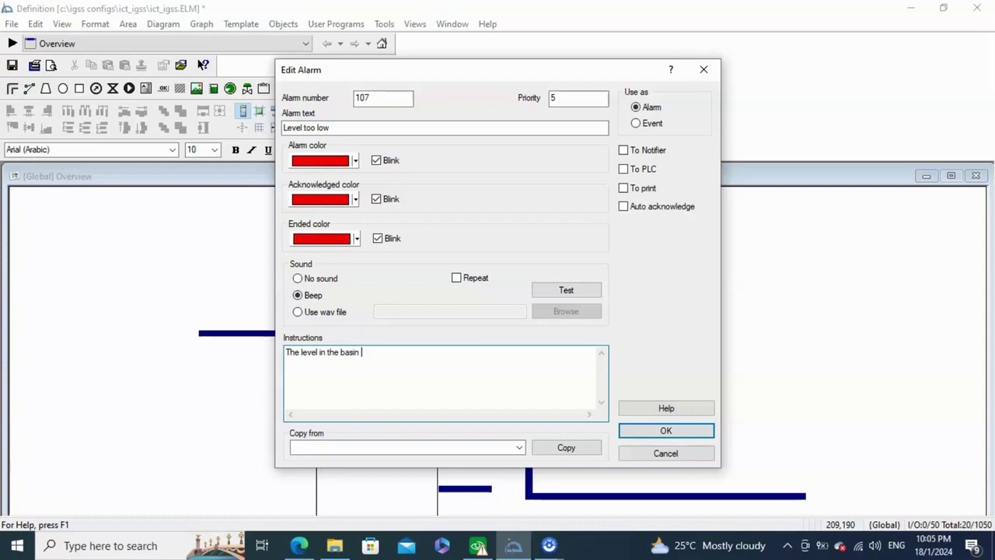
text( is t)
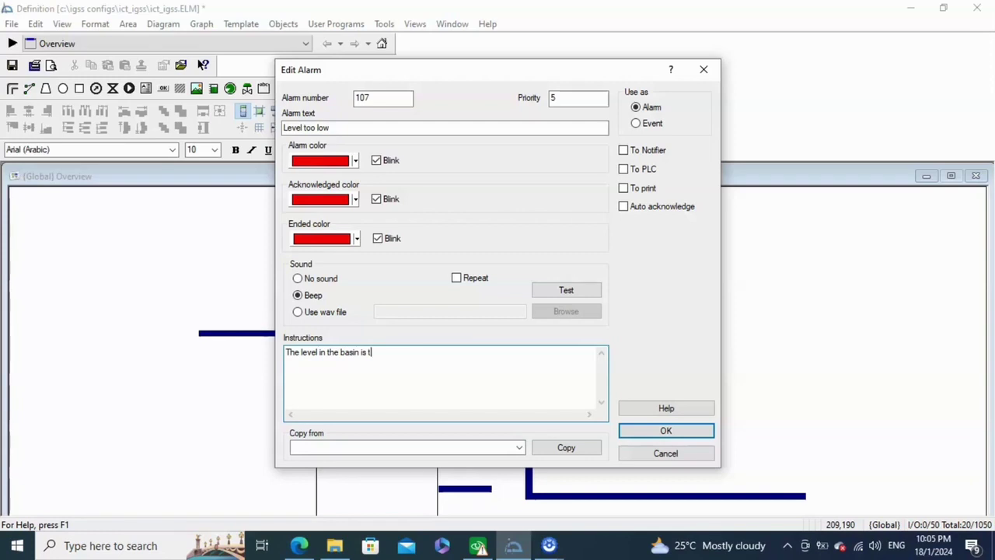
text(oo low)
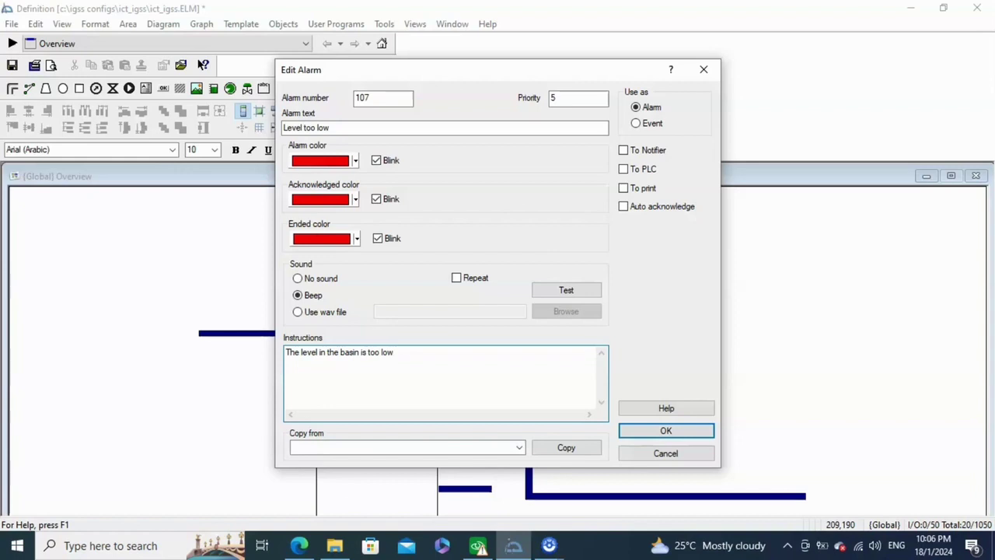
text(>)
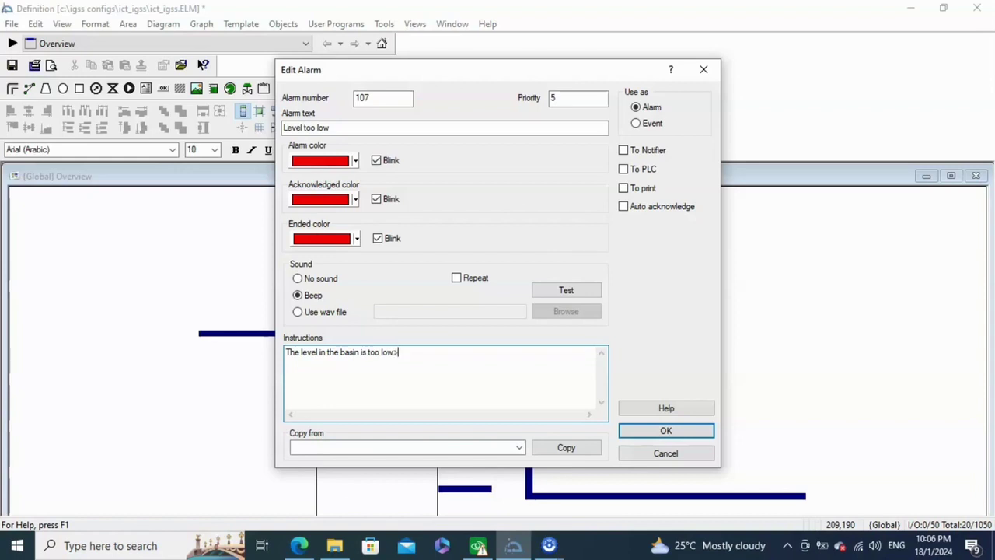
key(BackSpace)
text(. Pour faster)
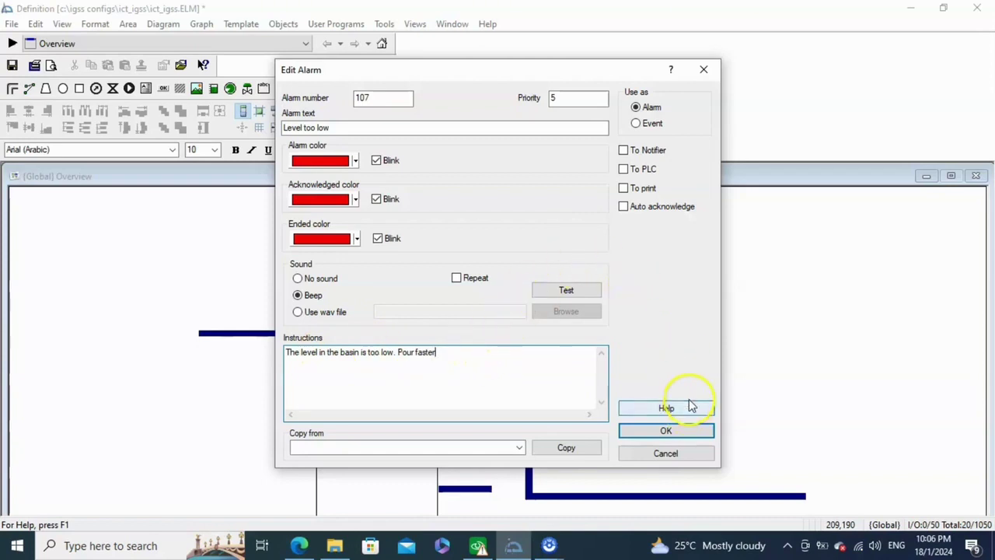
click(684, 432)
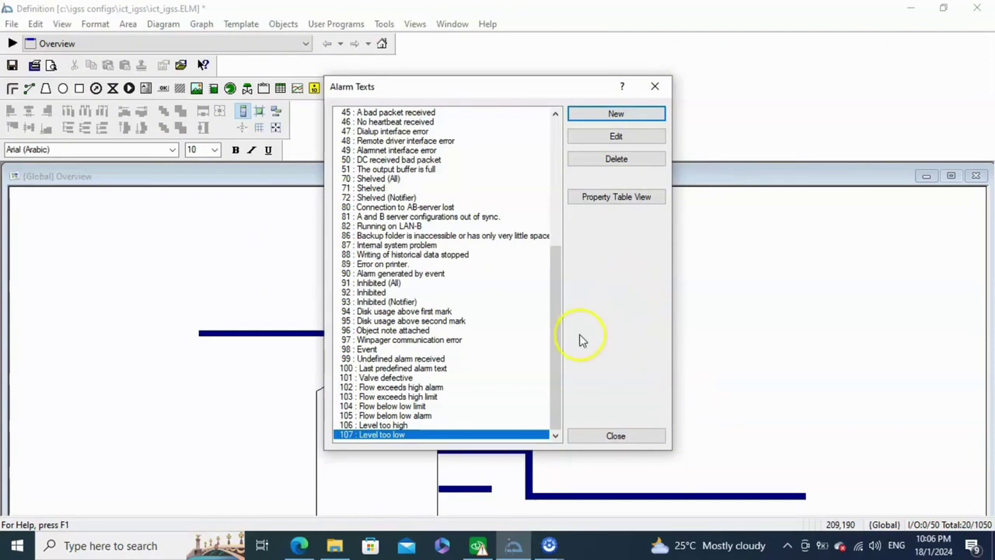
Review the custom alarm texts from "Valve defective" to "Level too low" and close the alarm text list
click(401, 378)
click(401, 387)
click(402, 396)
click(401, 425)
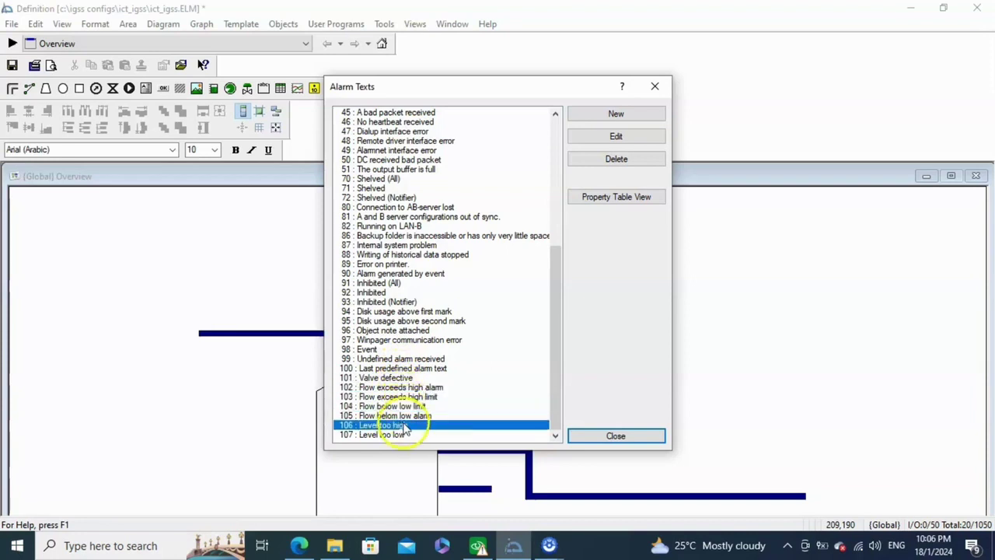
click(393, 406)
click(399, 426)
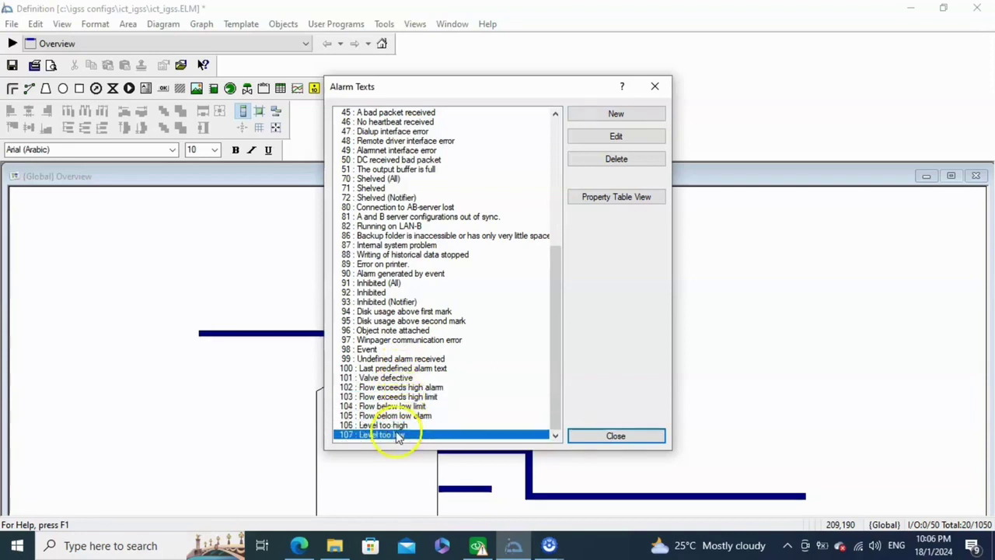
click(629, 442)
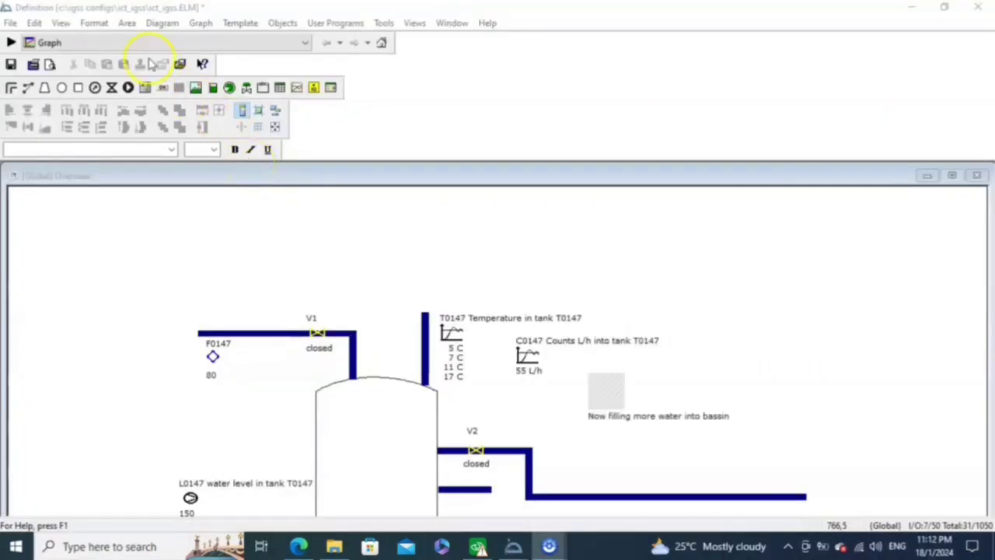
Create a new graph named G0147 with the description "Flow and level in T0147"
click(201, 24)
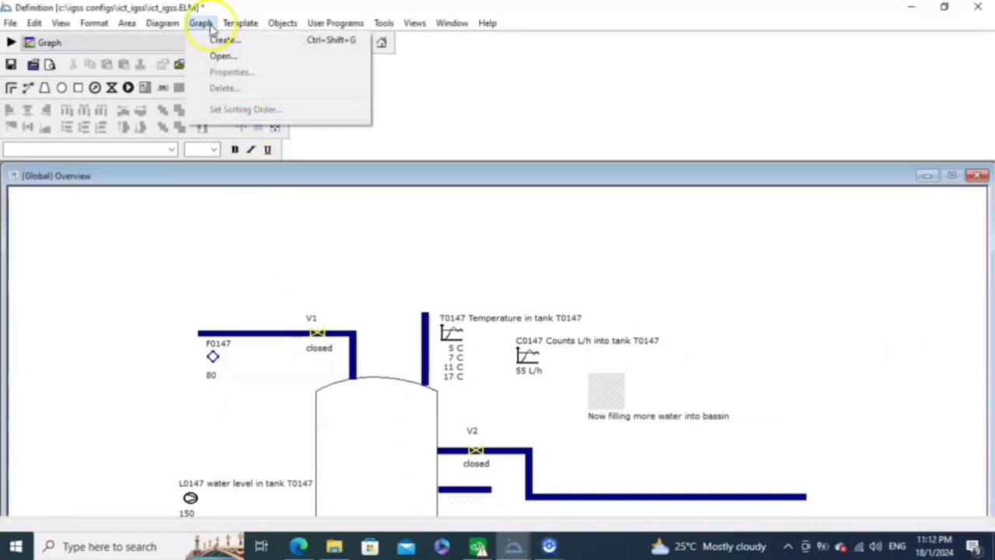
click(204, 39)
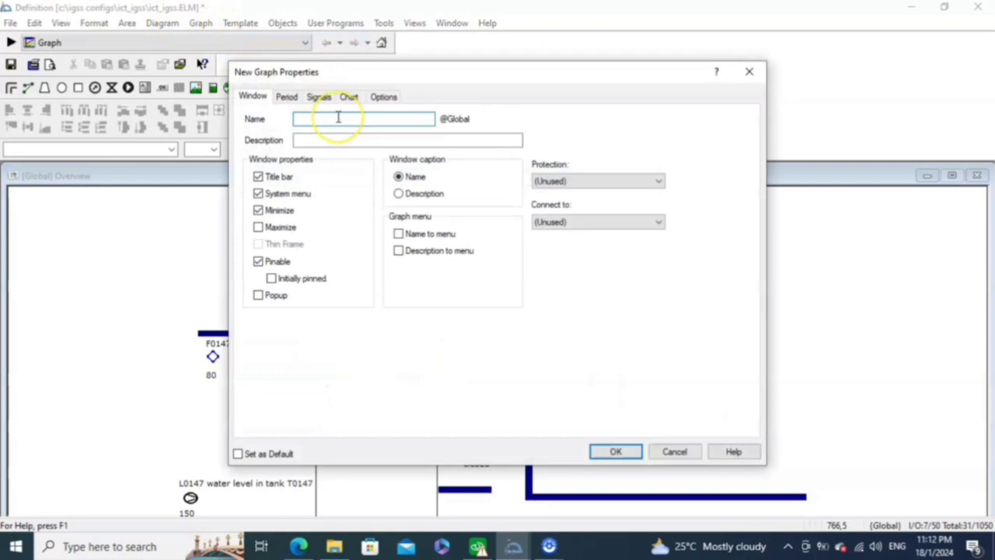
text(G0147)
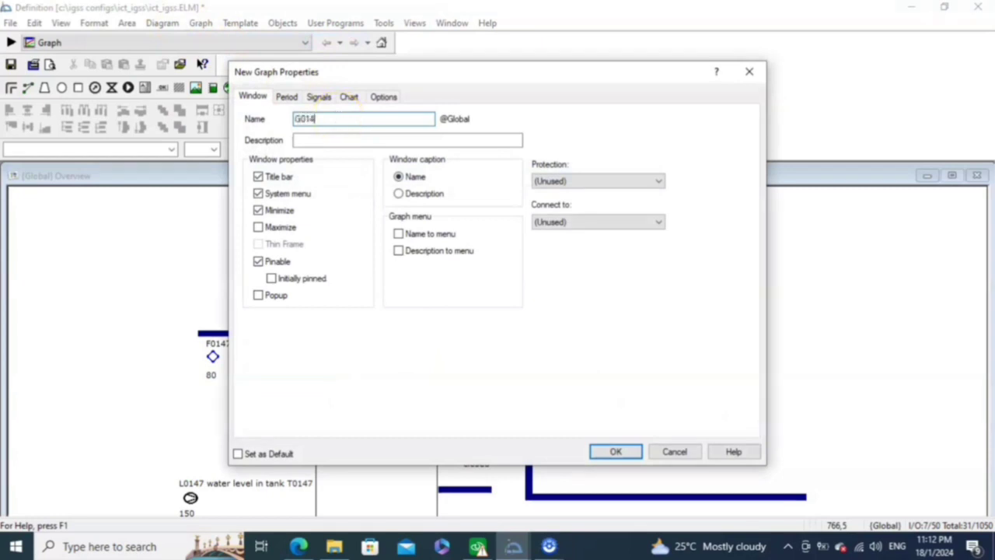
click(354, 141)
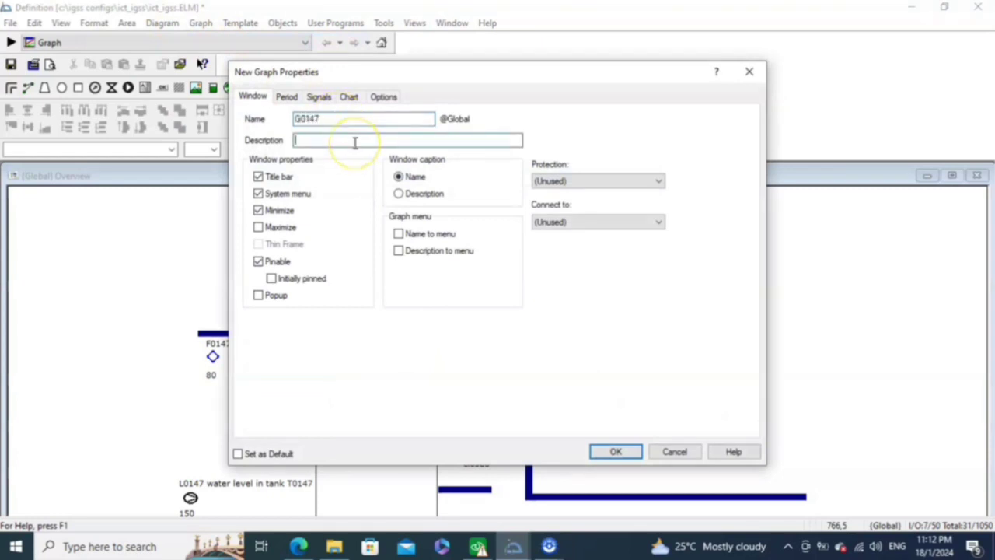
text(L)
text(Flow and level in T01)
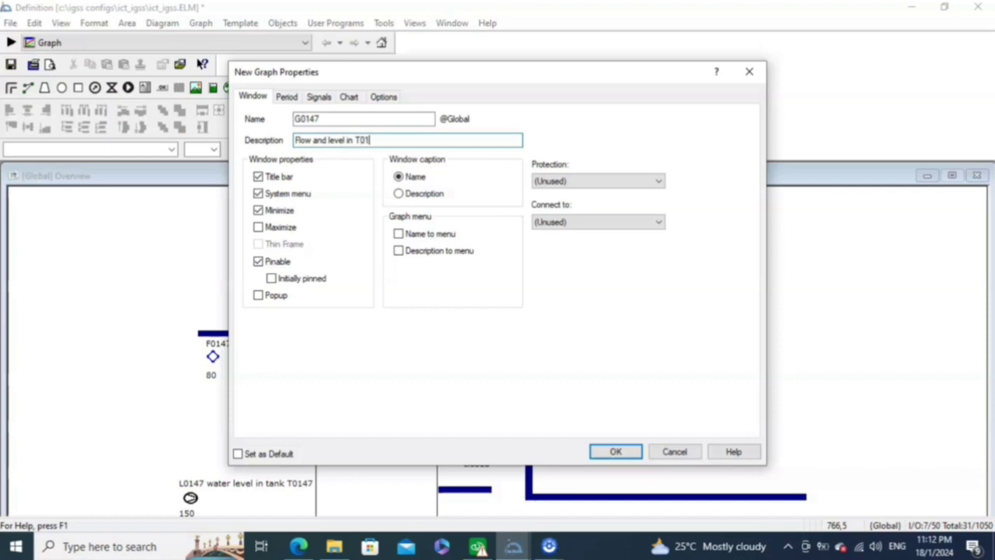
text(7)
Use the description as the graph's window caption, enable Name to menu and Maximize, and confirm the new graph
click(398, 194)
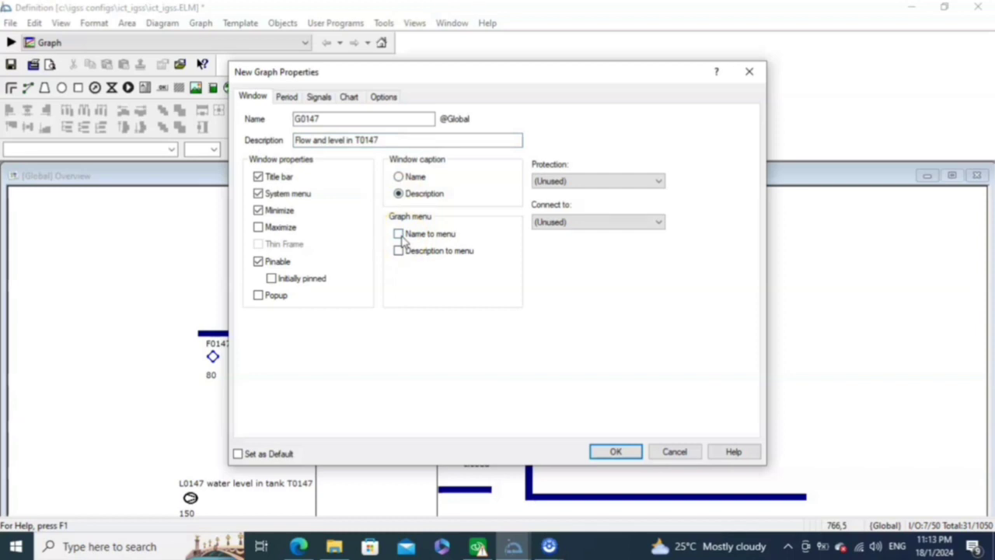
click(400, 236)
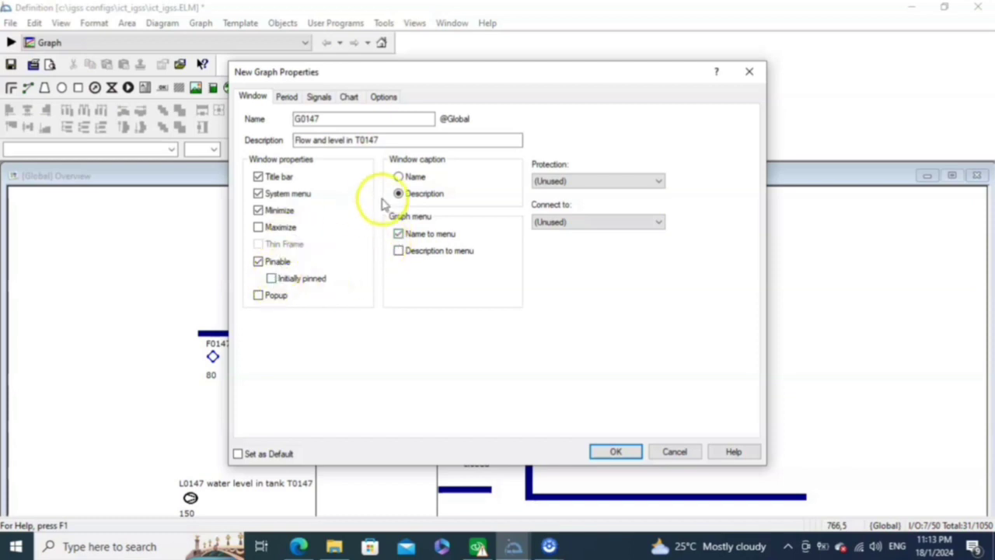
click(260, 228)
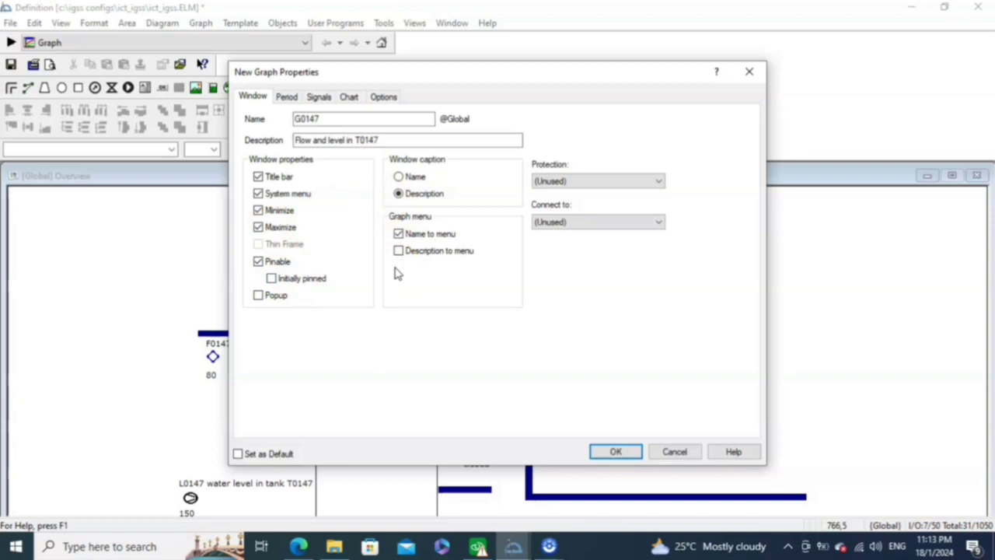
click(422, 267)
click(592, 185)
click(610, 182)
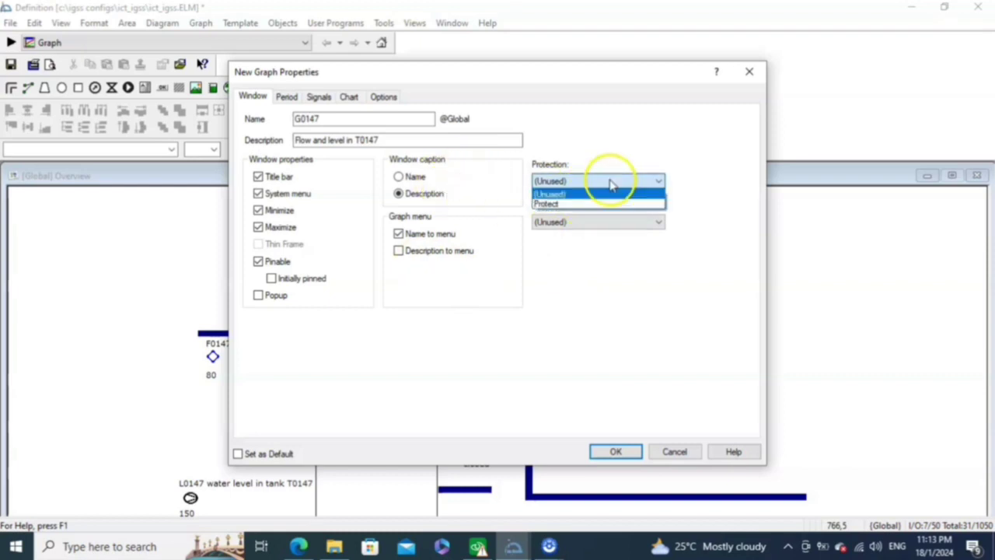
click(596, 194)
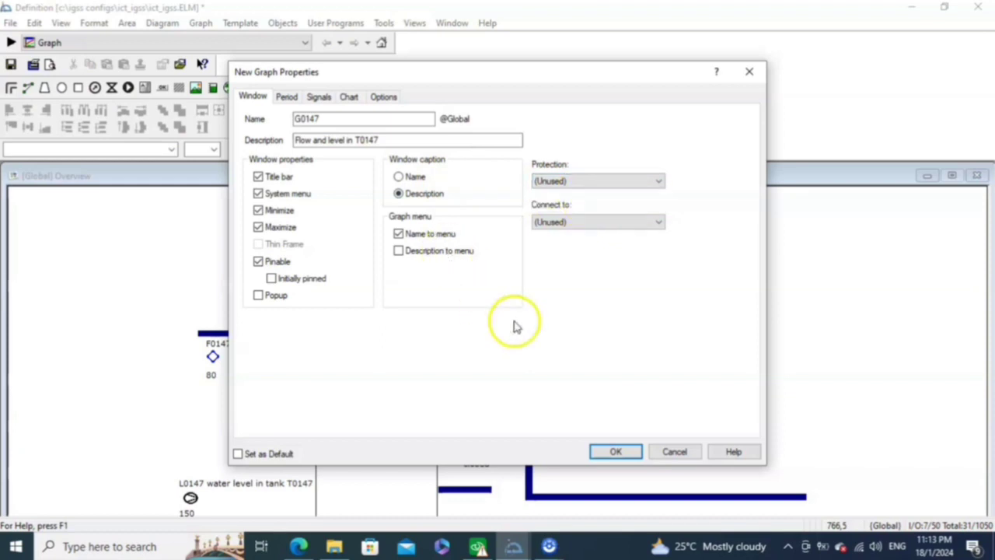
click(614, 452)
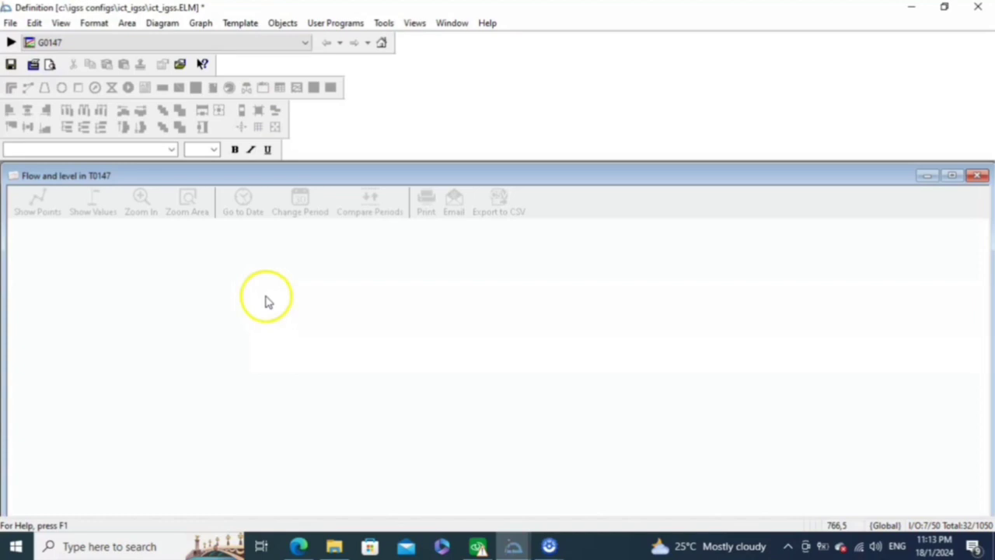
Set the graph's protection to Protect and connect it to Graph
right_click(209, 318)
click(240, 329)
click(612, 190)
click(603, 203)
click(600, 222)
click(591, 257)
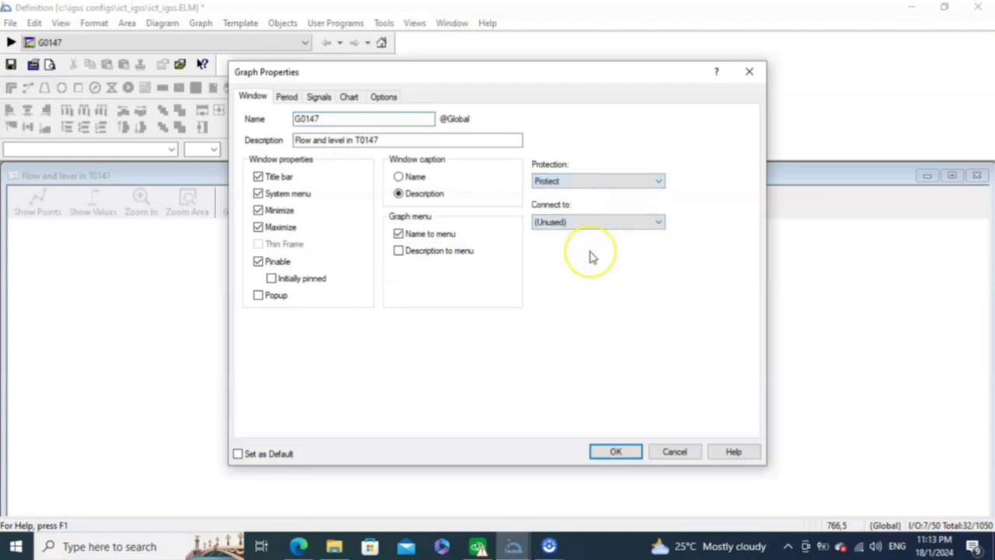
click(591, 222)
click(581, 247)
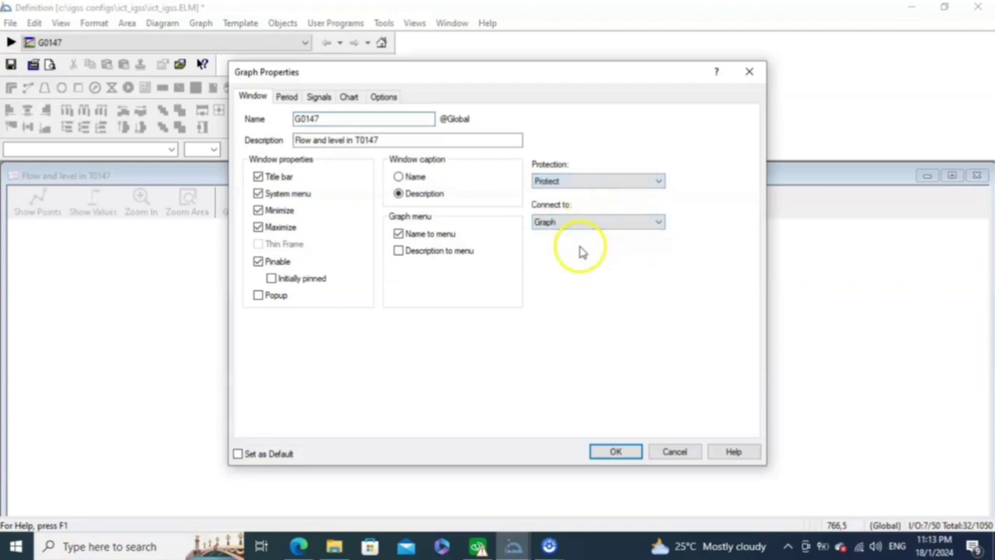
click(615, 452)
Look through the window, period, signals, chart and option settings of graph G0147 and return to the Overview diagram
right_click(432, 321)
click(441, 327)
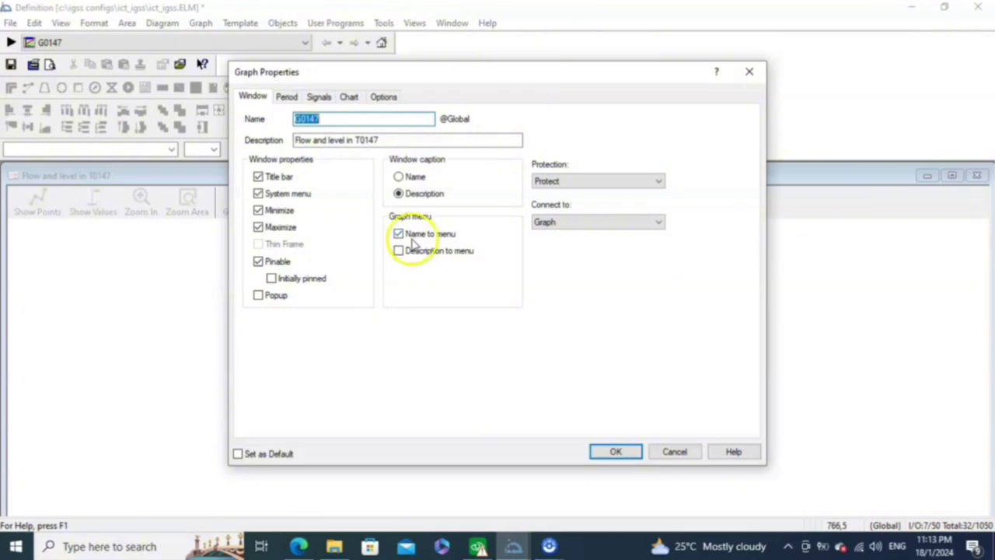
click(293, 98)
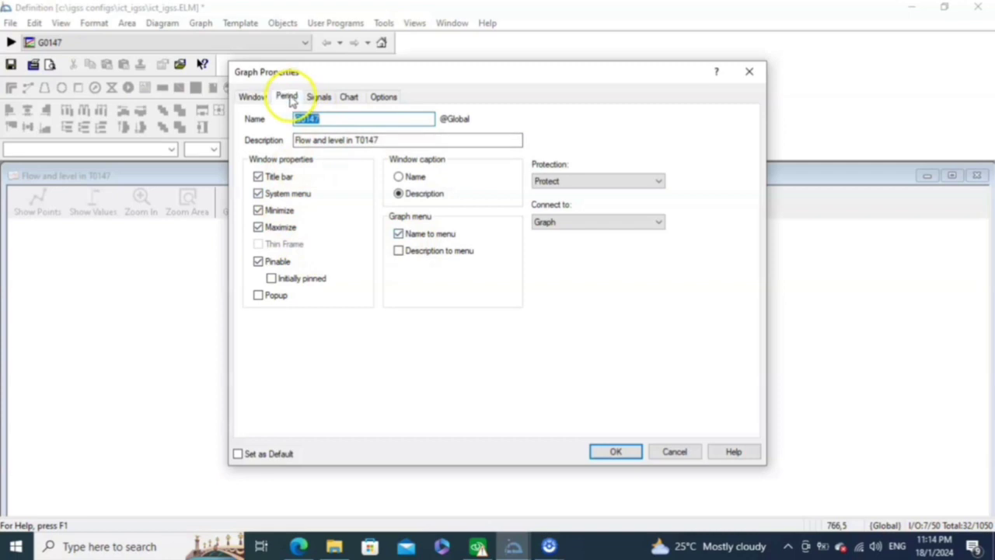
click(328, 101)
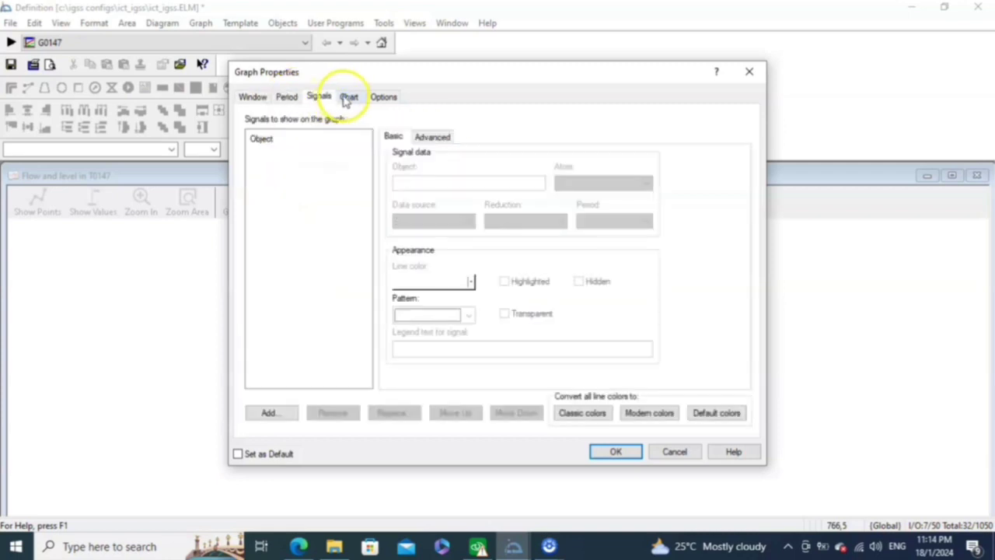
click(347, 99)
click(379, 98)
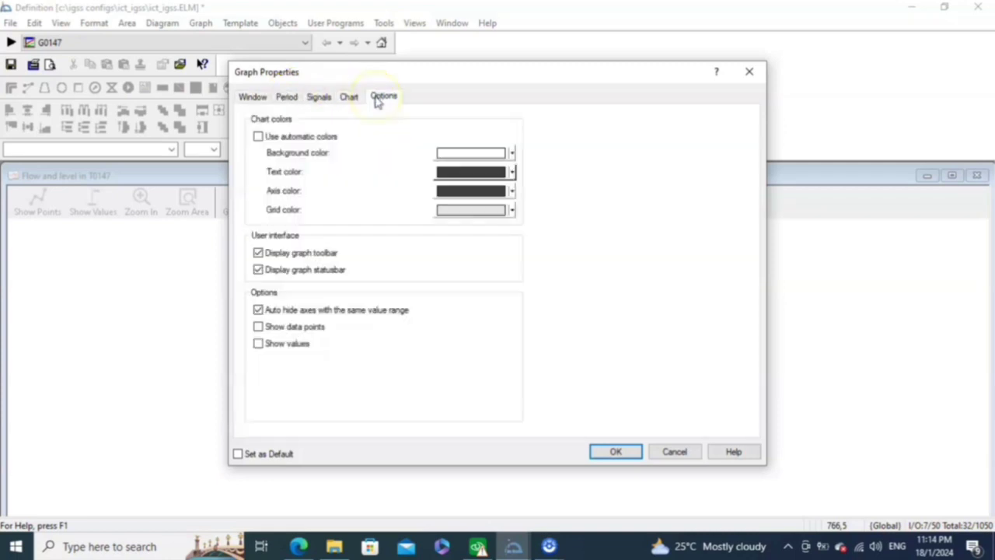
click(253, 98)
click(603, 451)
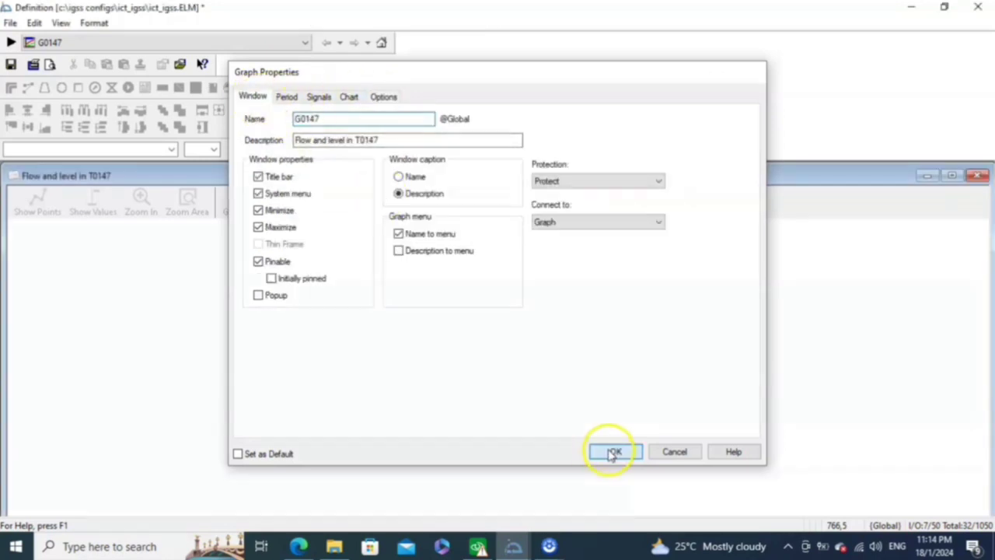
right_click(540, 322)
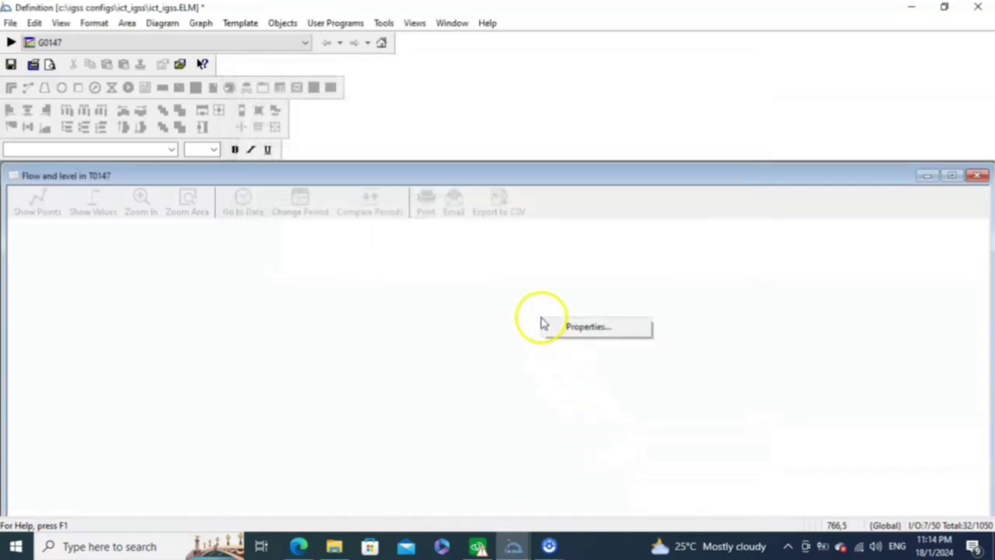
click(506, 320)
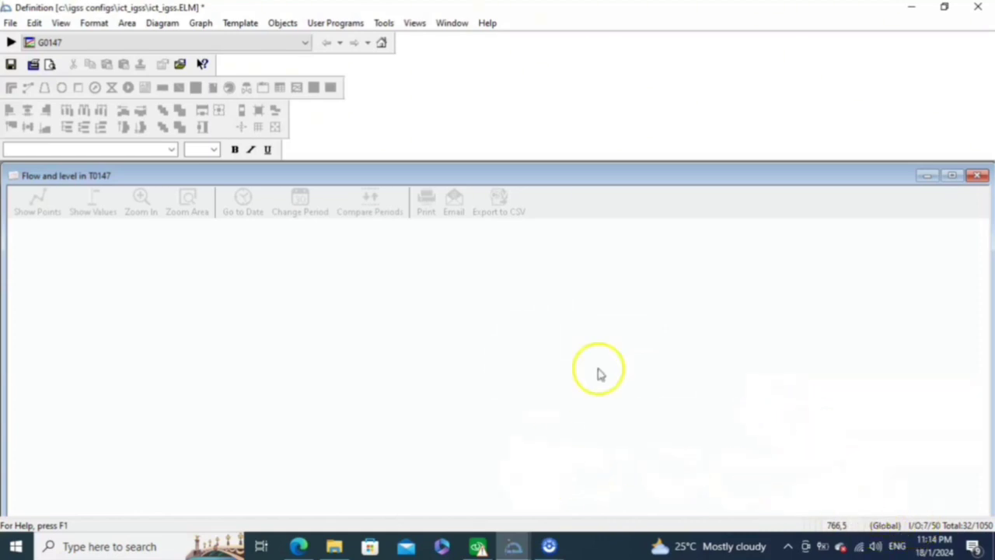
click(954, 178)
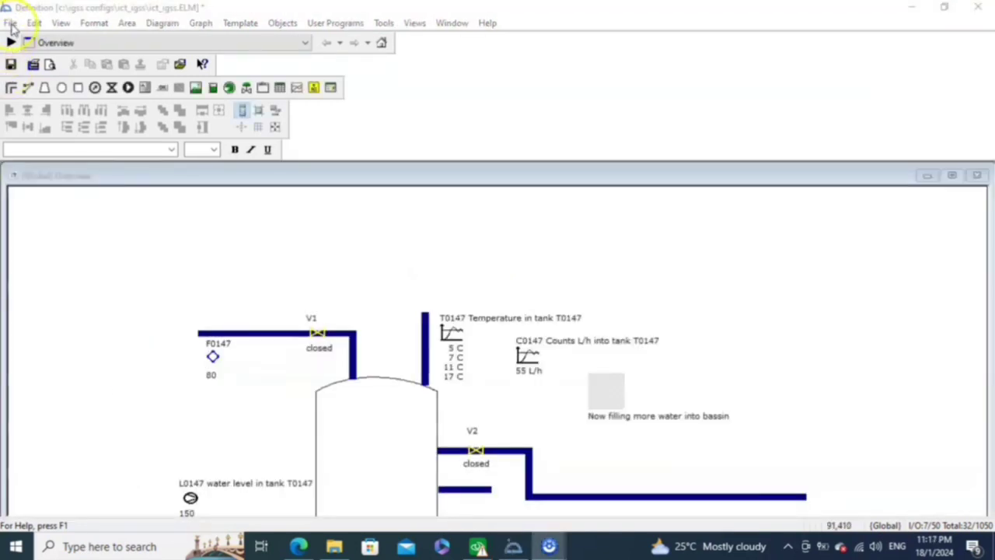
Check the configuration with the default installation options and open the detailed report
click(11, 23)
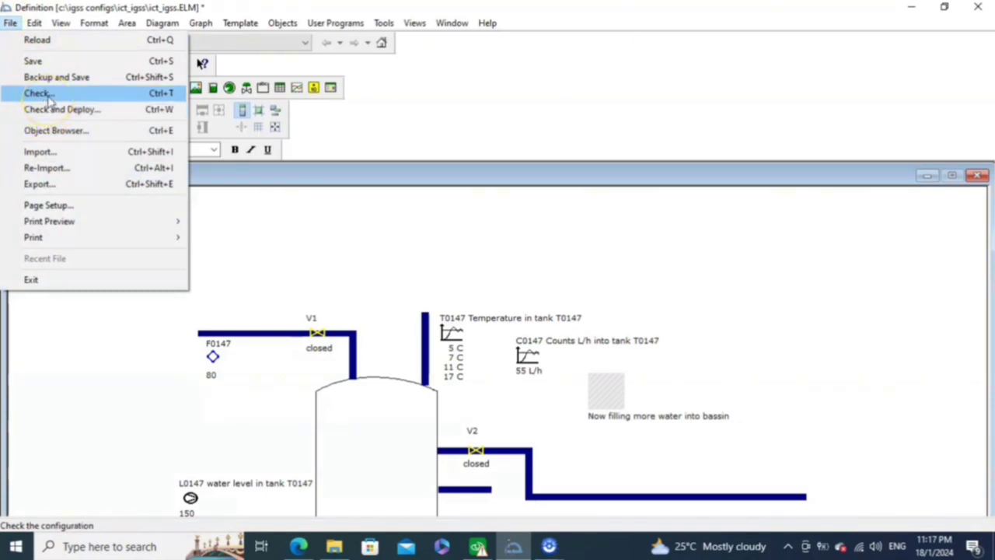
click(46, 96)
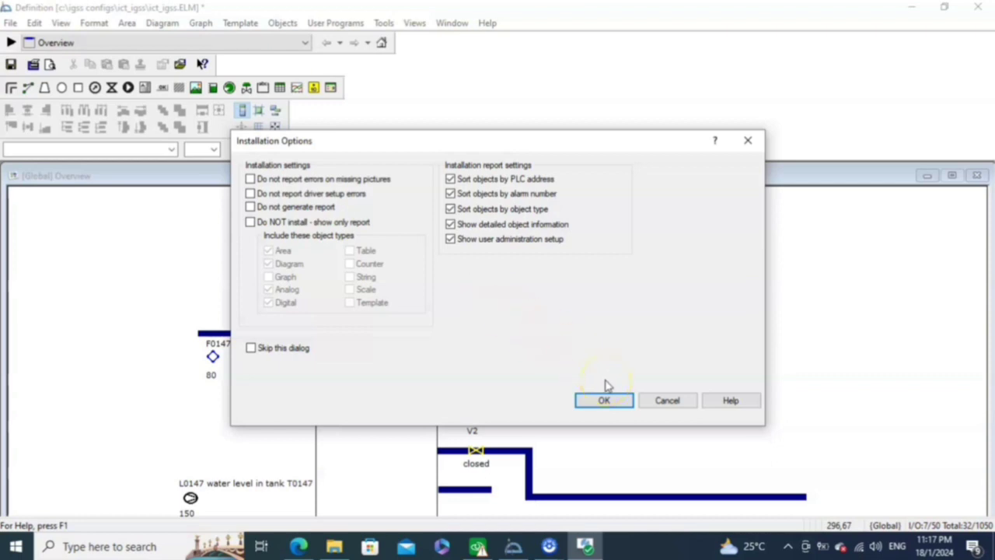
click(613, 403)
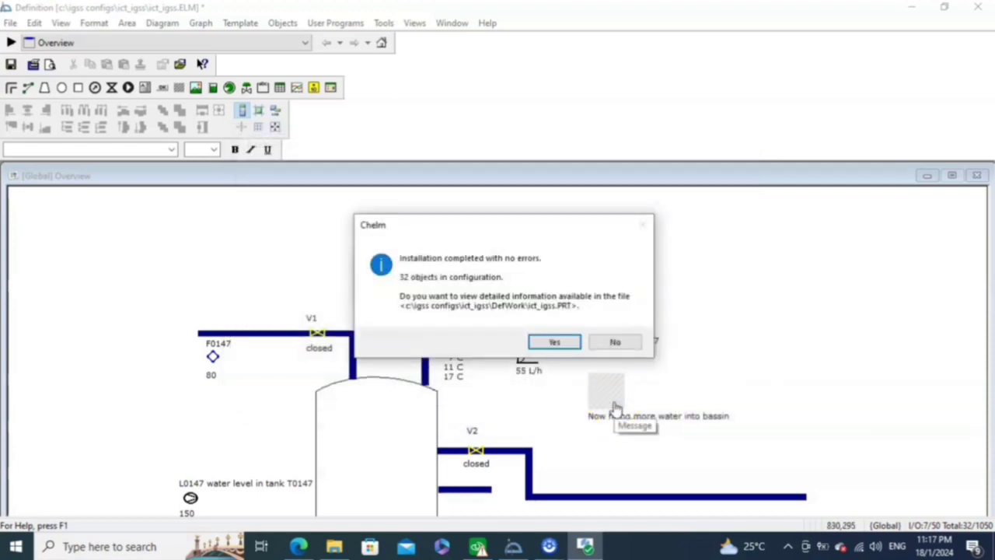
click(554, 342)
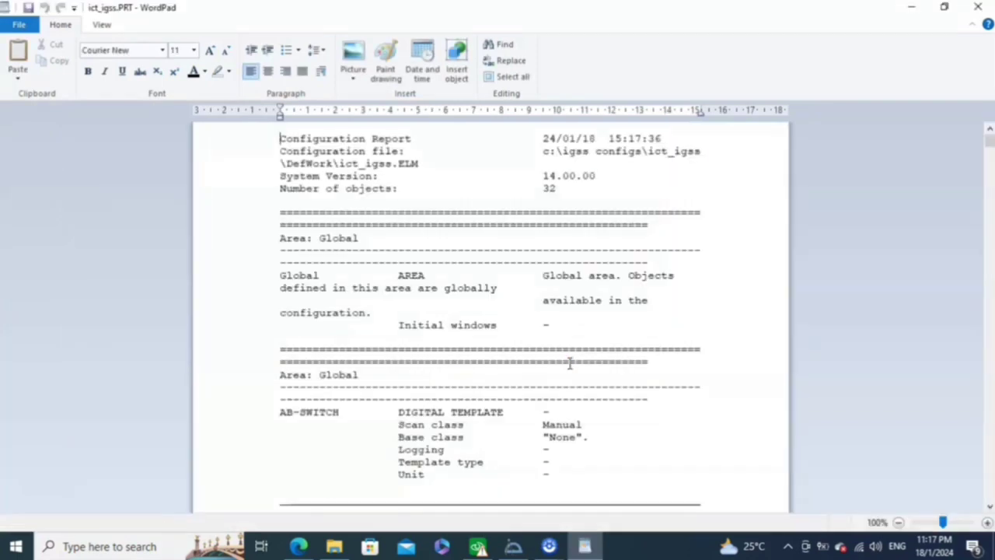
Examine the configuration report's entries for the templates, analog objects, graphs and diagrams
click(566, 356)
scroll(567, 356, down, 13)
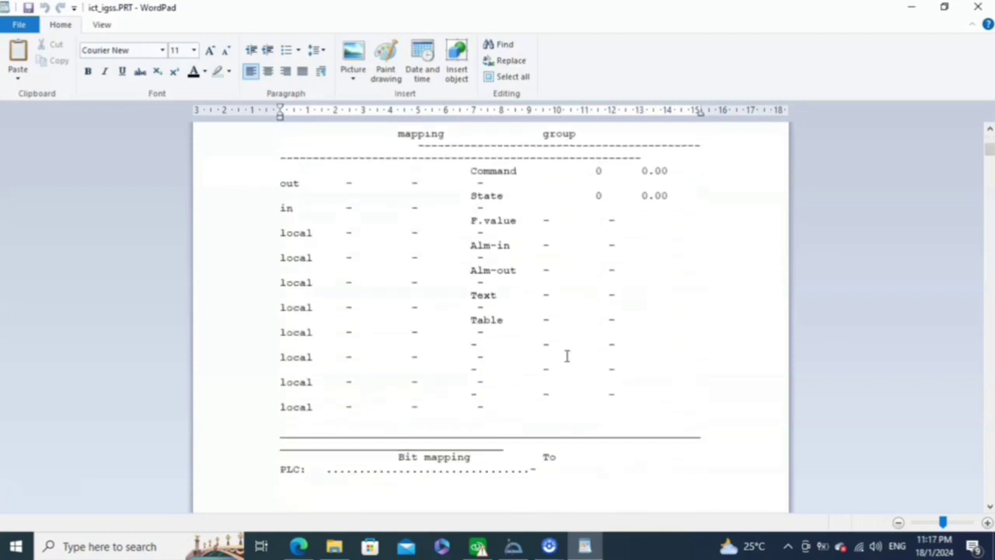
scroll(567, 356, down, 15)
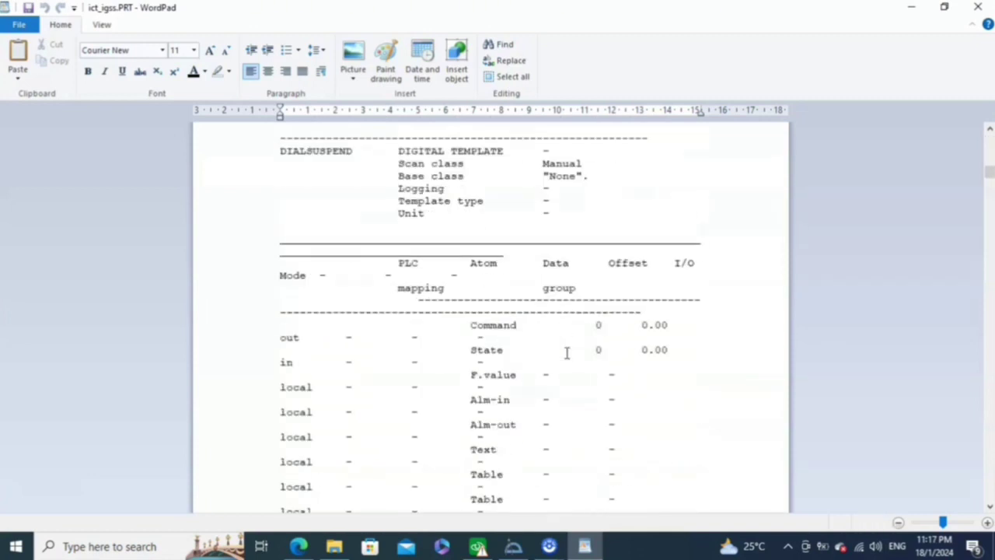
scroll(566, 356, down, 15)
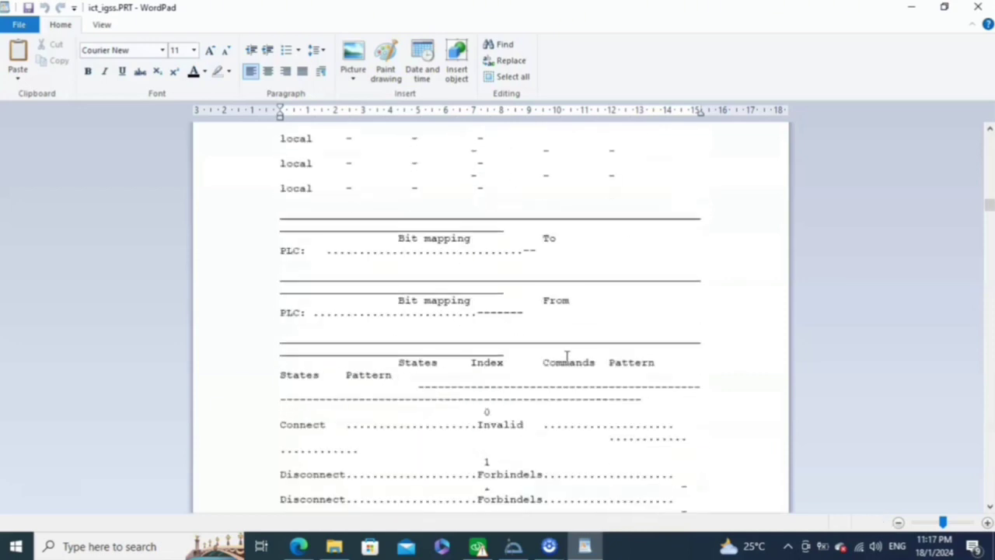
scroll(567, 359, down, 15)
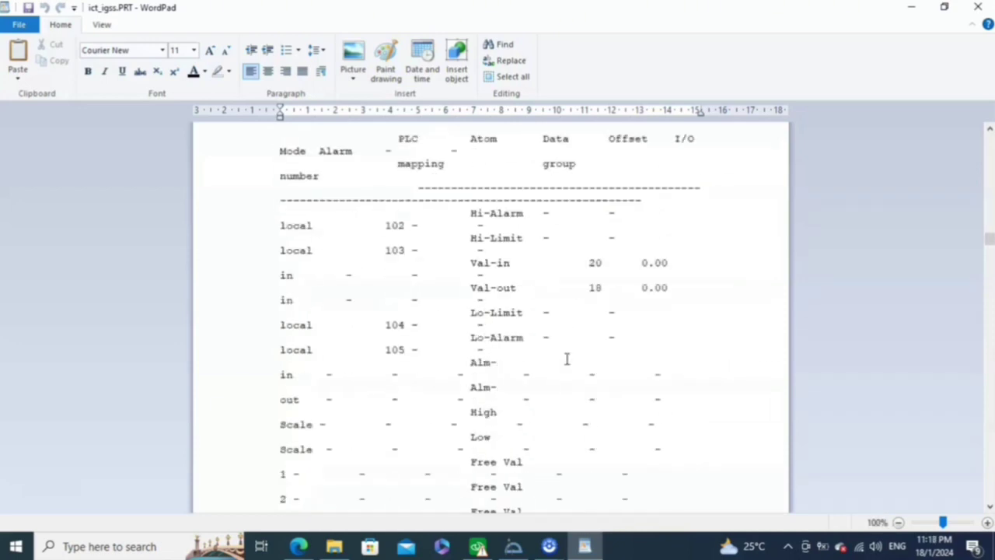
scroll(567, 359, down, 9)
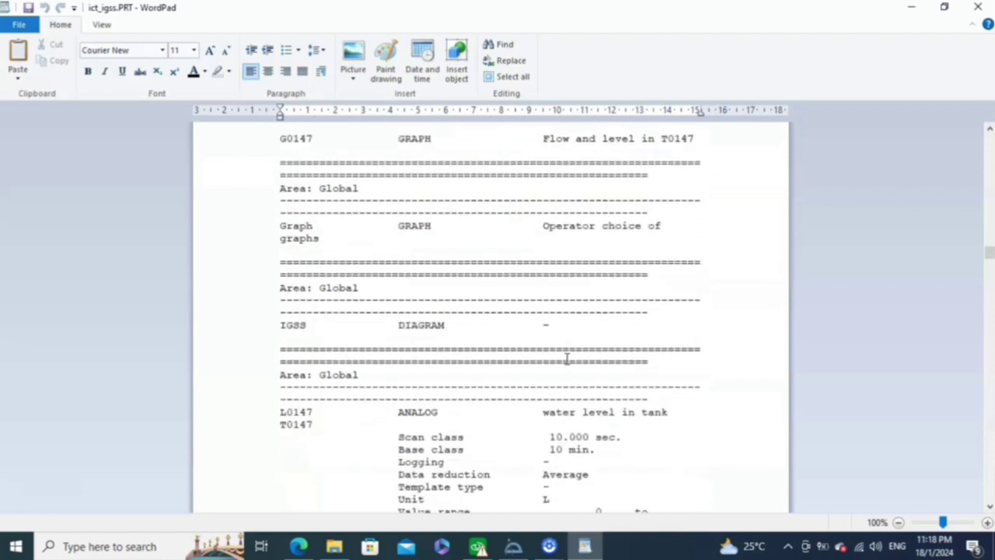
scroll(567, 359, down, 6)
scroll(567, 359, up, 6)
scroll(567, 358, up, 4)
scroll(567, 359, down, 10)
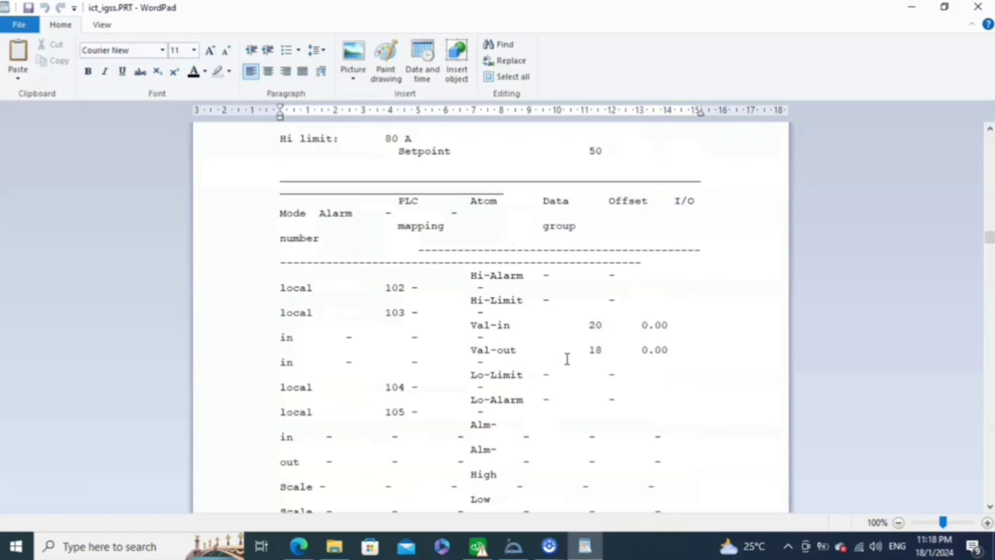
Switch to IGSS Master and try to open the recent project ict_igss.elm
click(479, 546)
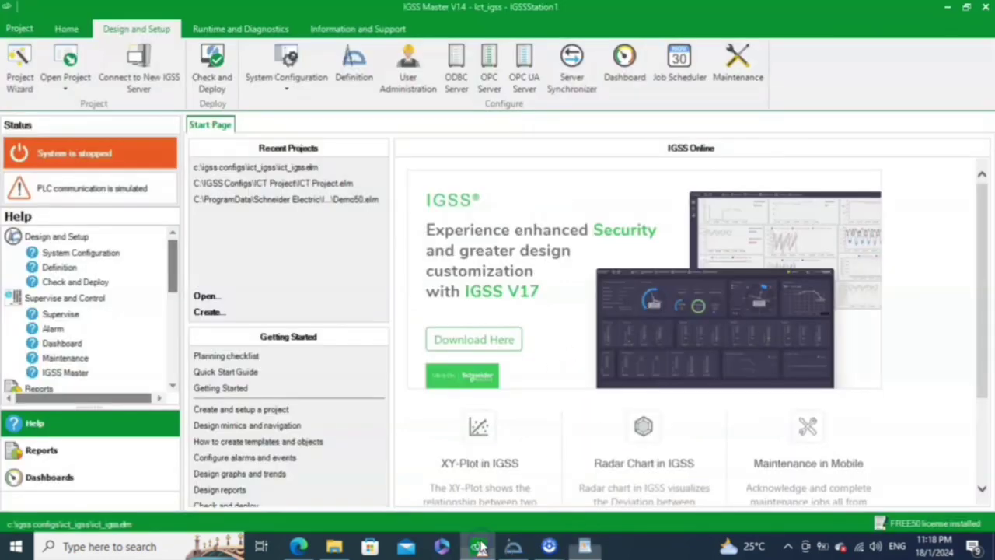
click(298, 169)
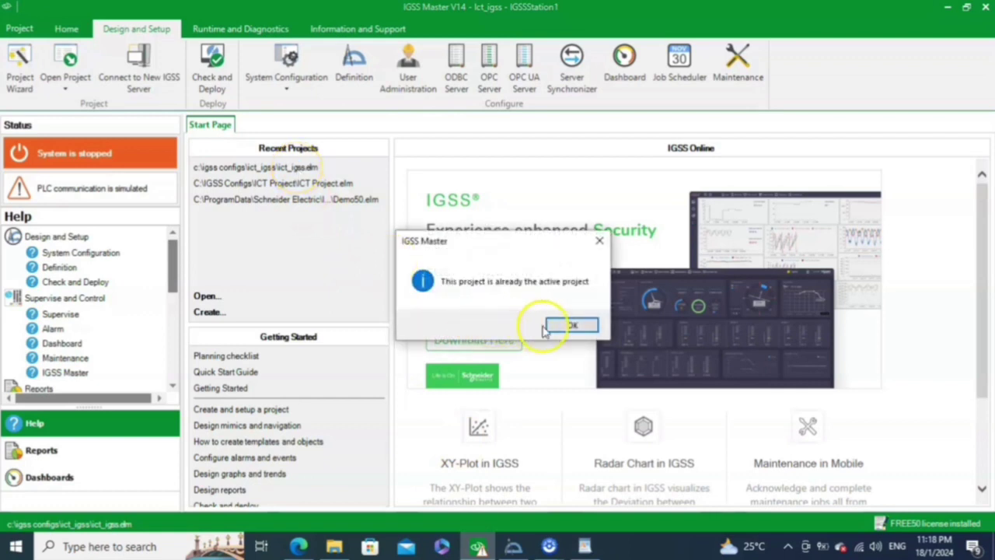
click(571, 326)
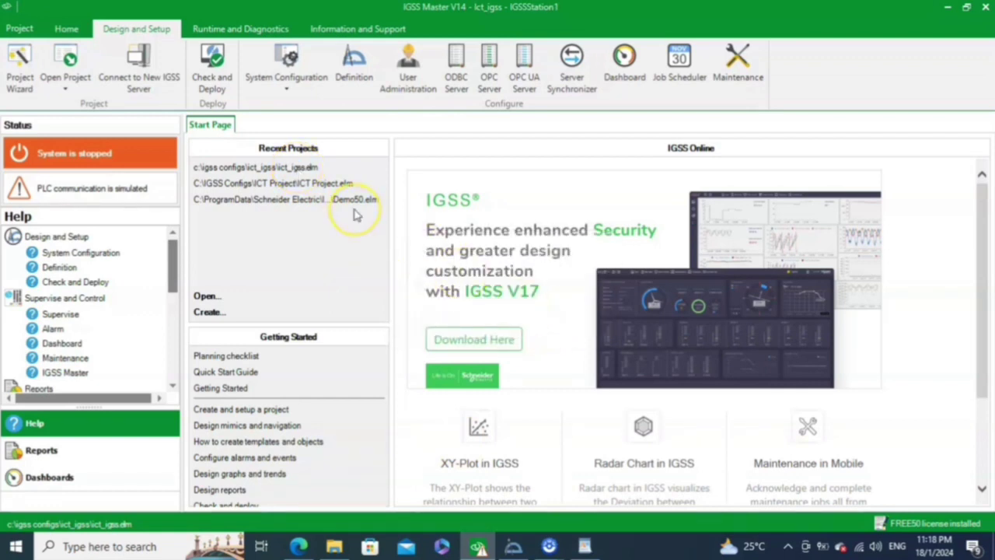
click(71, 32)
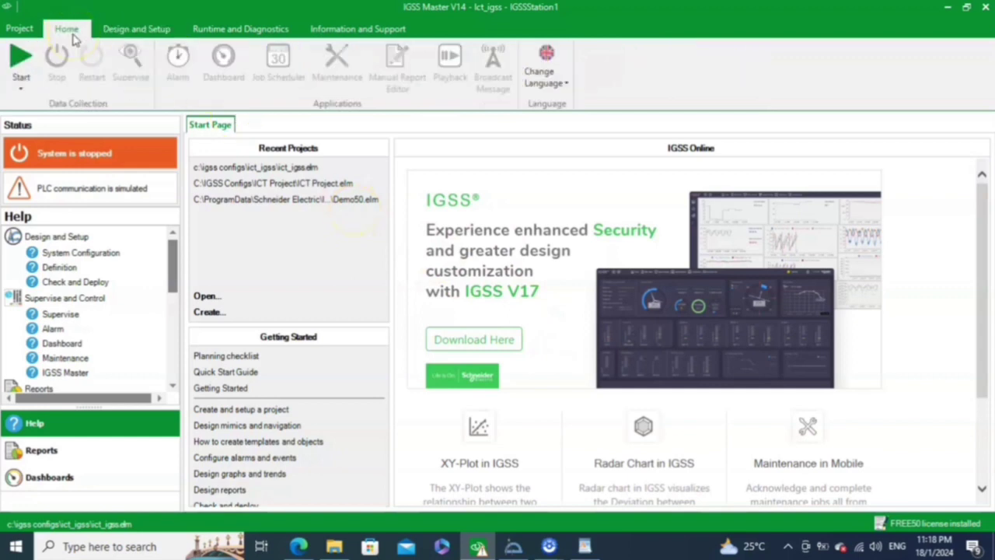
click(21, 27)
click(469, 159)
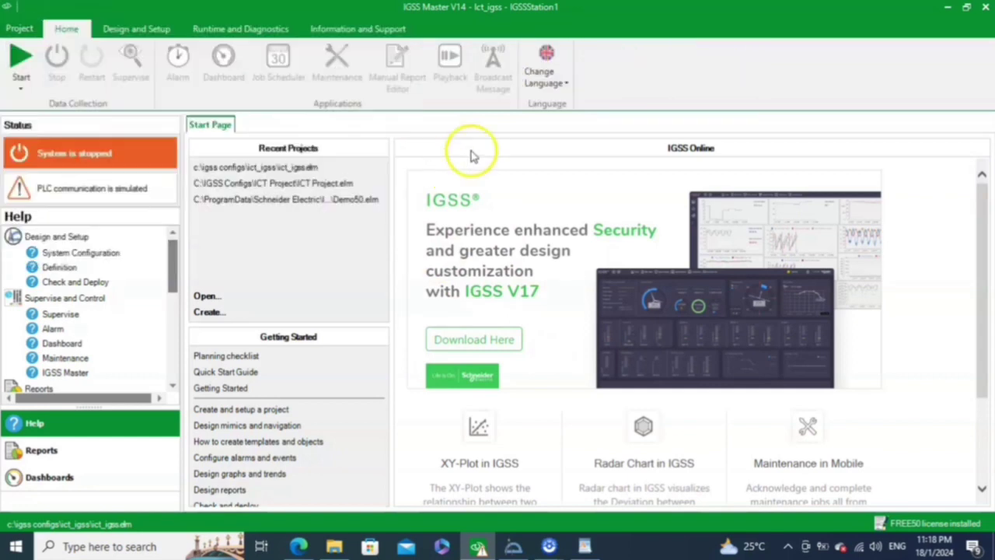
Start data collection, agreeing to check and install the project with the default installation options
click(20, 65)
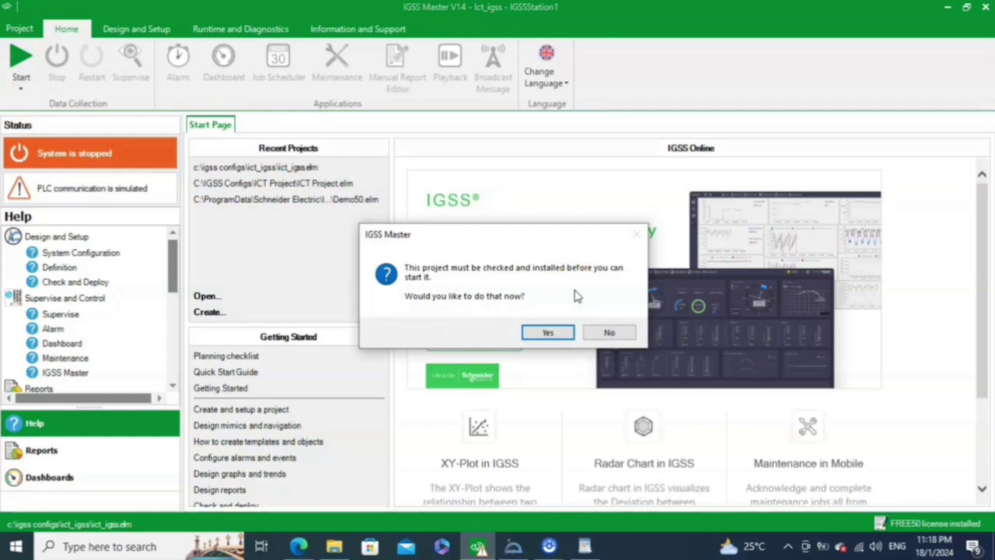
click(594, 331)
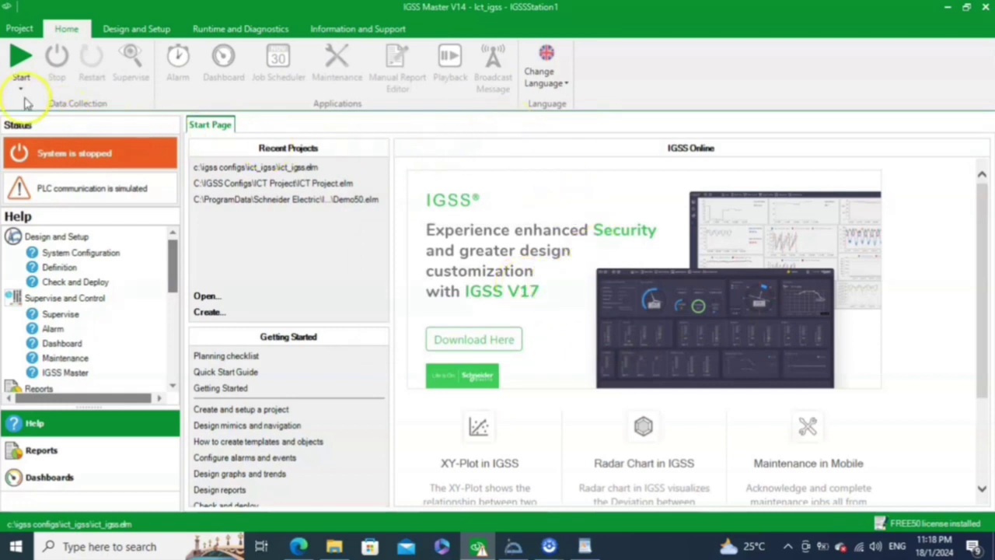
click(22, 55)
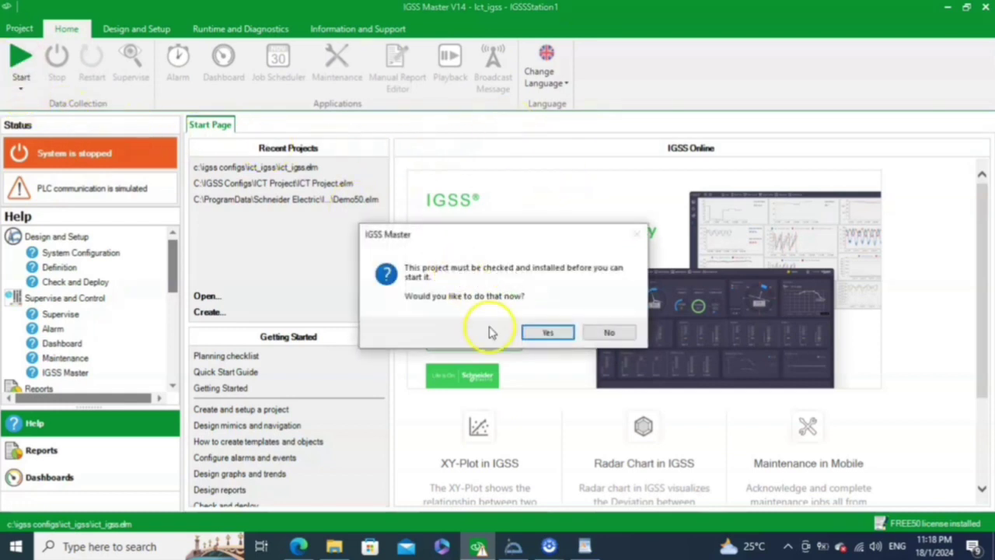
click(544, 332)
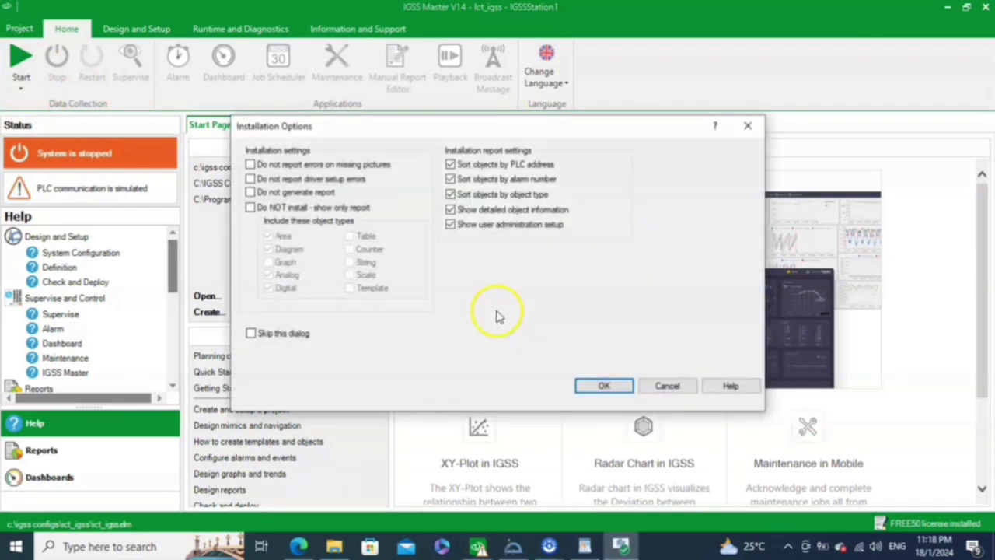
click(596, 386)
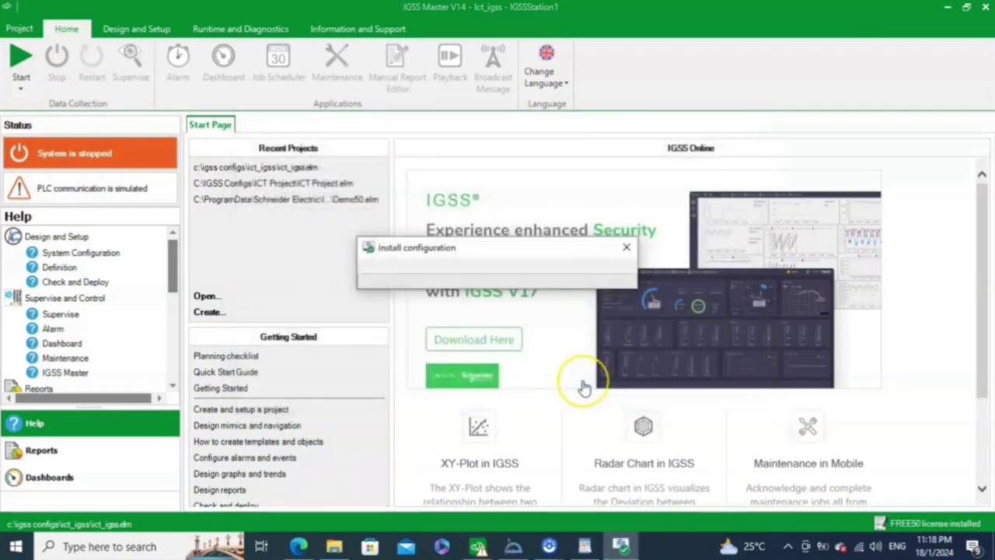
click(563, 345)
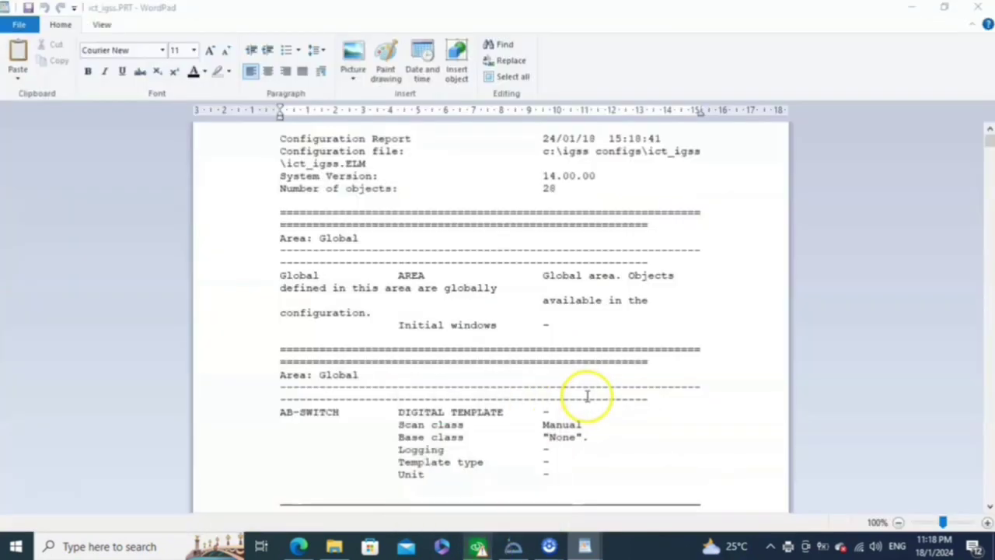
Return to IGSS Master and look at the alarm window's active alarms
click(479, 544)
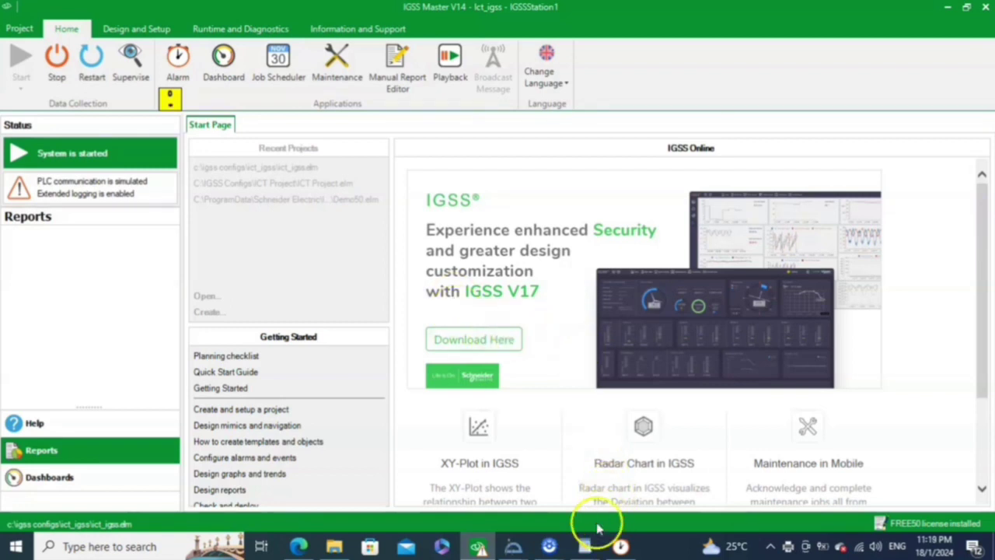
click(620, 547)
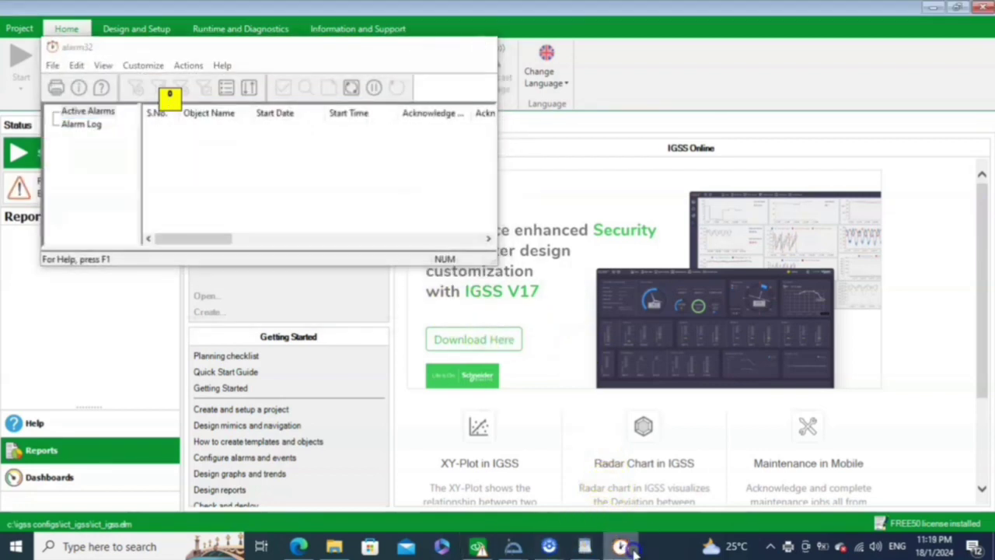
click(620, 546)
Switch to Supervise and open the Overview diagram of the Global area
mouse_move(513, 546)
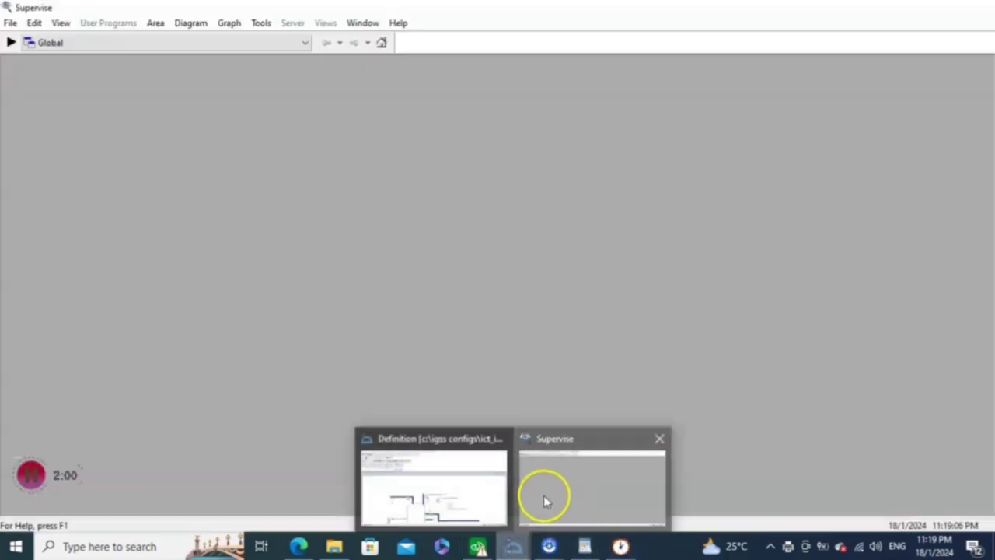
click(543, 499)
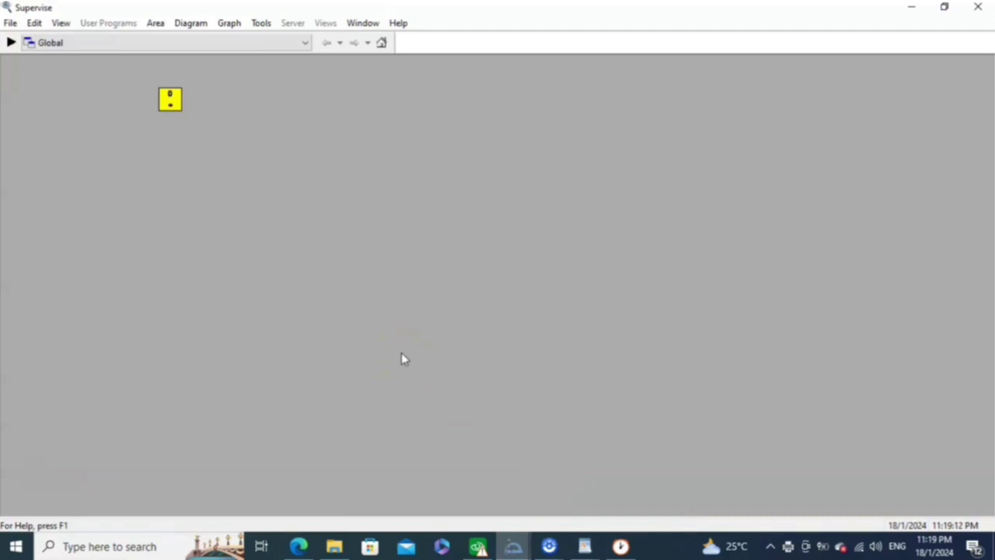
click(218, 110)
click(157, 24)
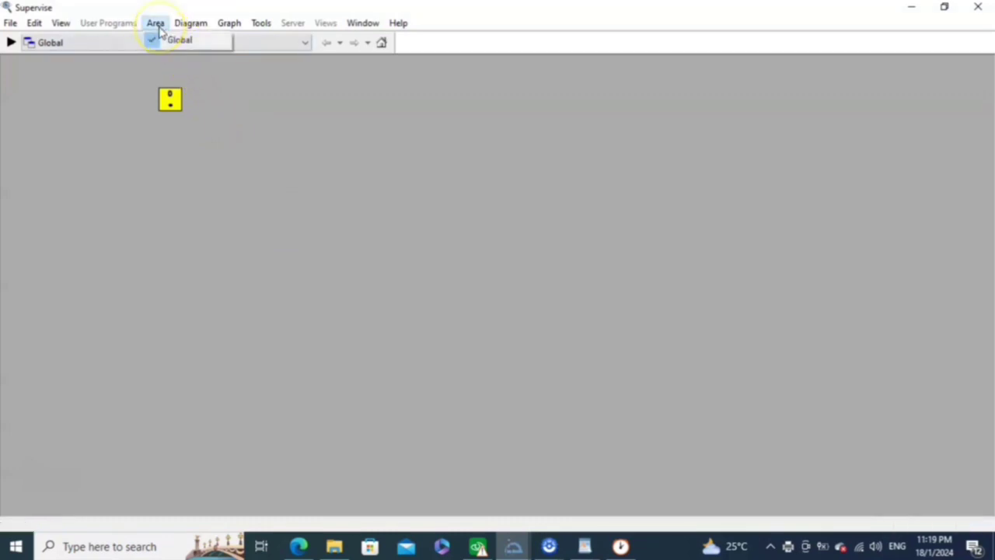
click(190, 23)
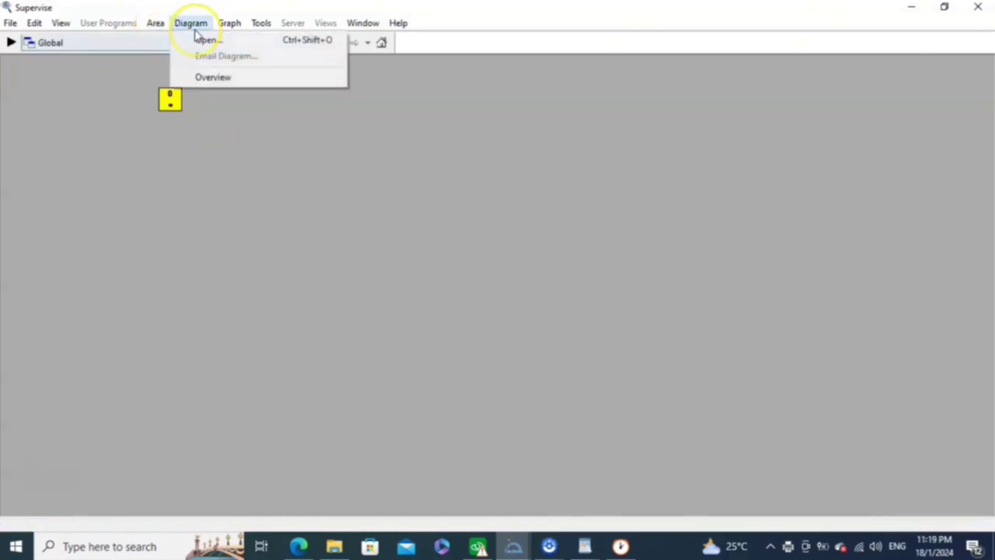
click(194, 33)
click(194, 31)
click(211, 77)
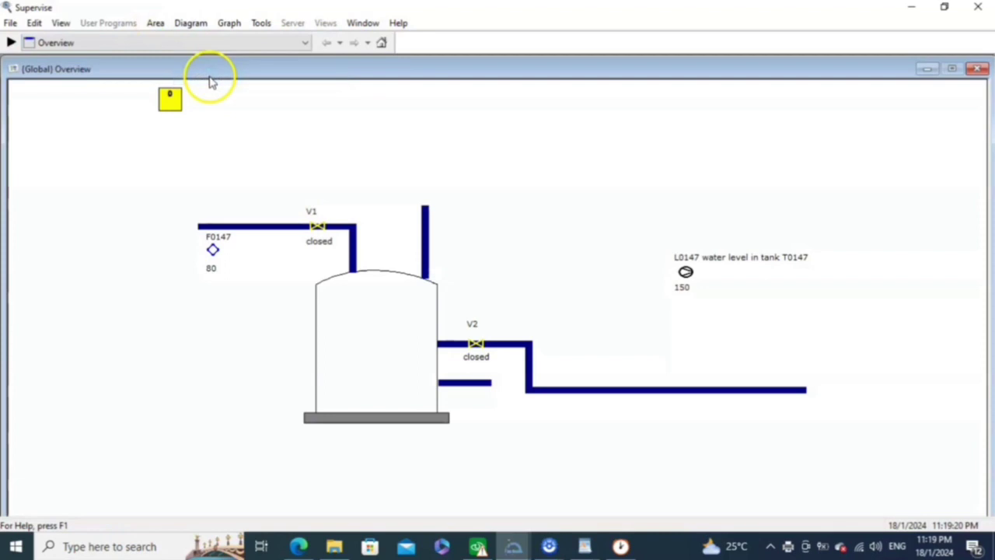
Look through the available commands of valve V1, flow object F0147 and valve V2 on the Overview diagram
right_click(323, 229)
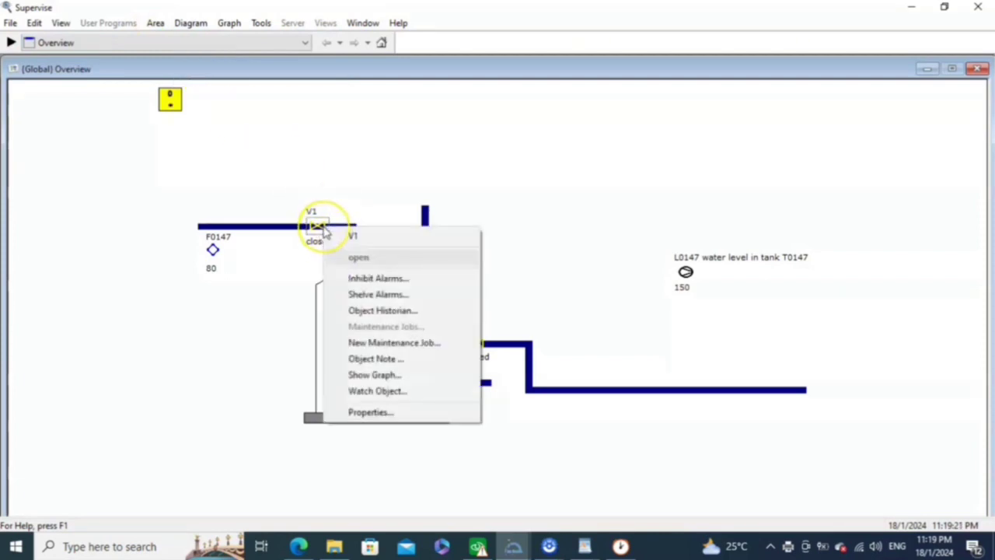
click(272, 280)
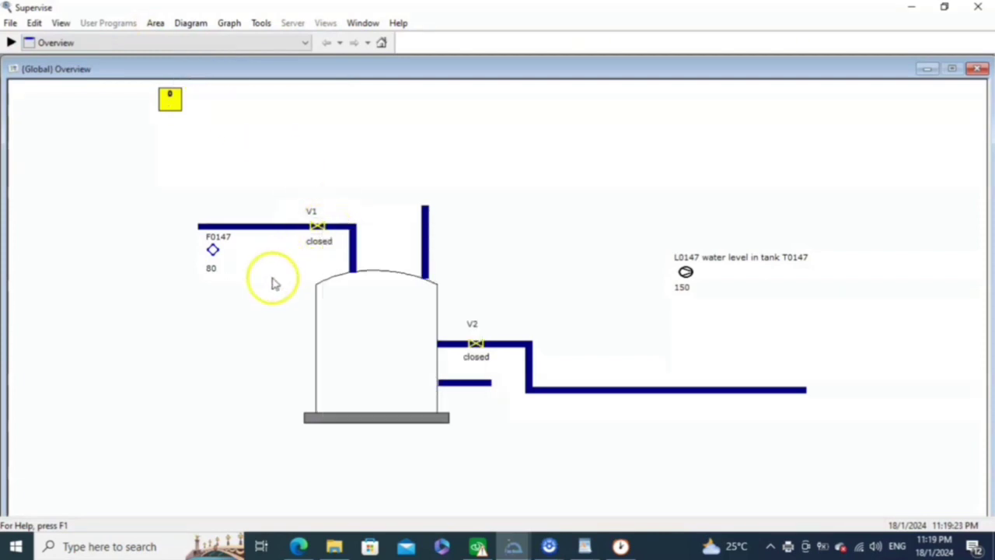
right_click(213, 251)
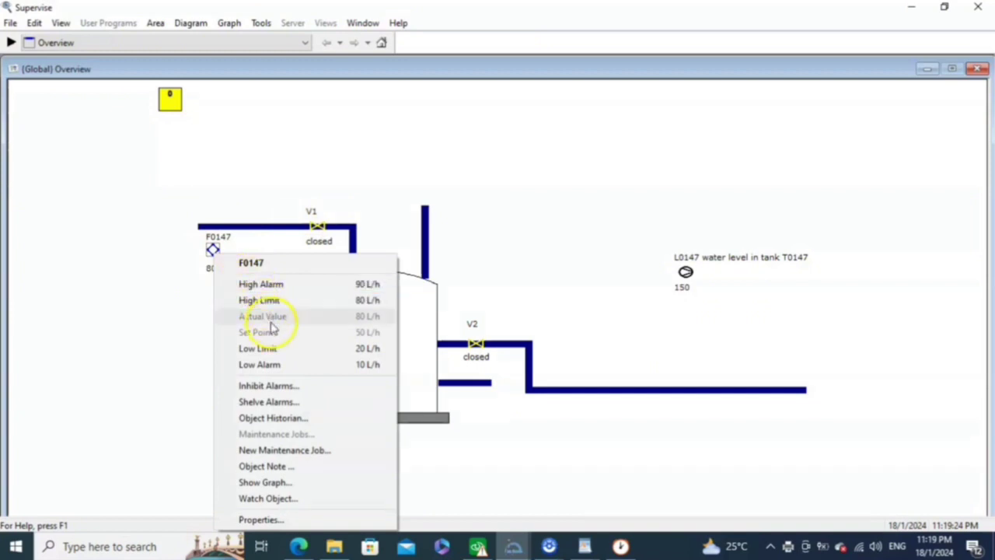
click(150, 360)
right_click(477, 346)
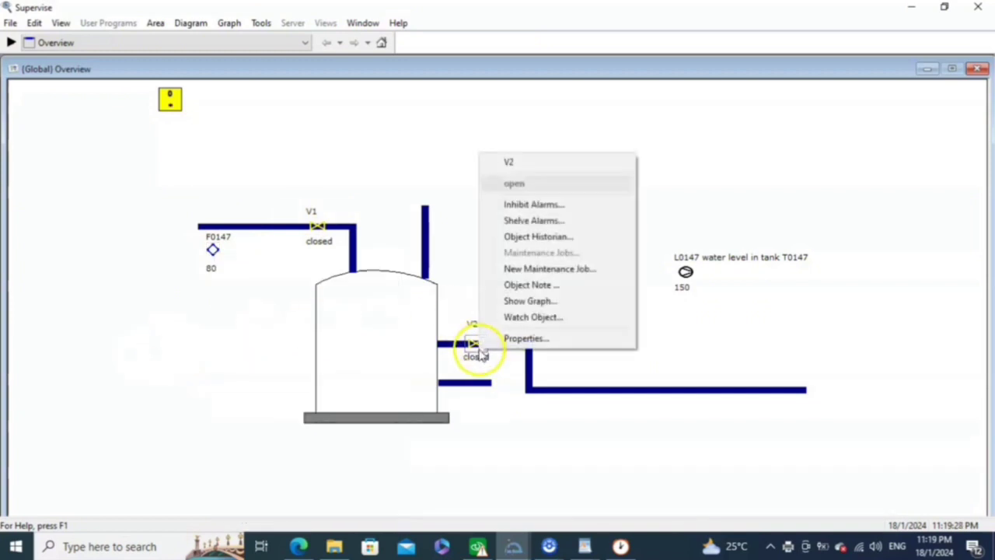
click(687, 372)
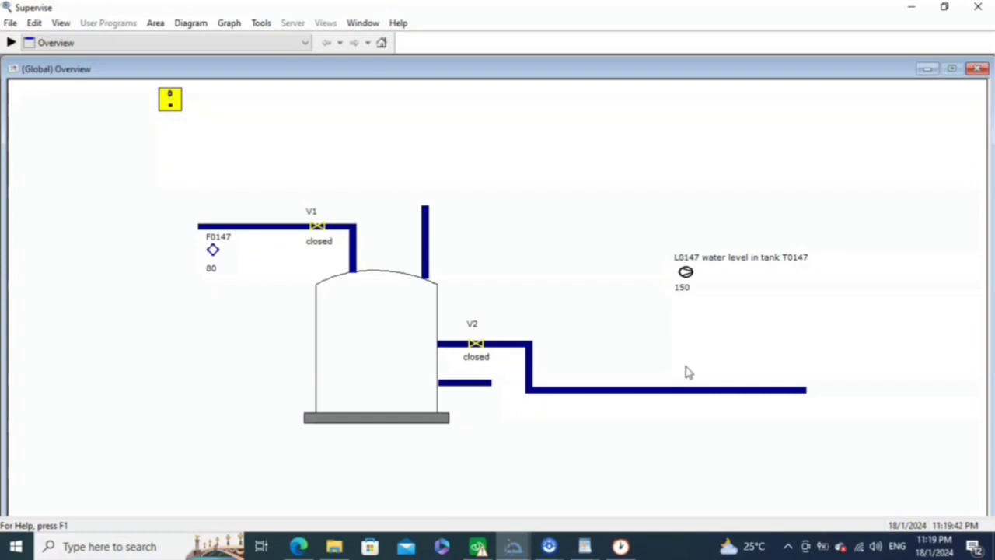
Examine the alarm log and the active alarms list, and minimize the alarm window
click(622, 545)
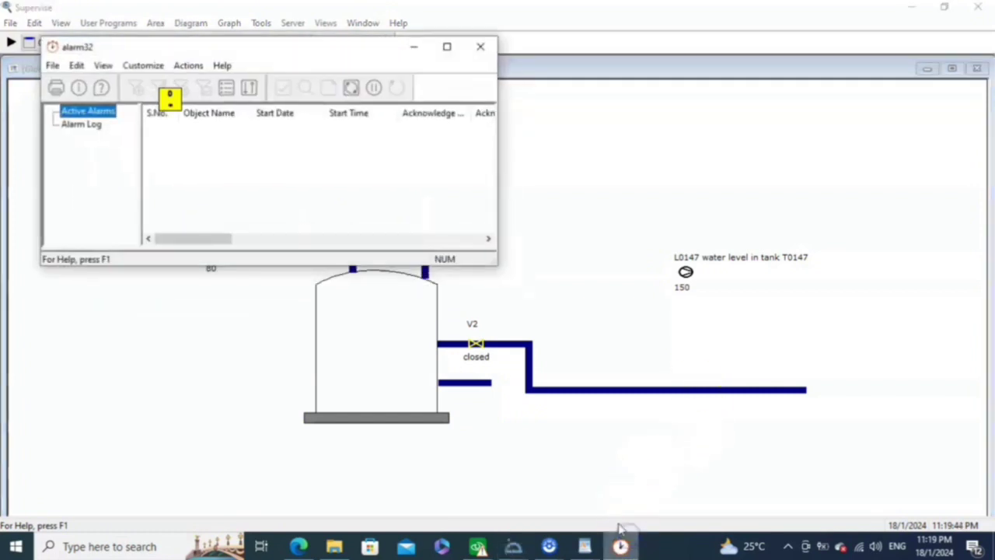
click(92, 125)
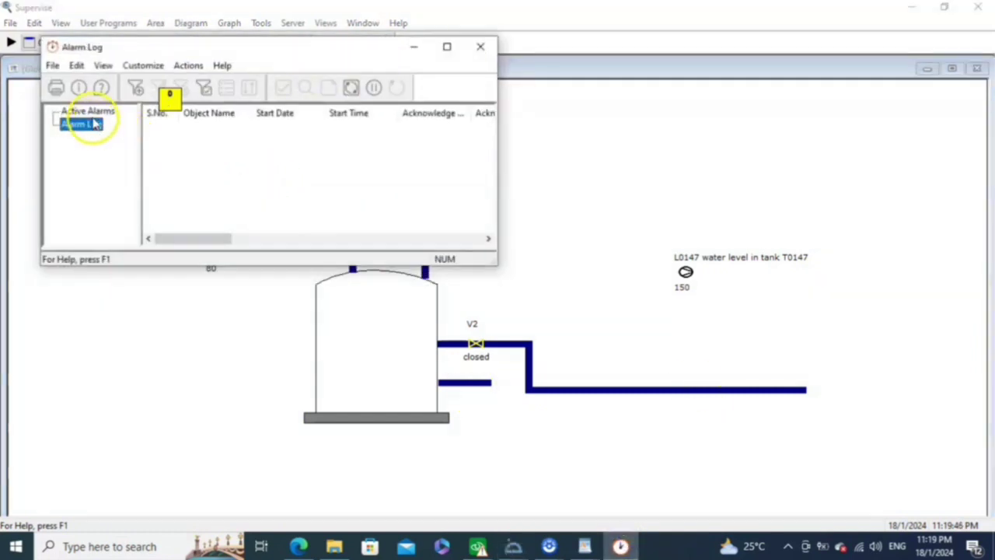
click(89, 111)
click(413, 47)
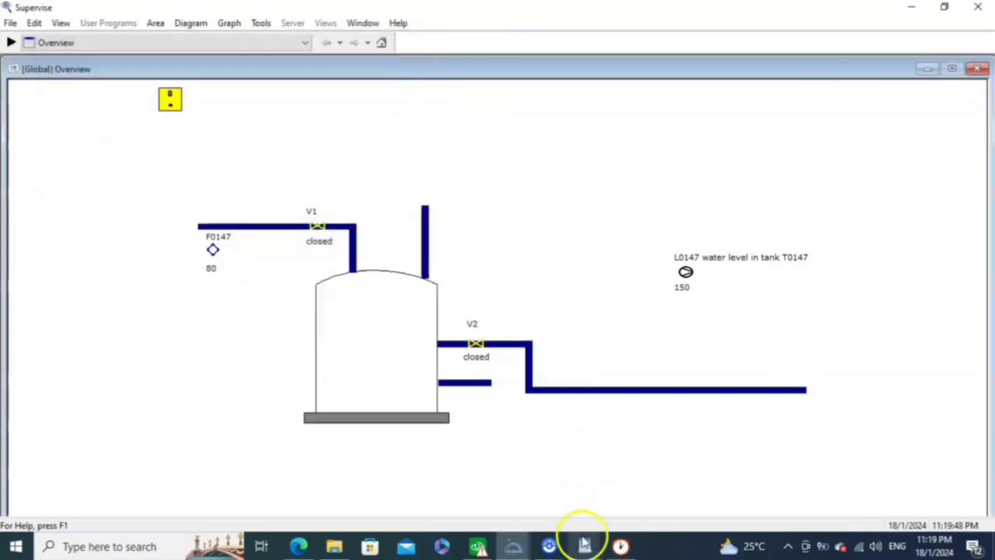
Inspect the alarm limits and commands of level object L0147 and the commands of valve V2
right_click(685, 276)
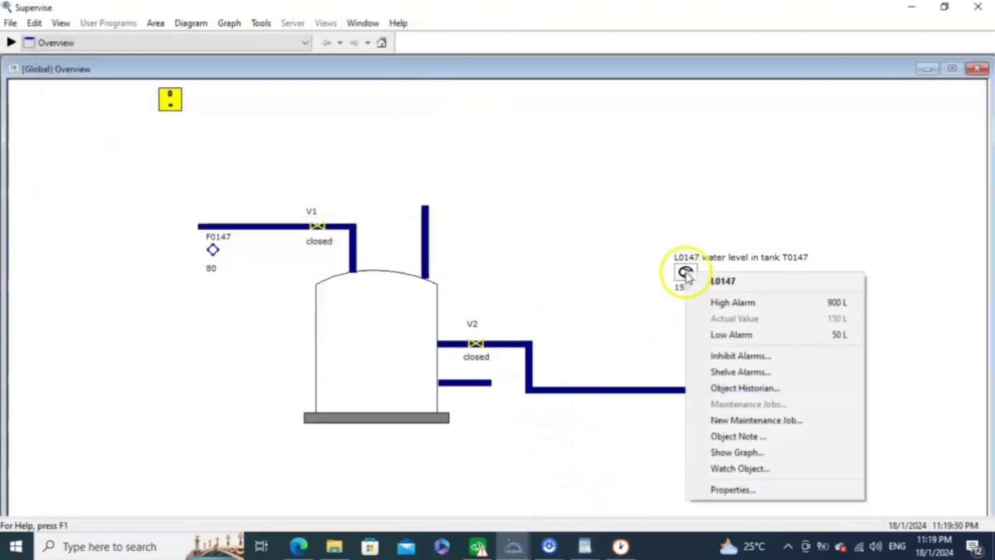
click(675, 336)
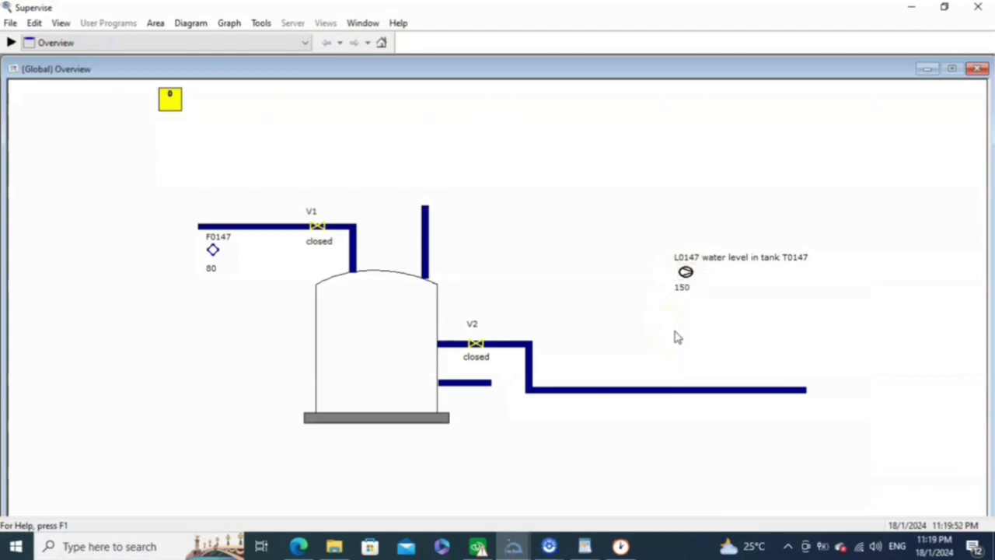
right_click(476, 344)
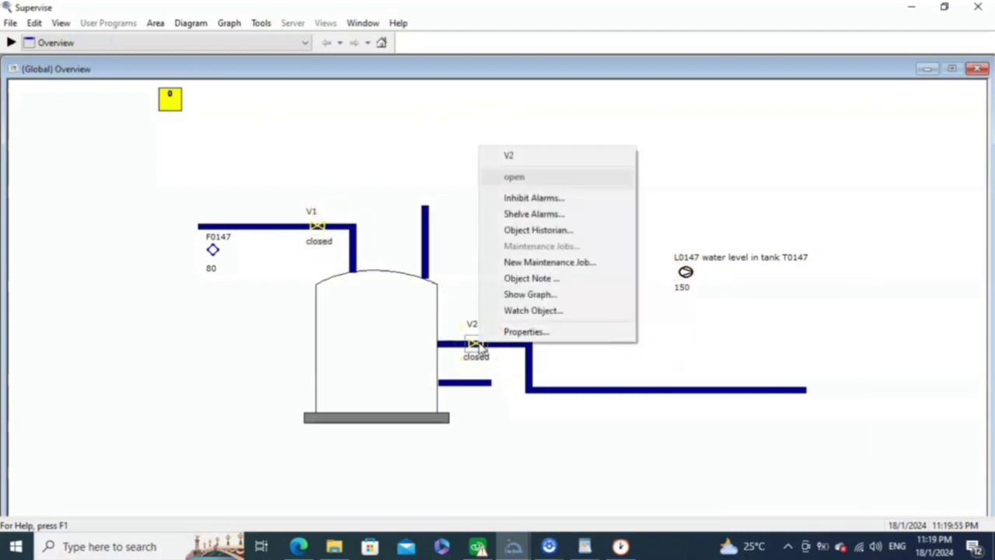
click(469, 283)
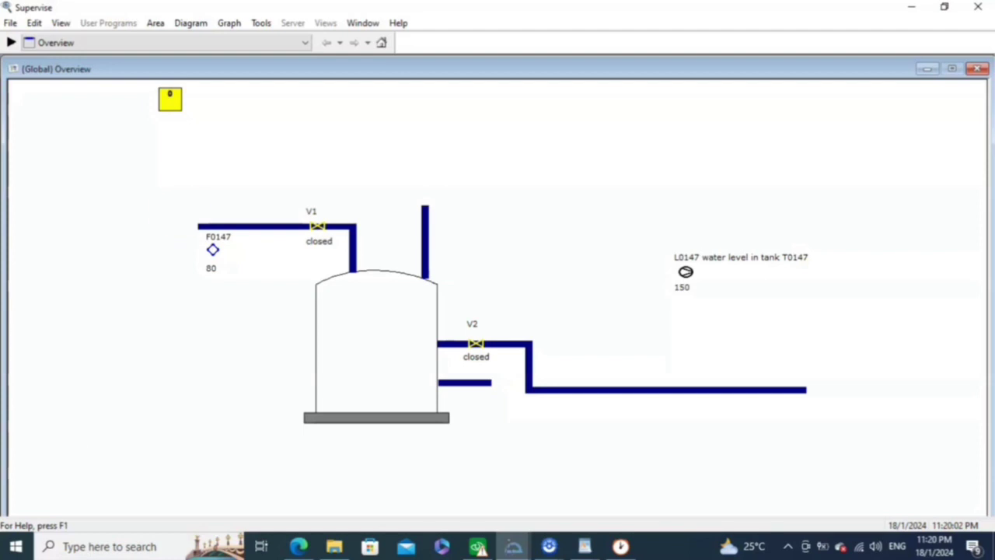
click(229, 24)
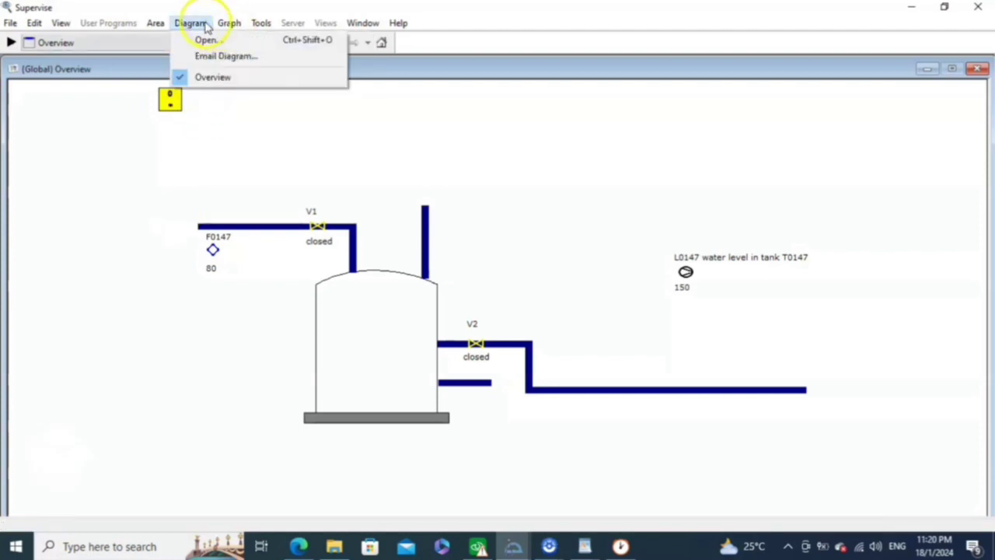
mouse_move(51, 23)
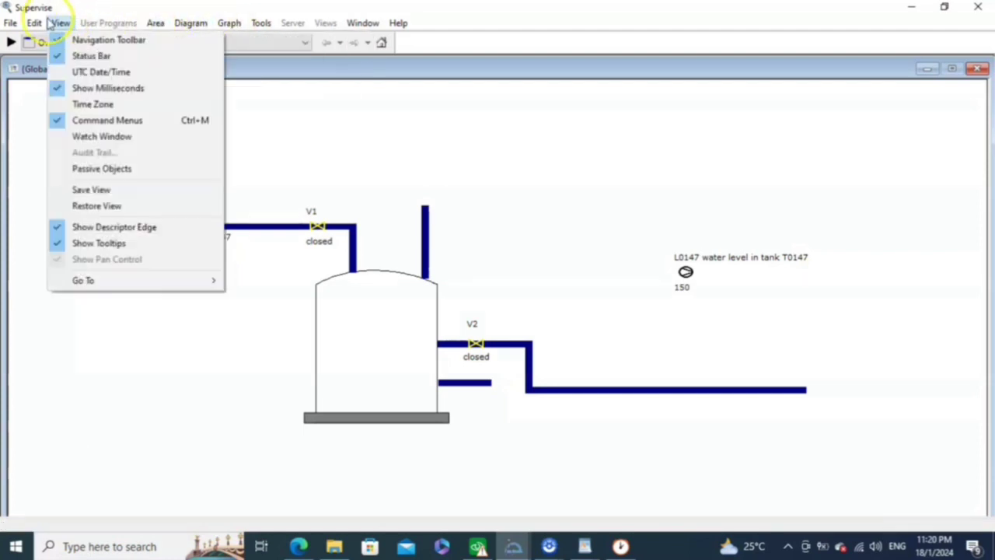
click(178, 367)
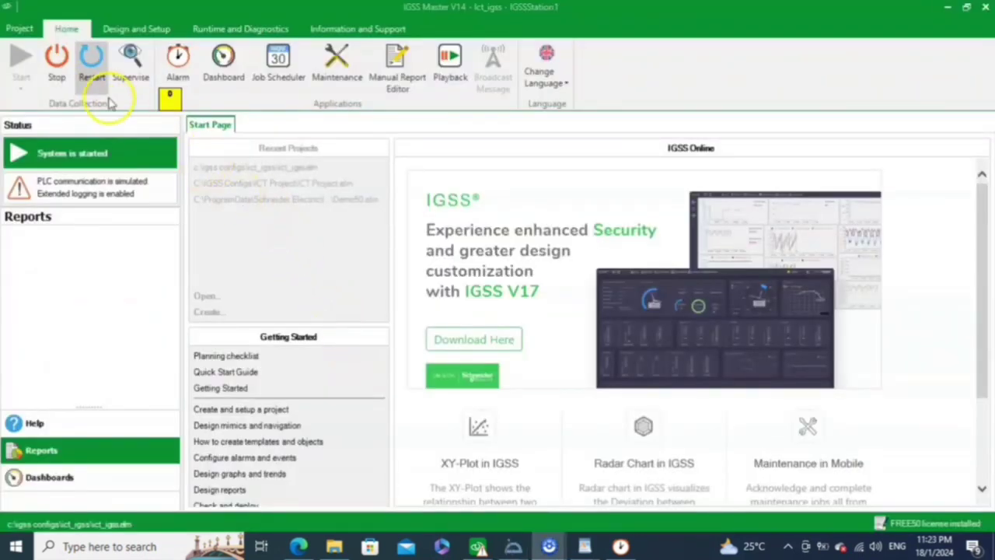
Stop data collection in IGSS Master and show the project commands with the recent projects
click(56, 62)
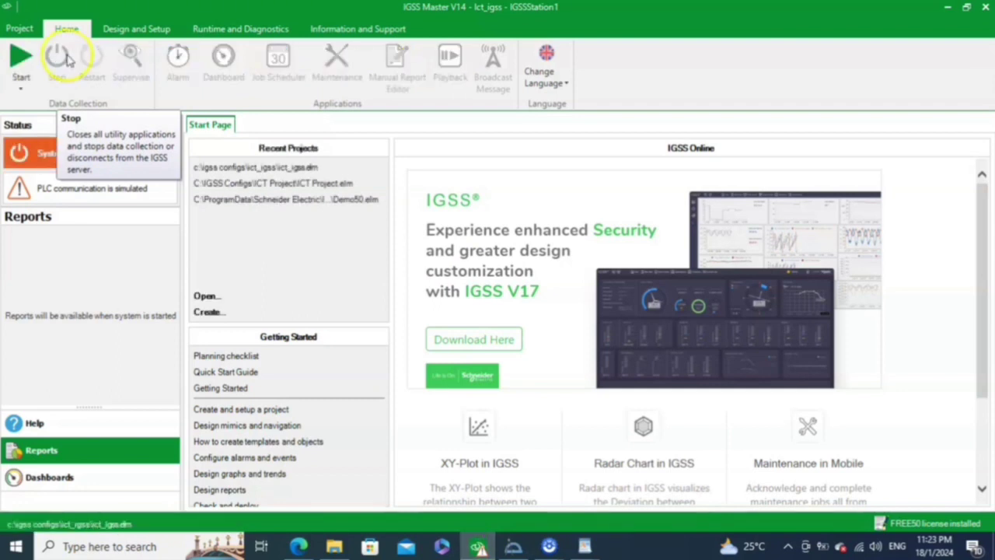
click(25, 31)
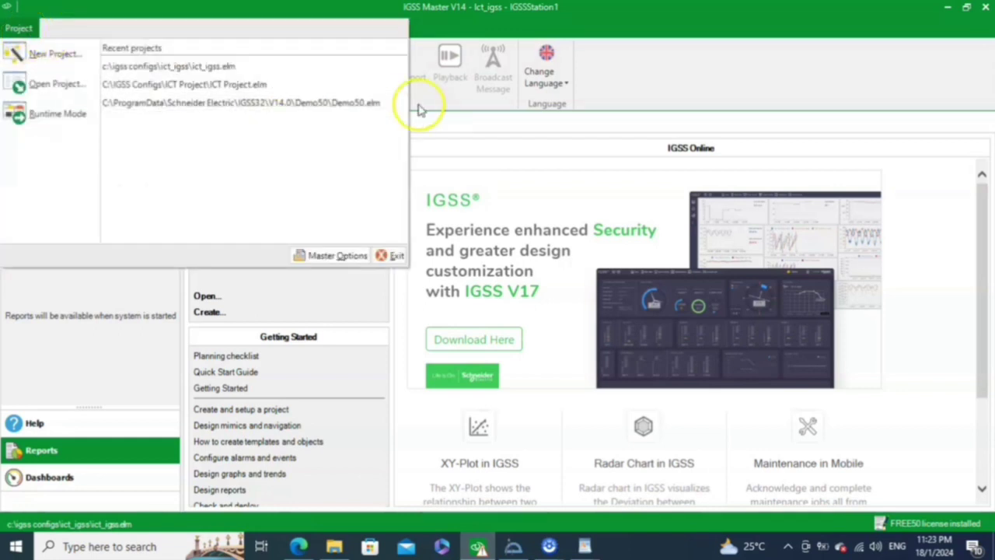
Switch to the Definition program for the ict_igss project and open its report formats
click(451, 116)
click(144, 31)
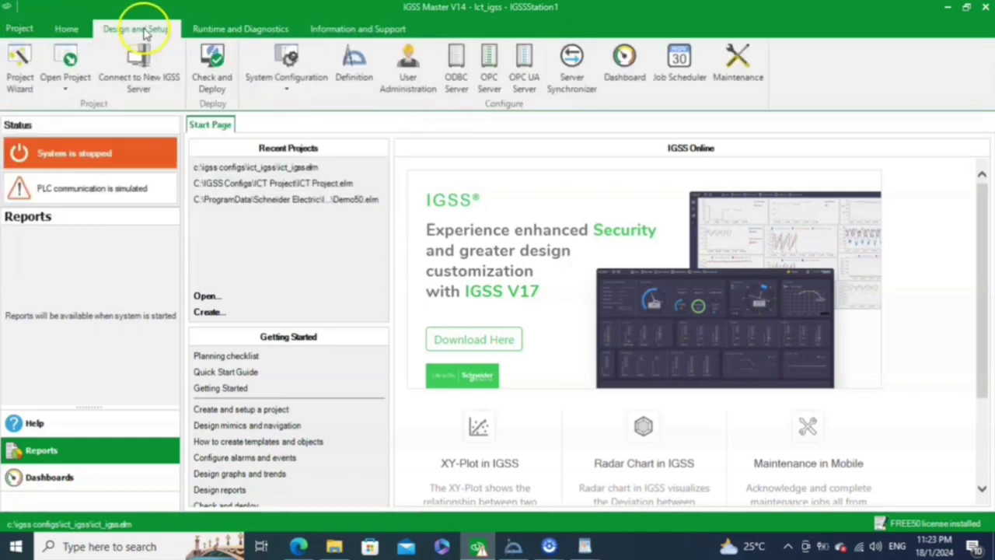
click(351, 63)
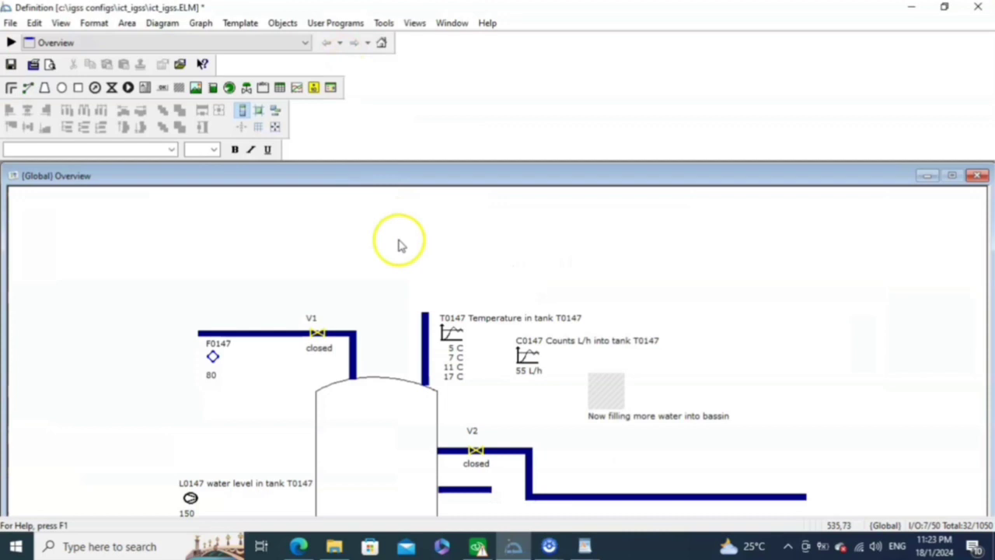
click(10, 22)
mouse_move(36, 25)
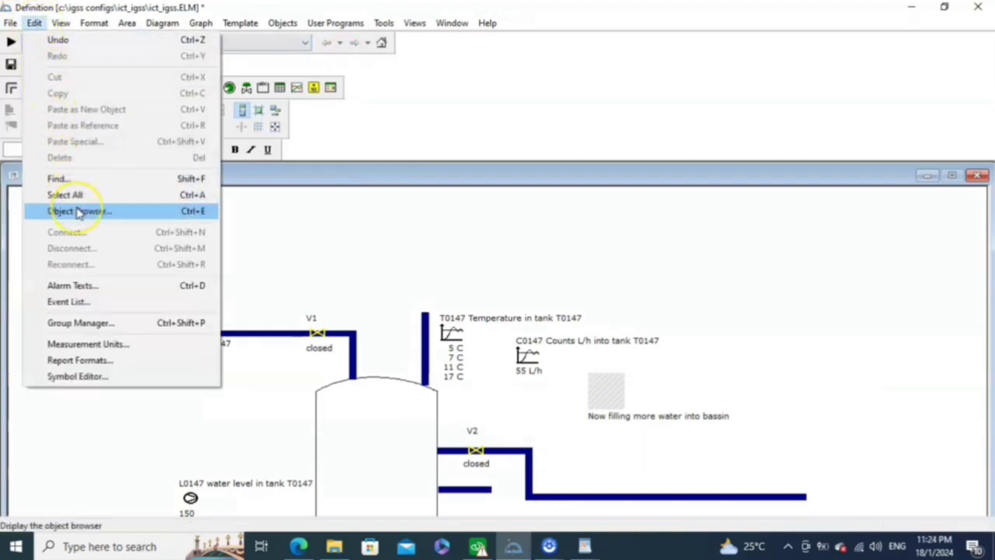
click(79, 360)
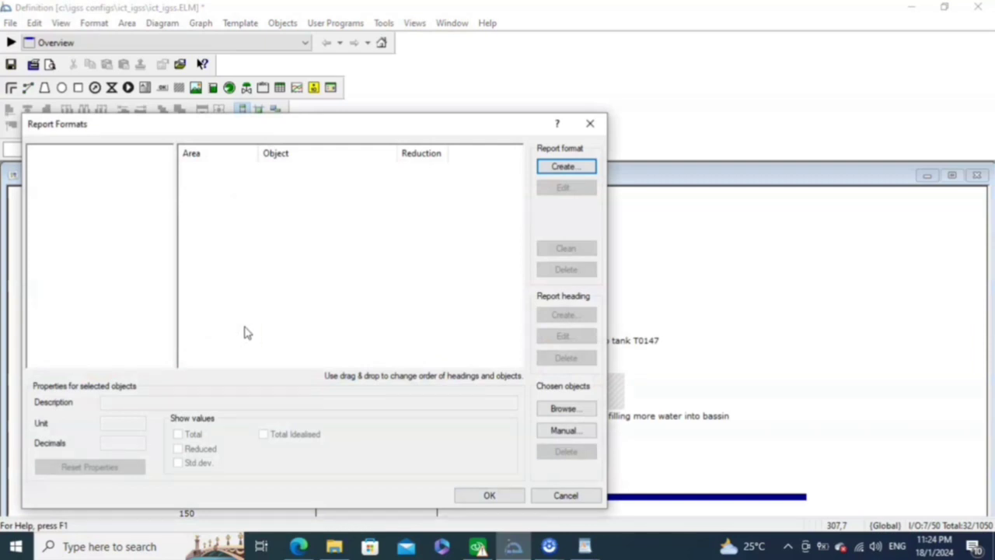
Create a periodical report format named DemoRep and set it as the default
click(563, 167)
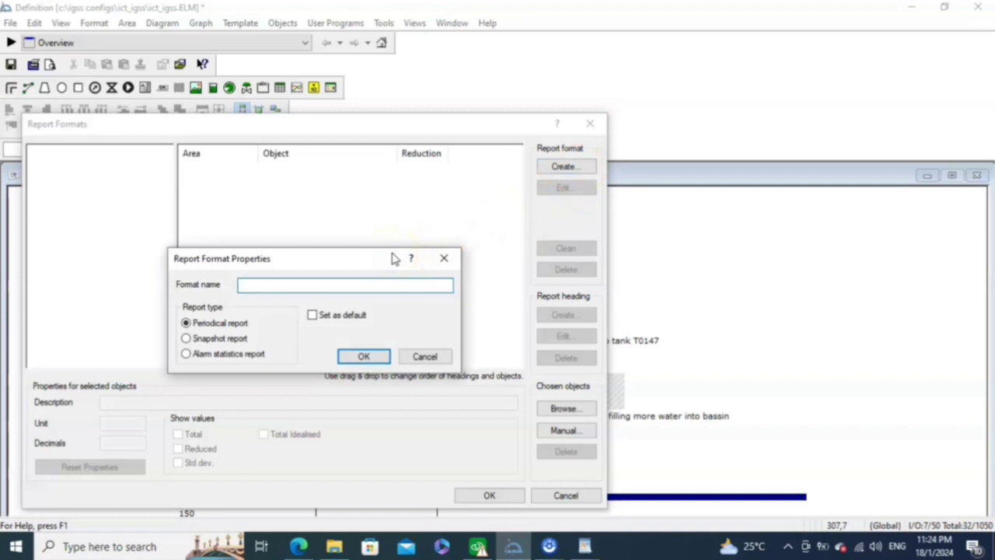
click(370, 269)
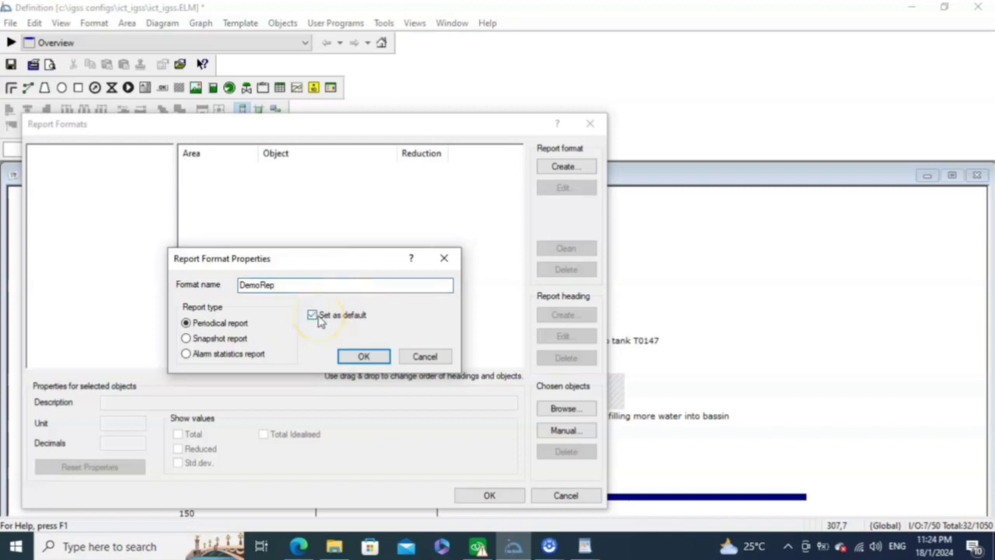
click(362, 356)
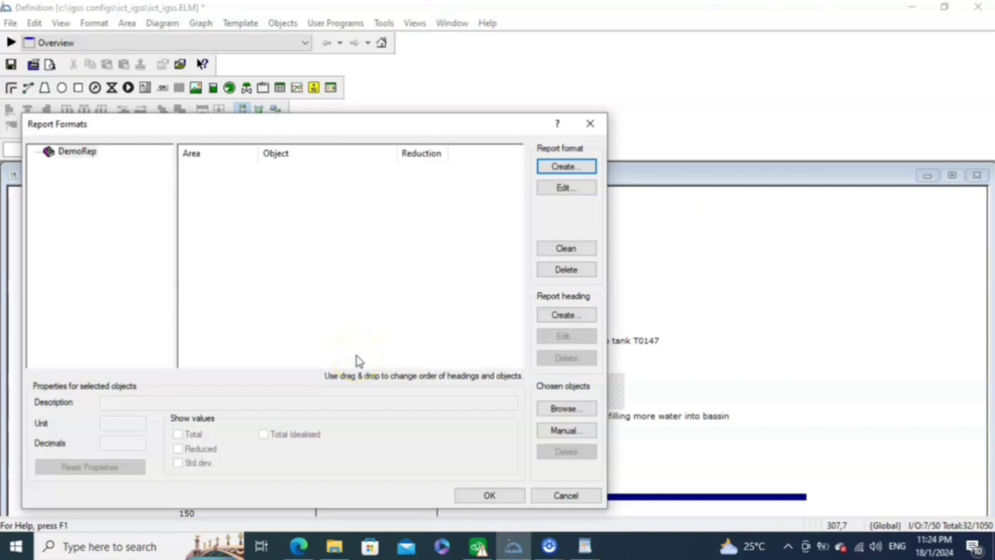
click(565, 167)
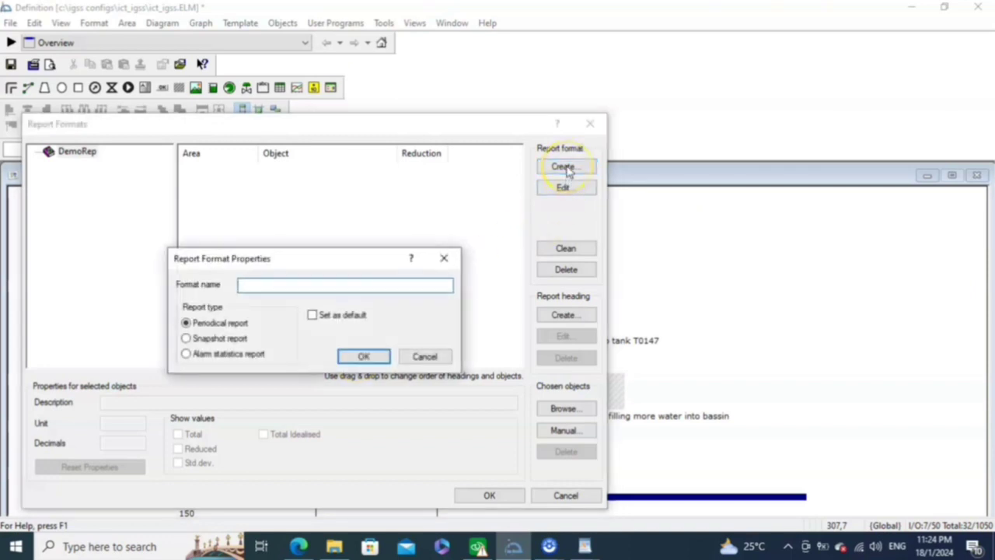
click(306, 285)
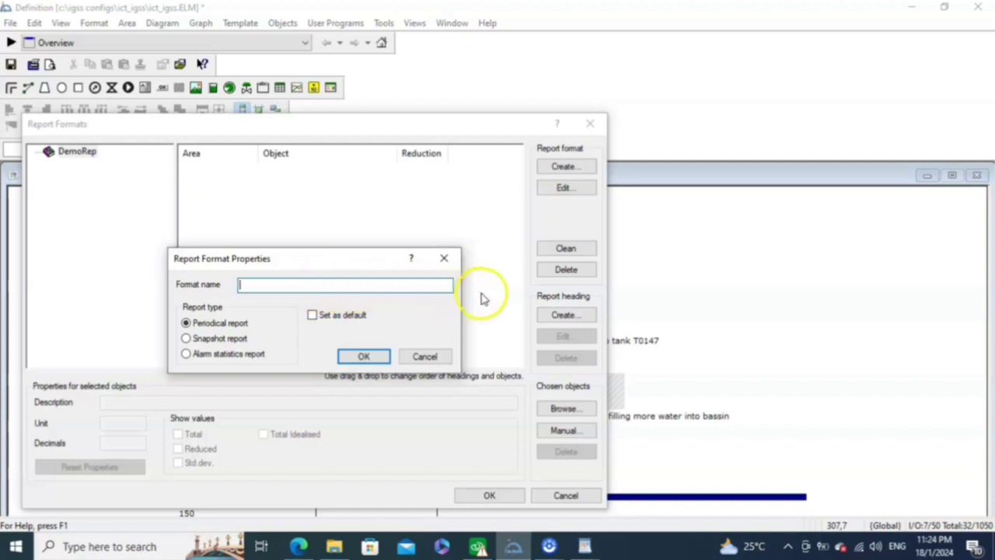
click(440, 355)
Add the report headings "Flow and level" and "Miscellaneous" to the DemoRep format
click(562, 314)
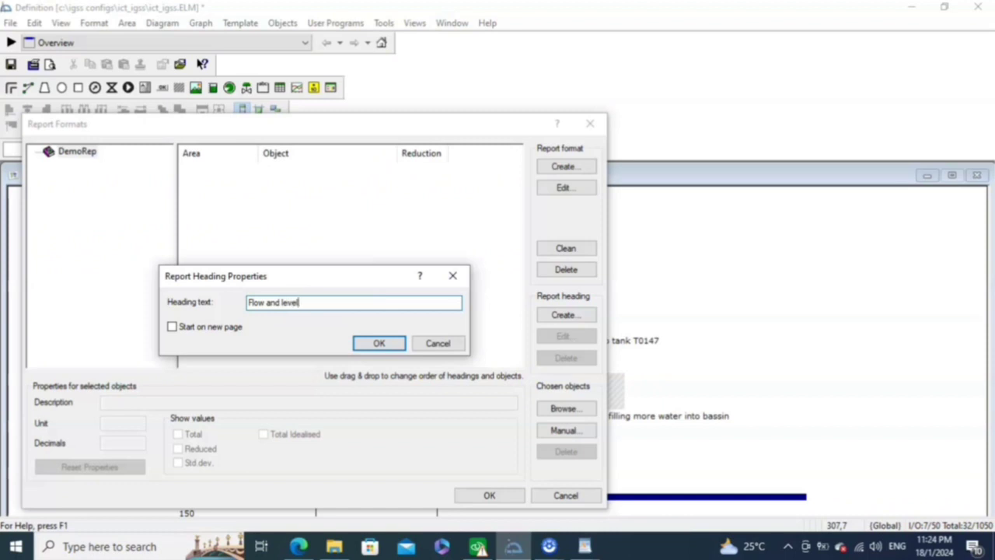
click(384, 342)
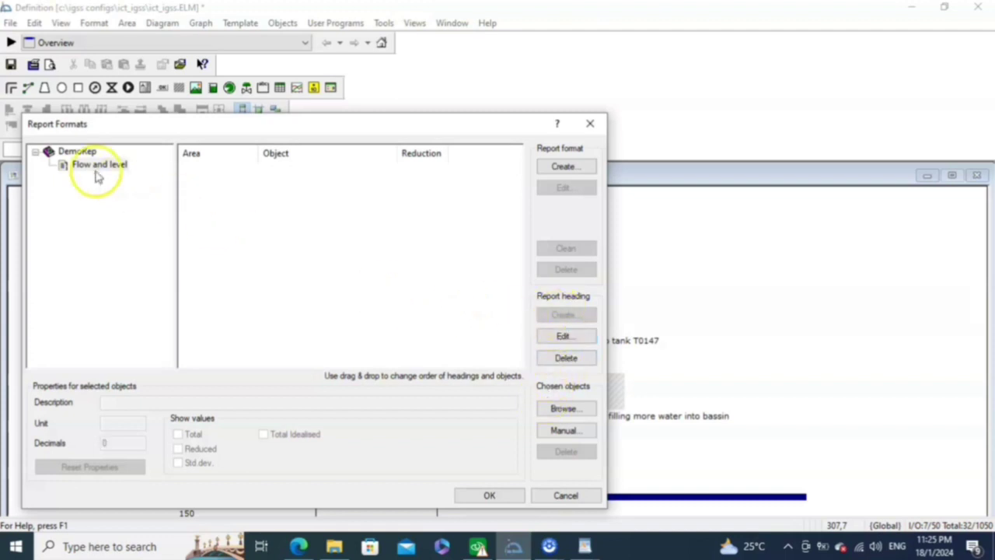
click(51, 151)
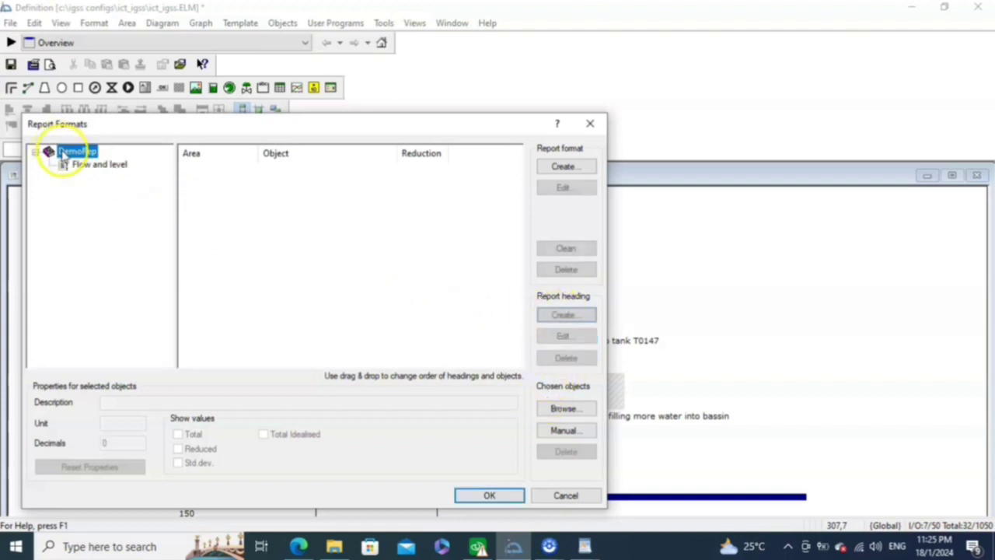
click(581, 317)
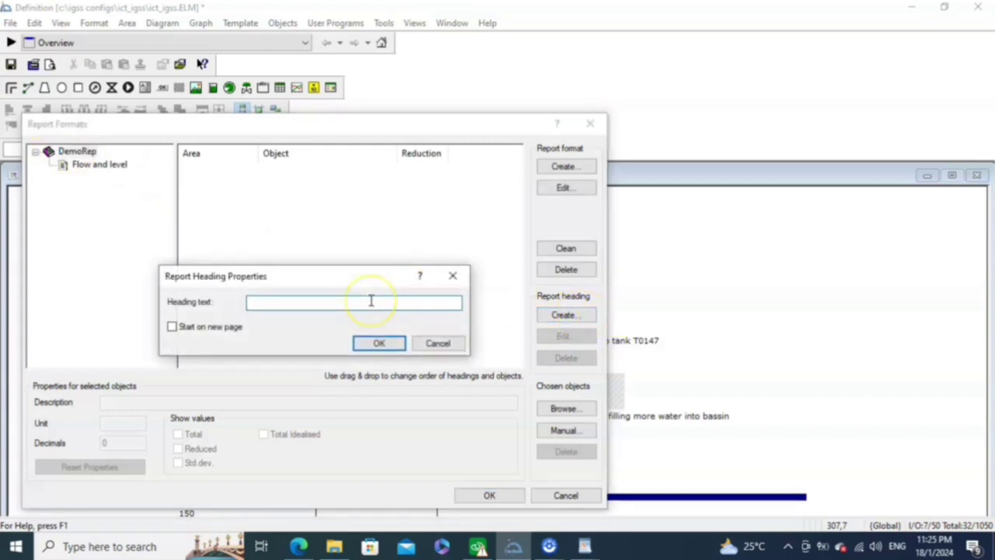
text(Miscella)
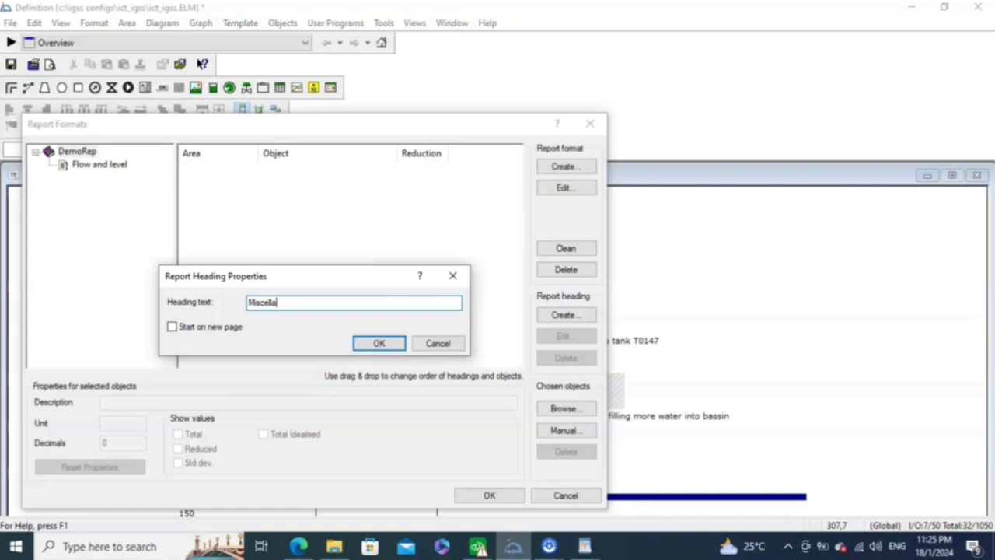
text(n)
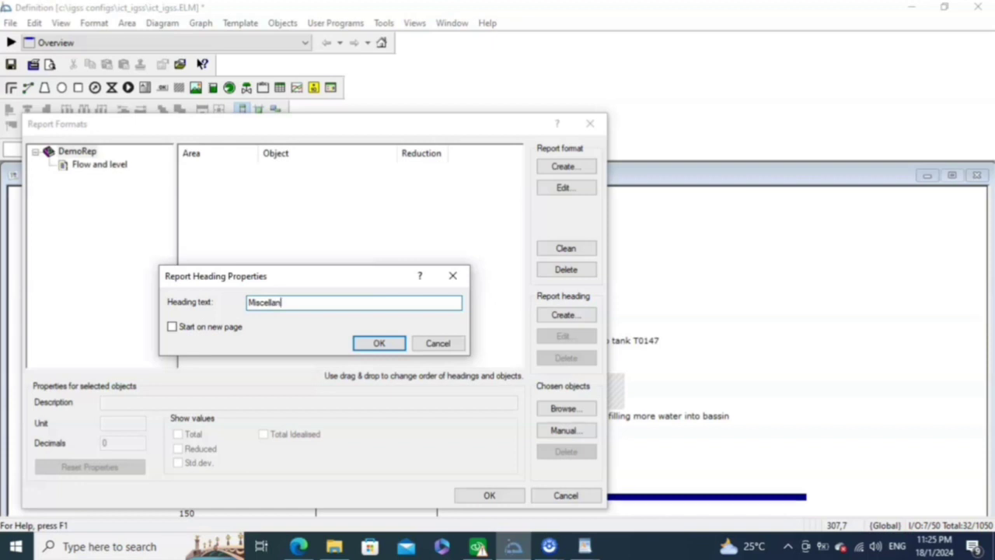
text(eous)
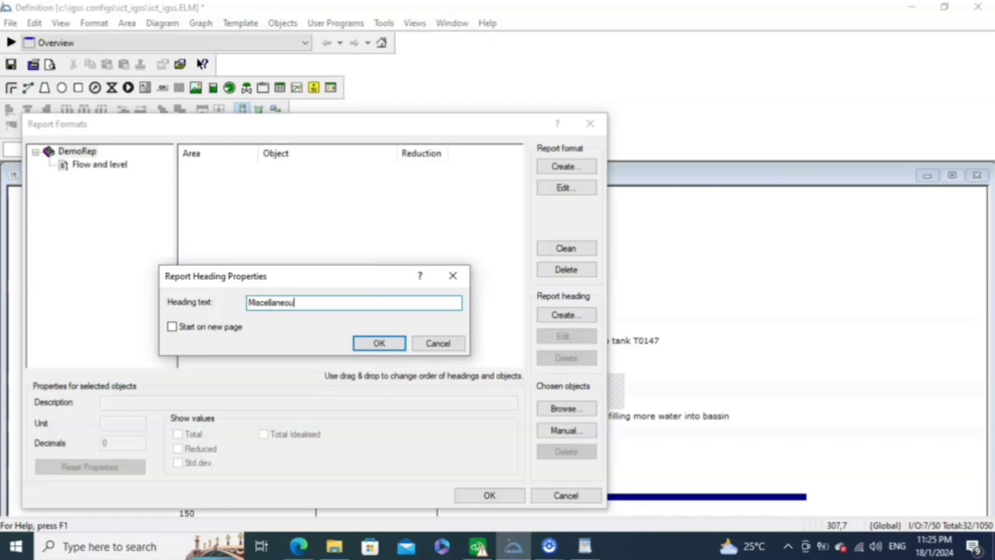
click(385, 343)
Add a third report heading named "Valves" to the DemoRep format
click(77, 151)
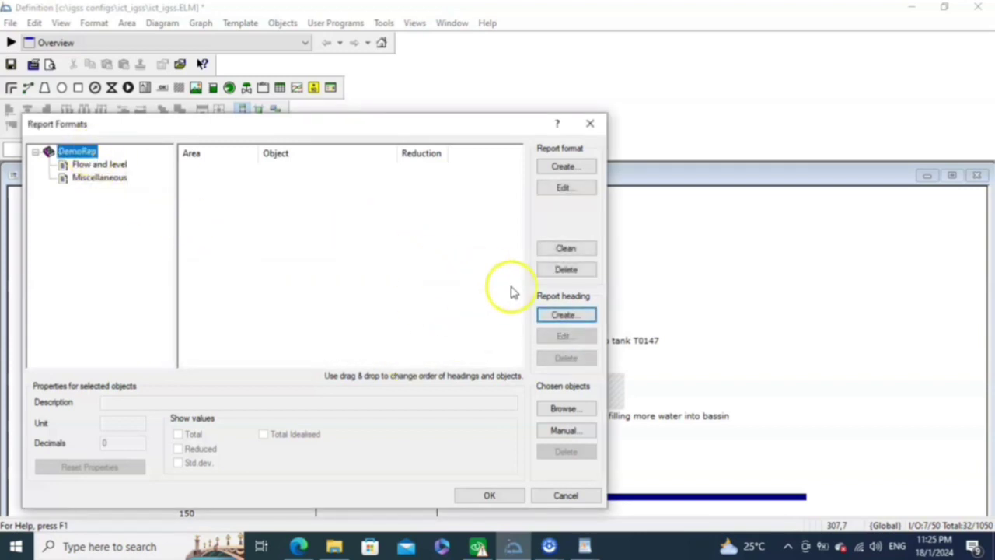
click(557, 314)
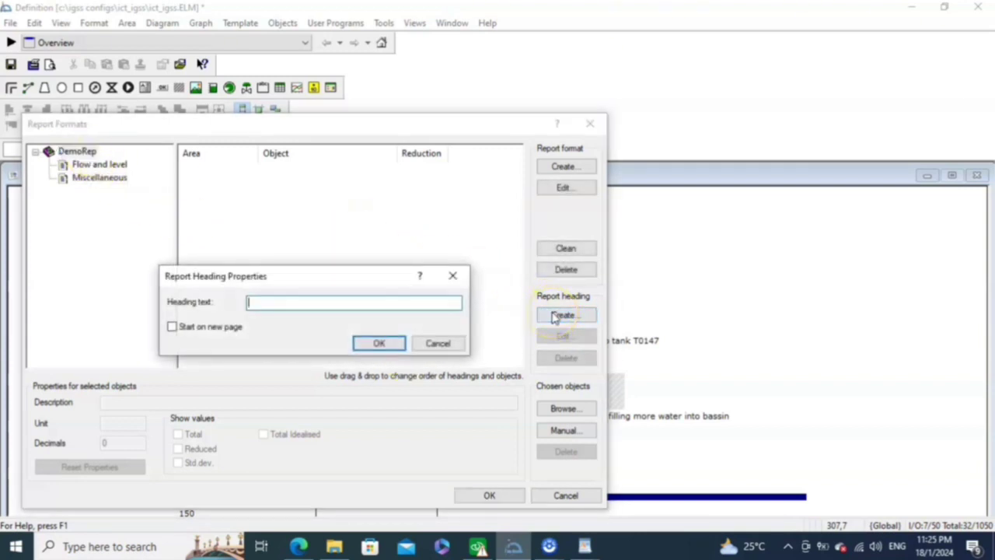
click(393, 303)
text(Valves)
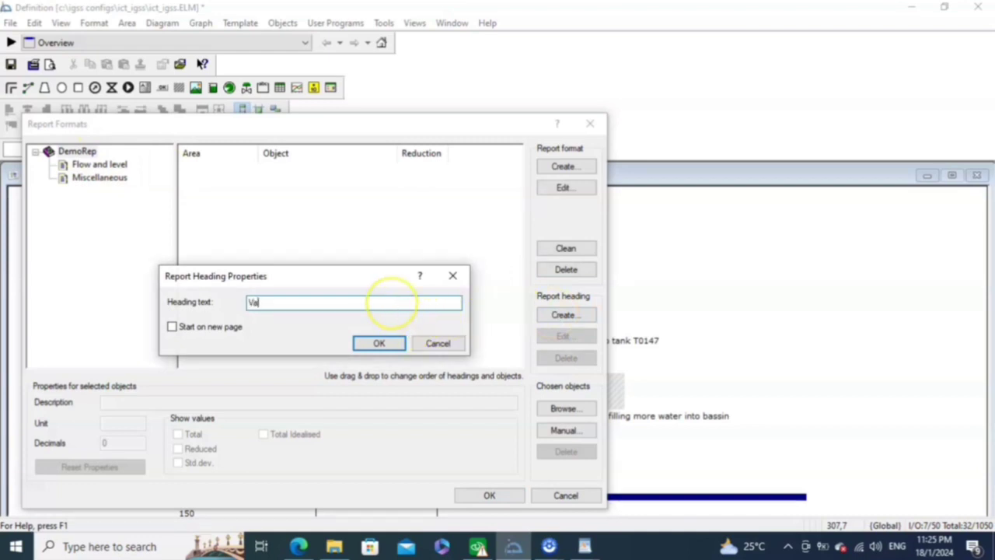
click(380, 342)
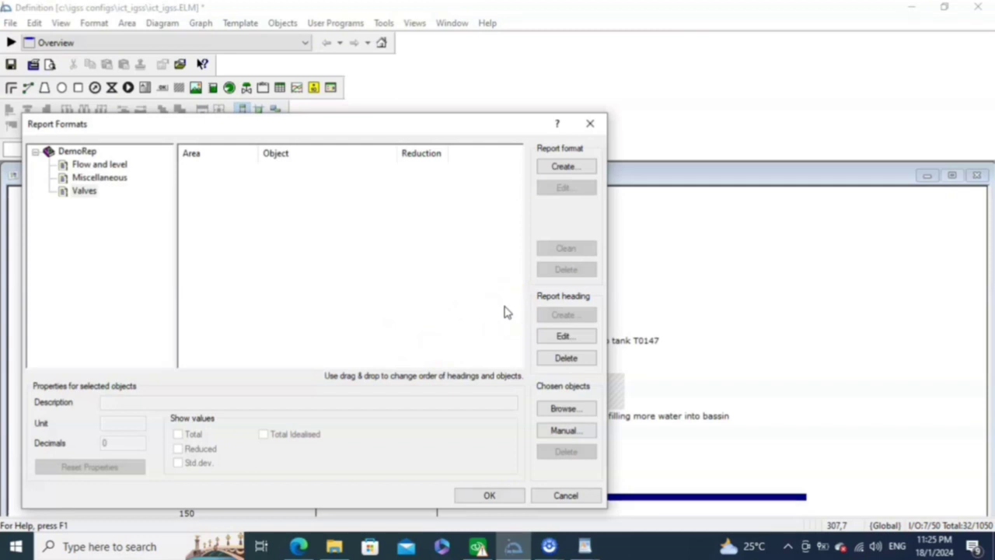
Browse the objects available for the report and examine their reductions, areas and types
click(478, 494)
click(574, 410)
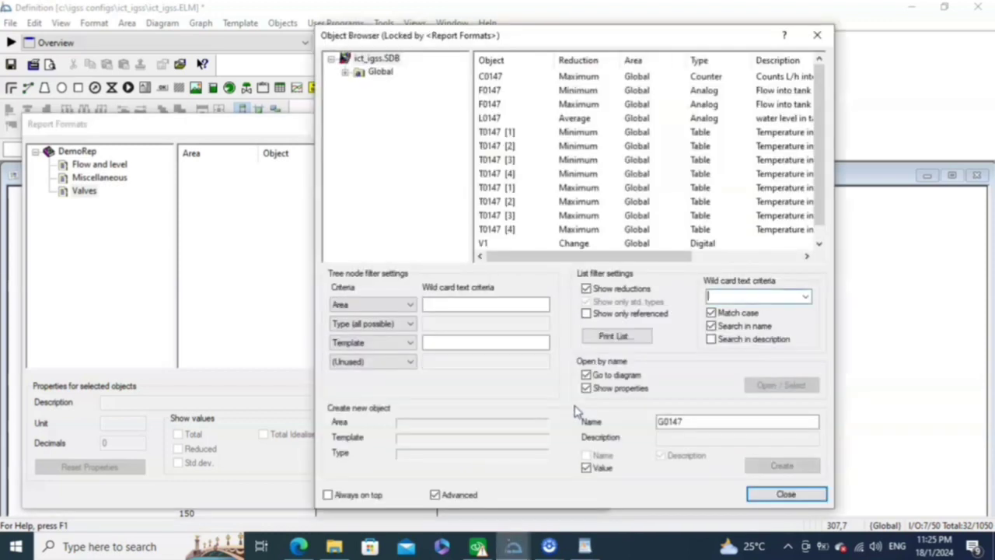
click(553, 347)
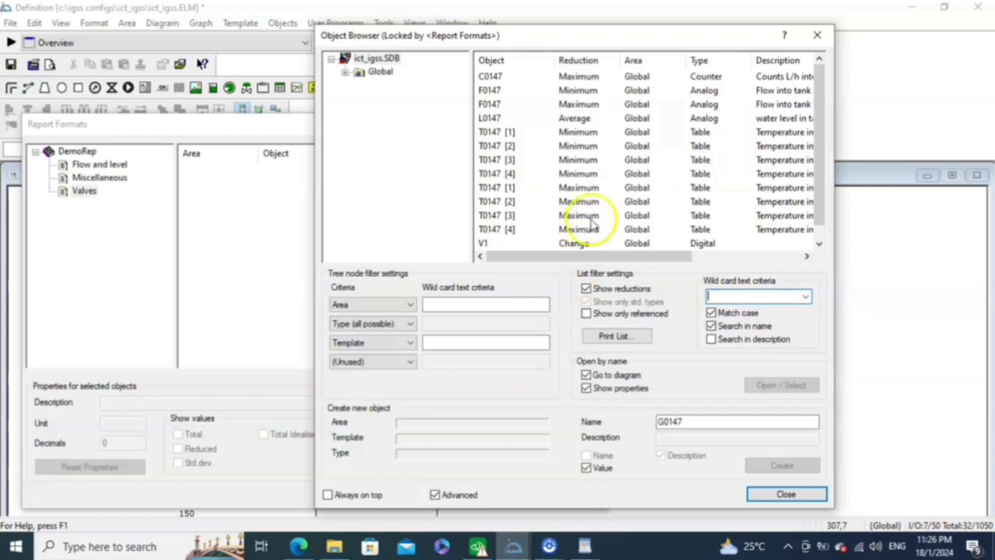
drag(519, 38, 568, 55)
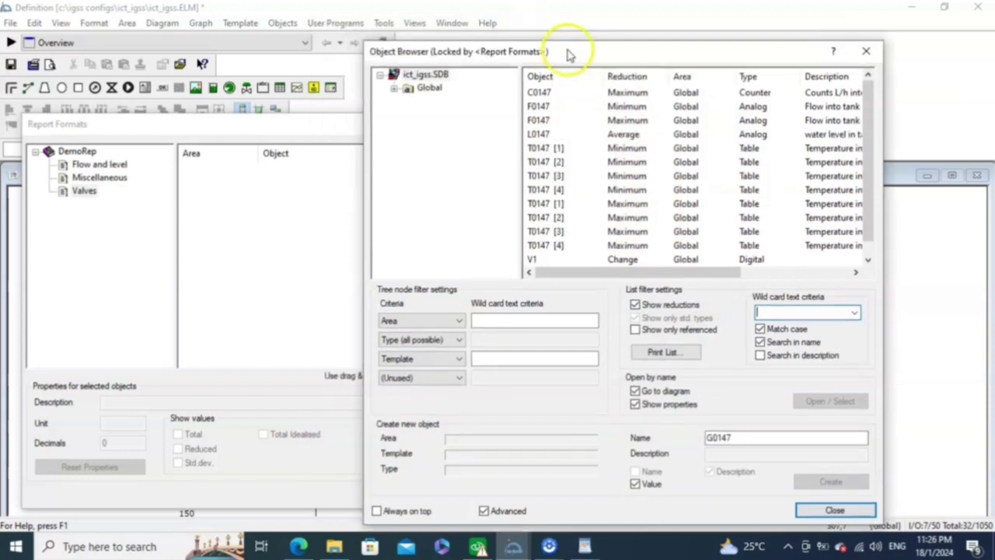
scroll(629, 182, down, 1)
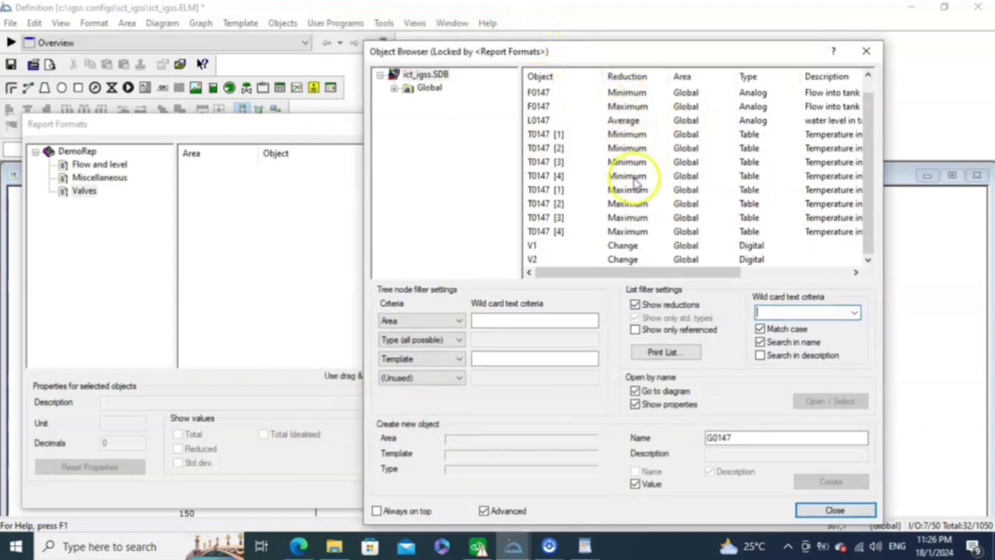
scroll(772, 189, up, 1)
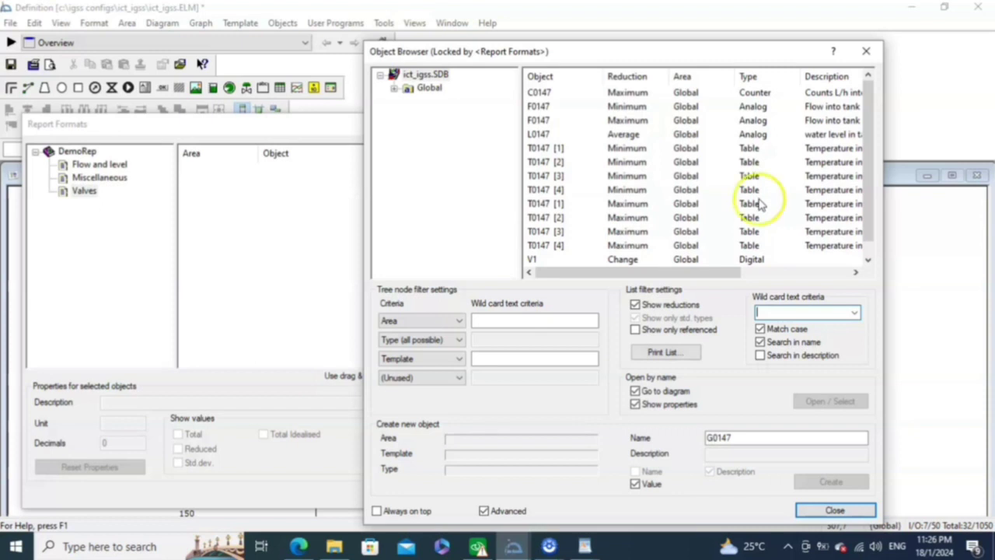
Try to add the Minimum reduction of F0147 to the "Flow and level" heading, and dismiss the object's properties
click(118, 164)
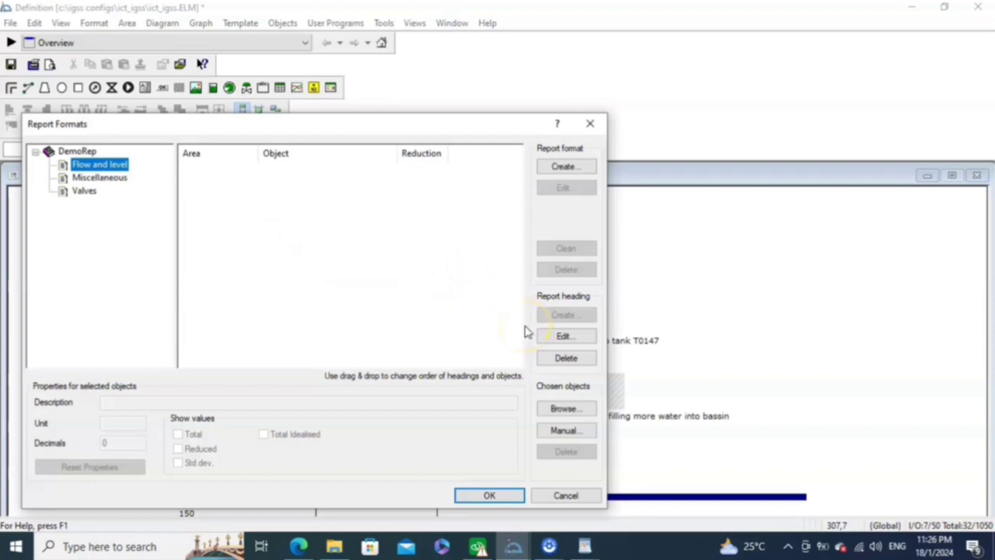
click(561, 409)
scroll(594, 165, down, 1)
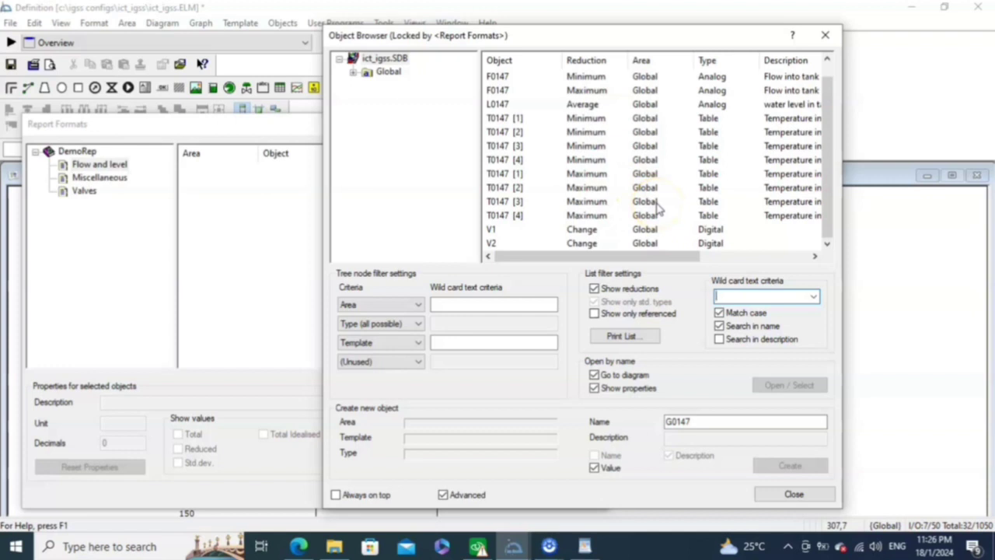
click(509, 80)
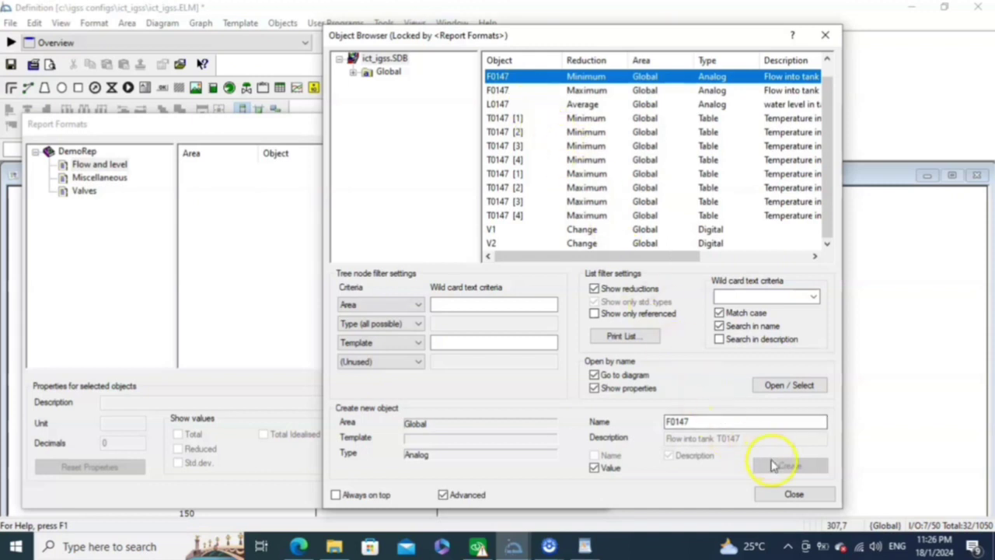
click(805, 387)
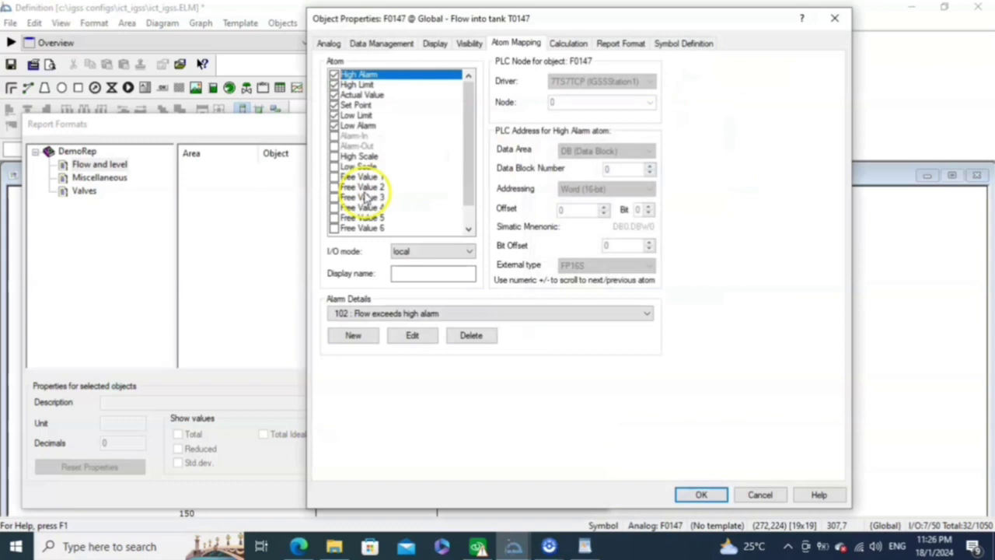
click(833, 19)
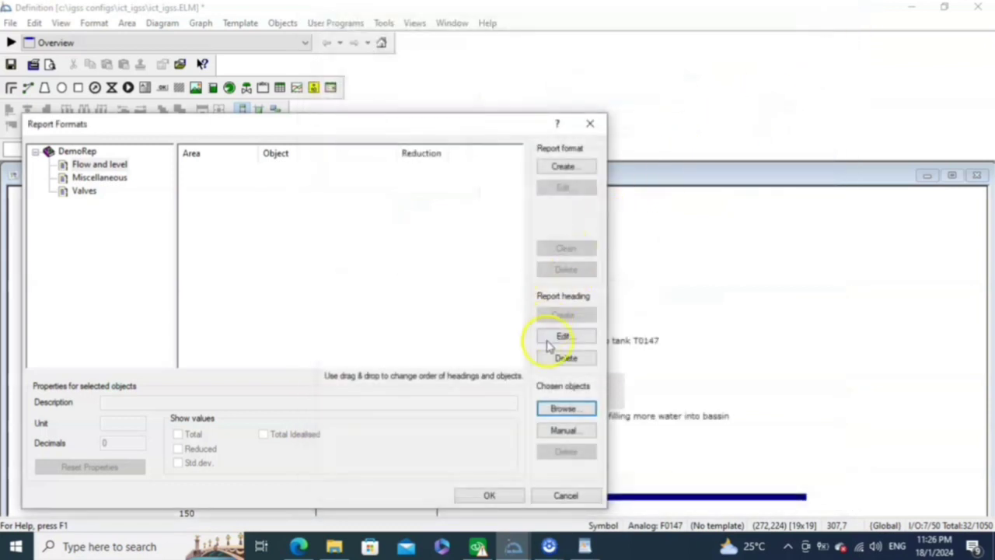
click(570, 410)
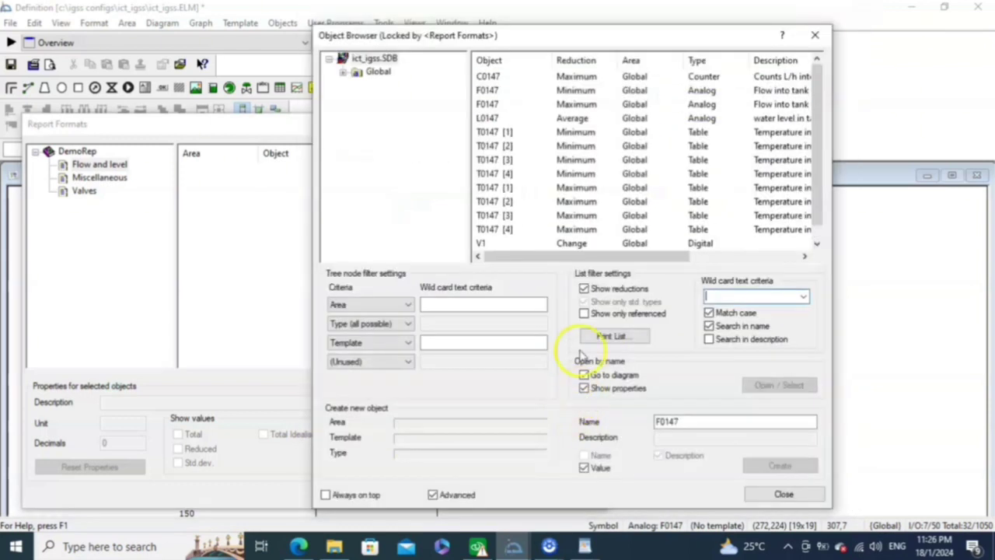
click(492, 91)
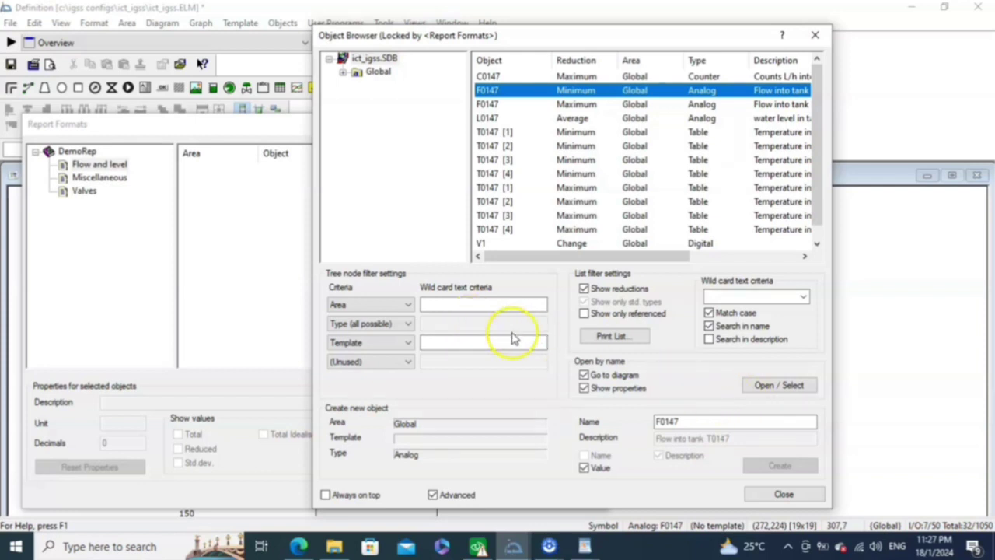
click(780, 385)
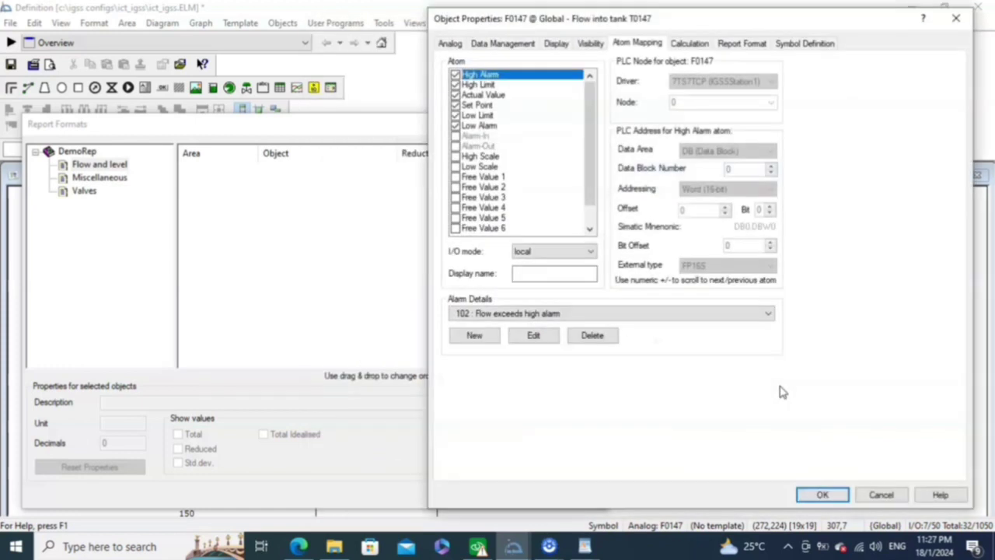
click(822, 494)
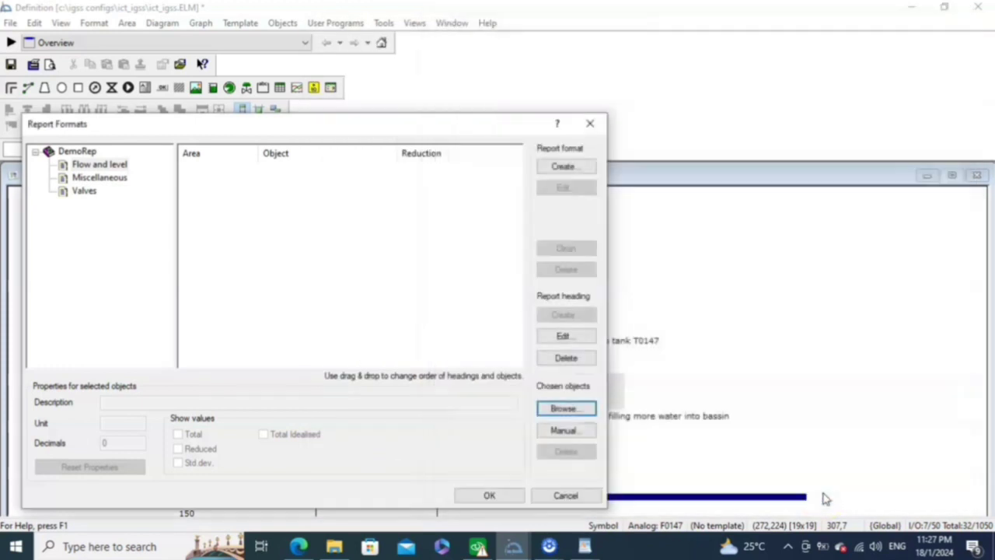
Add the Minimum reduction of F0147 and the Average reduction of L0147 to the "Flow and level" heading
click(125, 164)
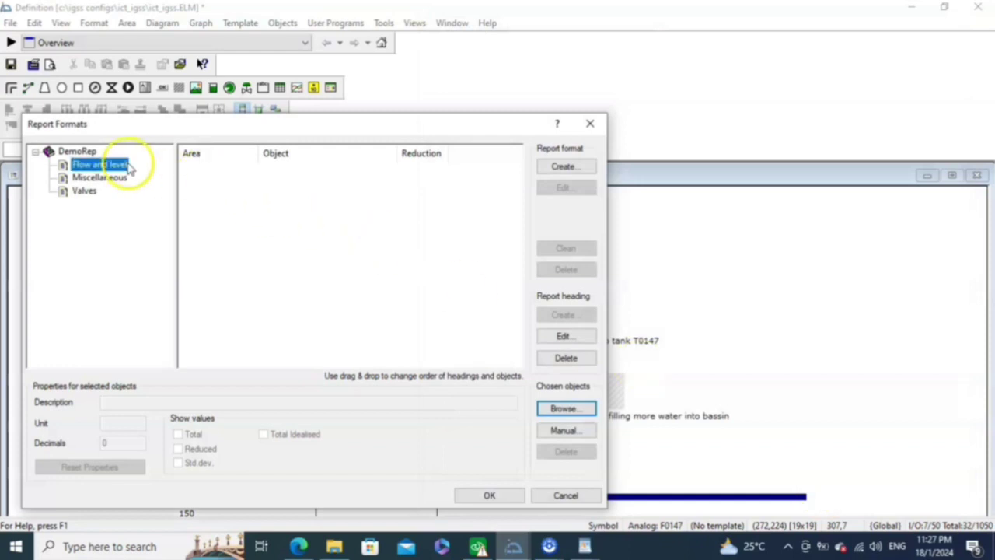
click(184, 174)
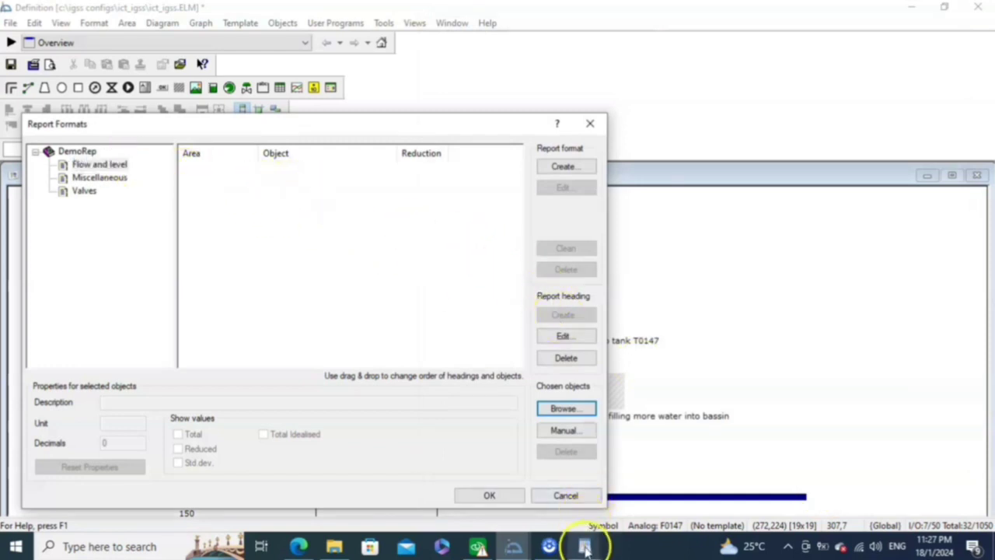
mouse_move(585, 547)
click(562, 511)
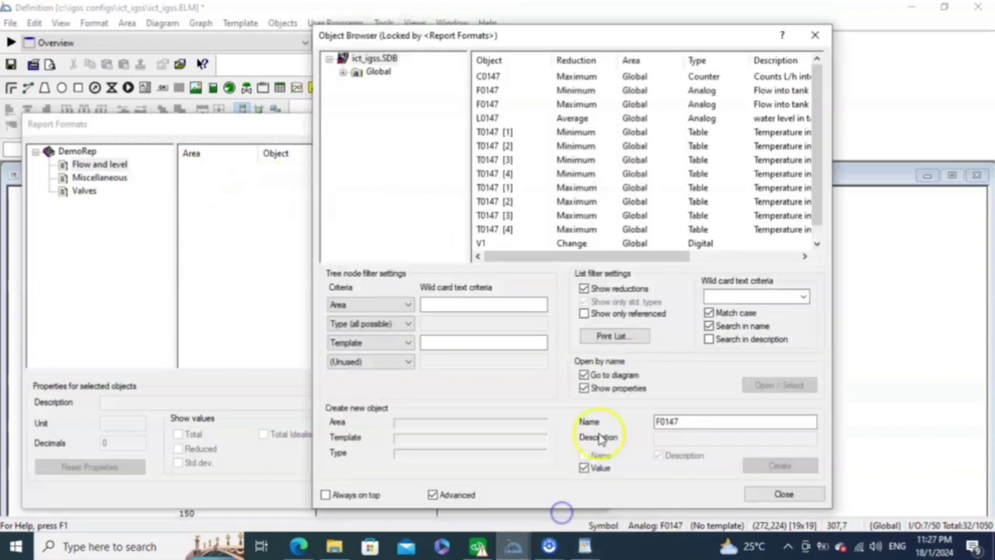
drag(488, 90, 238, 185)
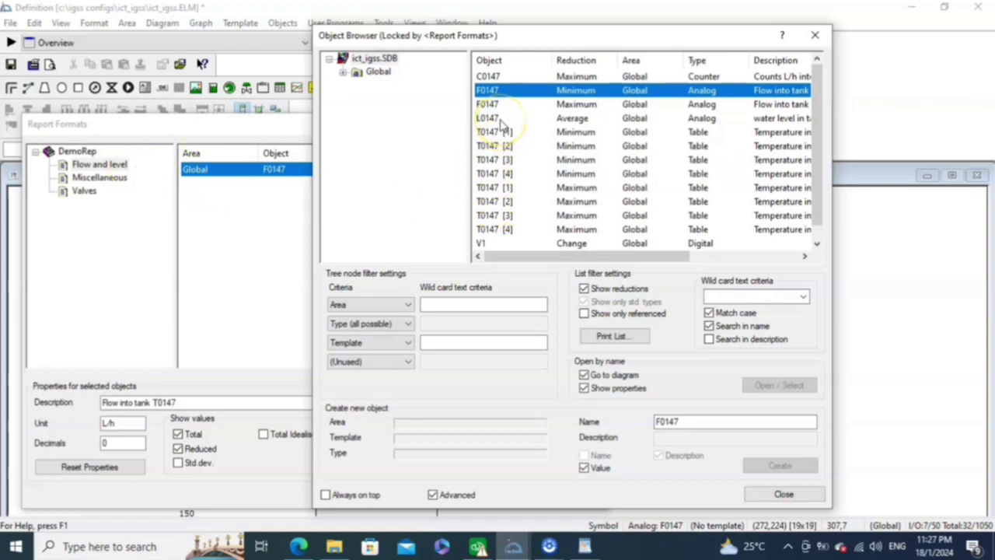
drag(501, 125, 216, 206)
Add the Maximum reduction of C0147 and the Average reduction of L0147 to the "Miscellaneous" heading
click(99, 178)
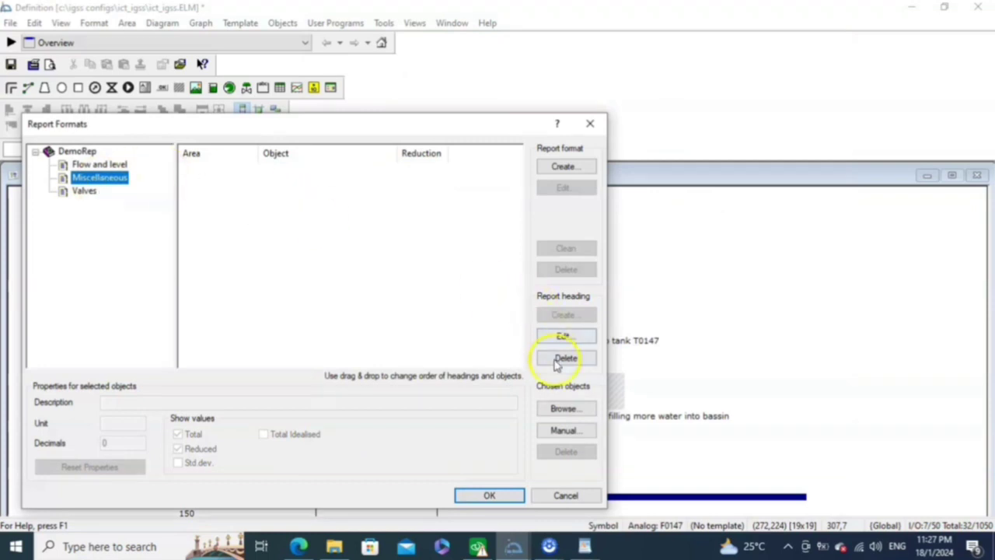
click(519, 547)
click(595, 474)
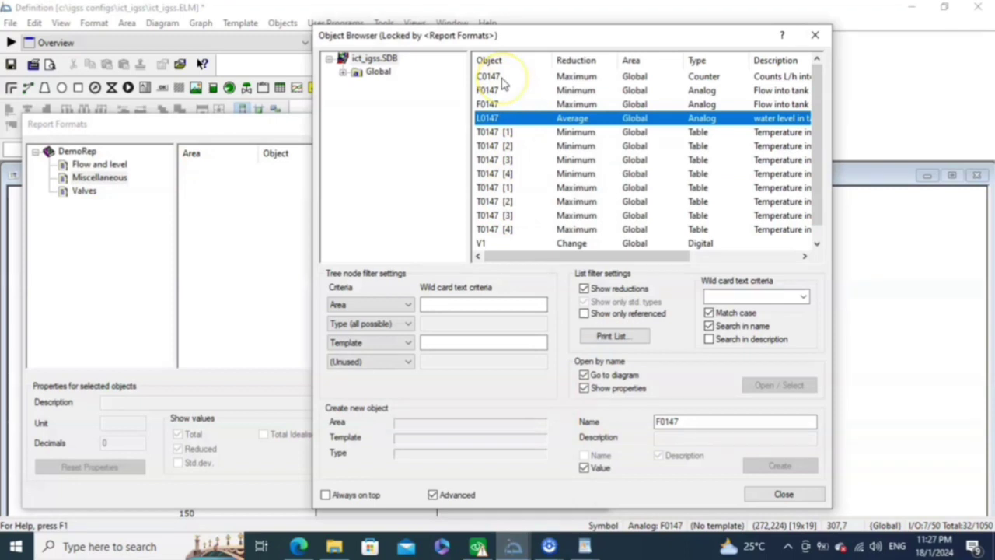
drag(498, 77, 262, 179)
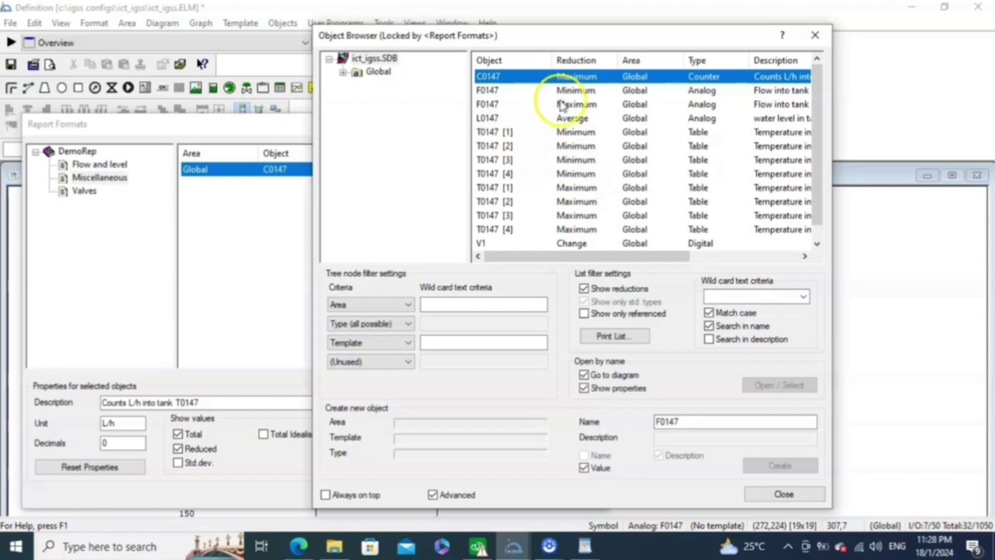
drag(544, 118, 251, 195)
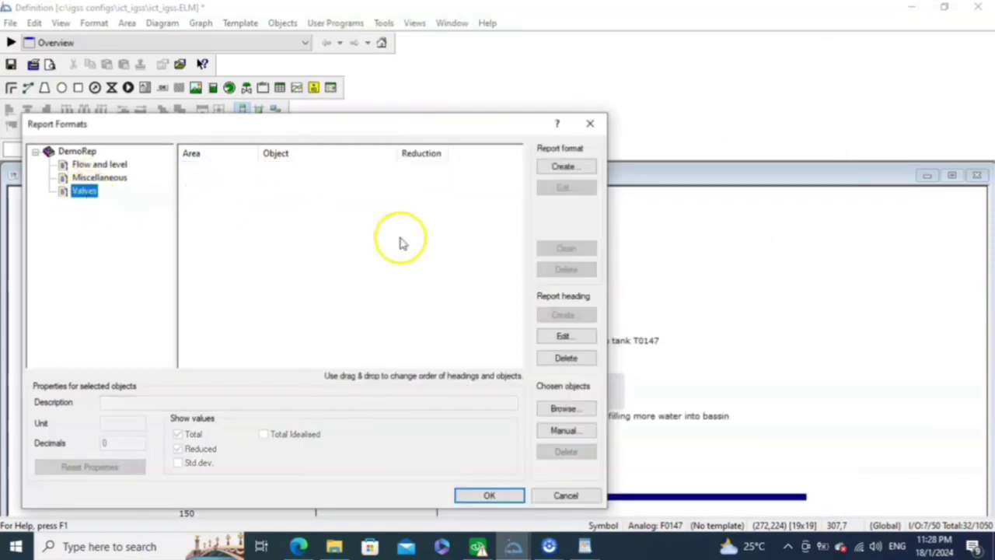
Add the Change reductions of V1 and V2 to the "Valves" heading and close the object browser
click(512, 546)
click(559, 505)
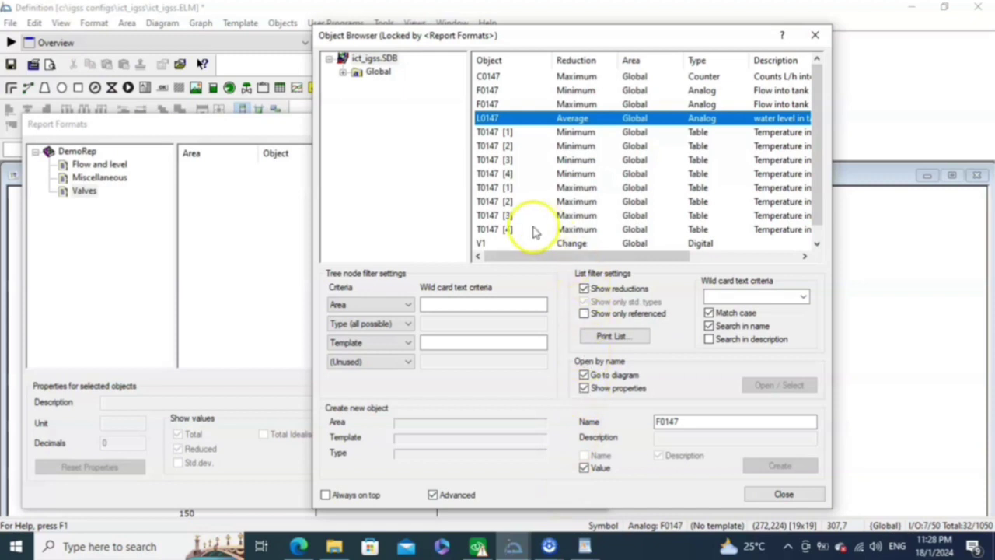
scroll(523, 235, down, 1)
drag(519, 233, 261, 200)
drag(486, 244, 261, 211)
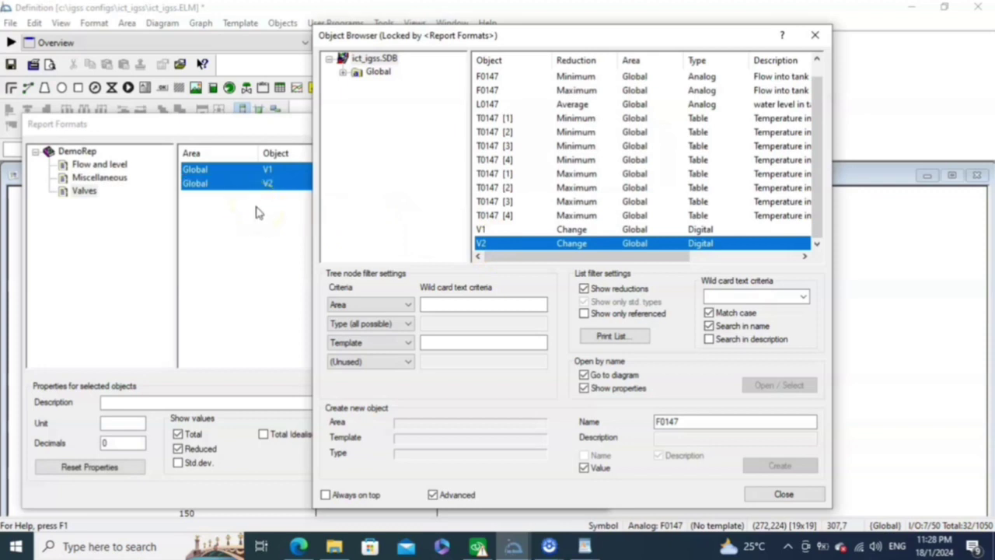
click(820, 495)
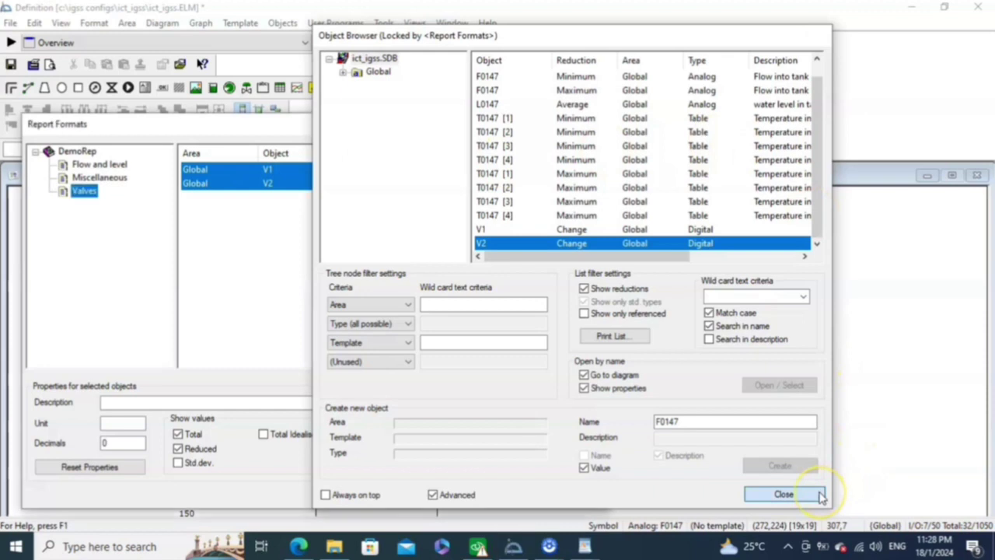